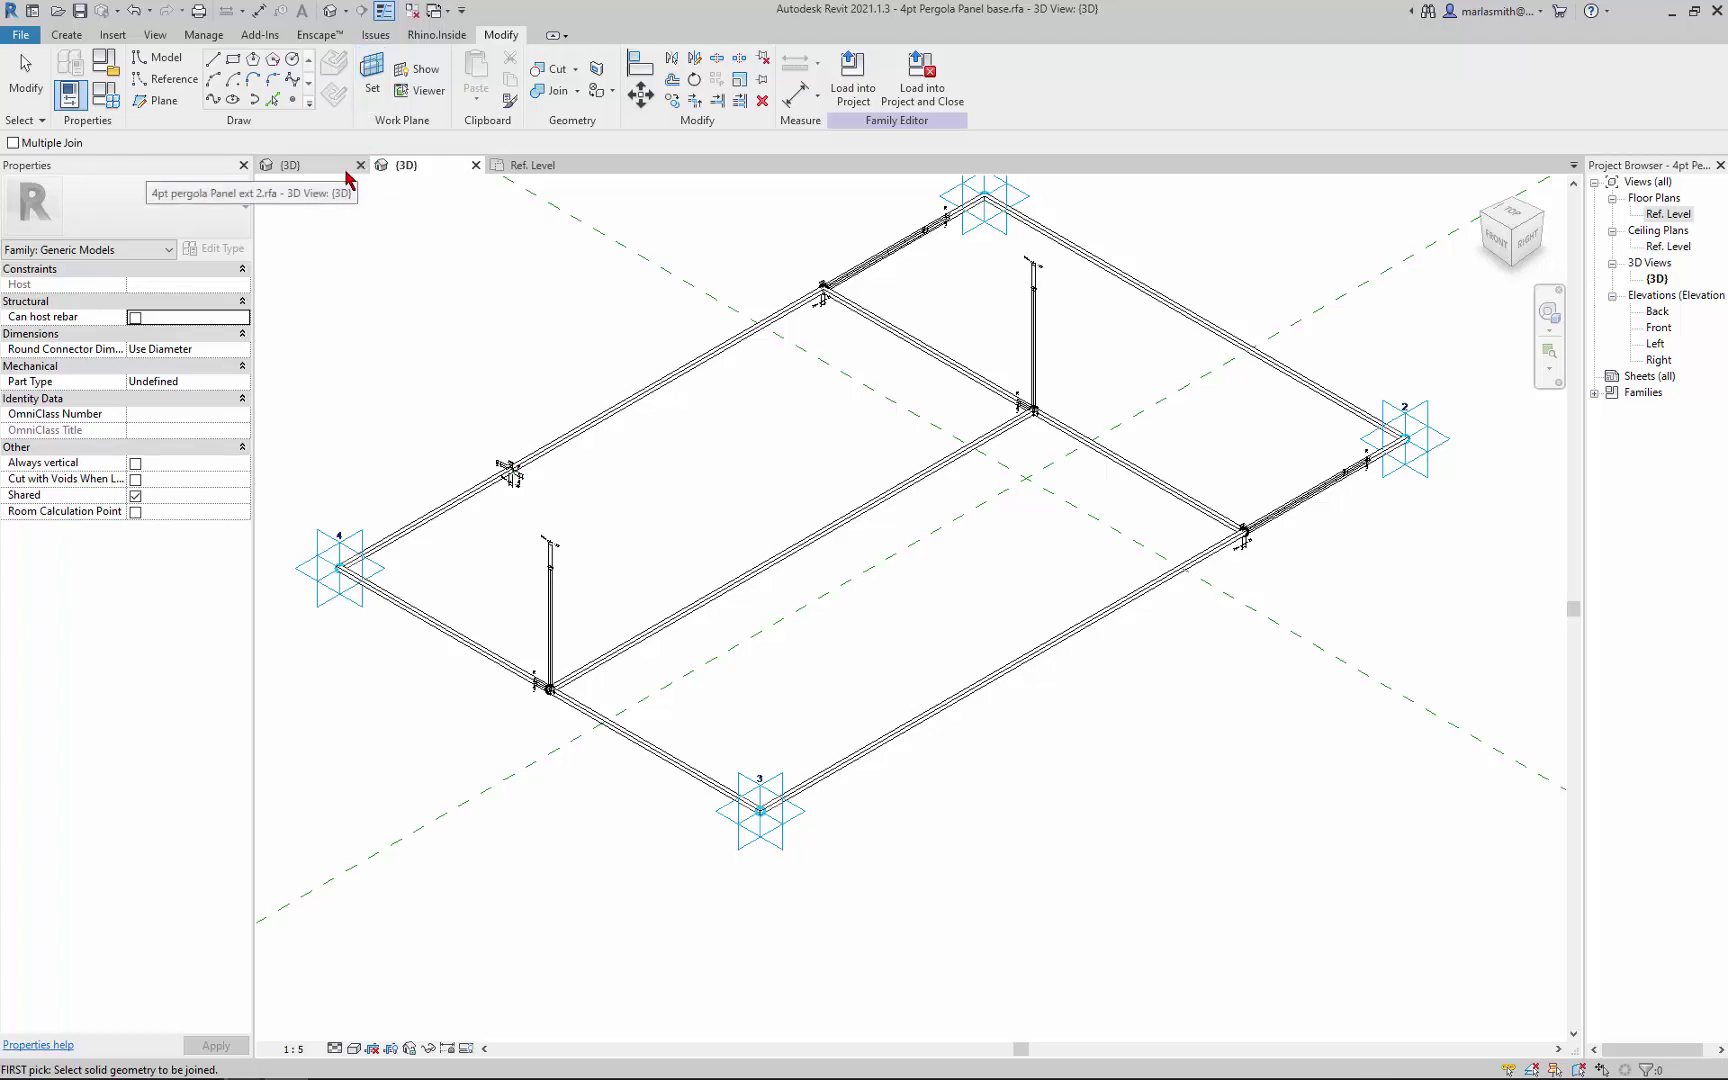
Step: Switch to the 3D view of 4pt Pergola Panel base.rfa and pre-highlight its joined tube frame solid
{"action": "left_click", "coordinate": [348, 178]}
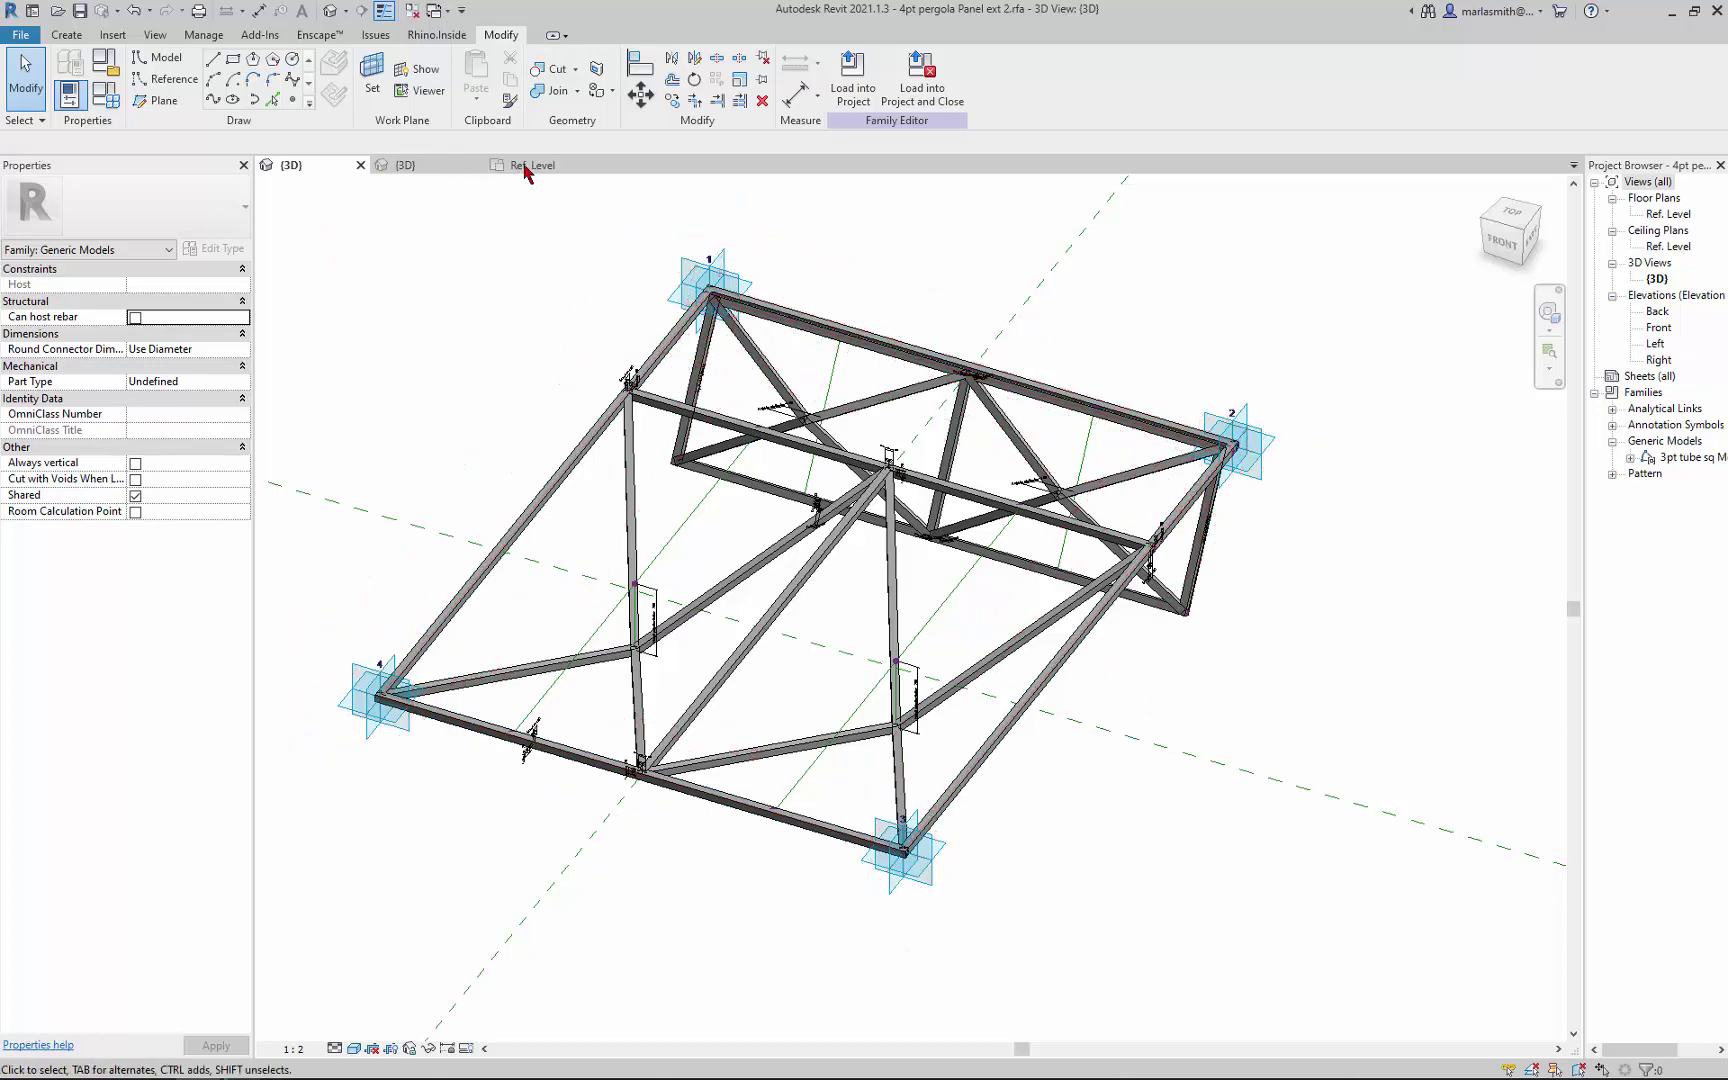
{"action": "left_click", "coordinate": [440, 166]}
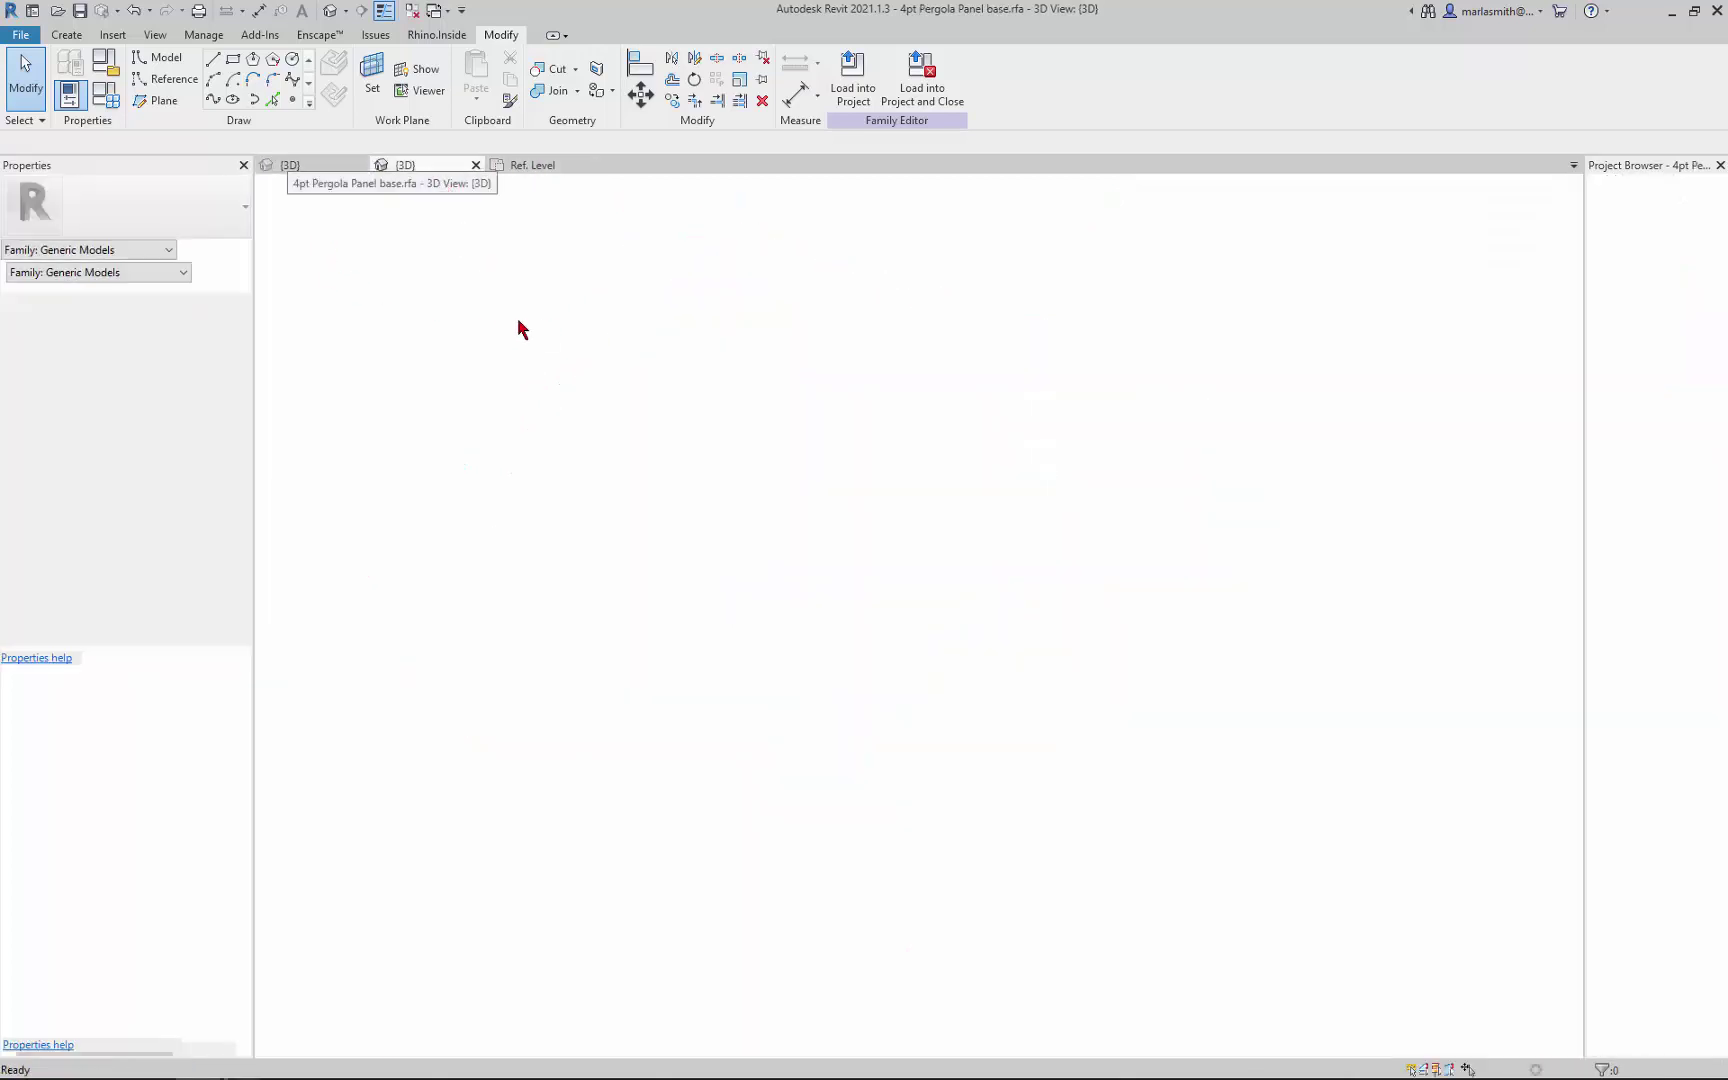
{"action": "key", "text": "Tab"}
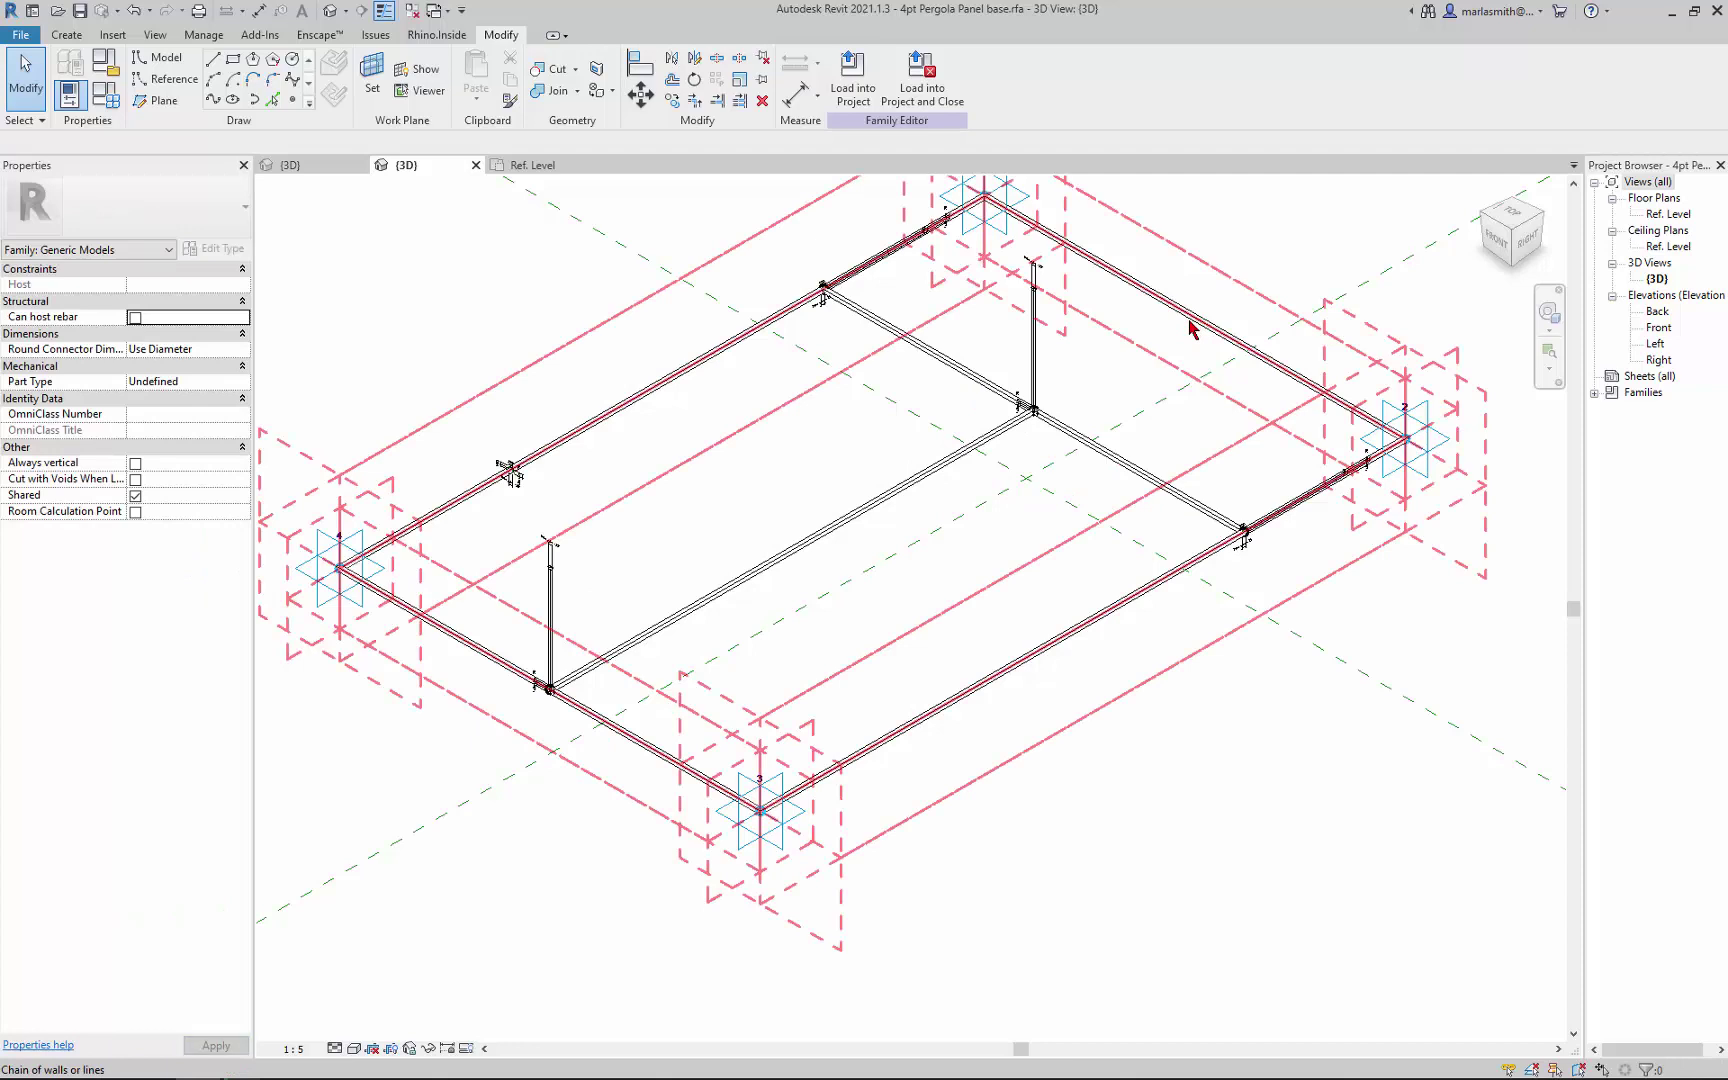
{"action": "key", "text": "Tab"}
{"action": "key", "text": "Tab"}
{"action": "key", "text": "Tab"}
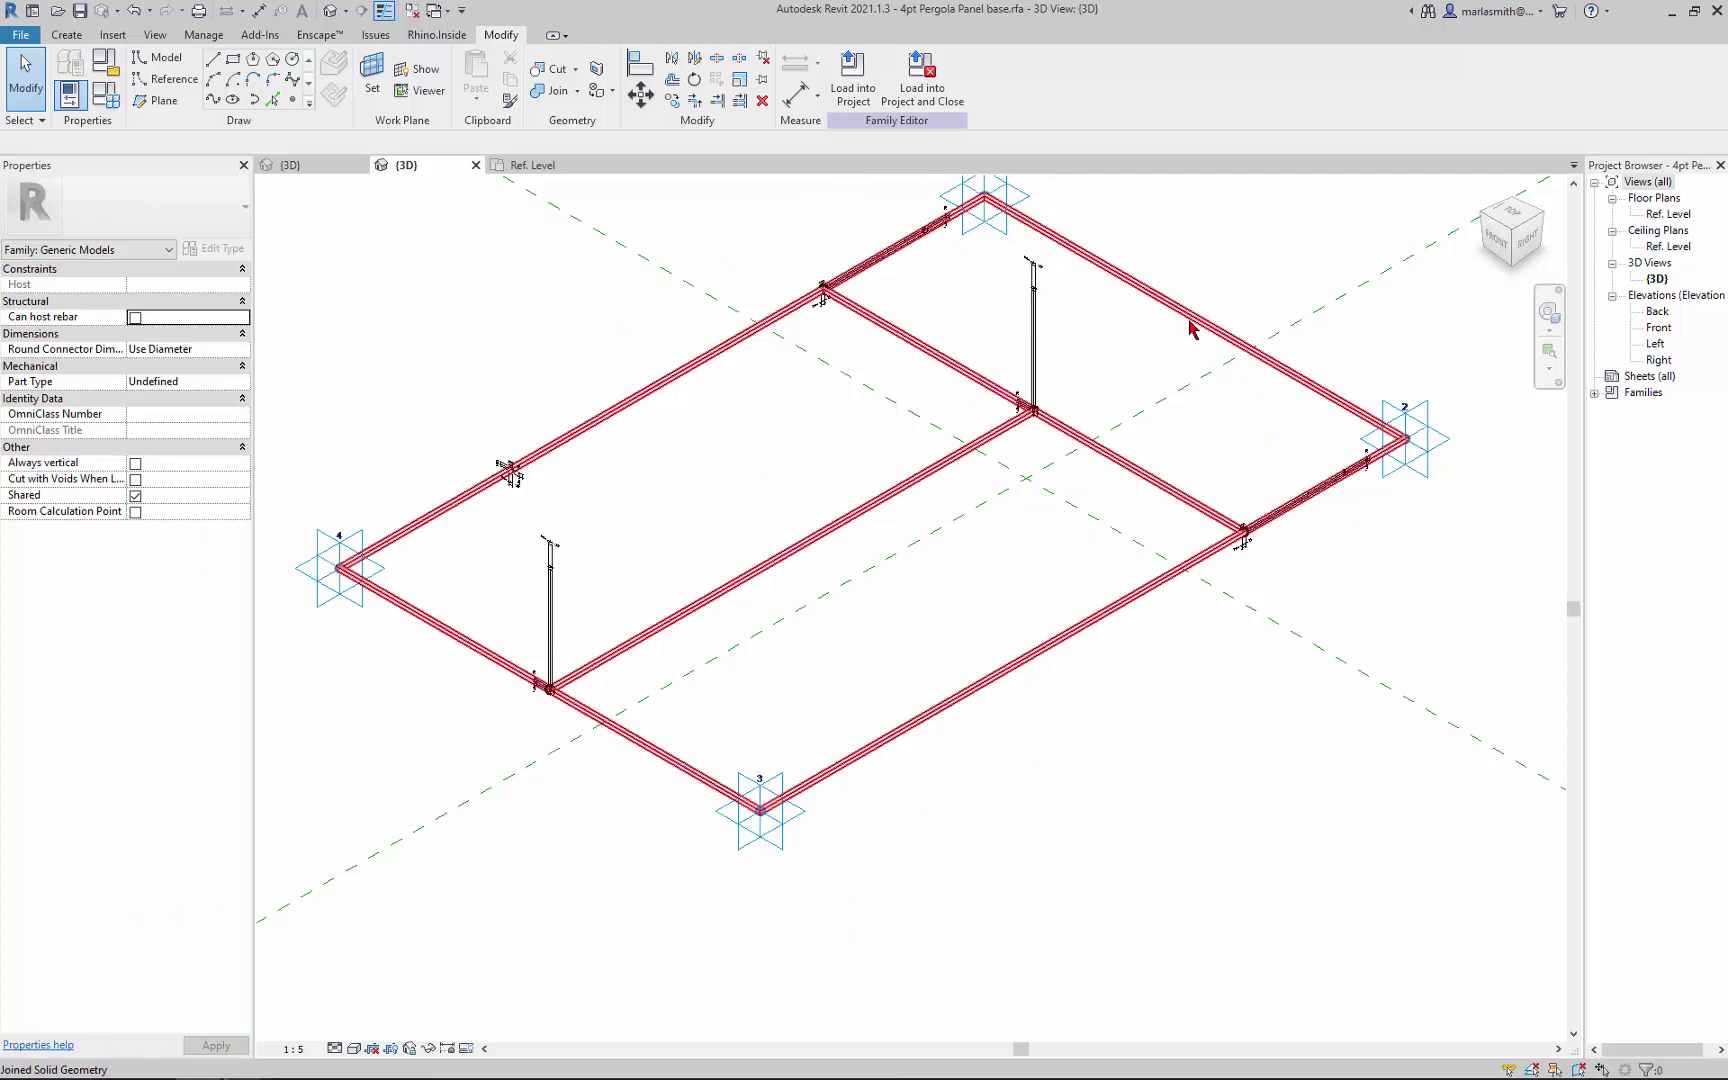
Step: Temporarily hide the joined tube frame solid and zoom in toward adaptive point 1
{"action": "left_click", "coordinate": [1192, 328]}
{"action": "left_click", "coordinate": [430, 1048]}
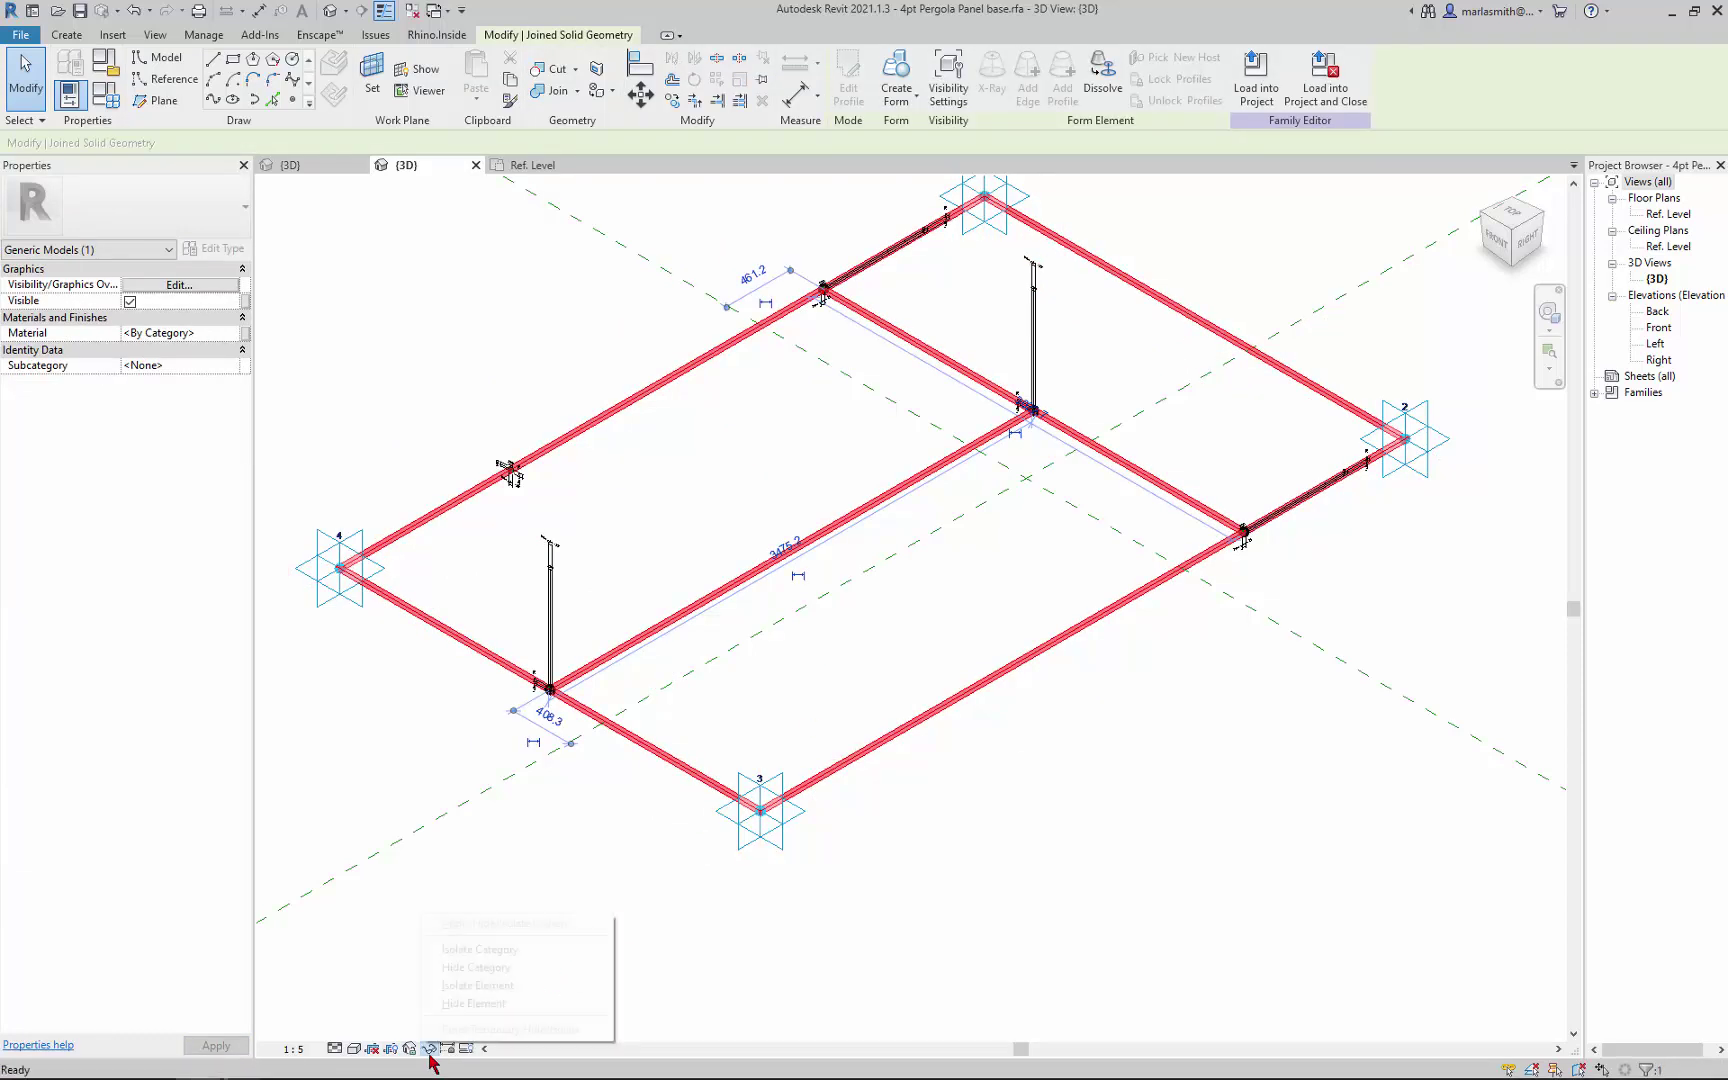
{"action": "left_click", "coordinate": [470, 1003]}
{"action": "scroll", "coordinate": [1045, 320], "scroll_direction": "down", "scroll_amount": 3}
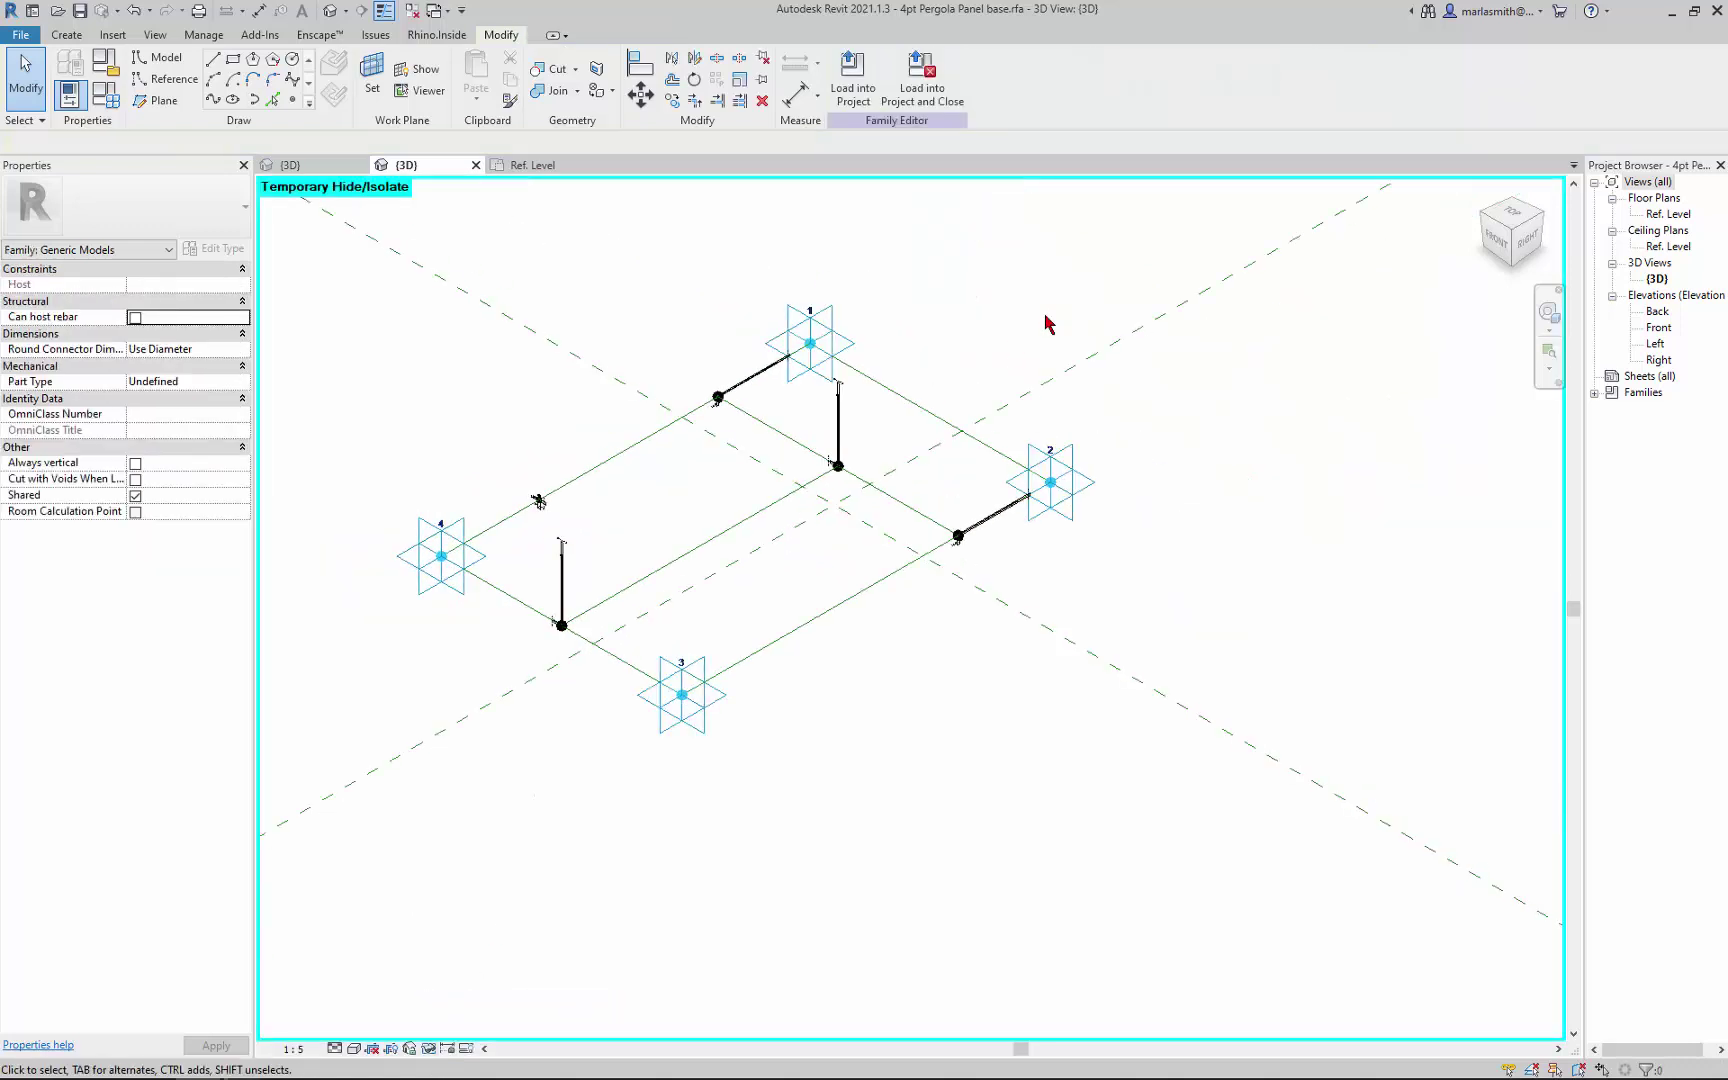
{"action": "scroll", "coordinate": [988, 334], "scroll_direction": "up", "scroll_amount": 1}
{"action": "scroll", "coordinate": [988, 334], "scroll_direction": "up", "scroll_amount": 2}
{"action": "scroll", "coordinate": [679, 370], "scroll_direction": "up", "scroll_amount": 1}
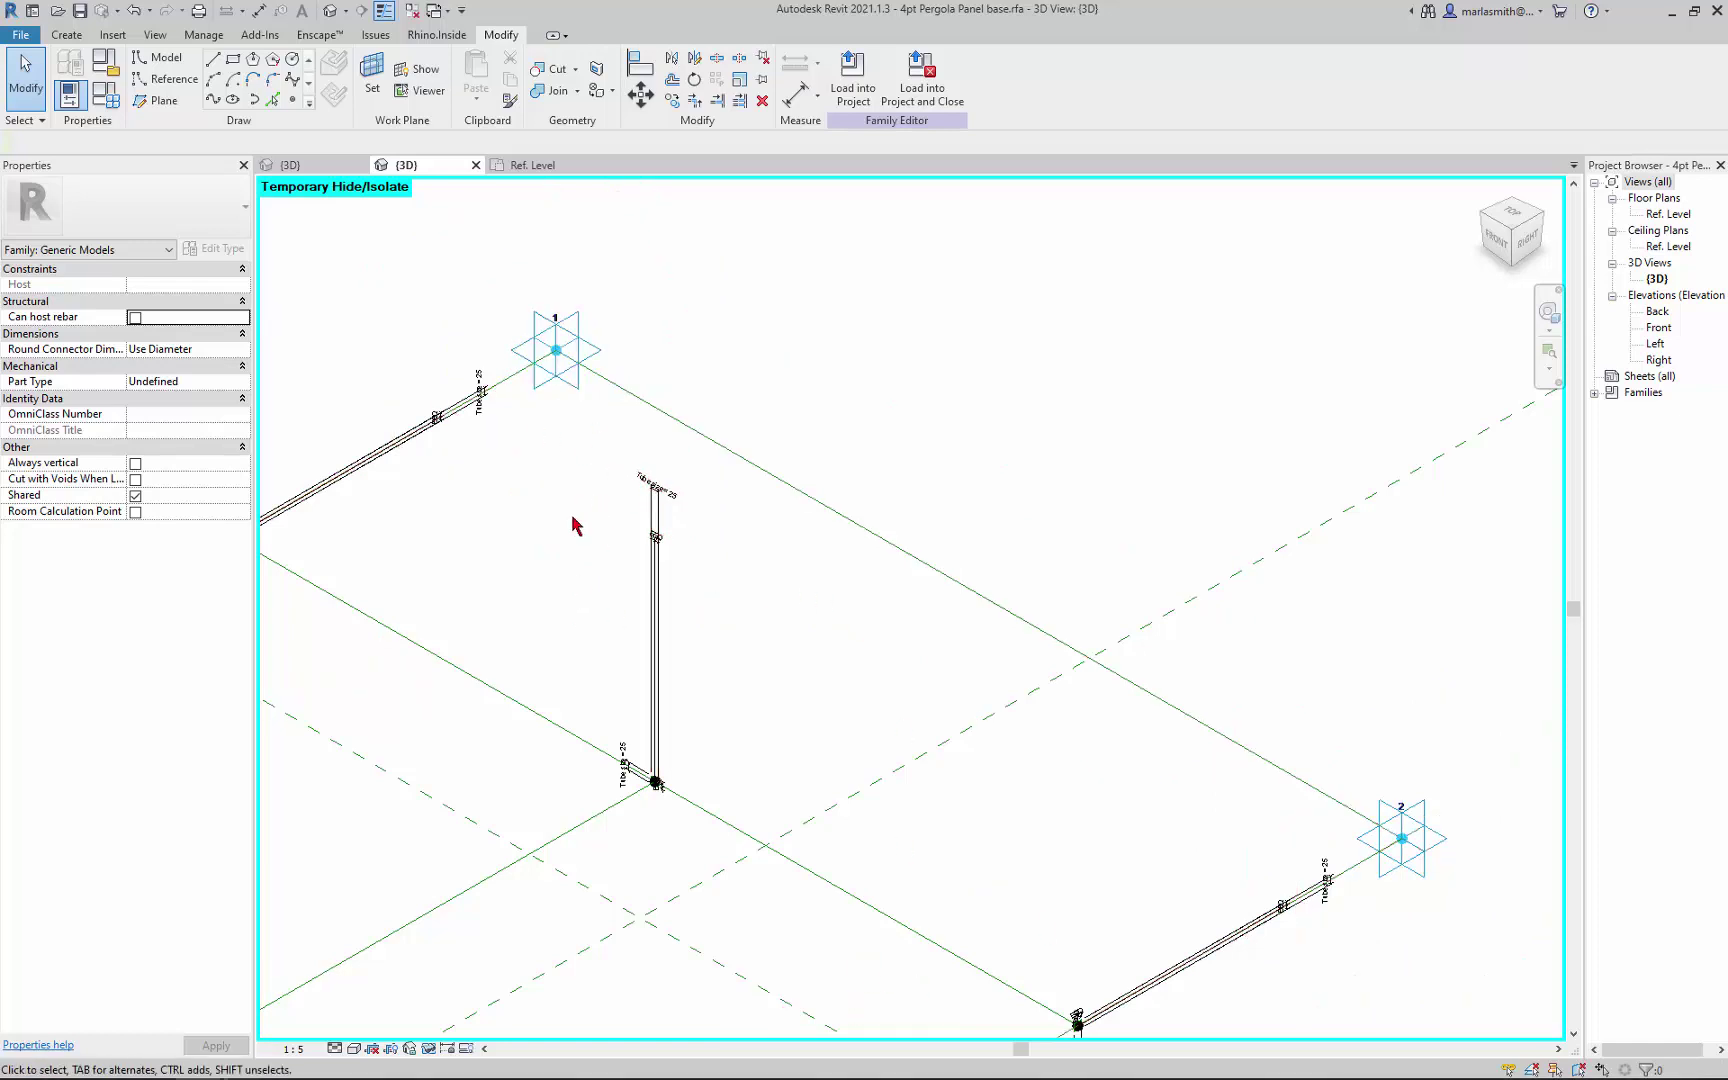
Step: Place hosted reference points on the lines beside adaptive points 1 and 2
{"action": "left_click", "coordinate": [296, 99]}
{"action": "left_click", "coordinate": [343, 77]}
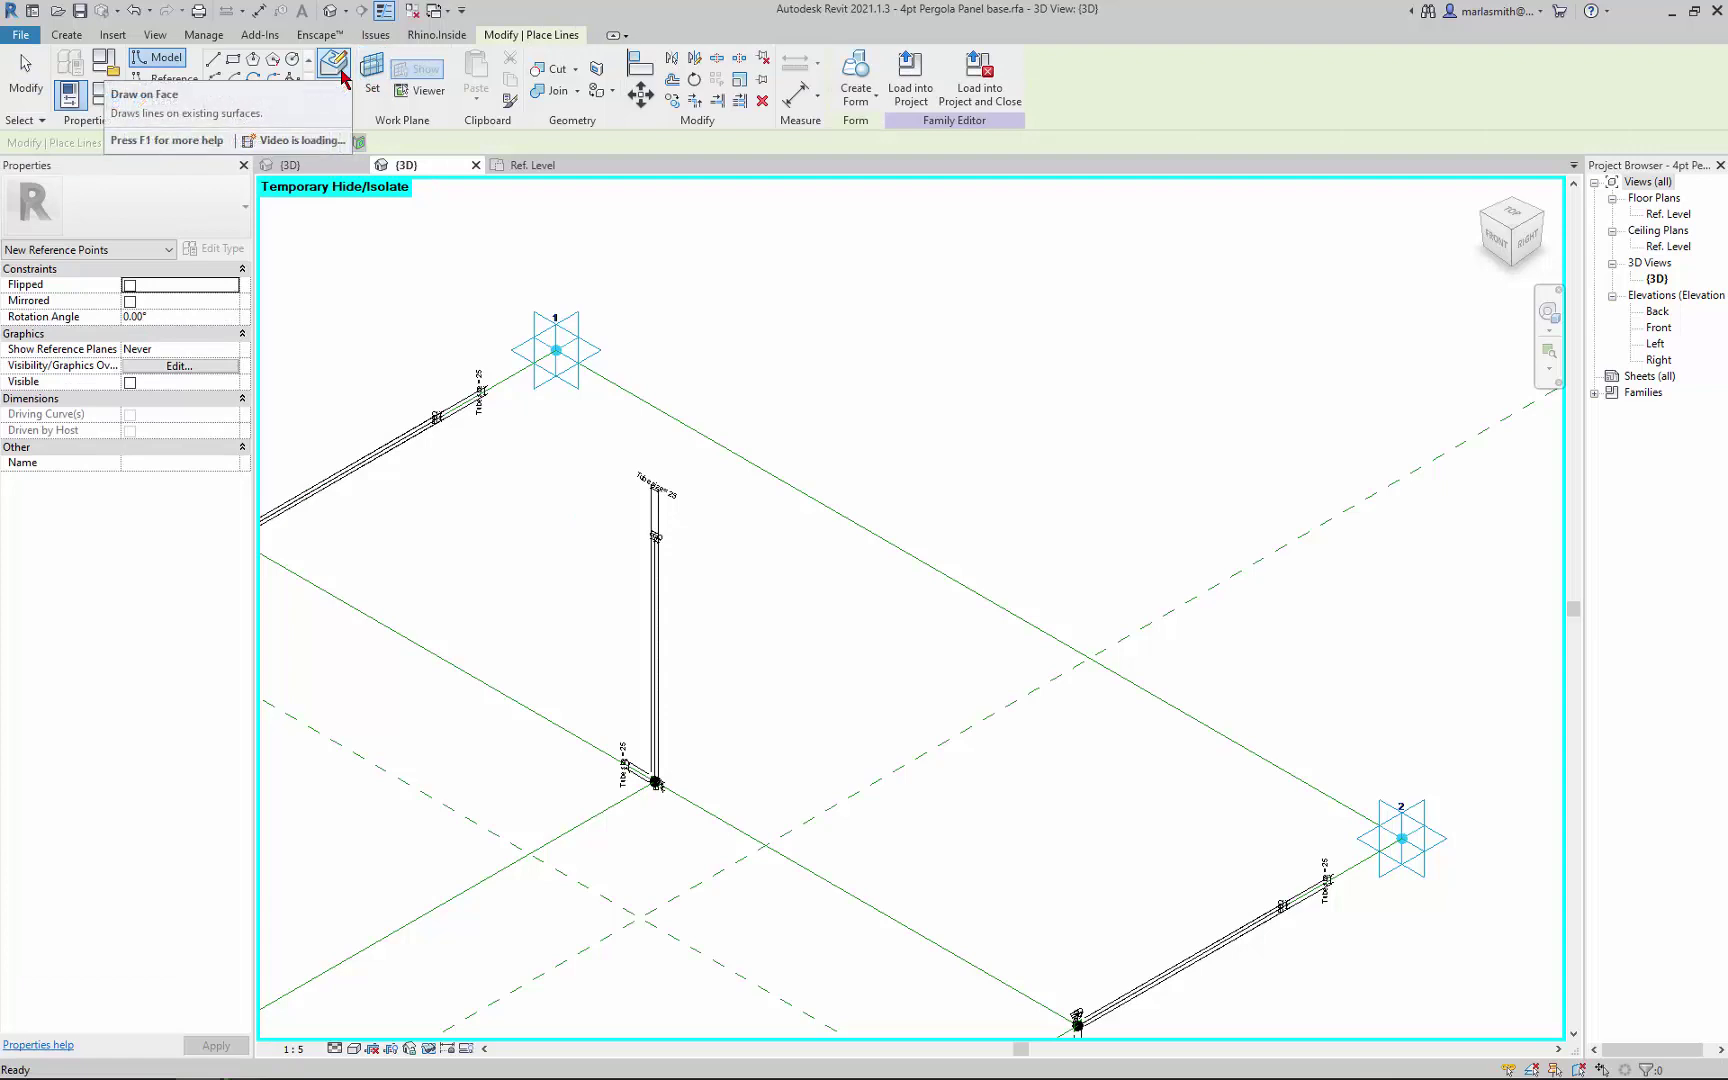
{"action": "left_click", "coordinate": [521, 370]}
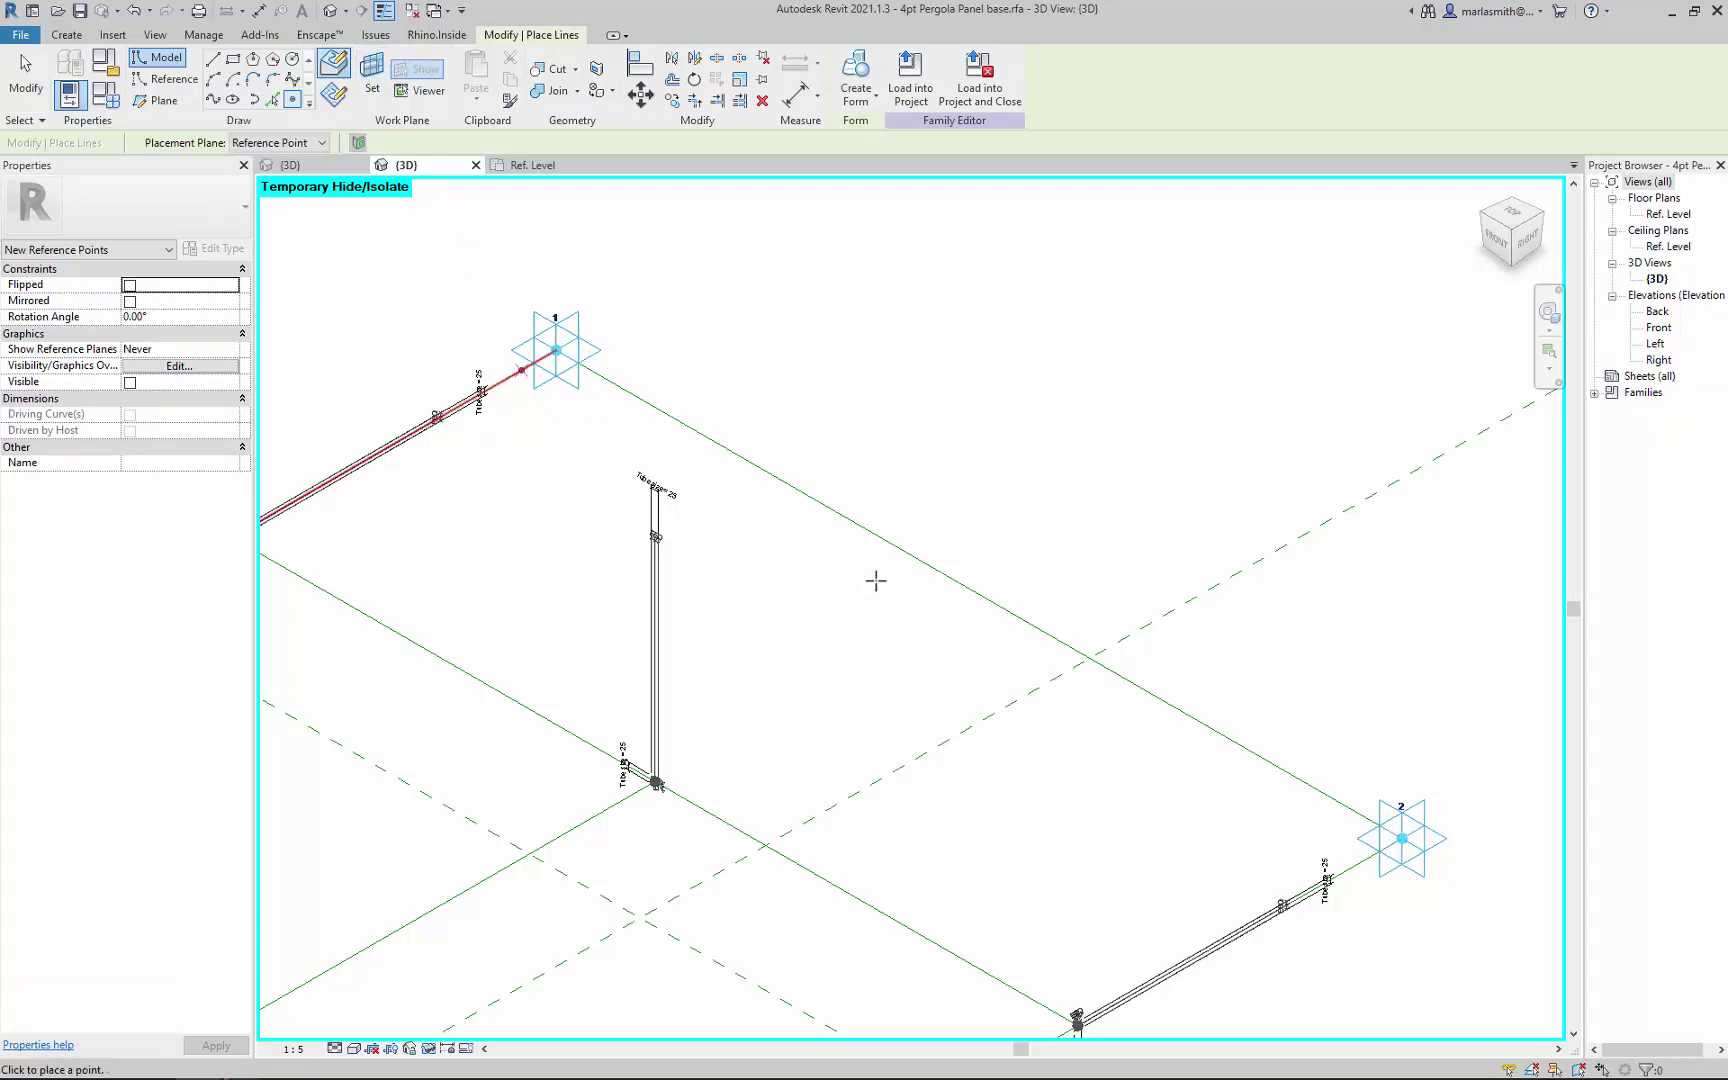
{"action": "left_click", "coordinate": [1367, 857]}
{"action": "key", "text": "Escape"}
{"action": "key", "text": "Escape"}
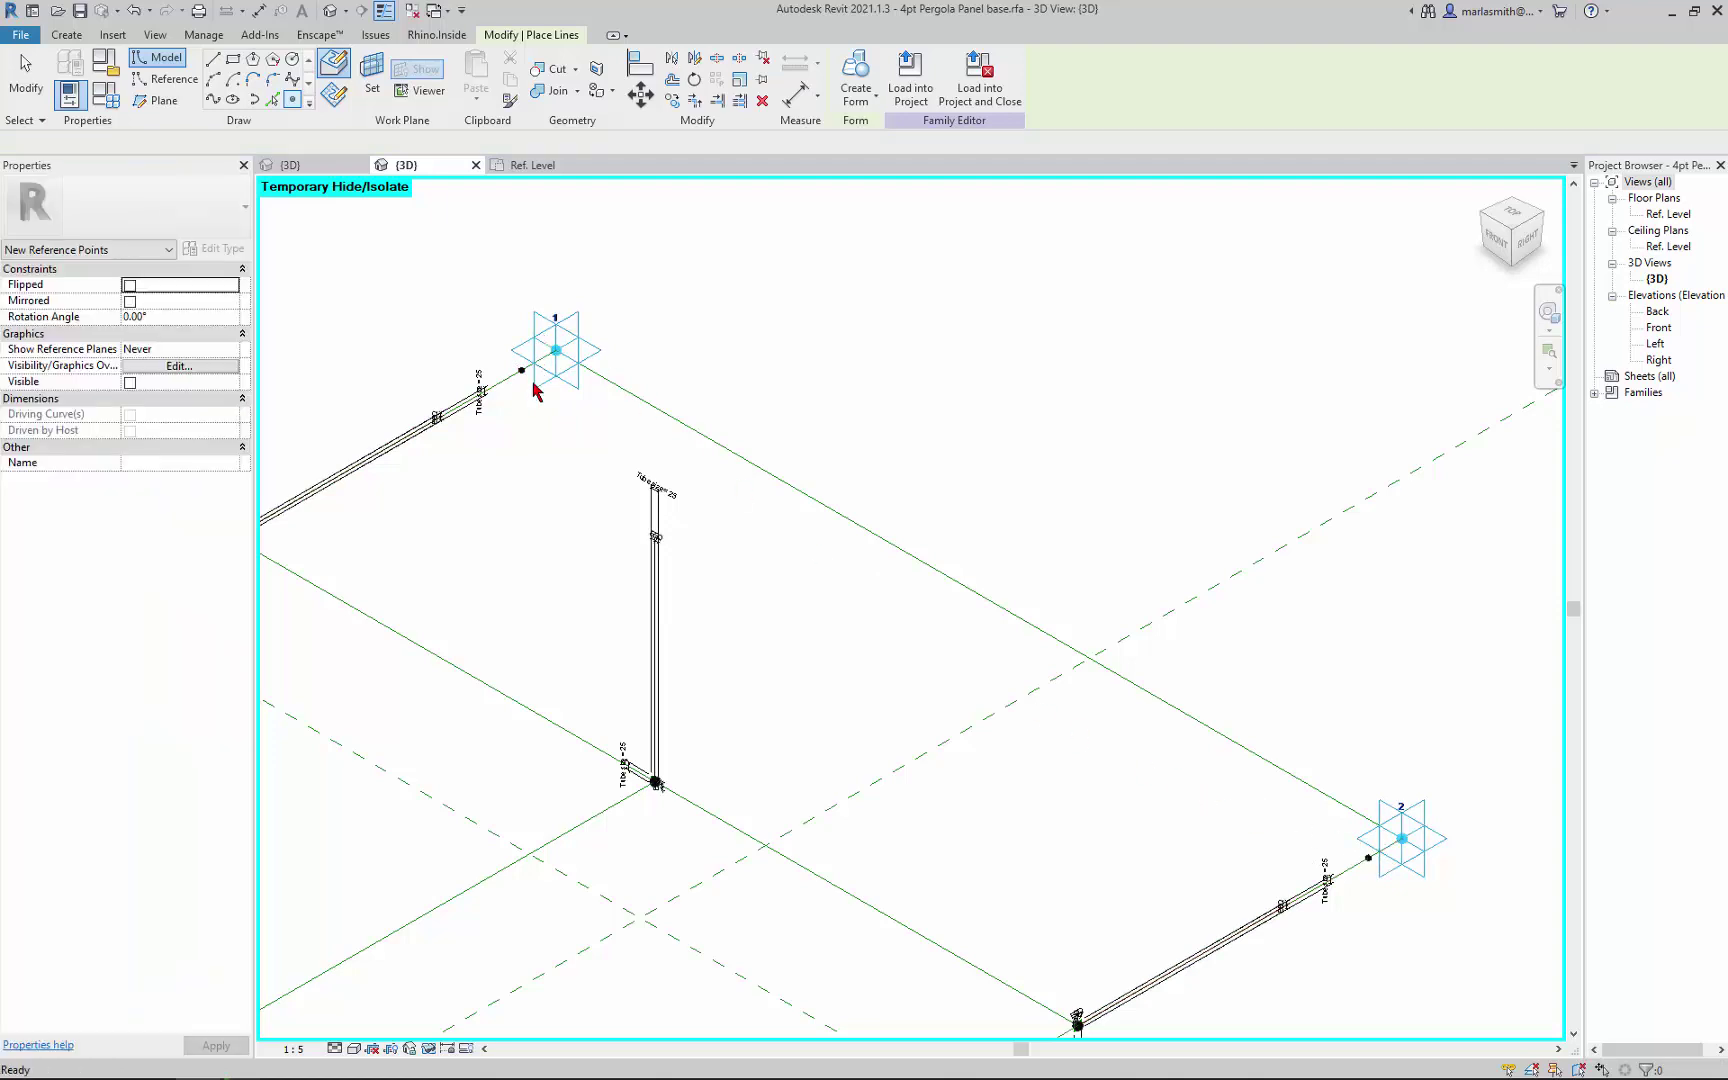
Step: Set the hosted point near adaptive point 1 to measure by Segment Length
{"action": "left_click", "coordinate": [486, 396]}
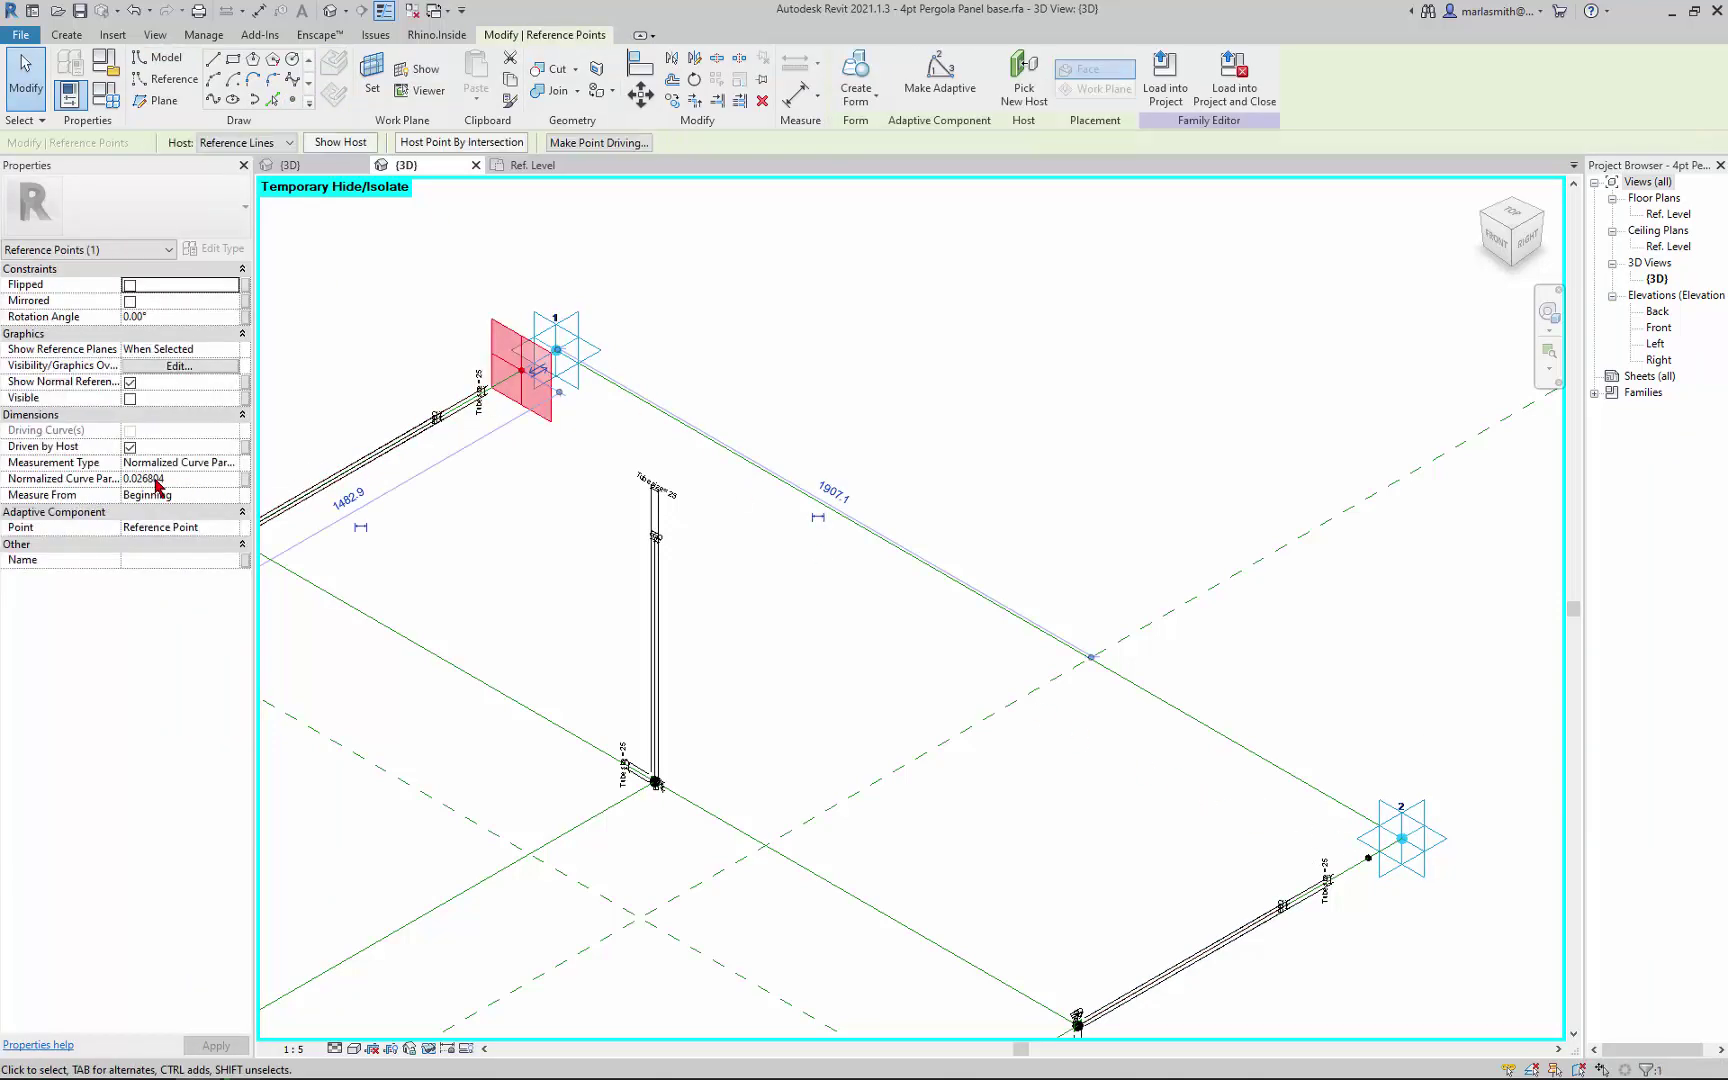
{"action": "left_click", "coordinate": [227, 472]}
{"action": "left_click", "coordinate": [231, 463]}
{"action": "left_click", "coordinate": [160, 494]}
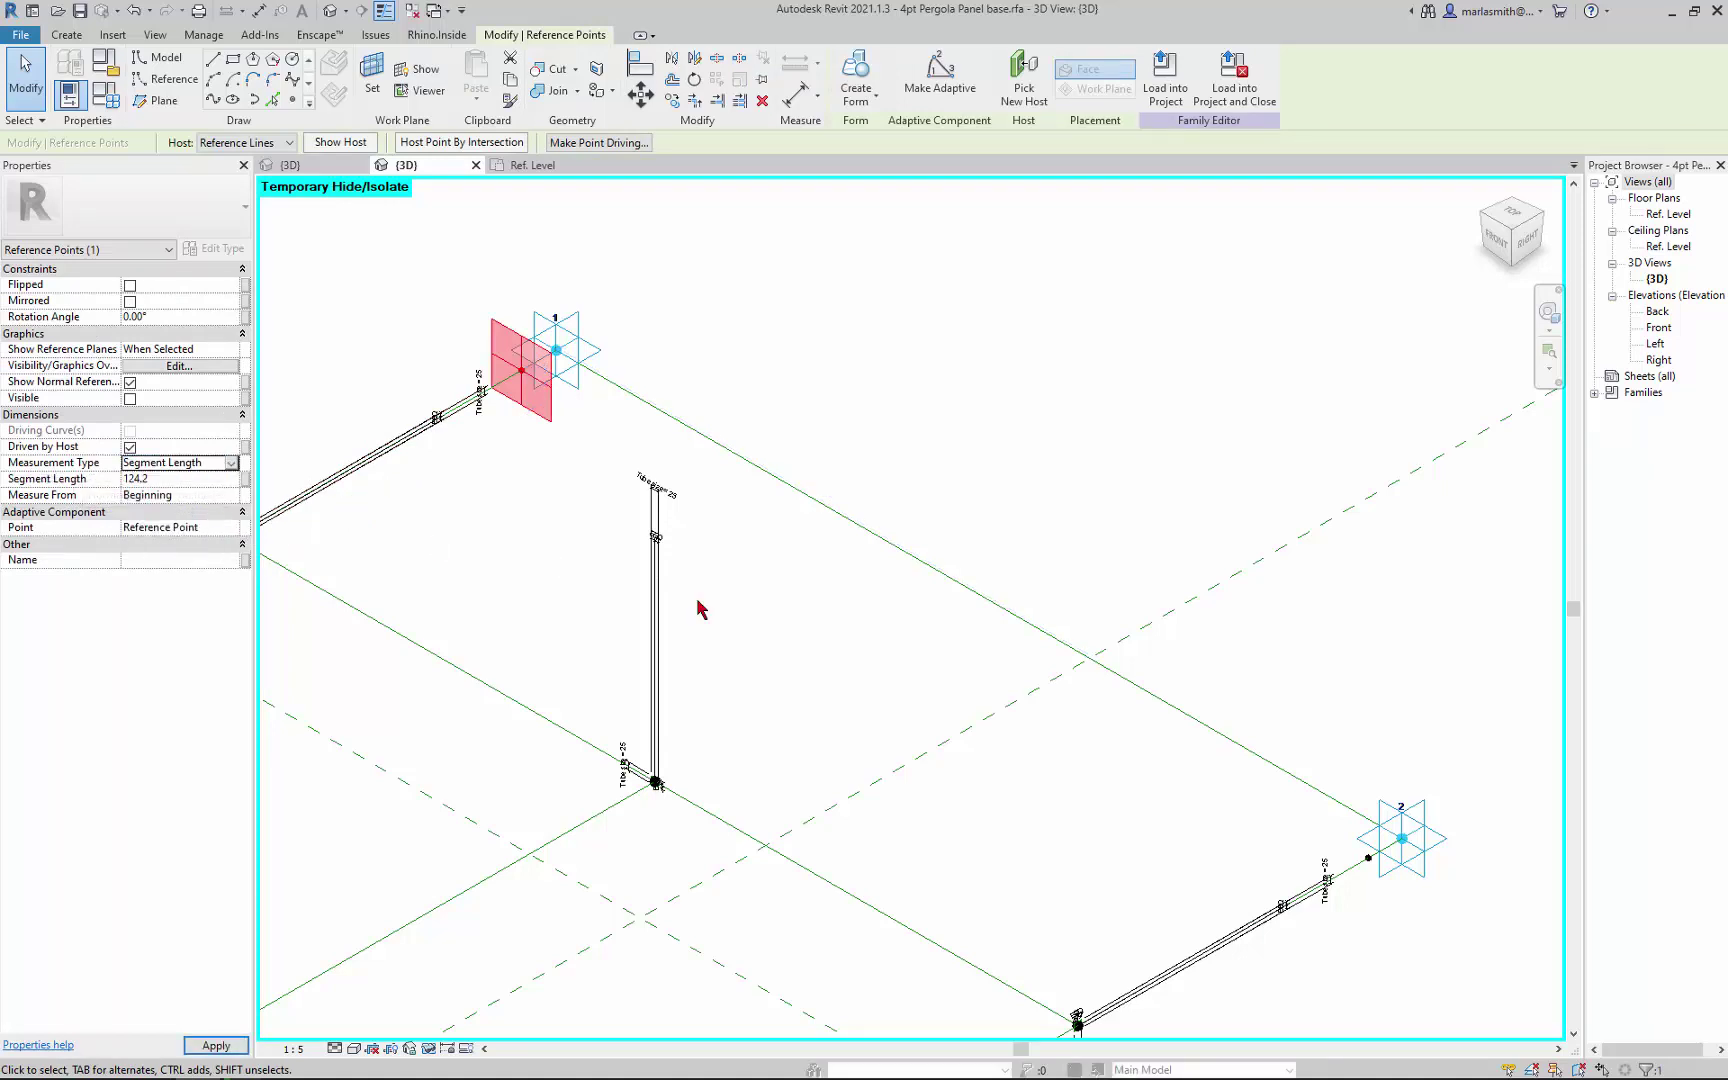
Step: Set the point near adaptive point 2 to Segment Length and begin associating a family parameter
{"action": "left_click", "coordinate": [1368, 858]}
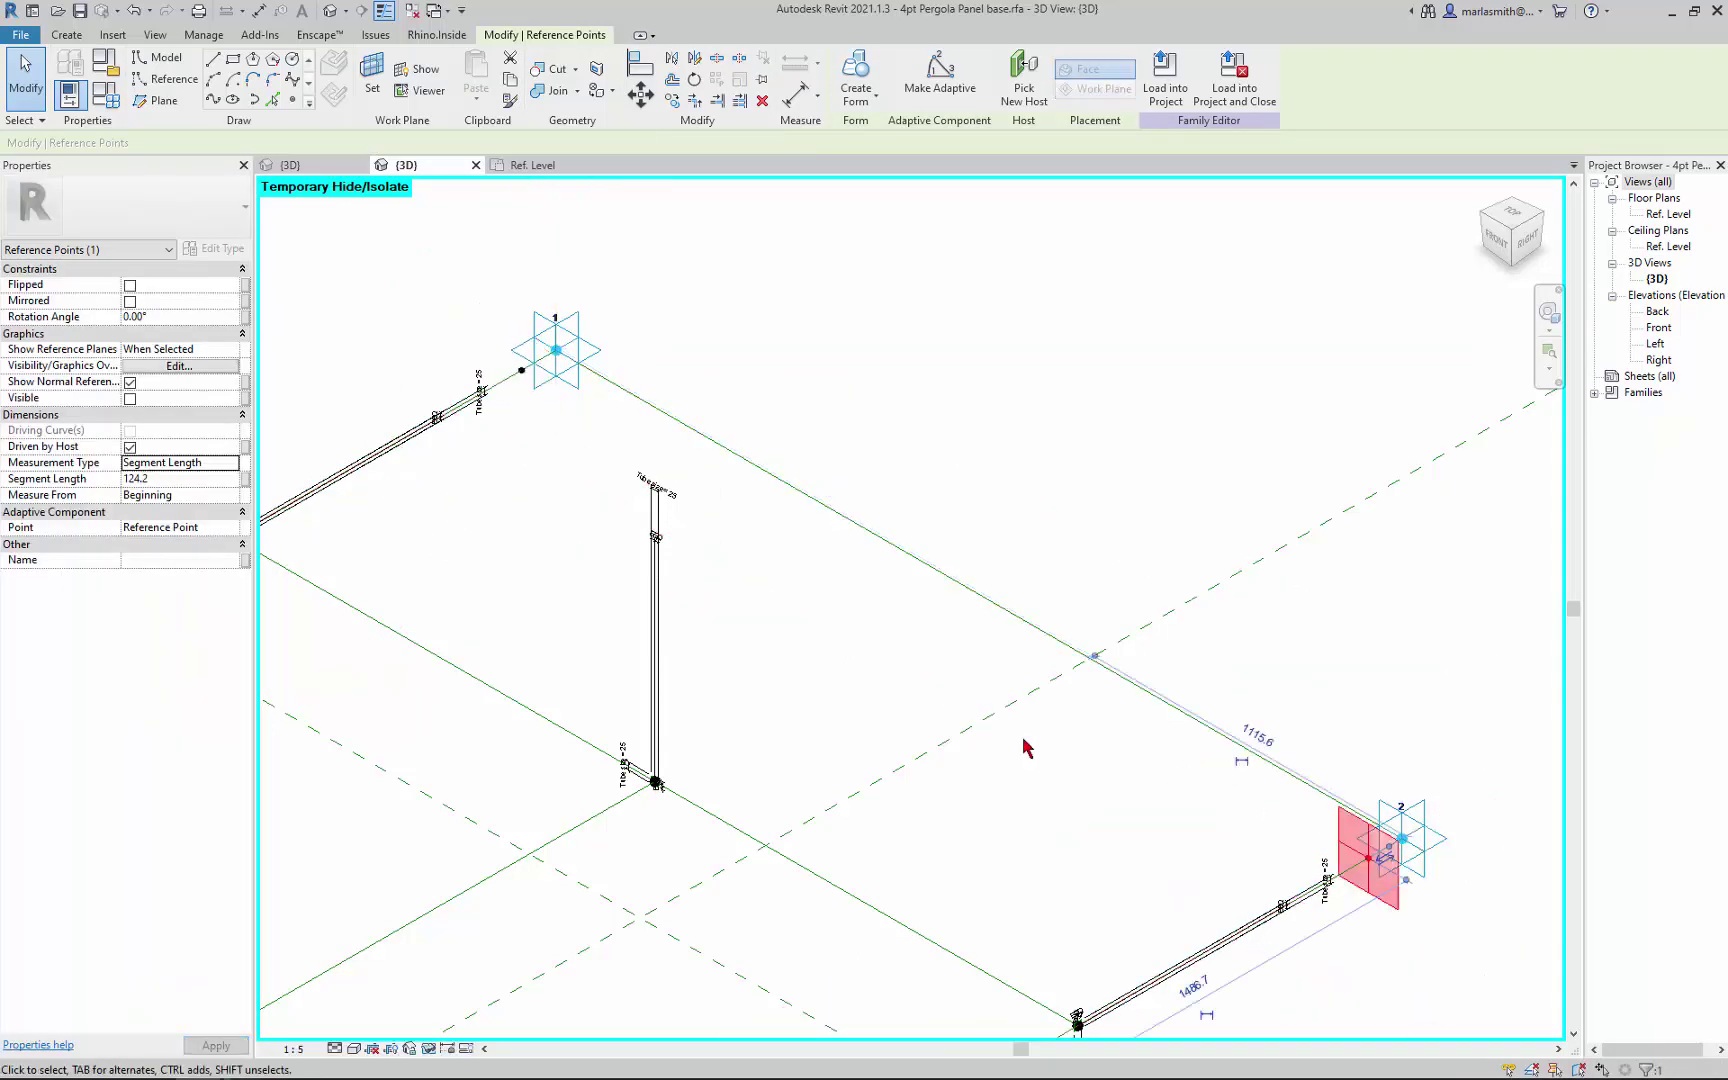
{"action": "left_click", "coordinate": [233, 465]}
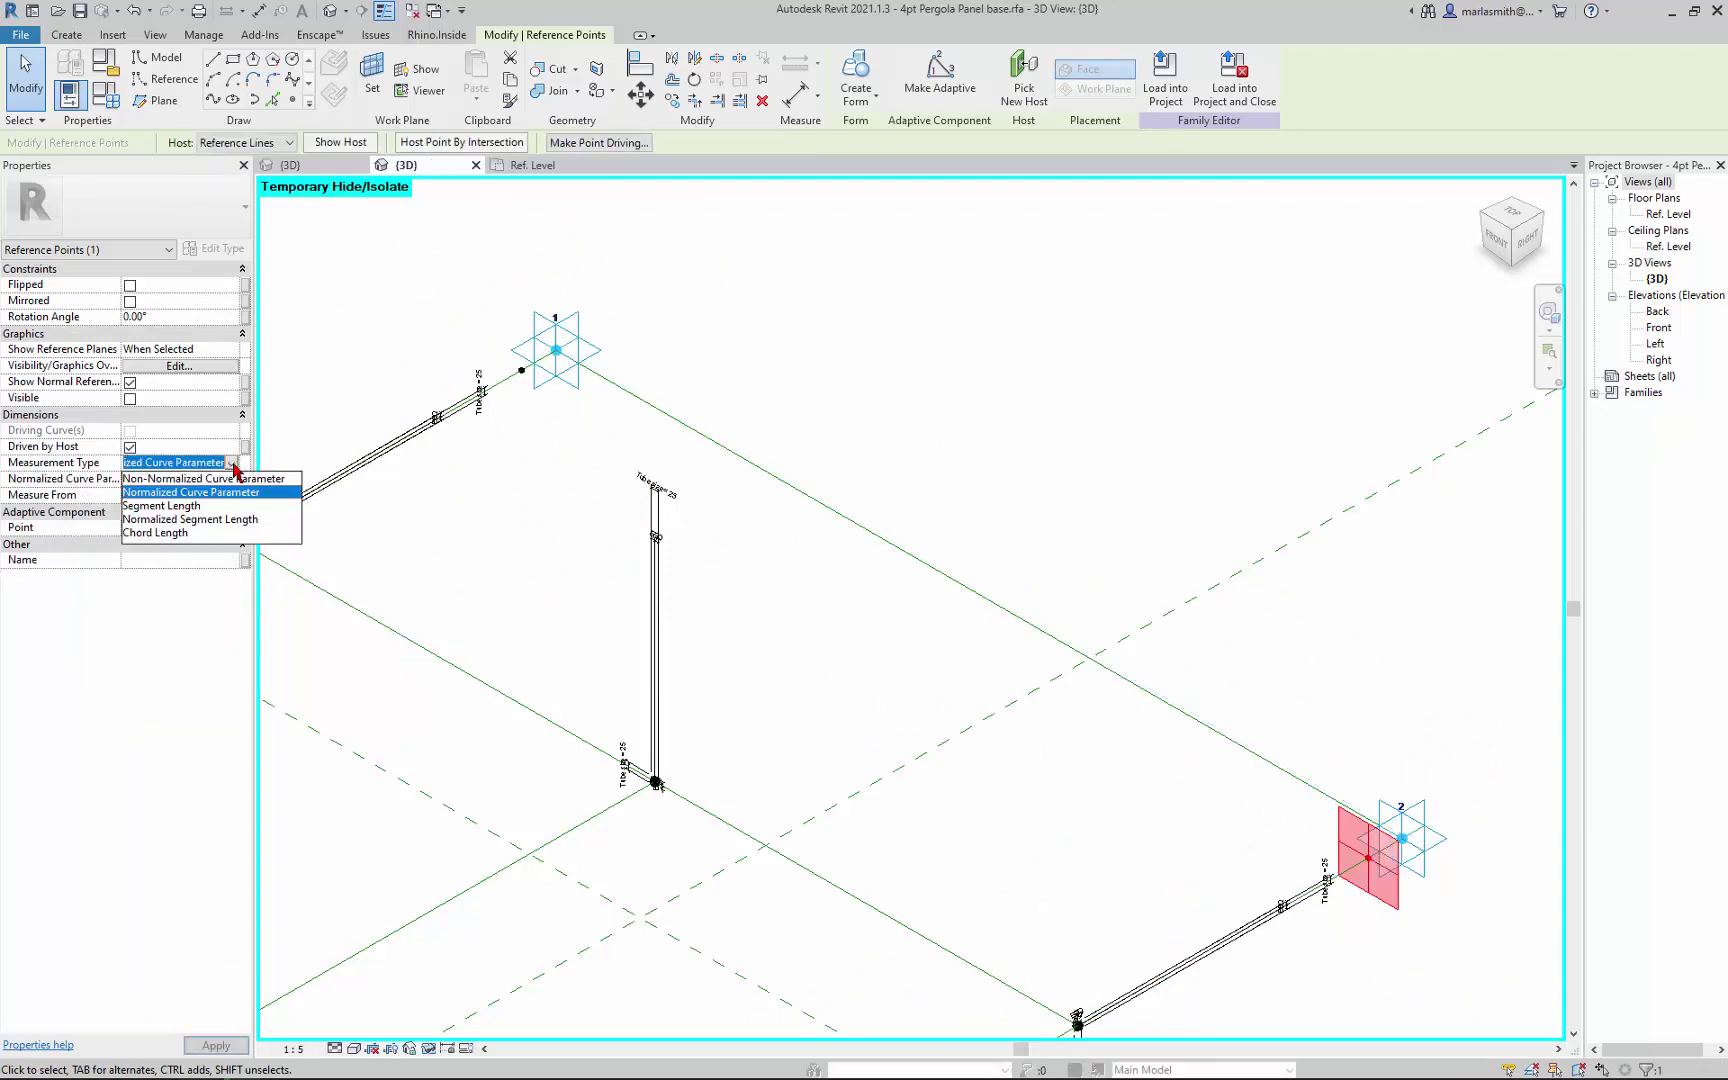
{"action": "left_click", "coordinate": [193, 507]}
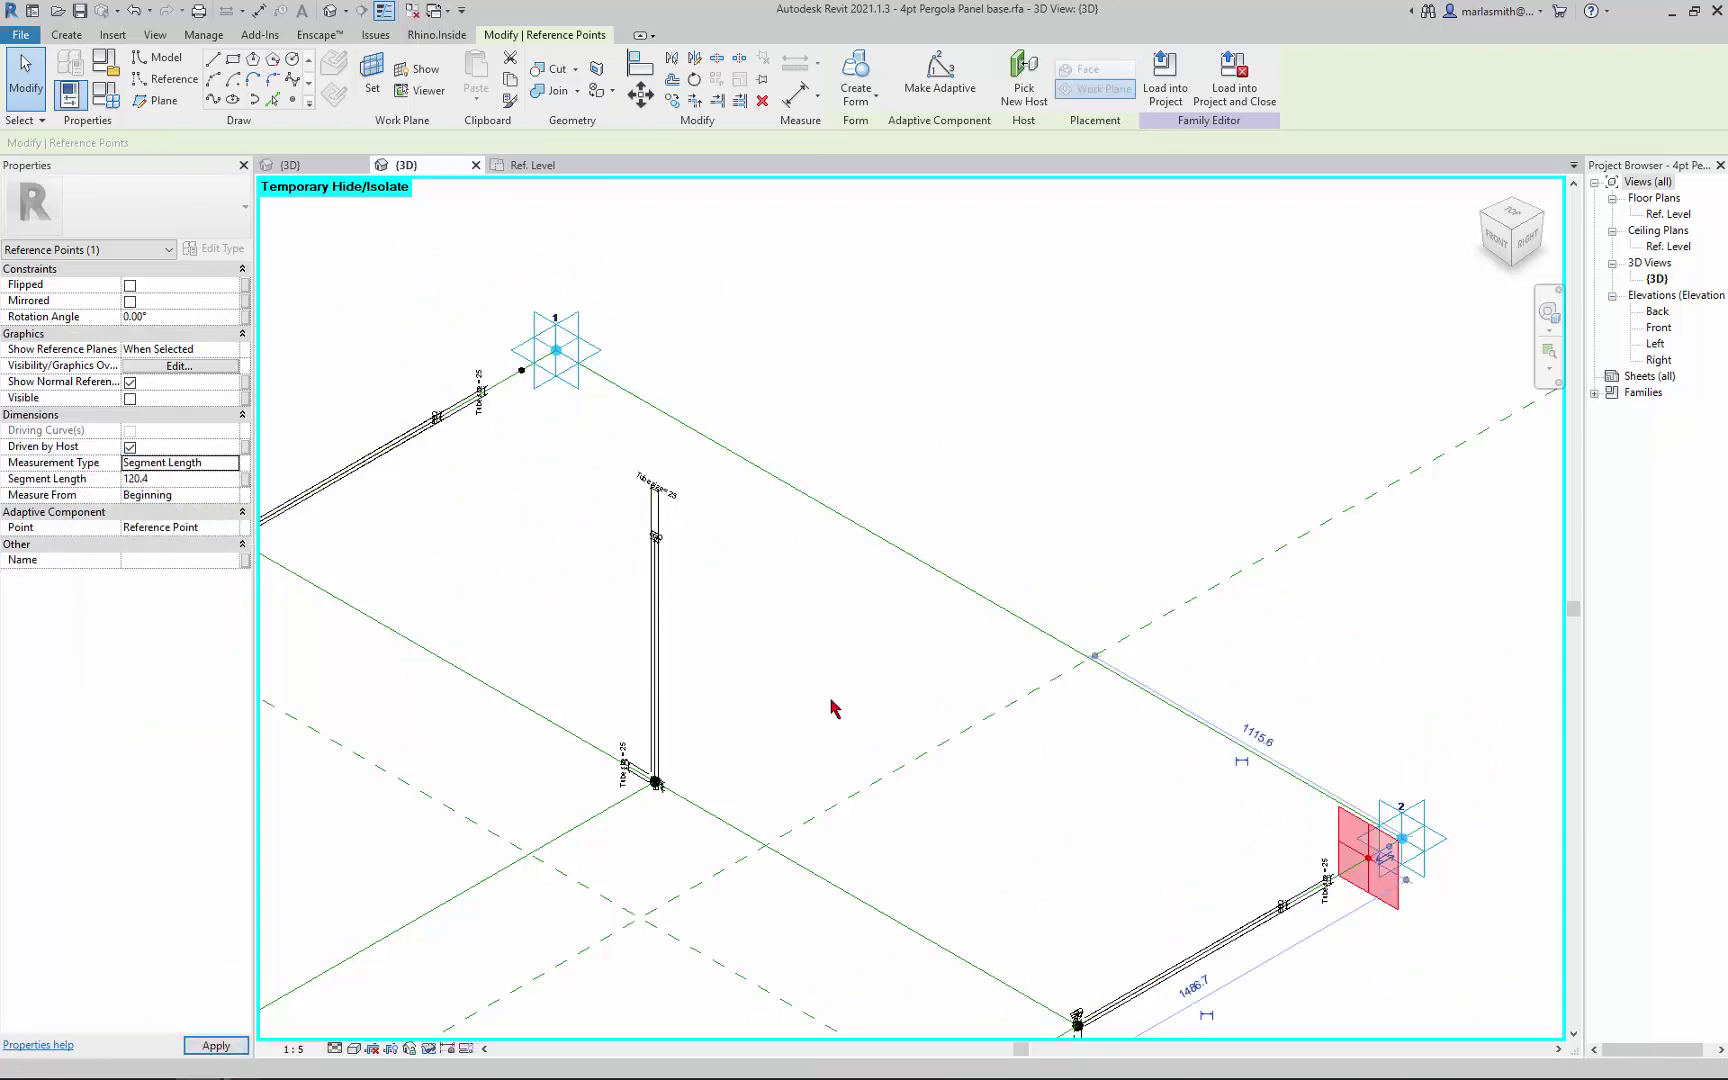
{"action": "left_click", "coordinate": [246, 481]}
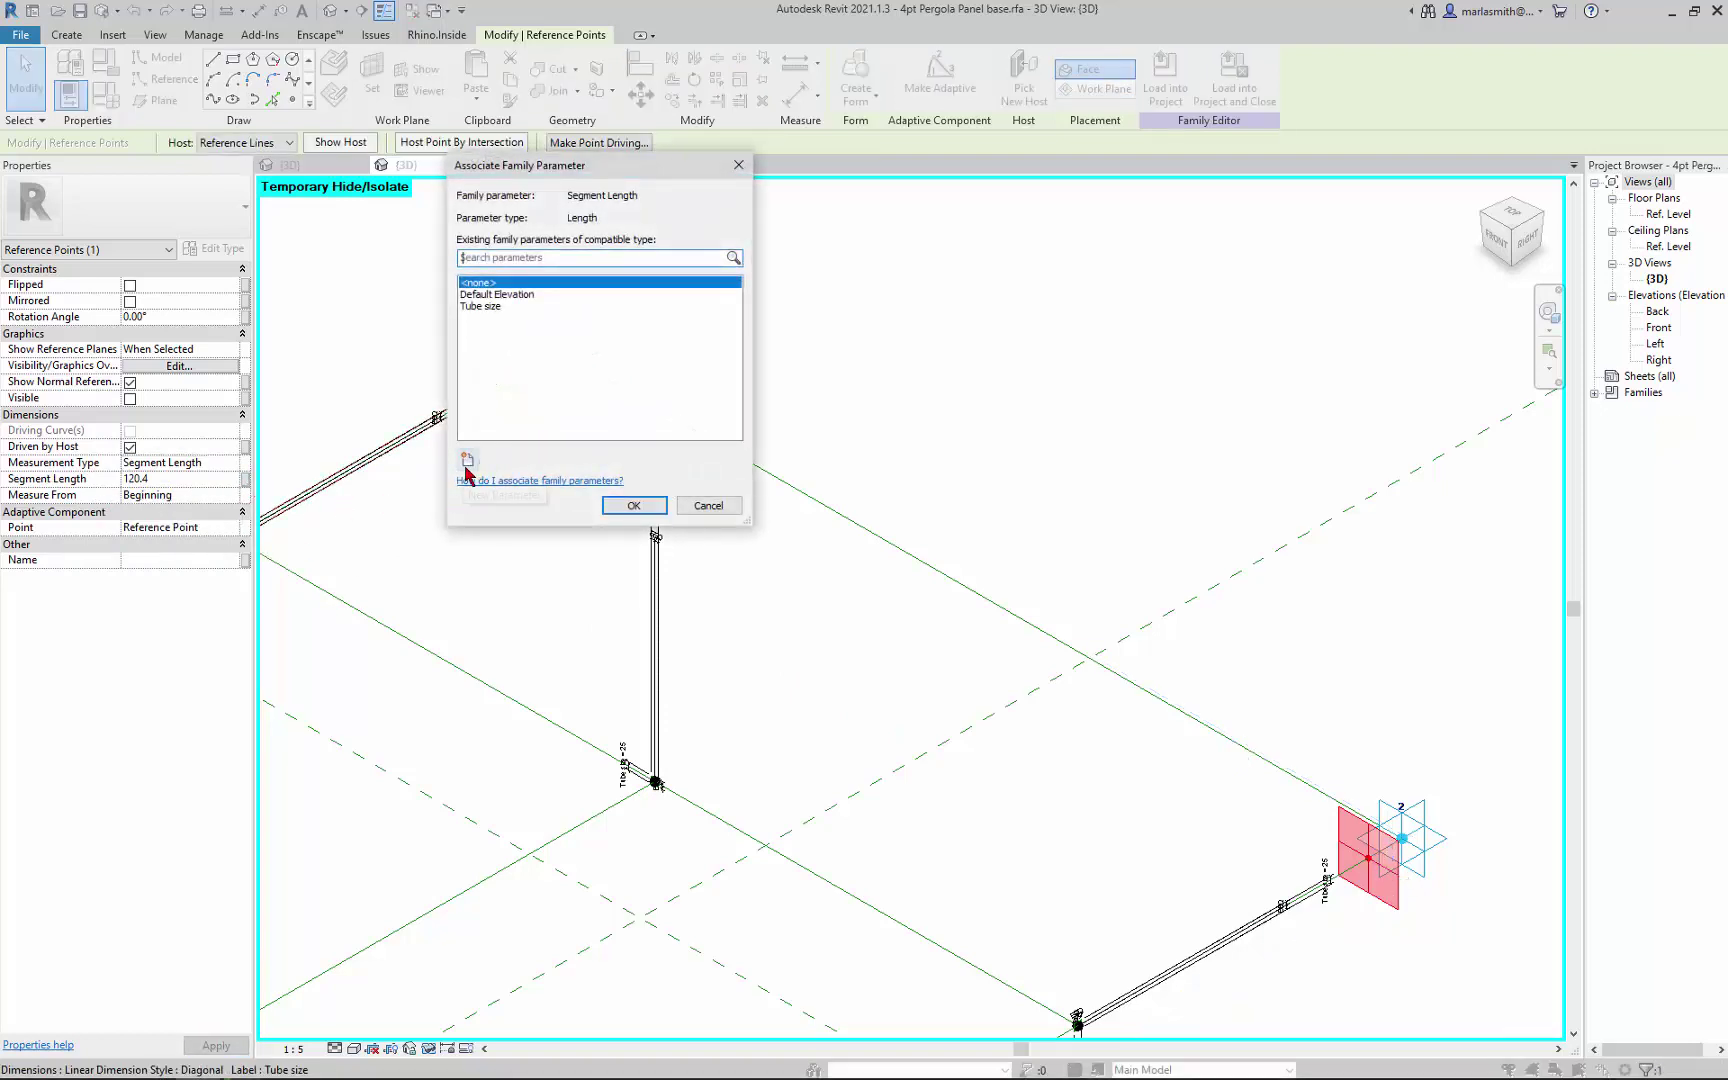
Step: Create a new length parameter 'Point rotate offset' and apply it to this point's Segment Length
{"action": "left_click", "coordinate": [467, 462]}
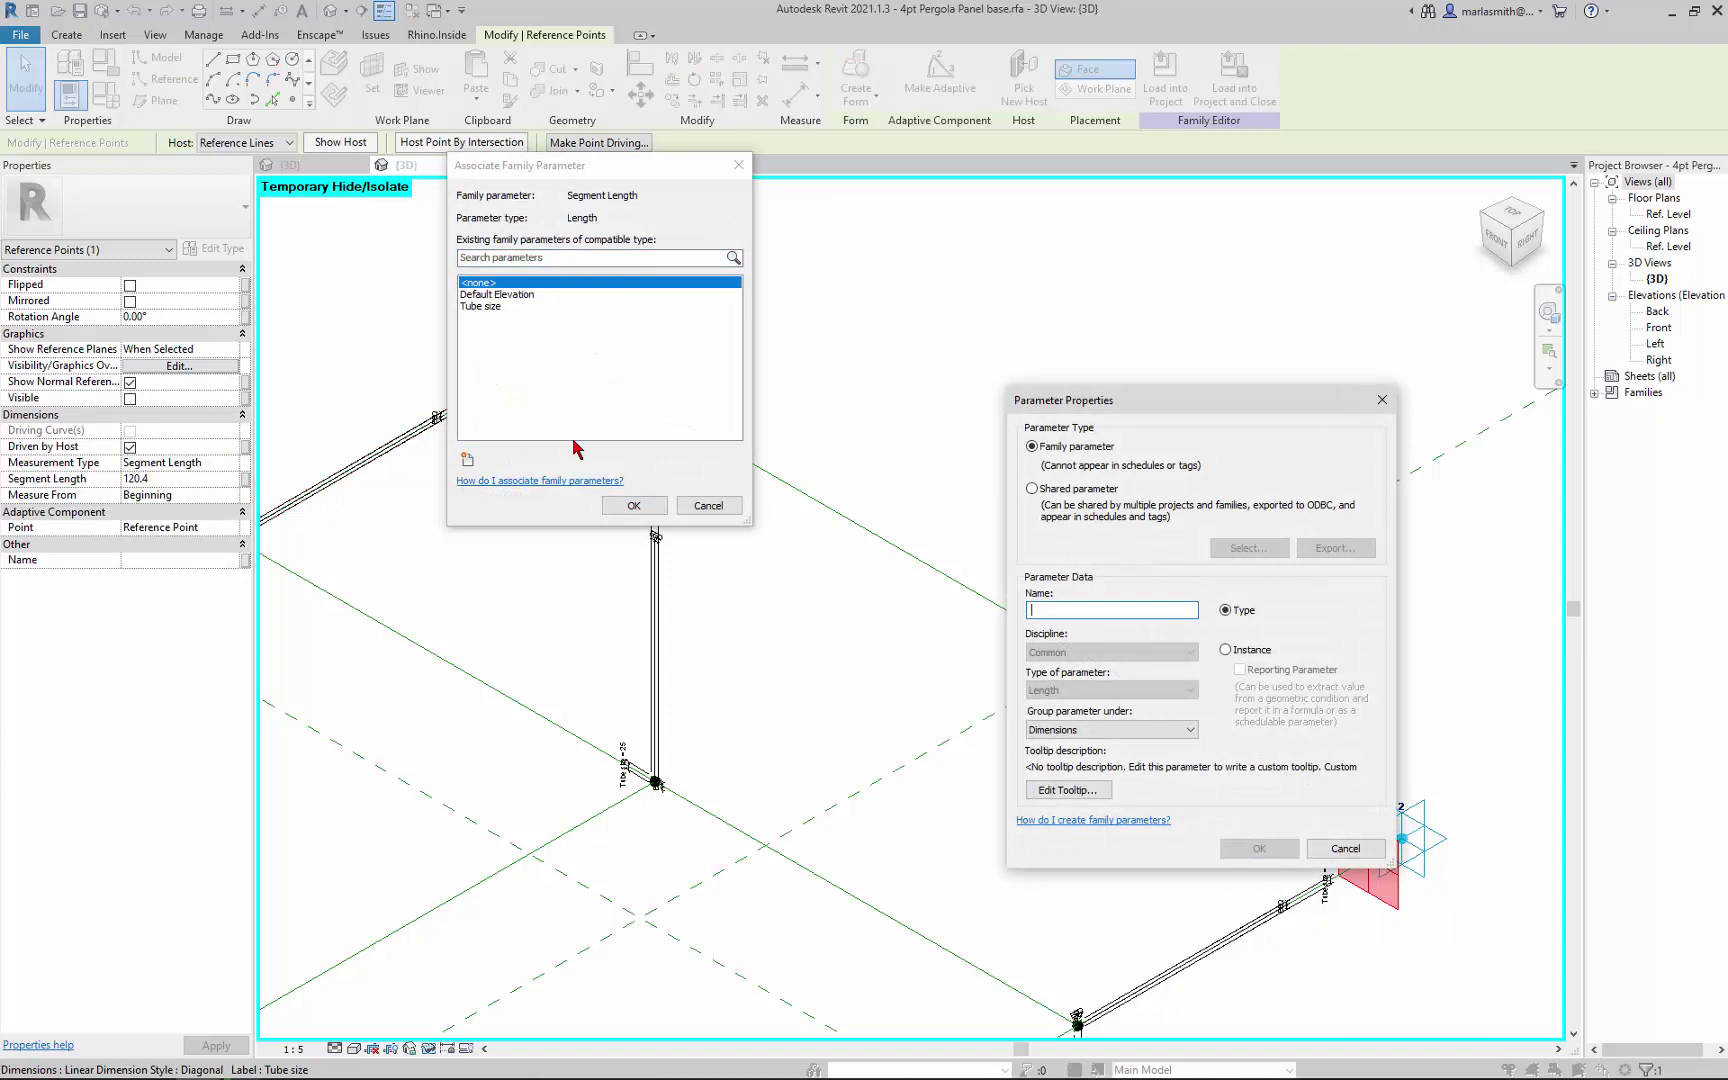
{"action": "type", "text": "Point rotate offset"}
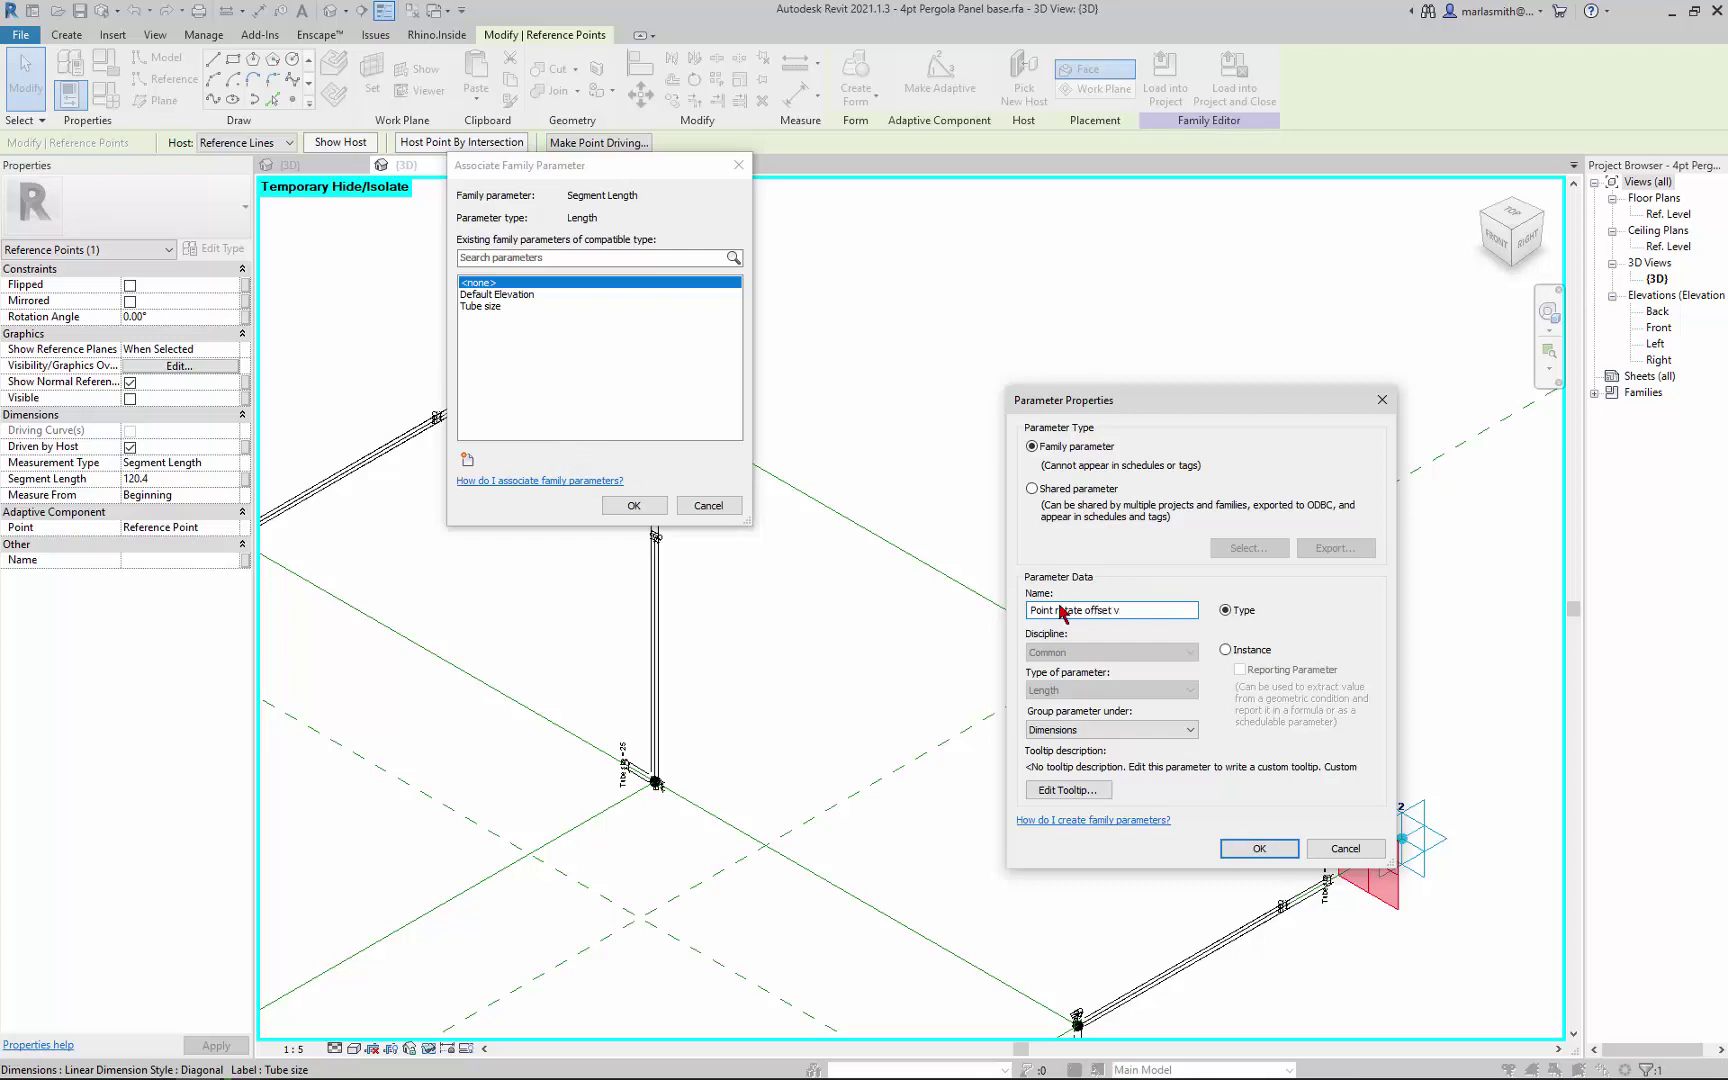
{"action": "left_click", "coordinate": [1259, 848]}
{"action": "left_click", "coordinate": [633, 505]}
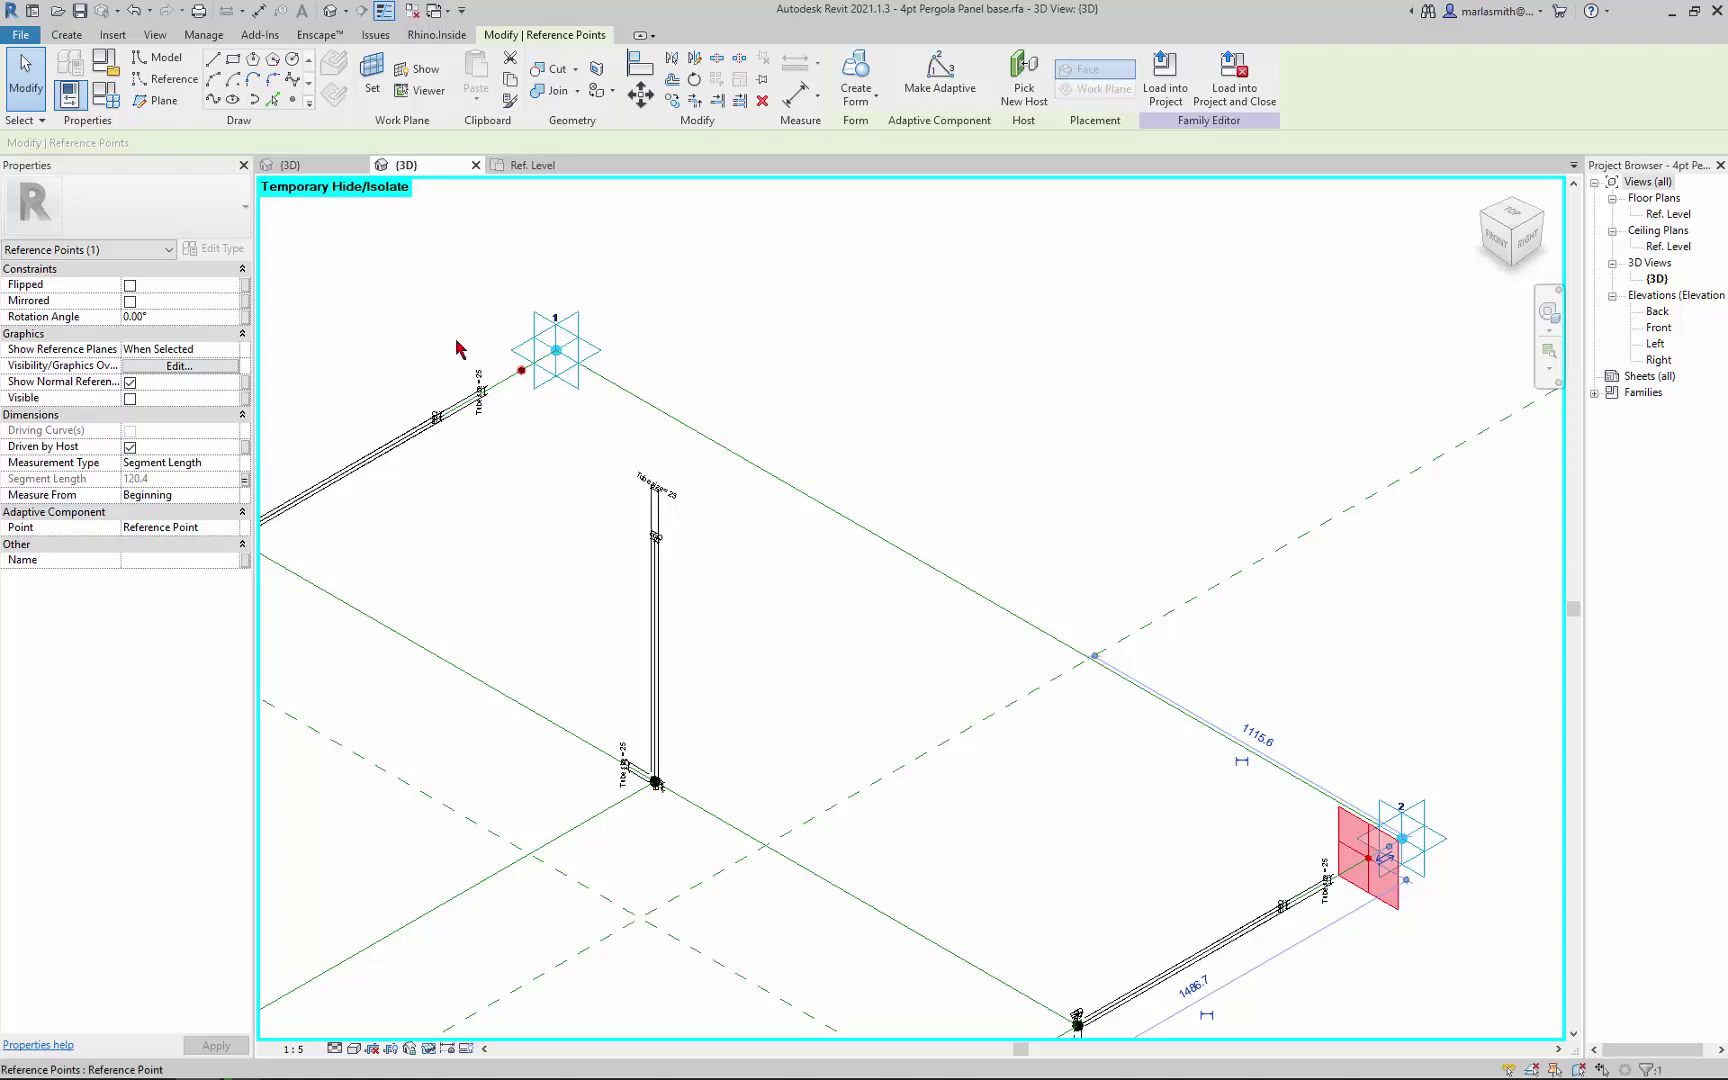
Step: Associate the other hosted point's Segment Length with Point rotate offset
{"action": "left_click", "coordinate": [521, 370]}
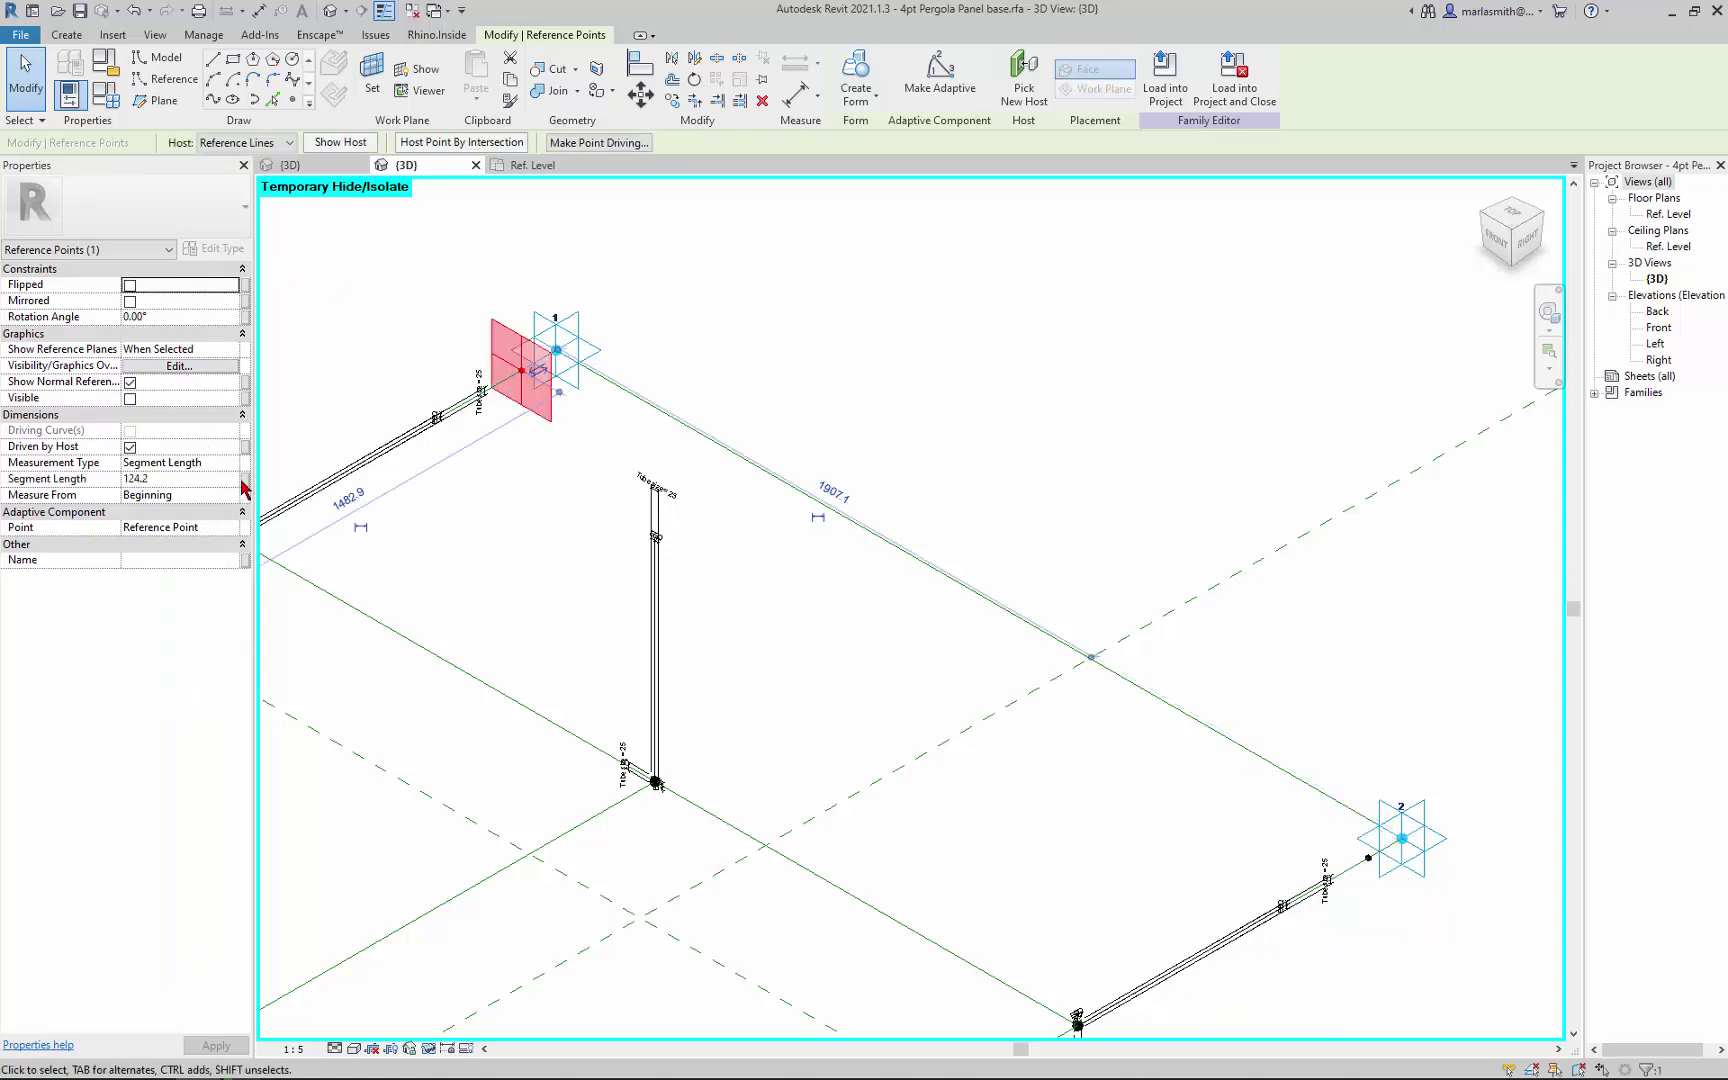
{"action": "left_click", "coordinate": [246, 479]}
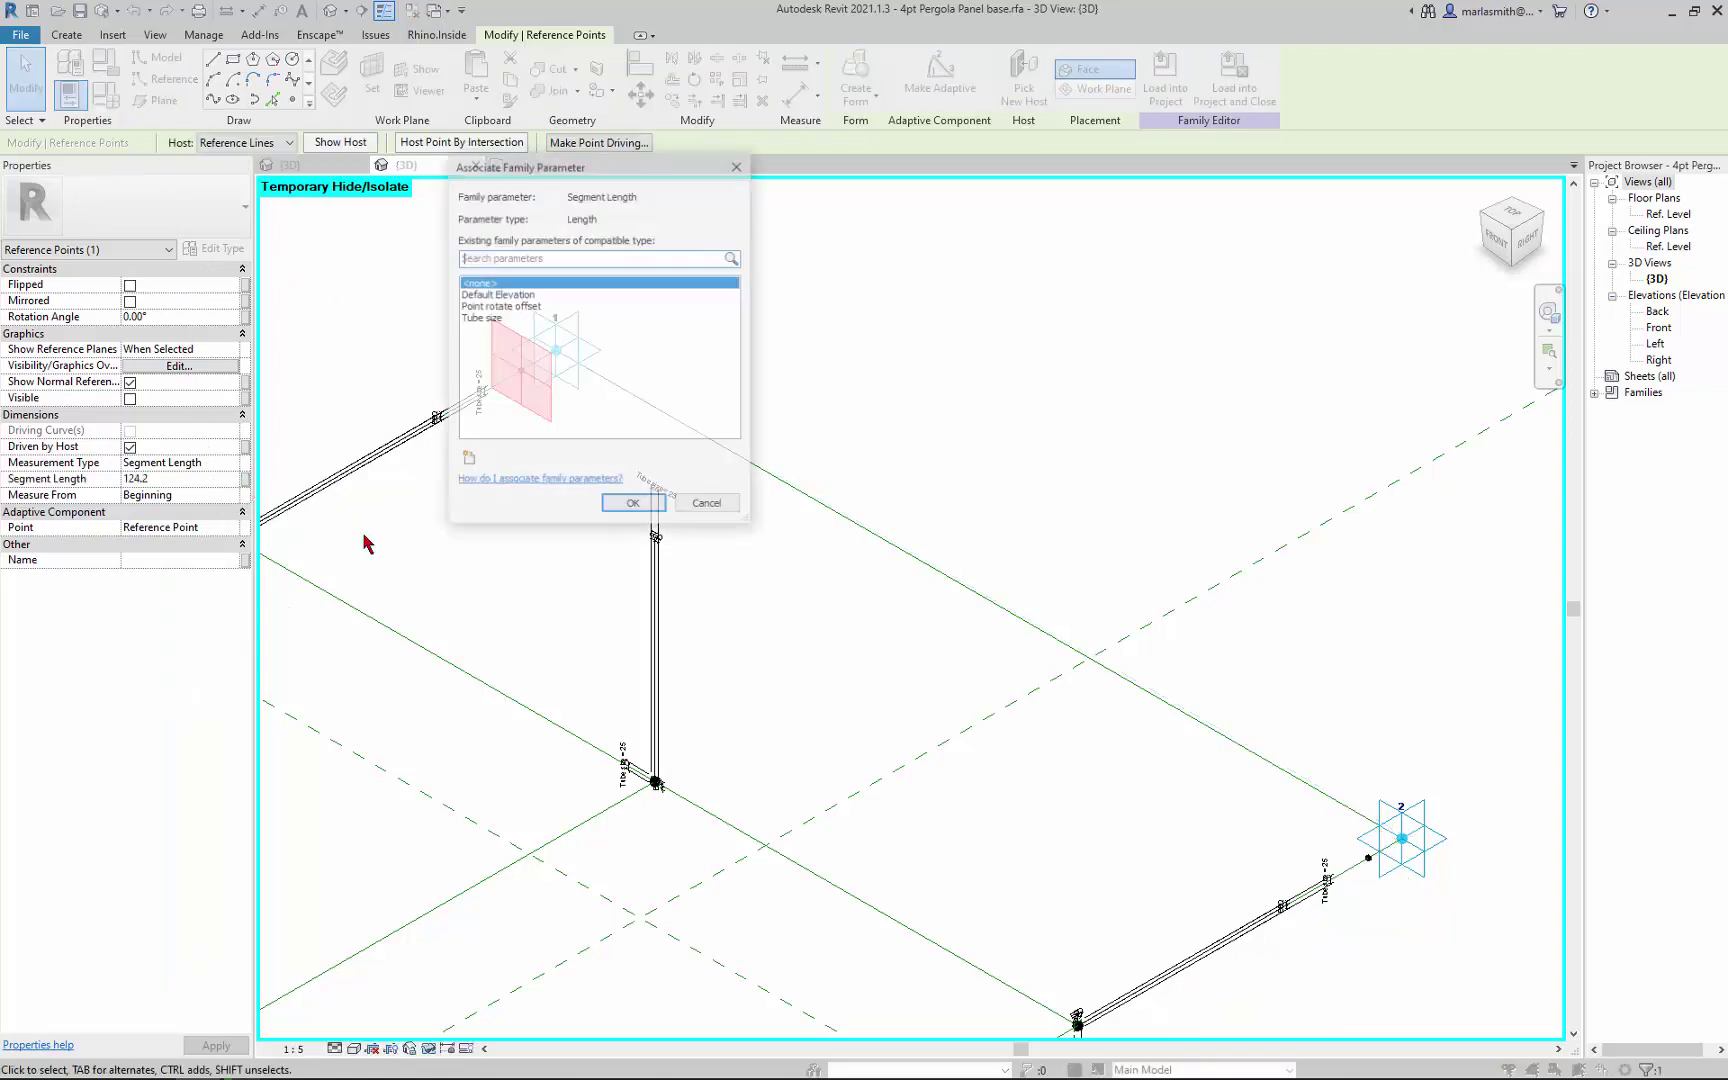
{"action": "left_click", "coordinate": [490, 306]}
{"action": "left_click", "coordinate": [638, 506]}
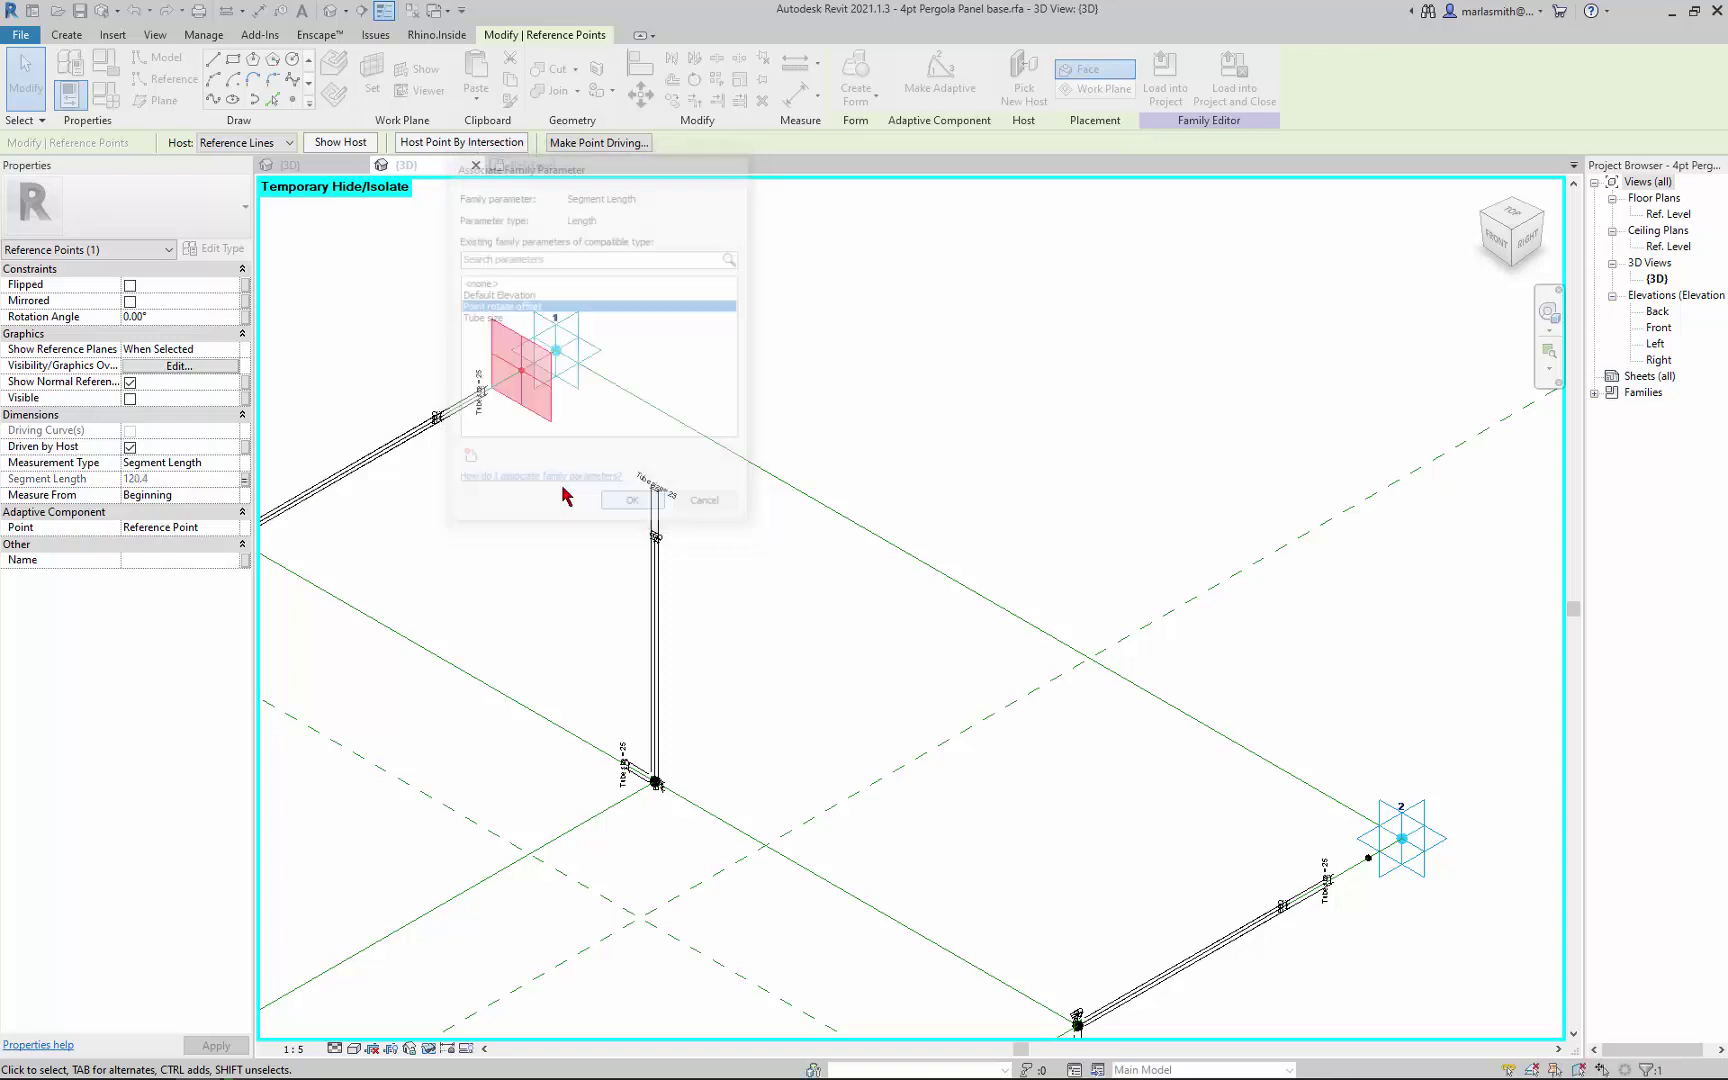
Step: Draw a reference line between the two hosted points
{"action": "left_click", "coordinate": [165, 79]}
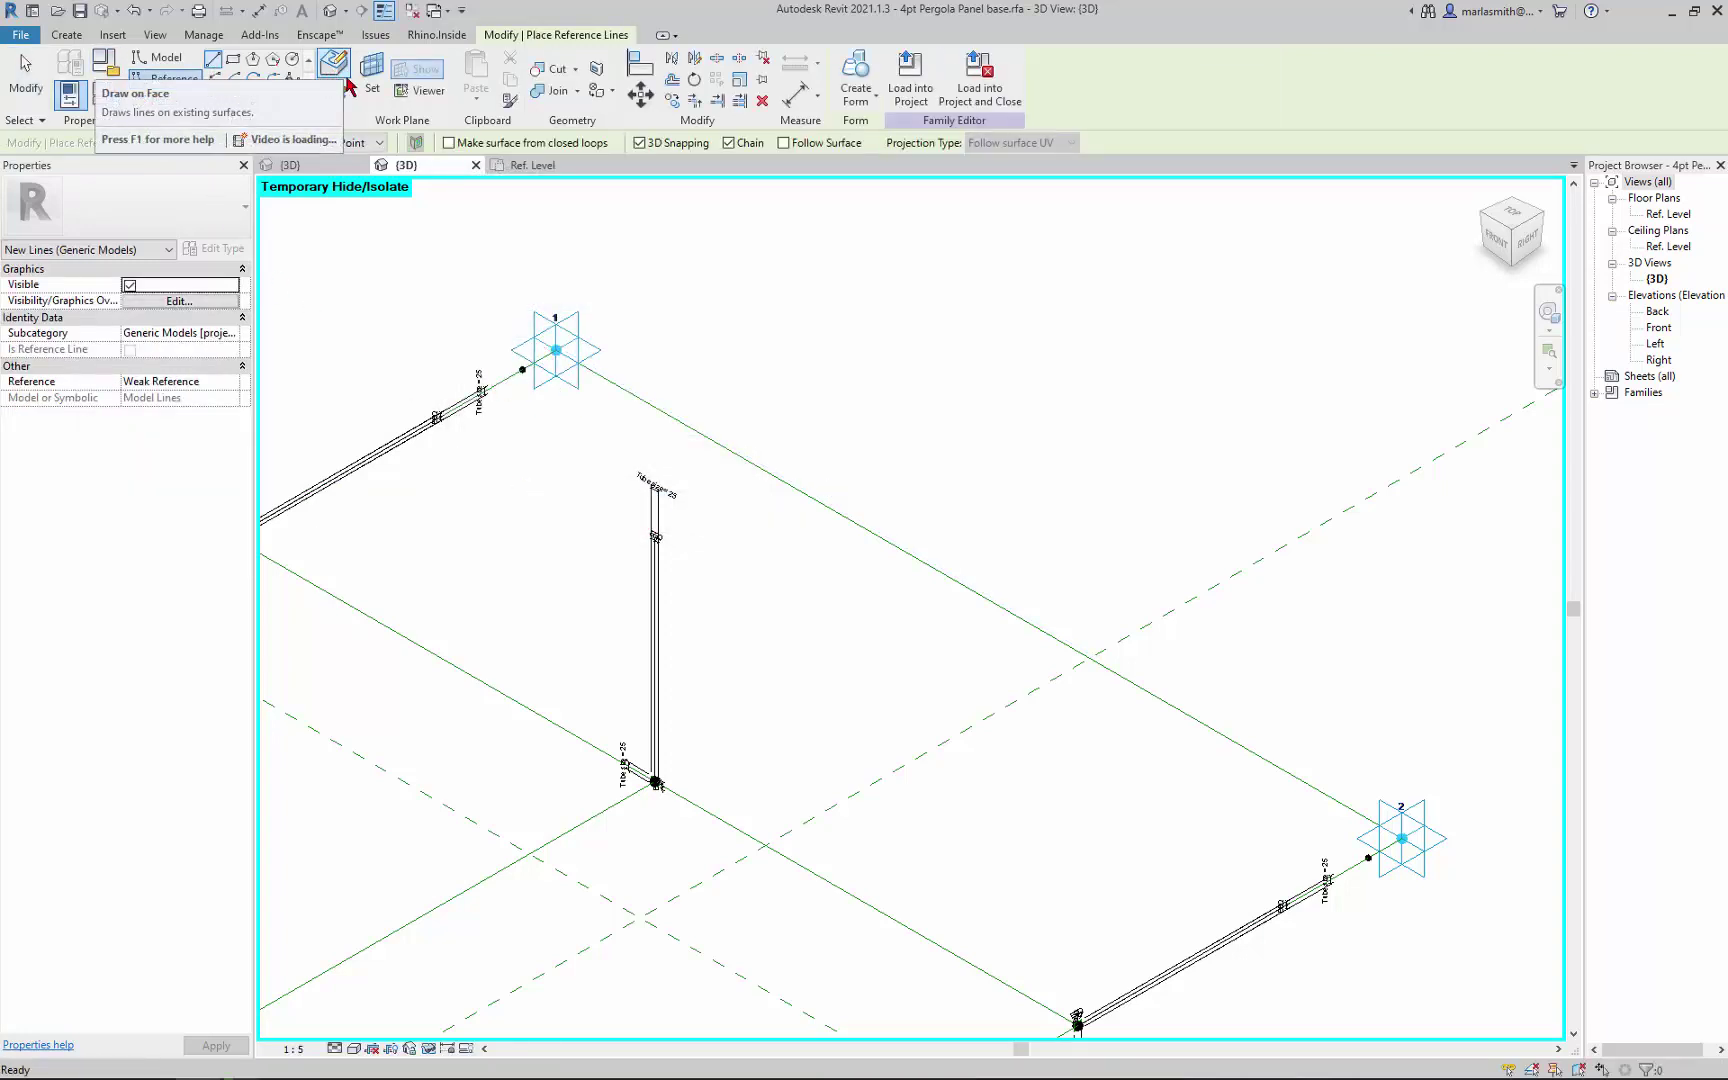
{"action": "left_click", "coordinate": [522, 369]}
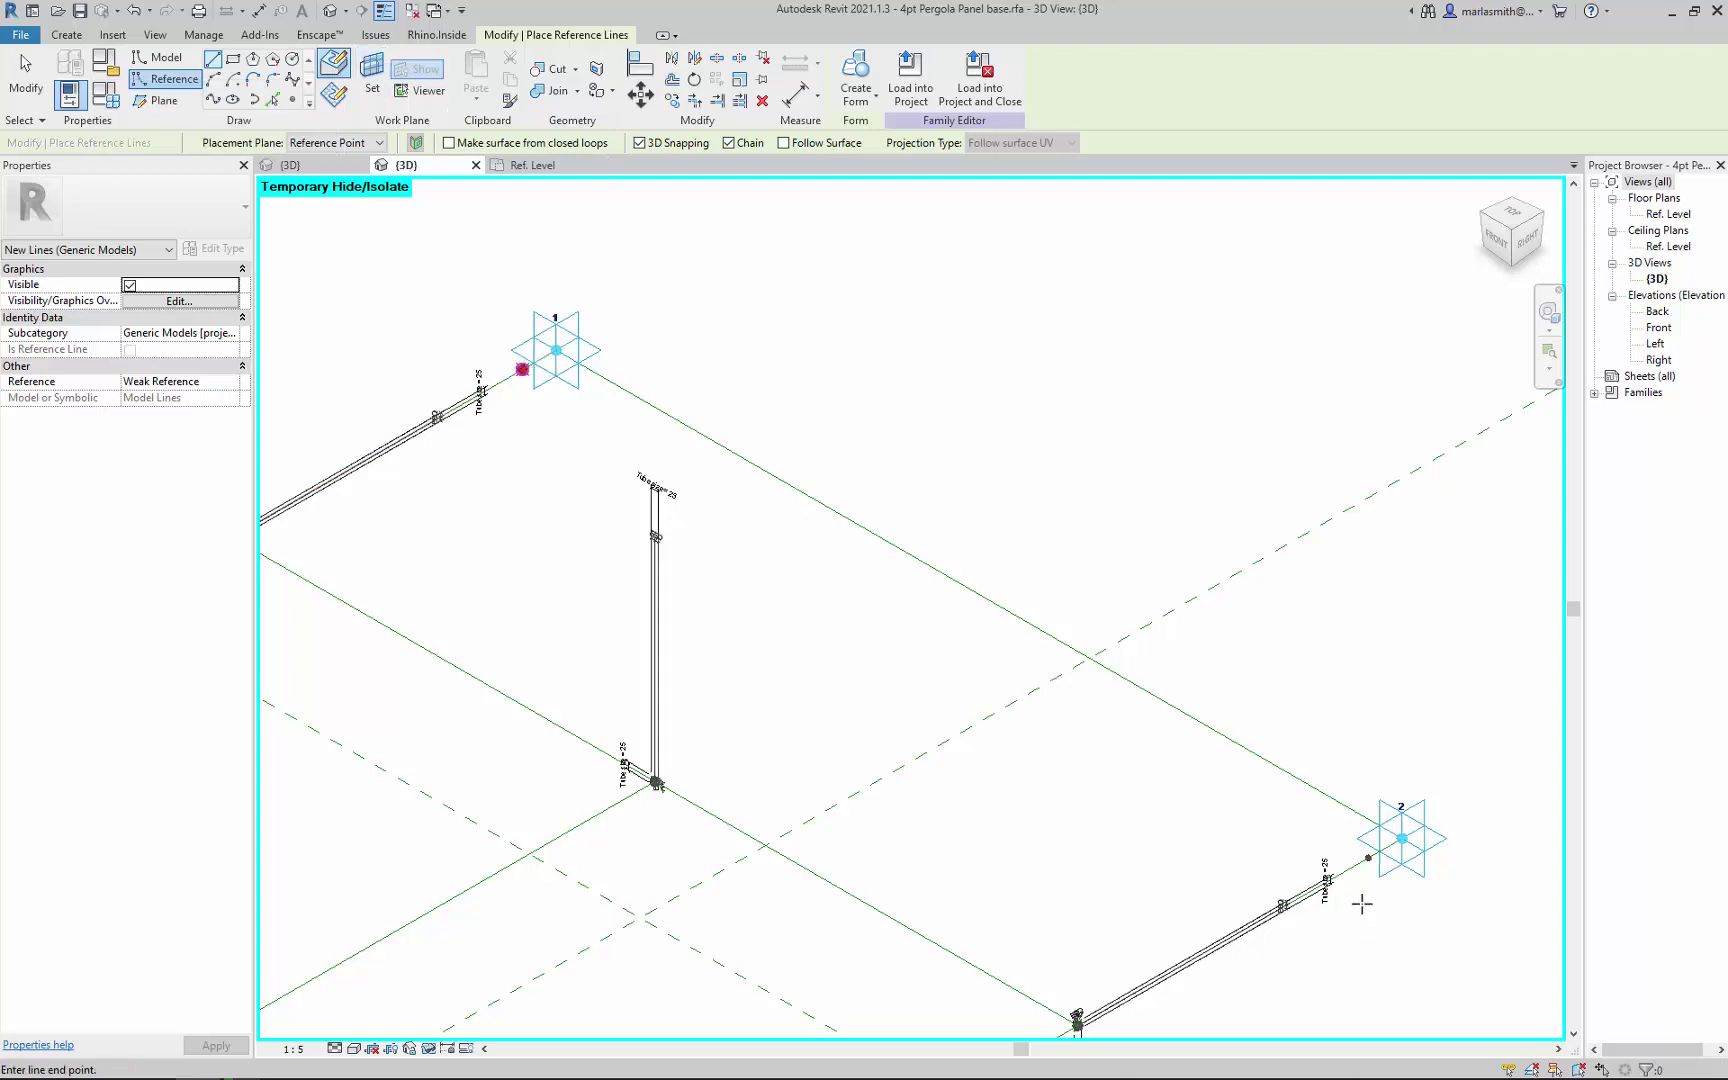
{"action": "left_click", "coordinate": [1368, 857]}
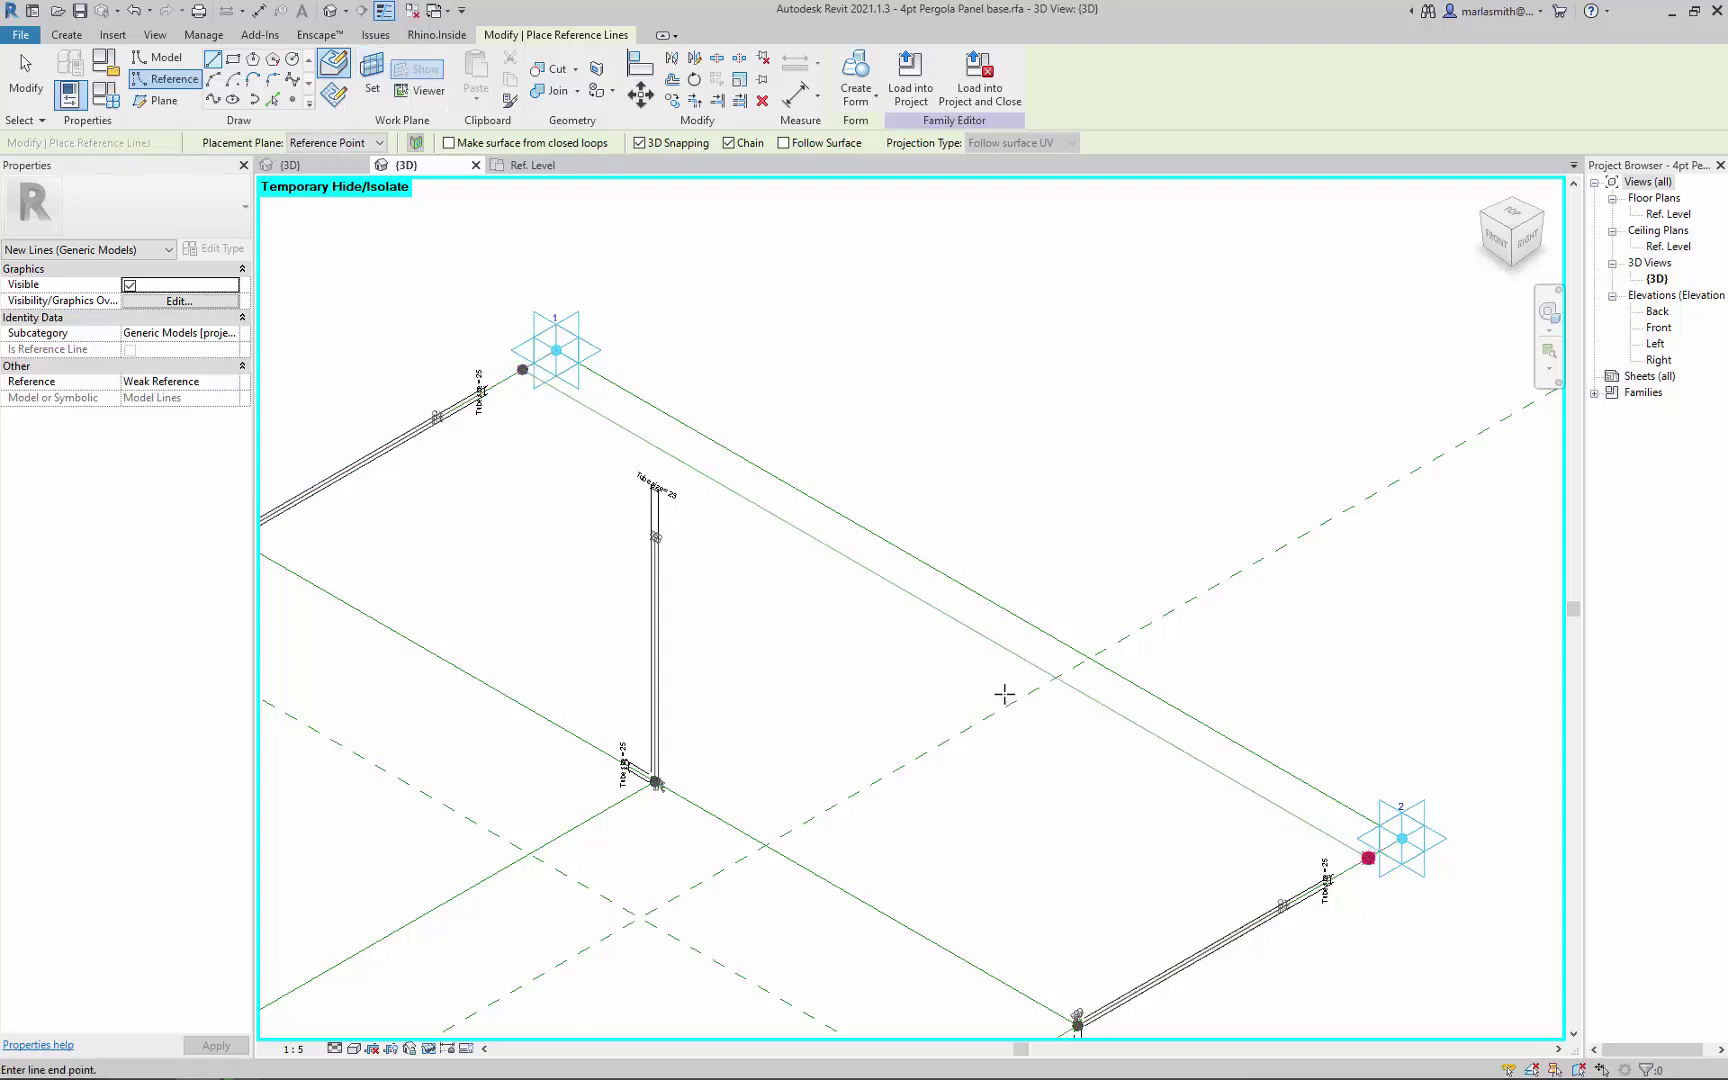
{"action": "key", "text": "Escape"}
{"action": "key", "text": "Escape"}
Step: Place a reference point on the new line near adaptive point 2
{"action": "left_click", "coordinate": [292, 99]}
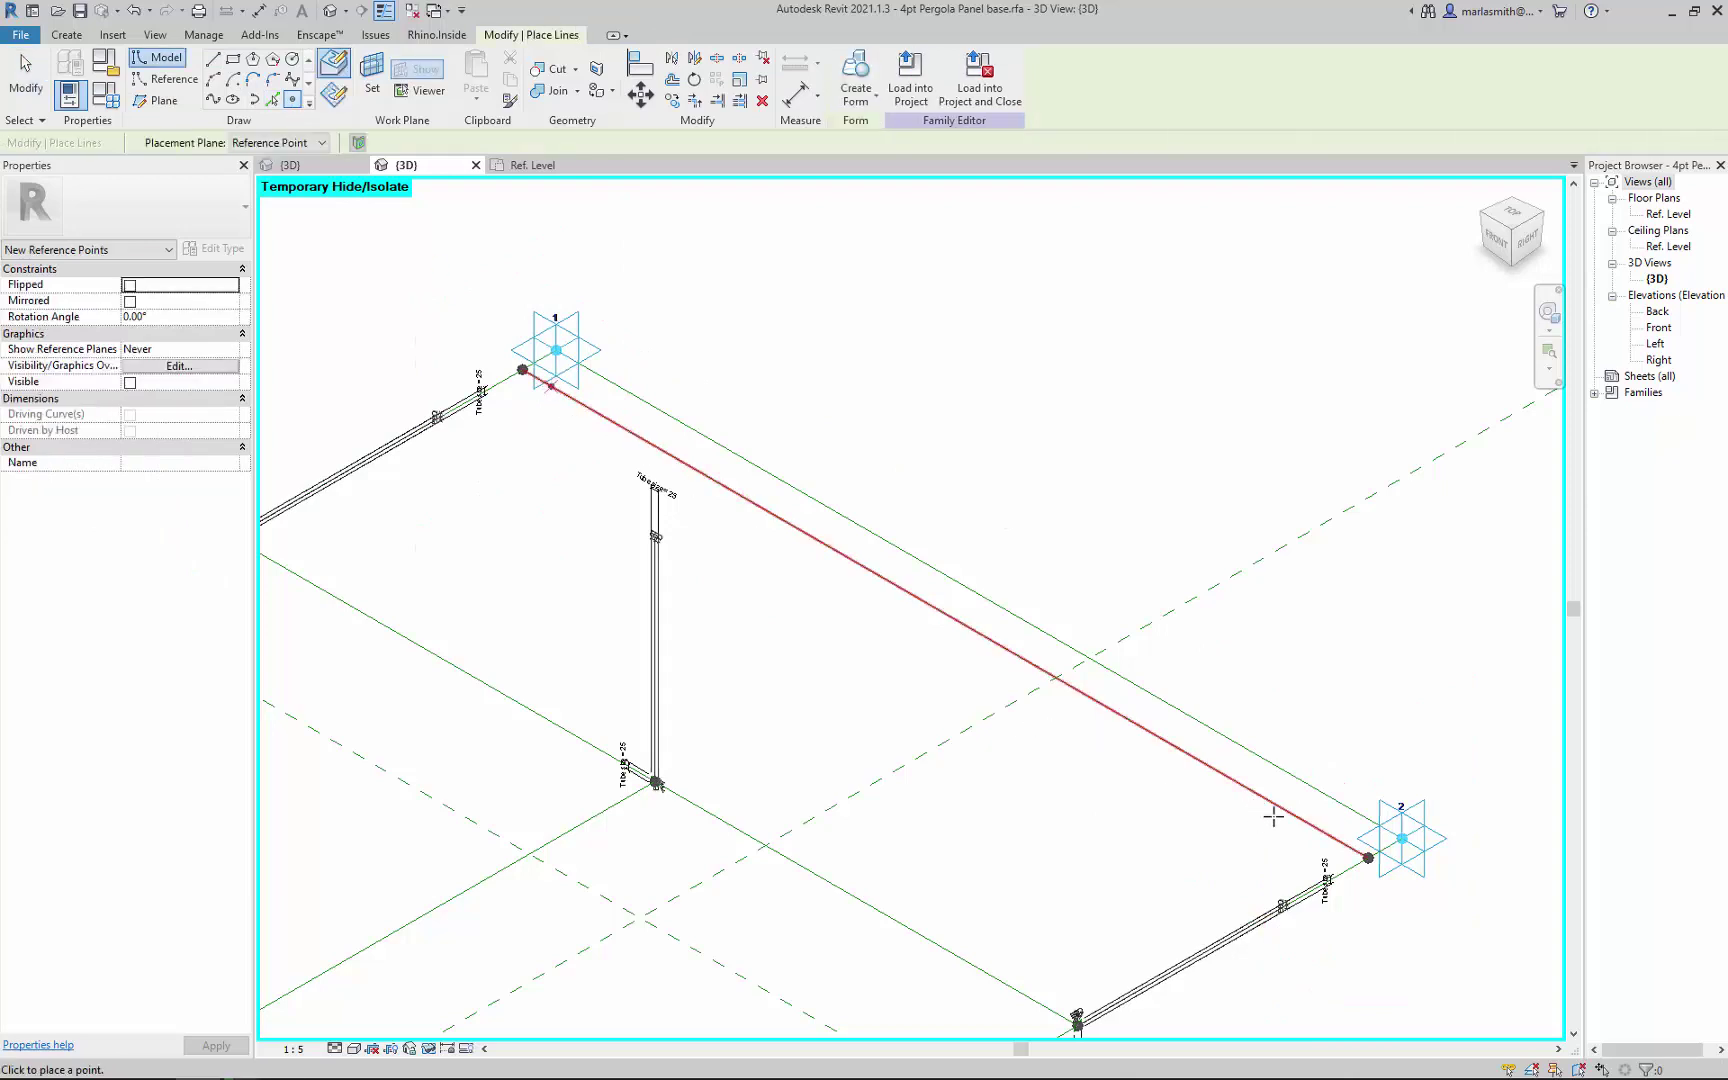
{"action": "left_click", "coordinate": [1318, 833]}
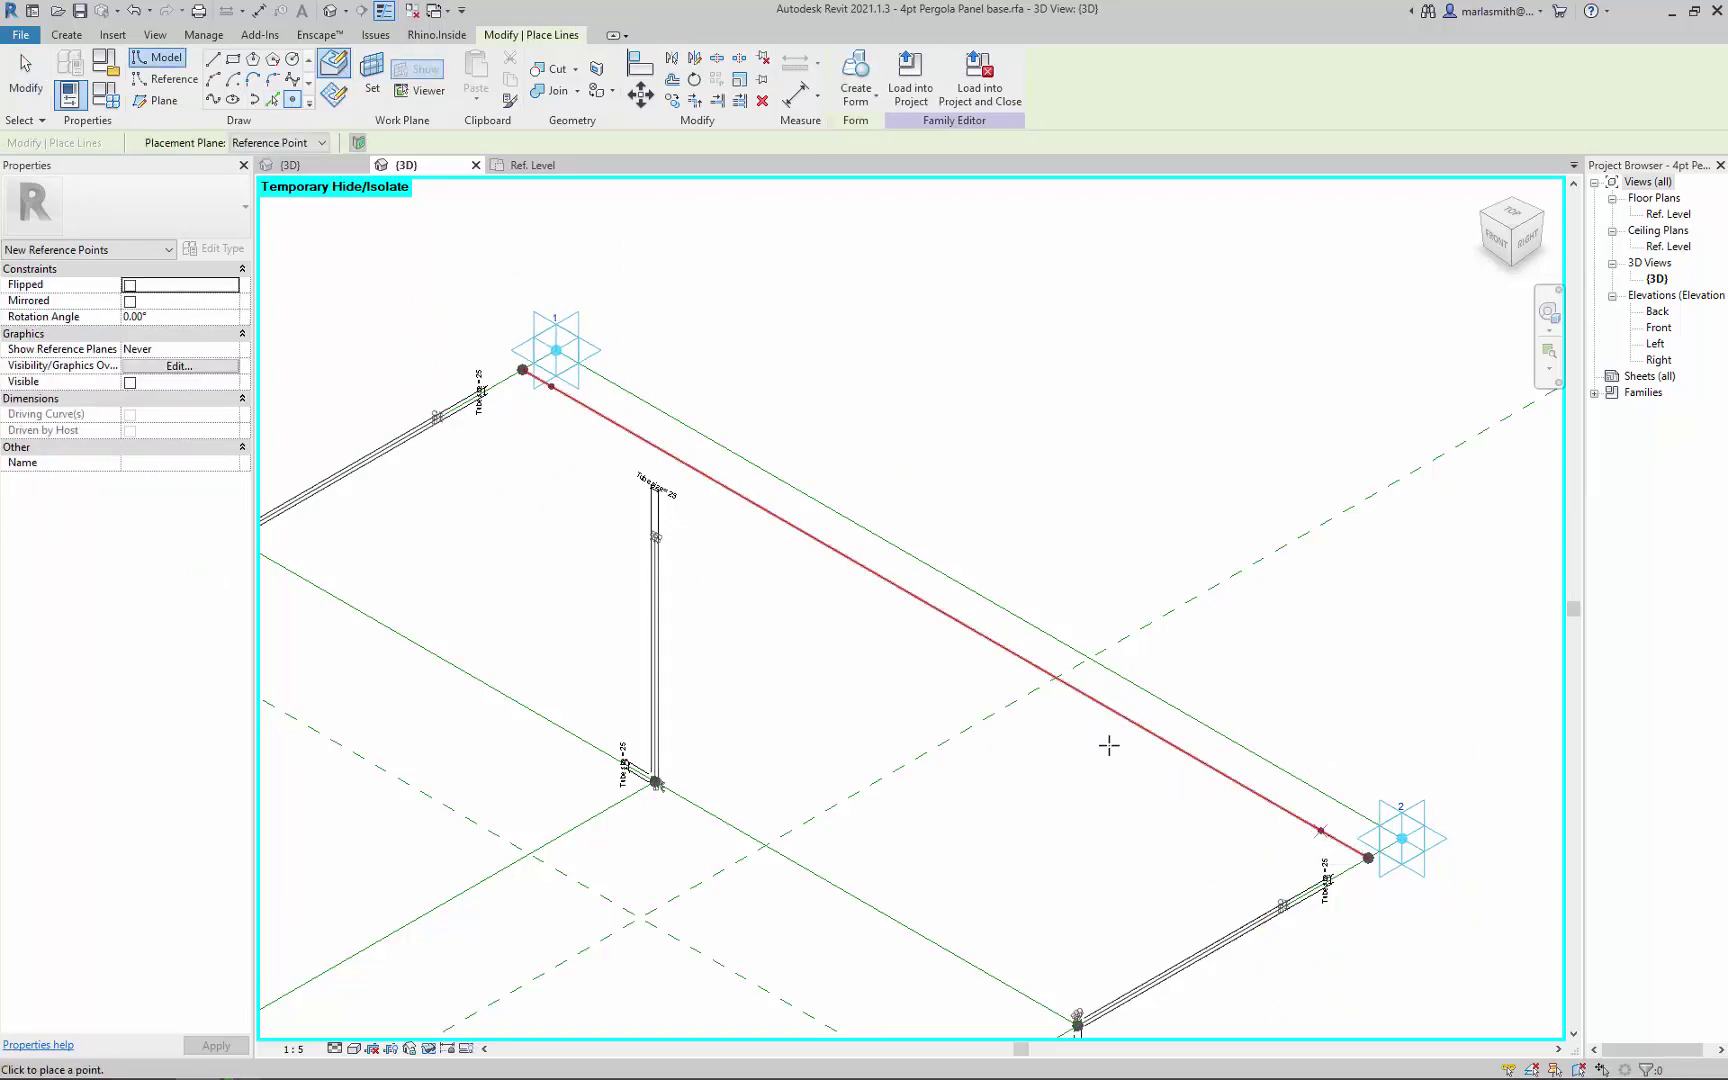
{"action": "key", "text": "Escape"}
{"action": "key", "text": "Escape"}
{"action": "scroll", "coordinate": [553, 395], "scroll_direction": "up", "scroll_amount": 2}
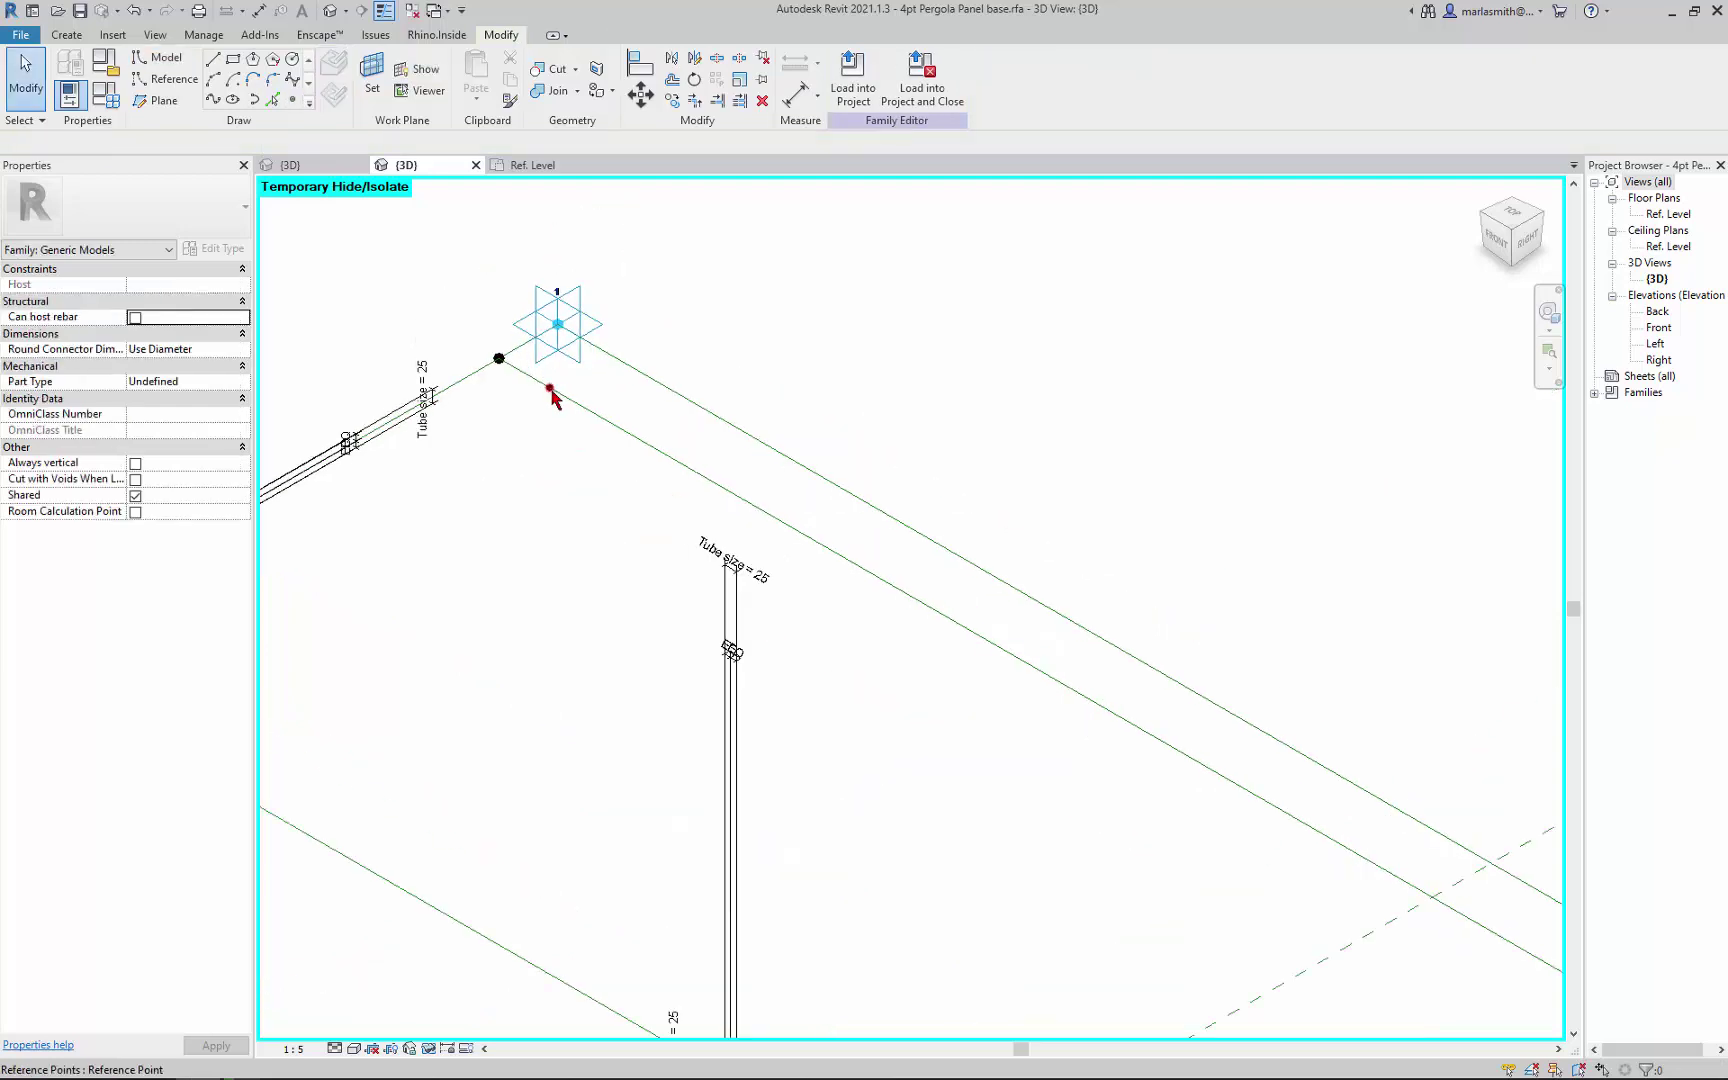
Step: Make the point near adaptive point 1 measure Segment Length, linked to Point rotate offset (120.4)
{"action": "left_click", "coordinate": [550, 390]}
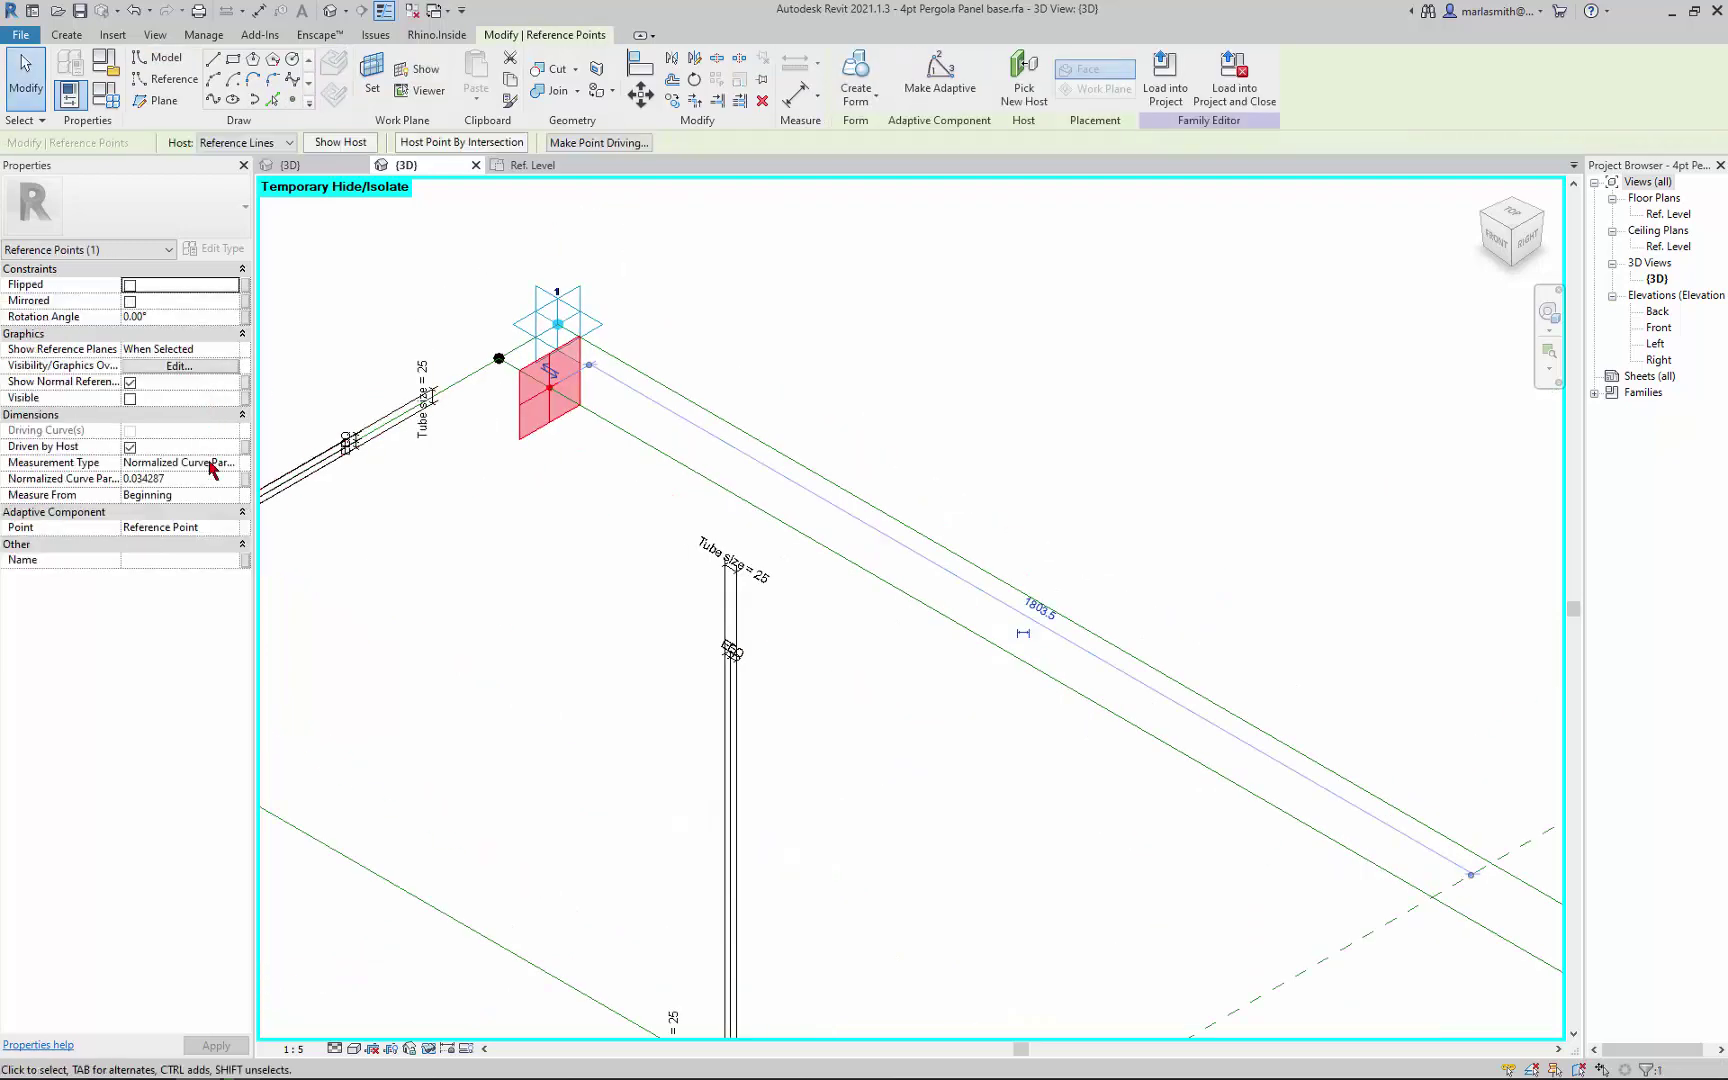
{"action": "left_click", "coordinate": [247, 480]}
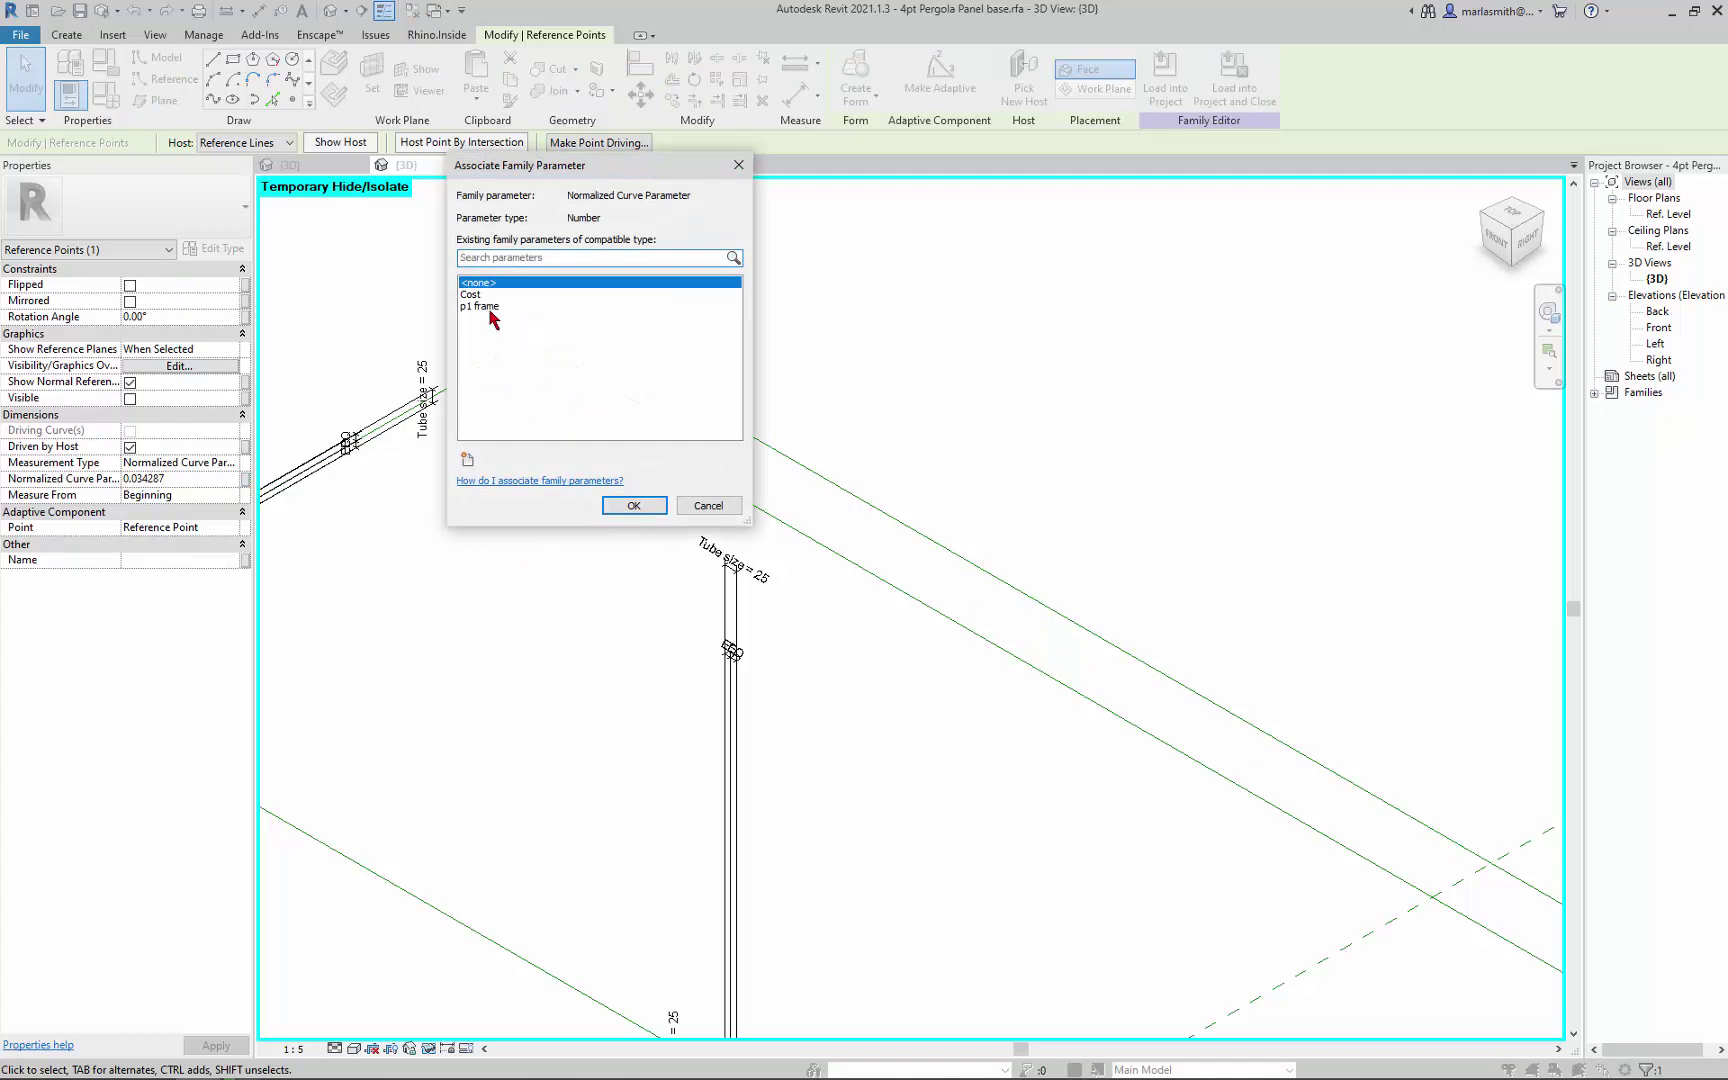
{"action": "left_click", "coordinate": [702, 506]}
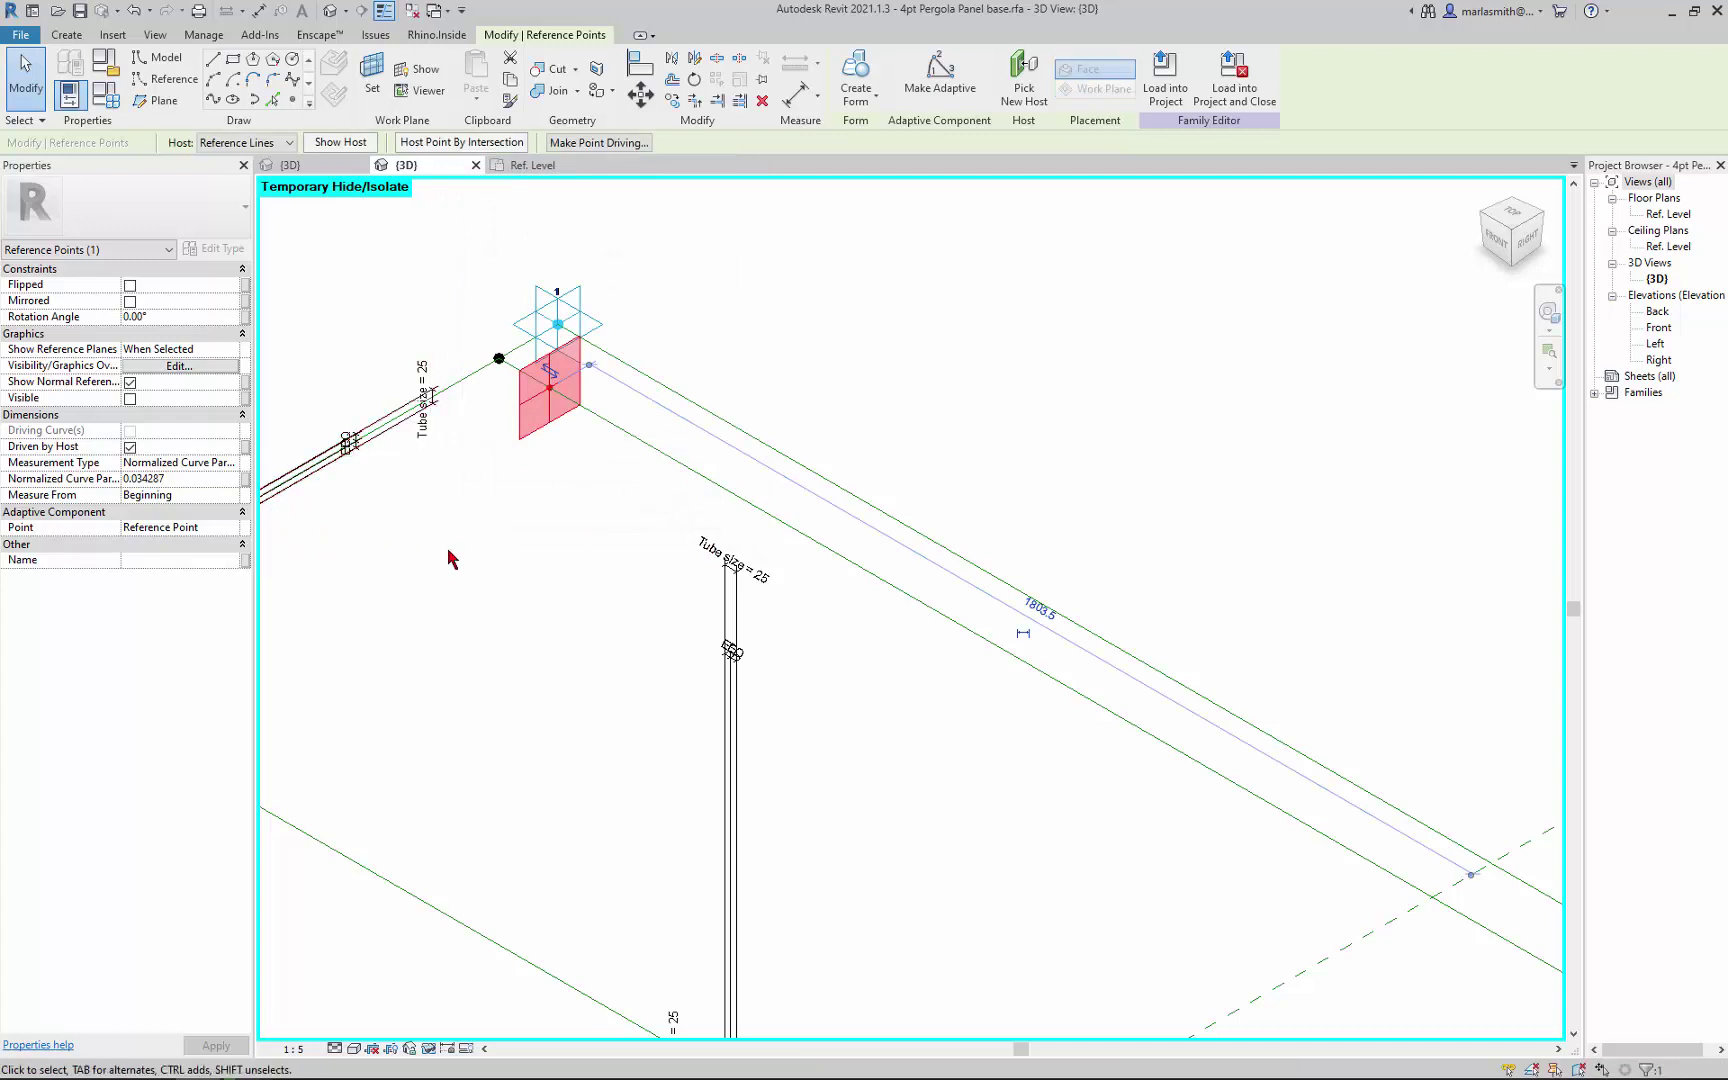
{"action": "left_click", "coordinate": [235, 466]}
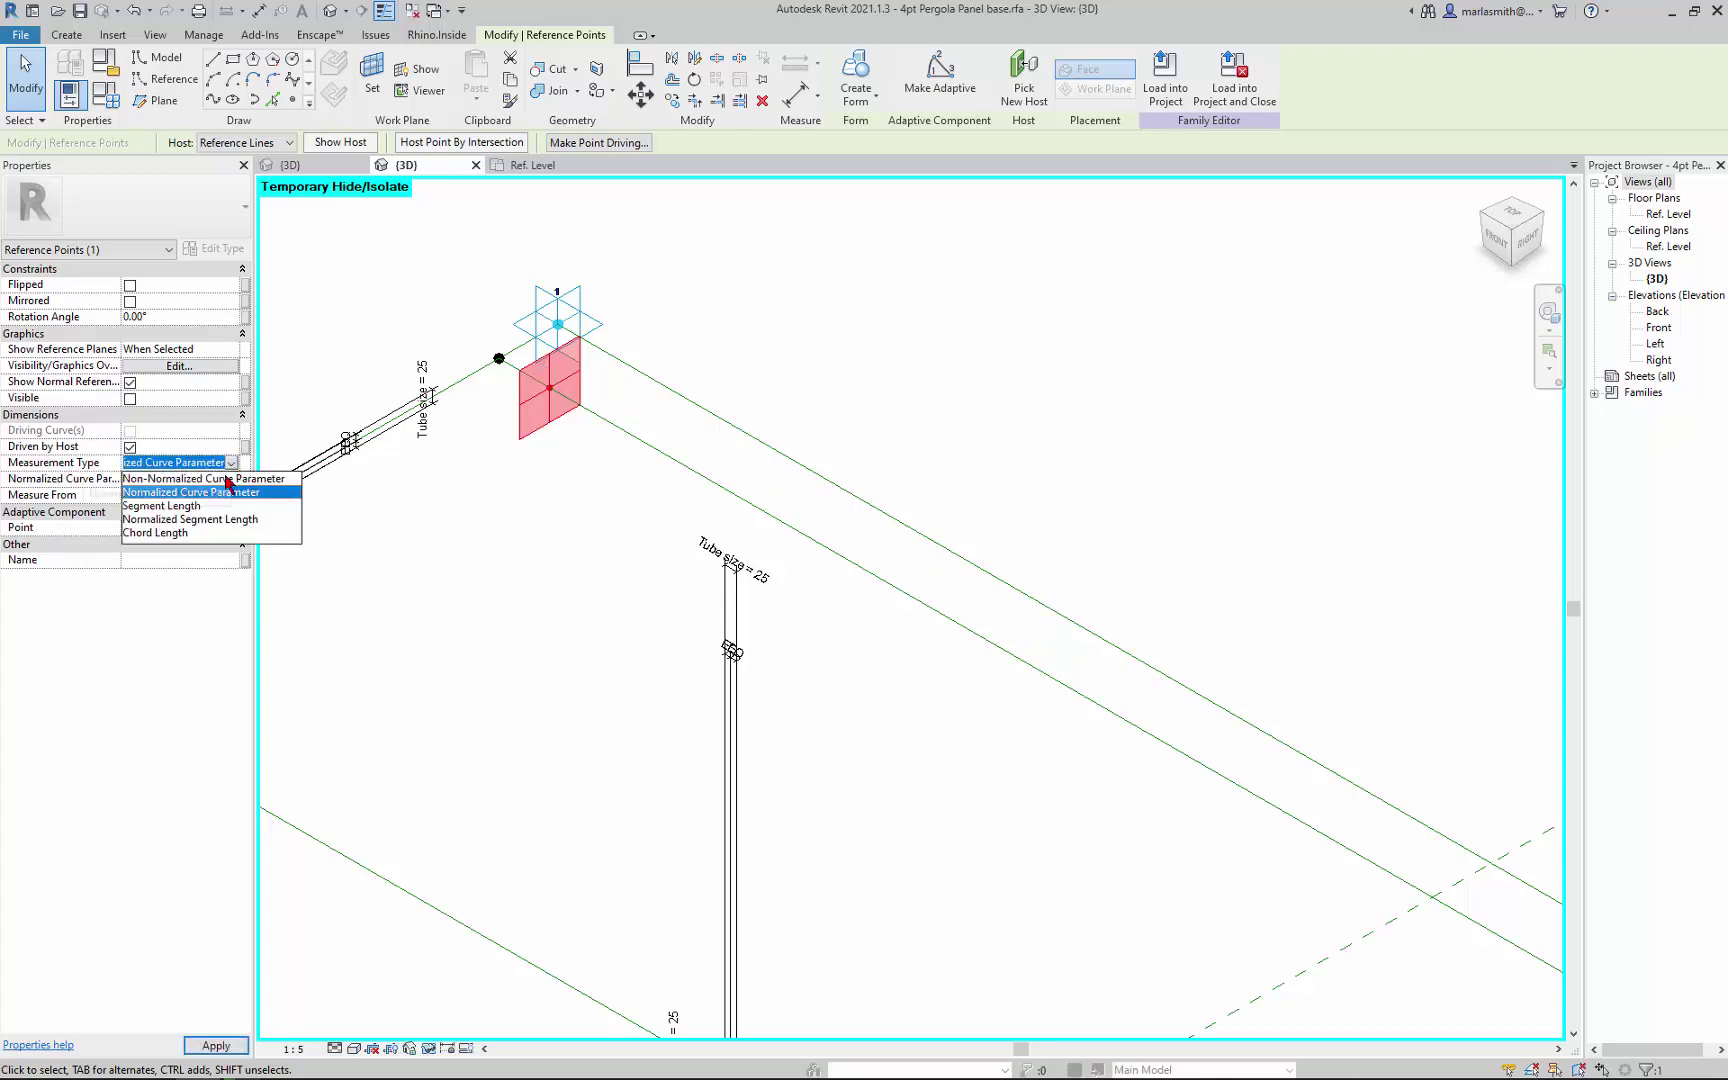
{"action": "left_click", "coordinate": [211, 508]}
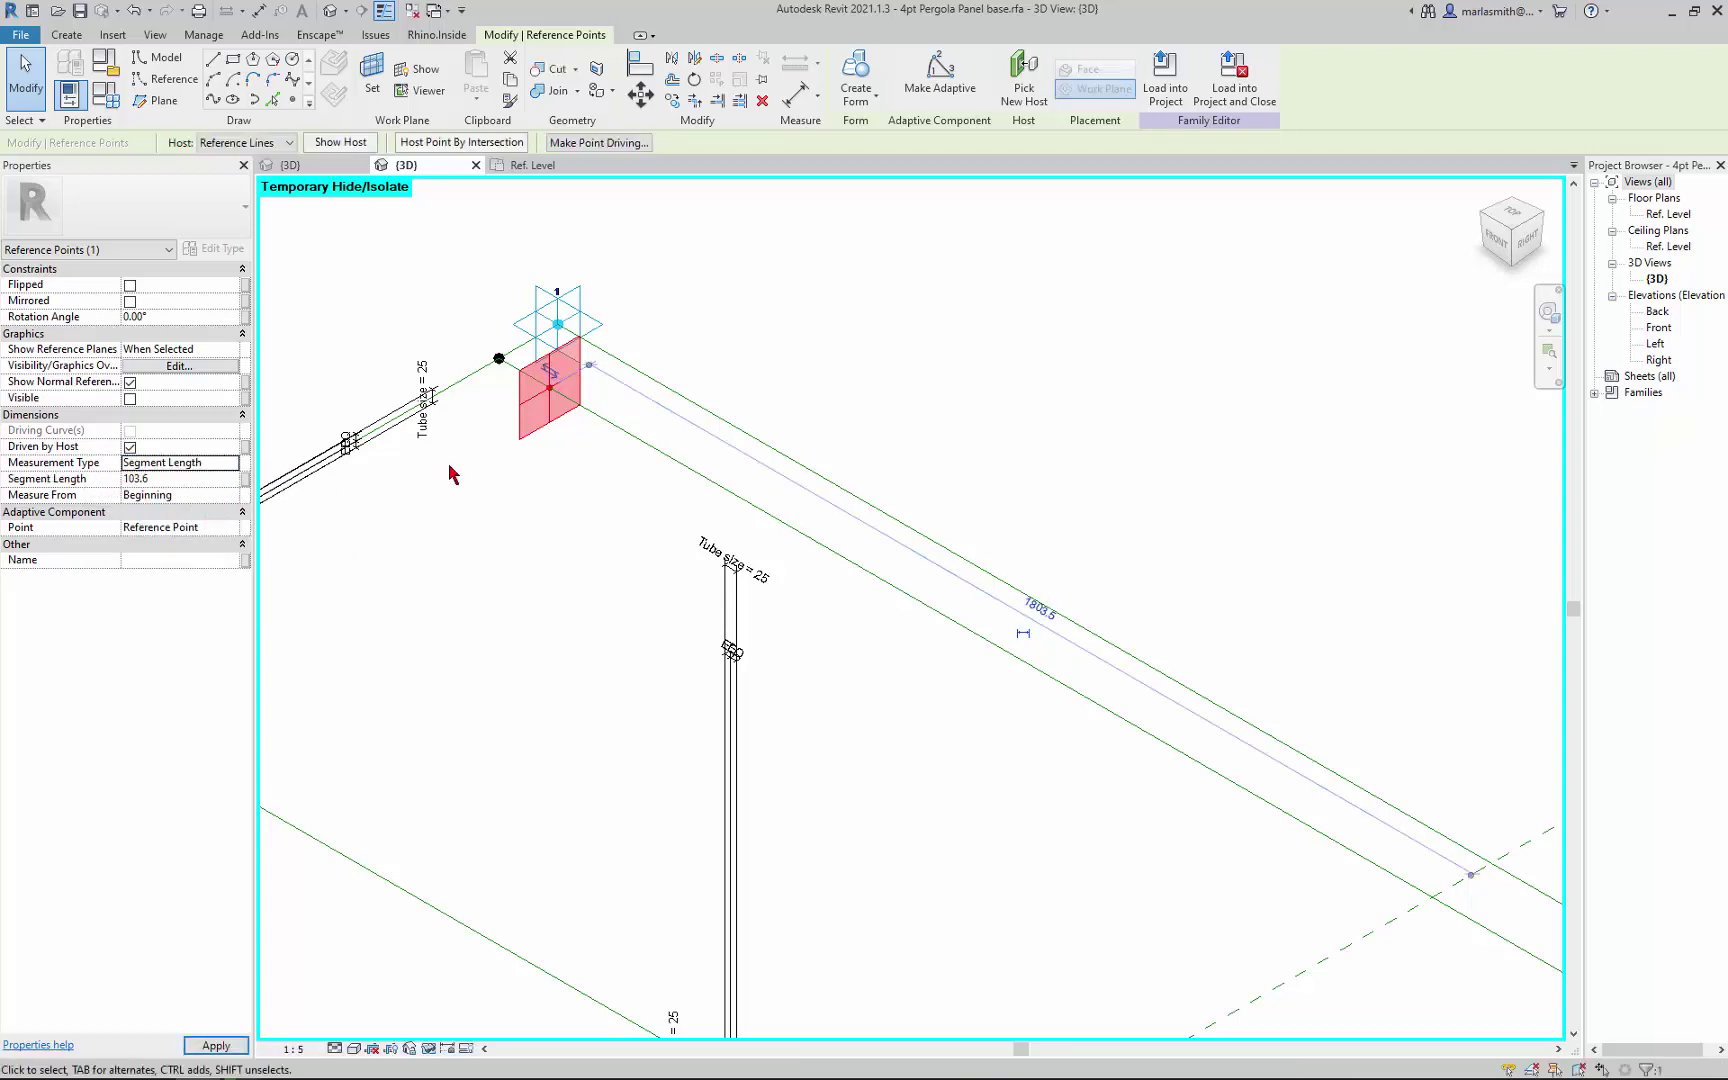
{"action": "left_click", "coordinate": [245, 480]}
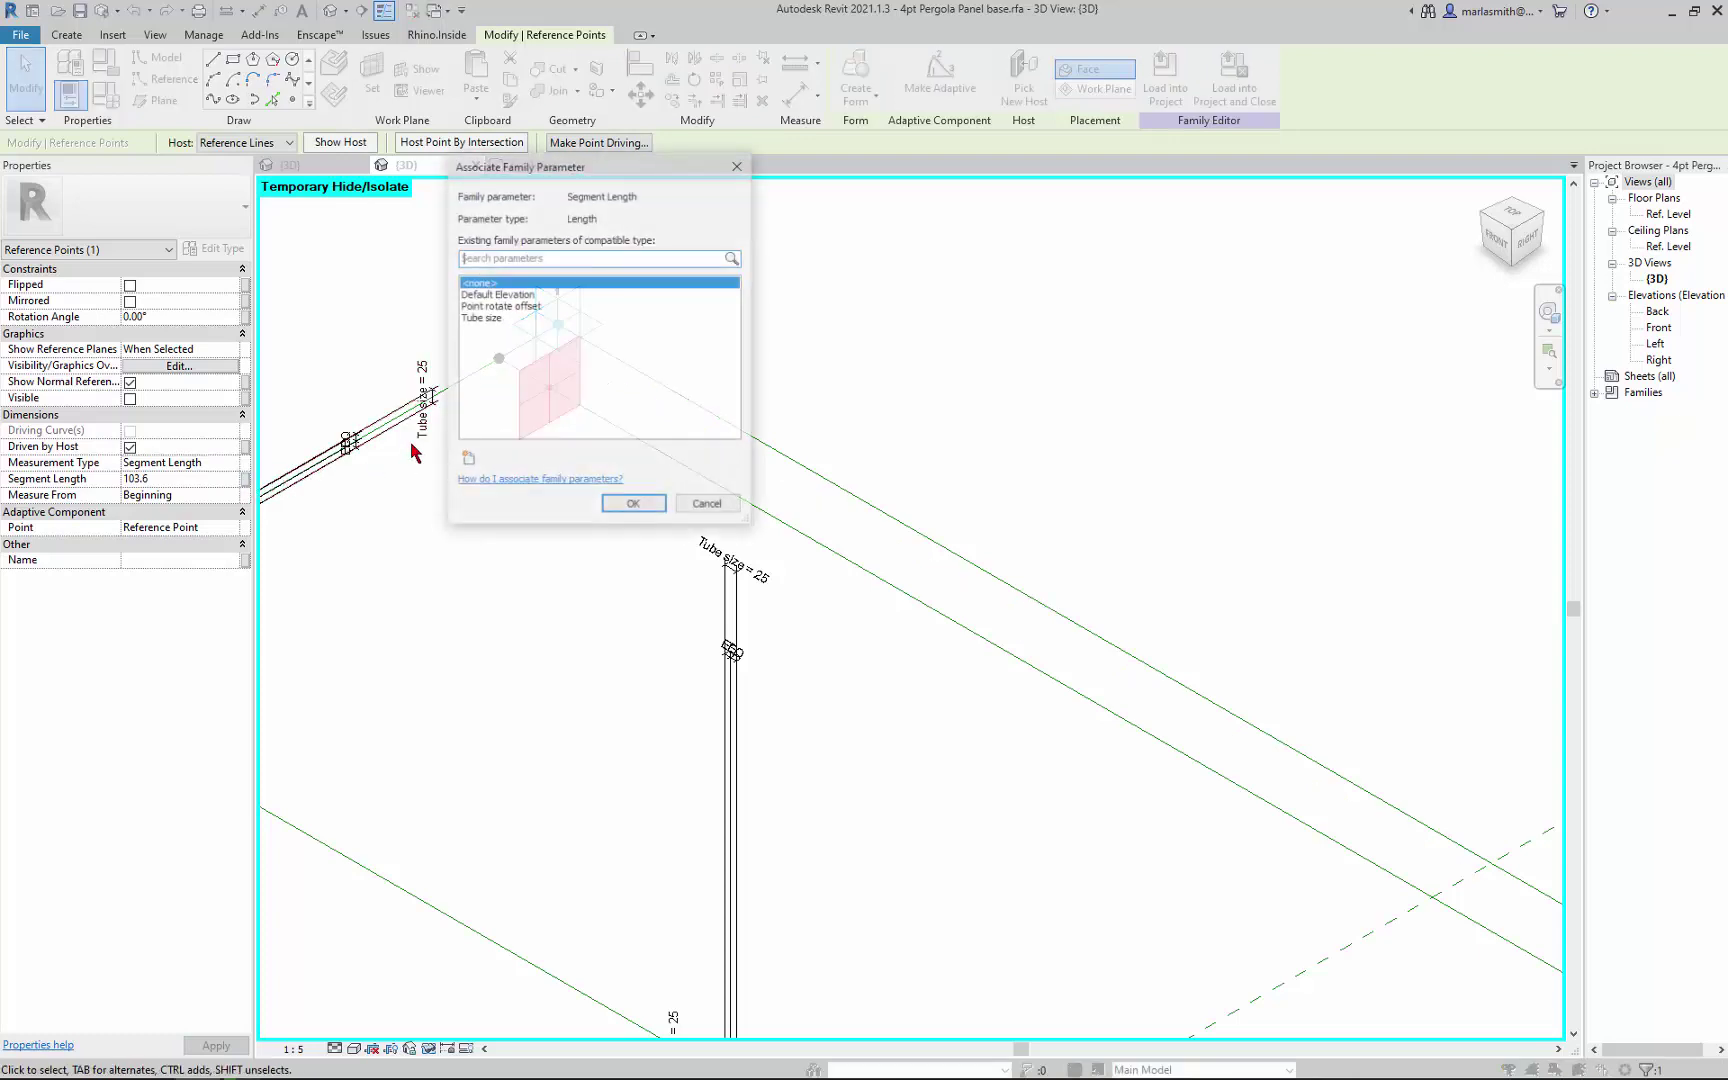
{"action": "left_click", "coordinate": [519, 307]}
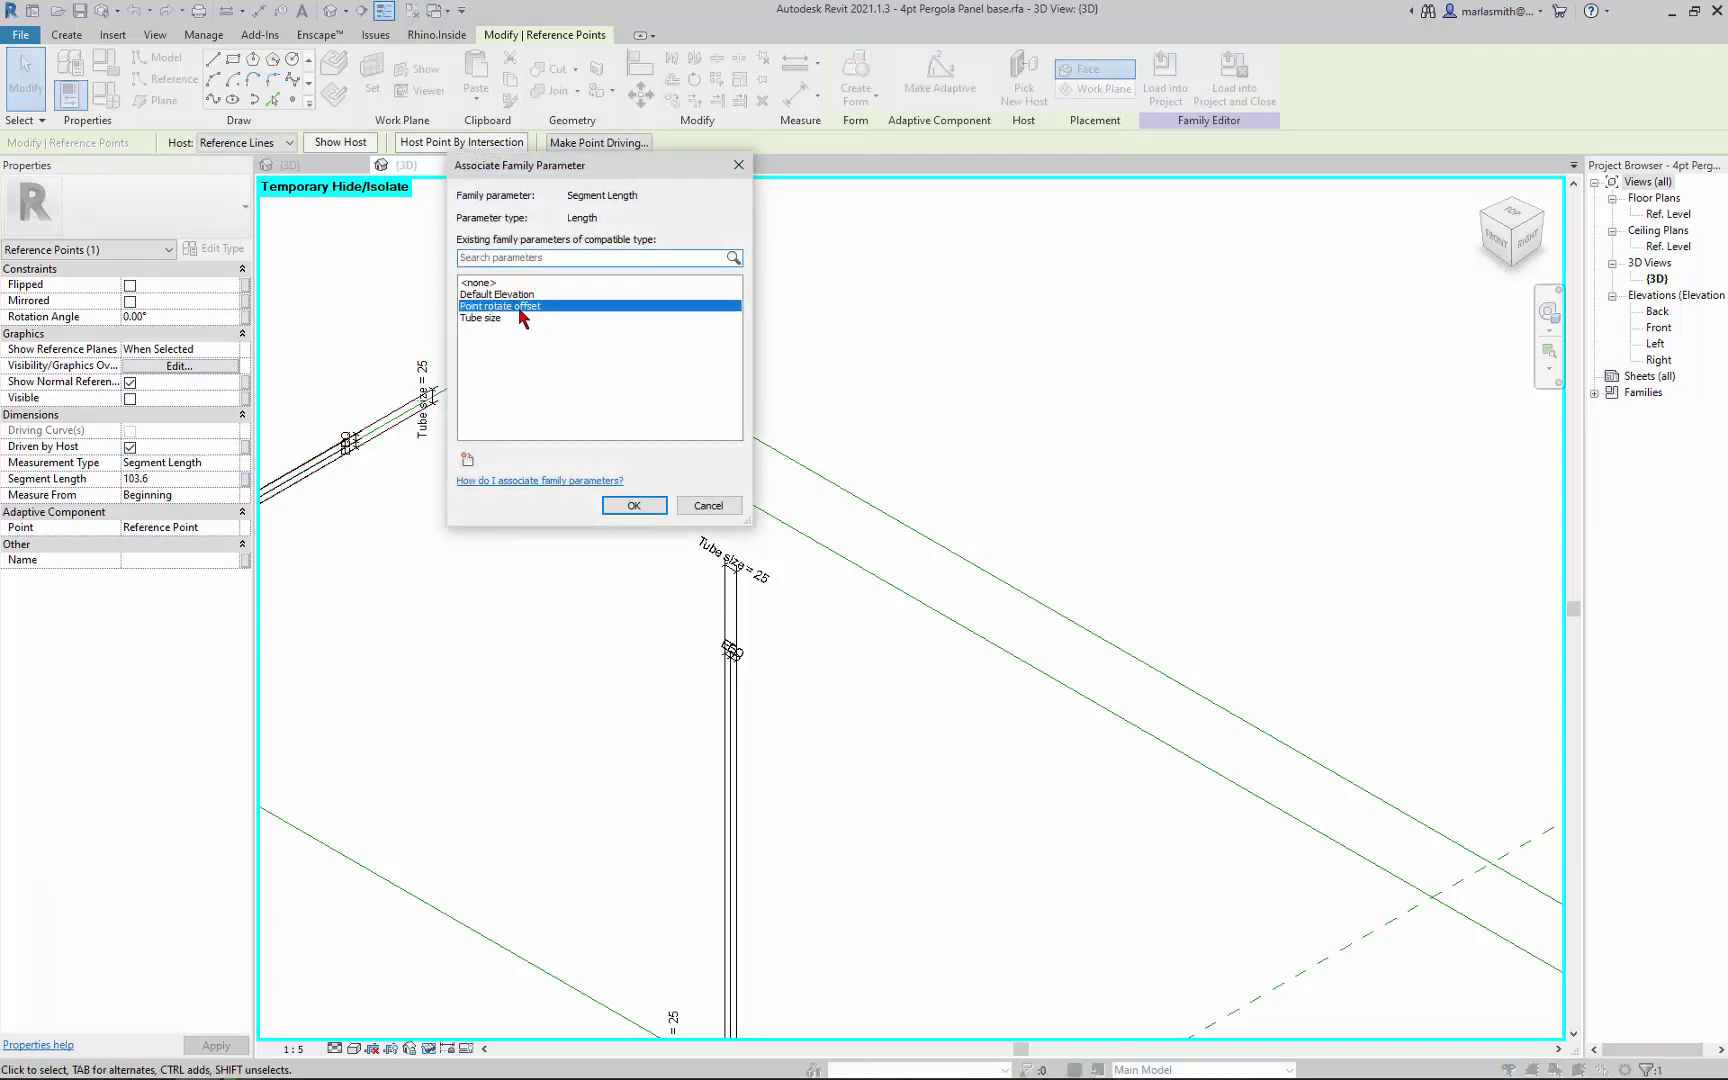
{"action": "left_click", "coordinate": [633, 505]}
{"action": "scroll", "coordinate": [463, 458], "scroll_direction": "down", "scroll_amount": 3}
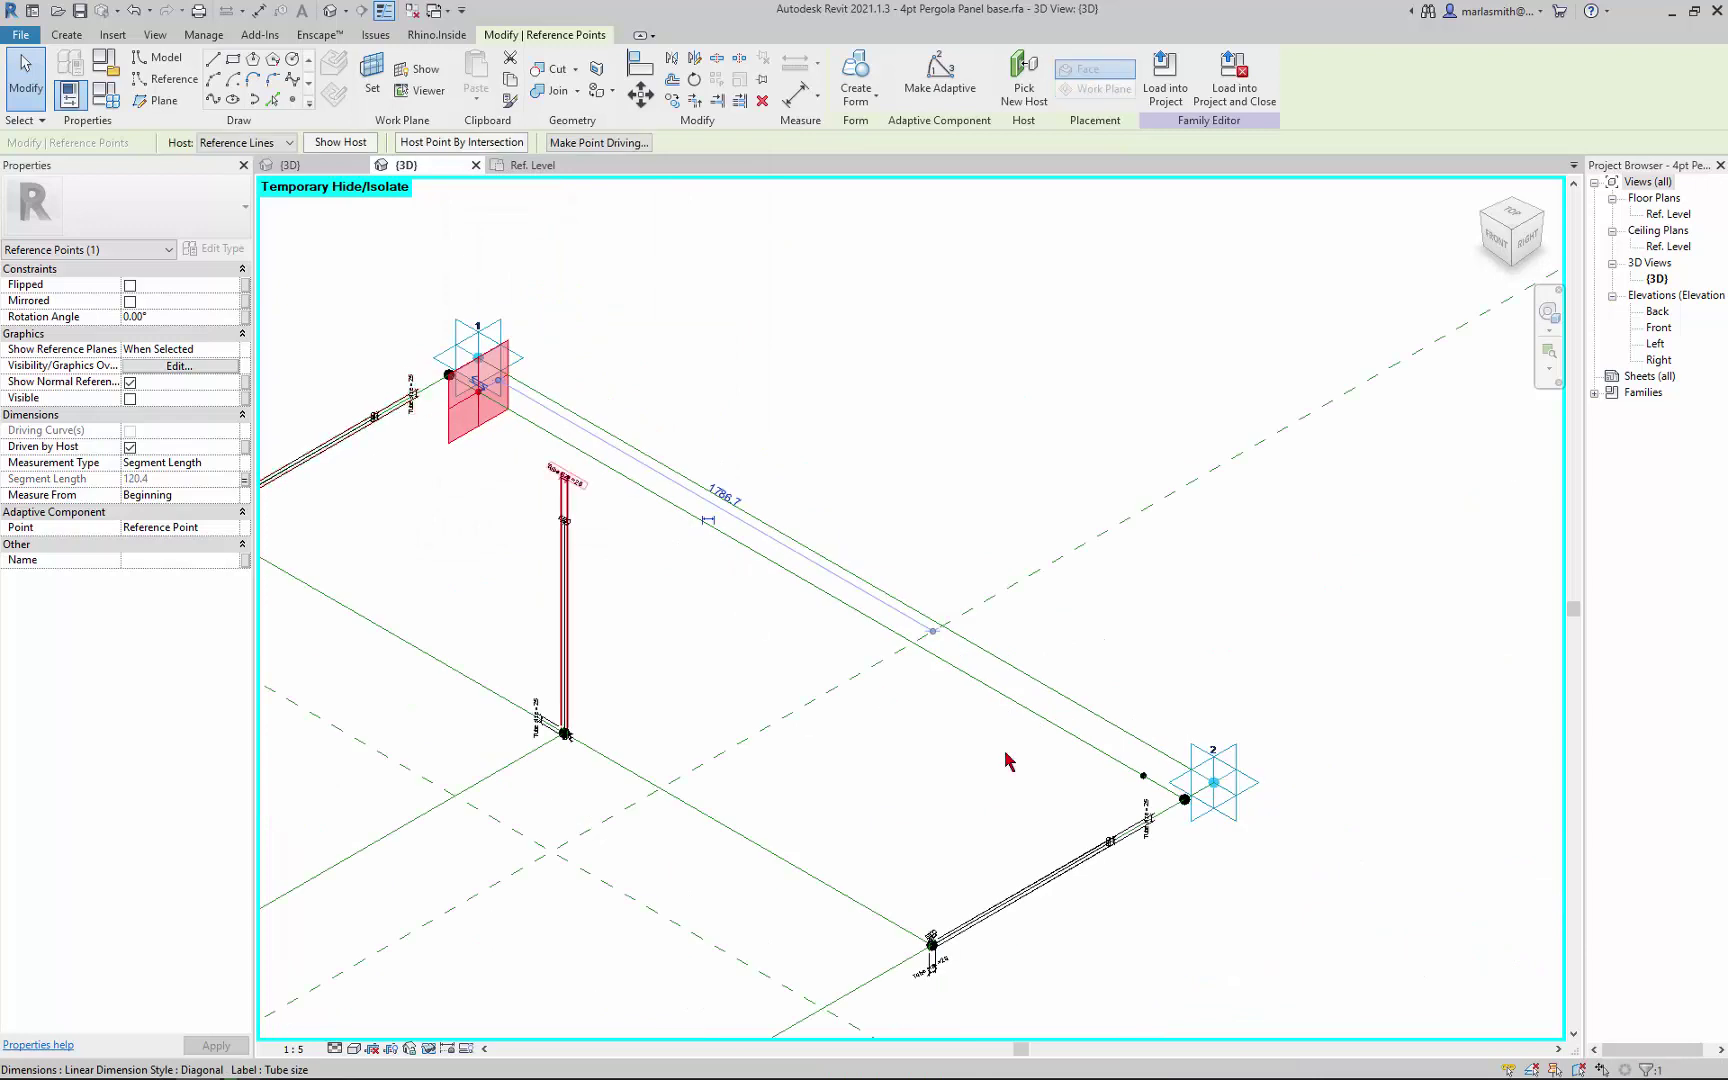
Step: Make the point near adaptive point 2 measure Segment Length from End, driven by Point rotate offset
{"action": "scroll", "coordinate": [1160, 800], "scroll_direction": "up", "scroll_amount": 3}
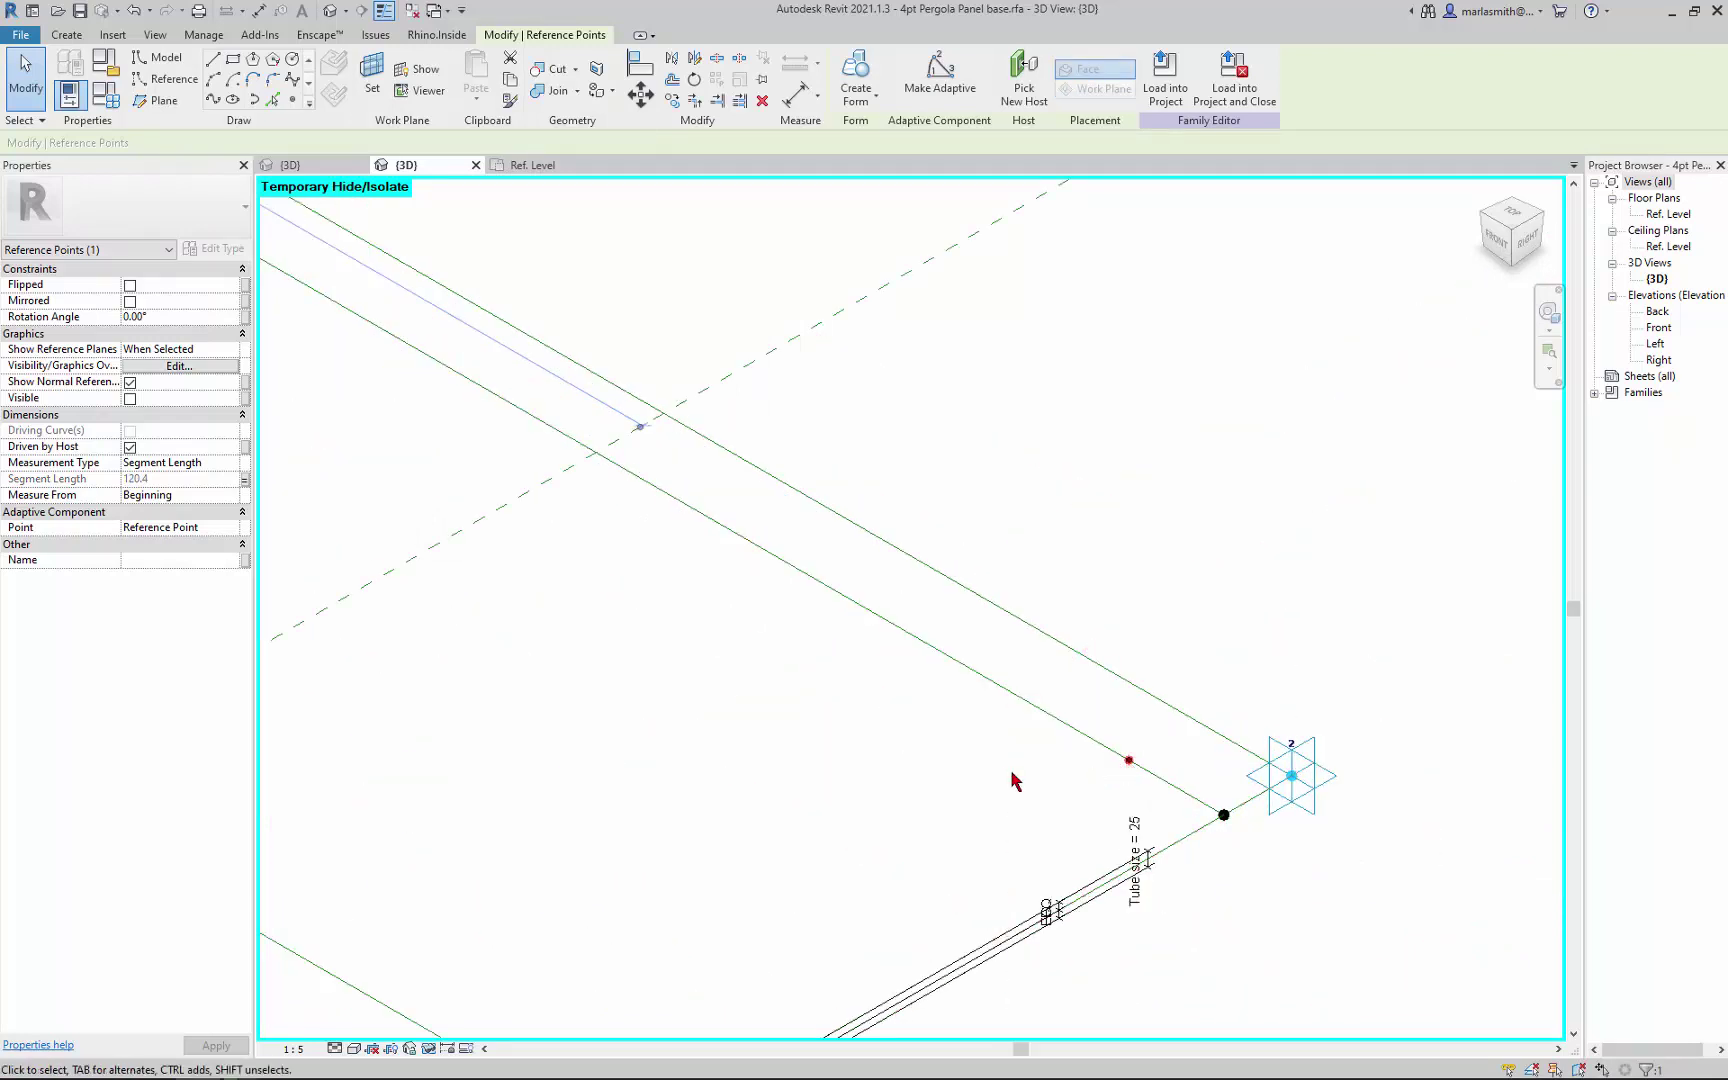
{"action": "key", "text": "ctrl+z"}
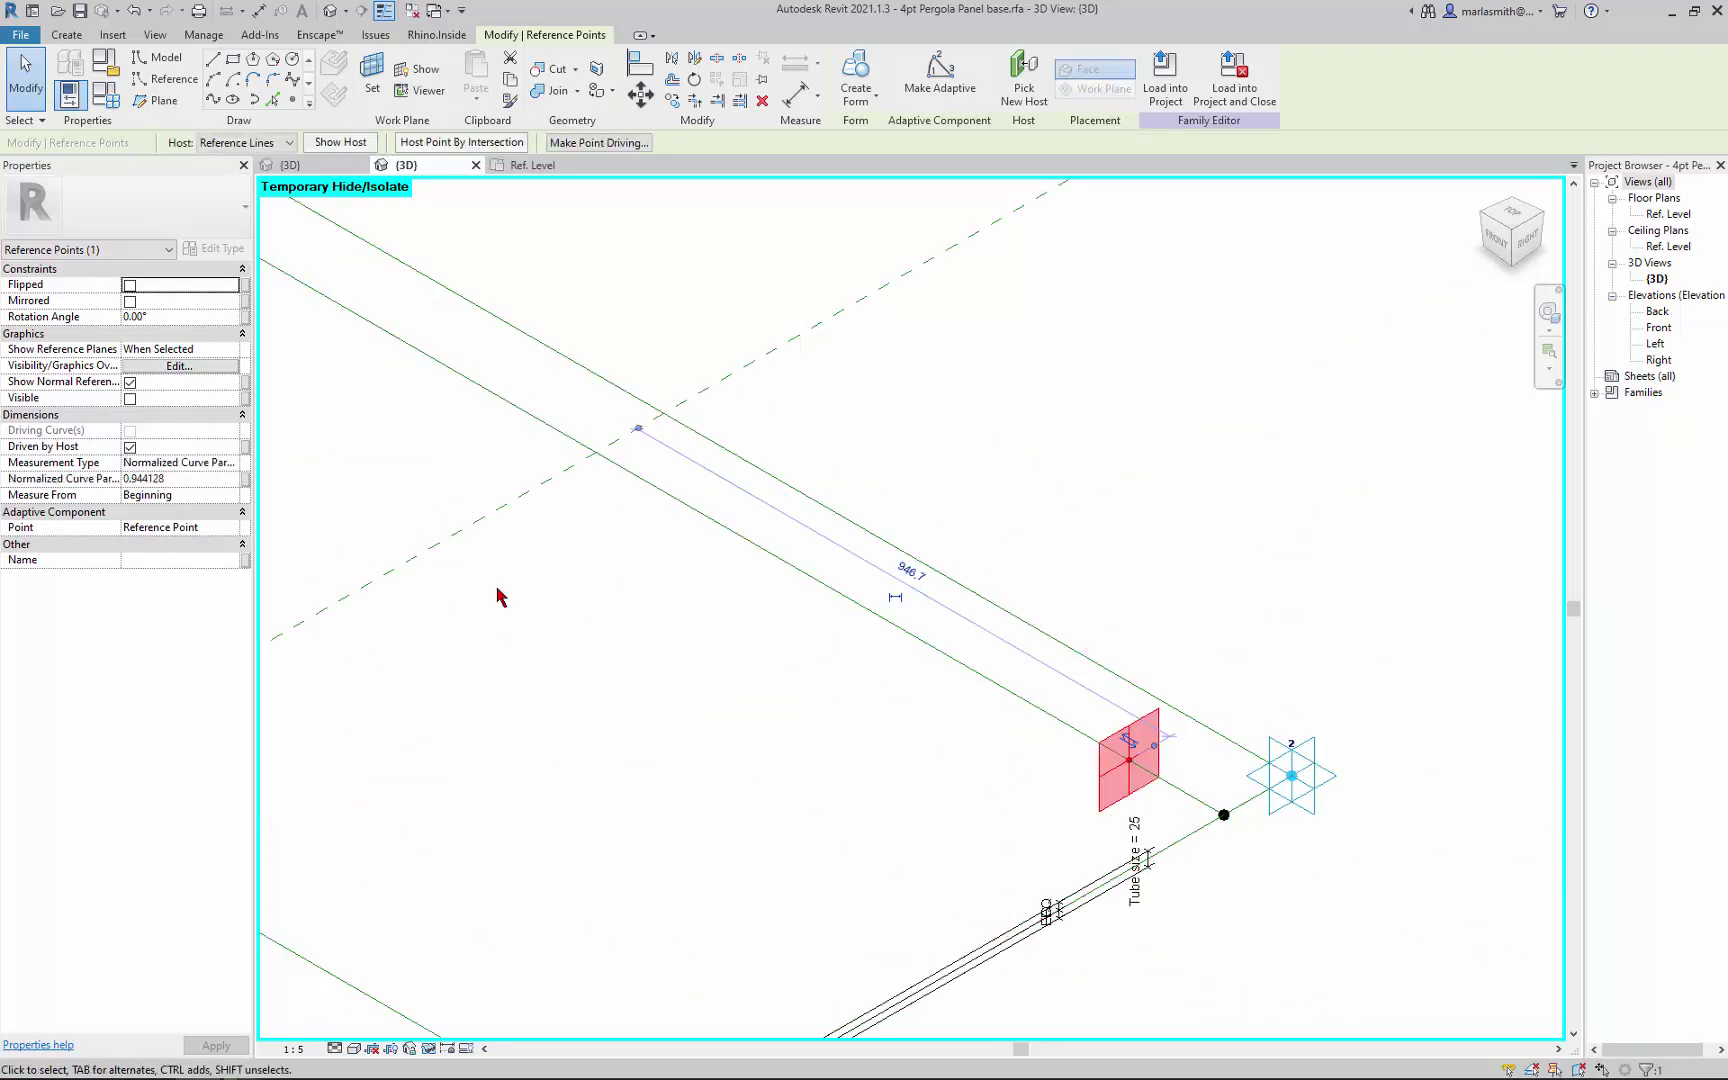
{"action": "left_click", "coordinate": [233, 466]}
{"action": "left_click", "coordinate": [187, 506]}
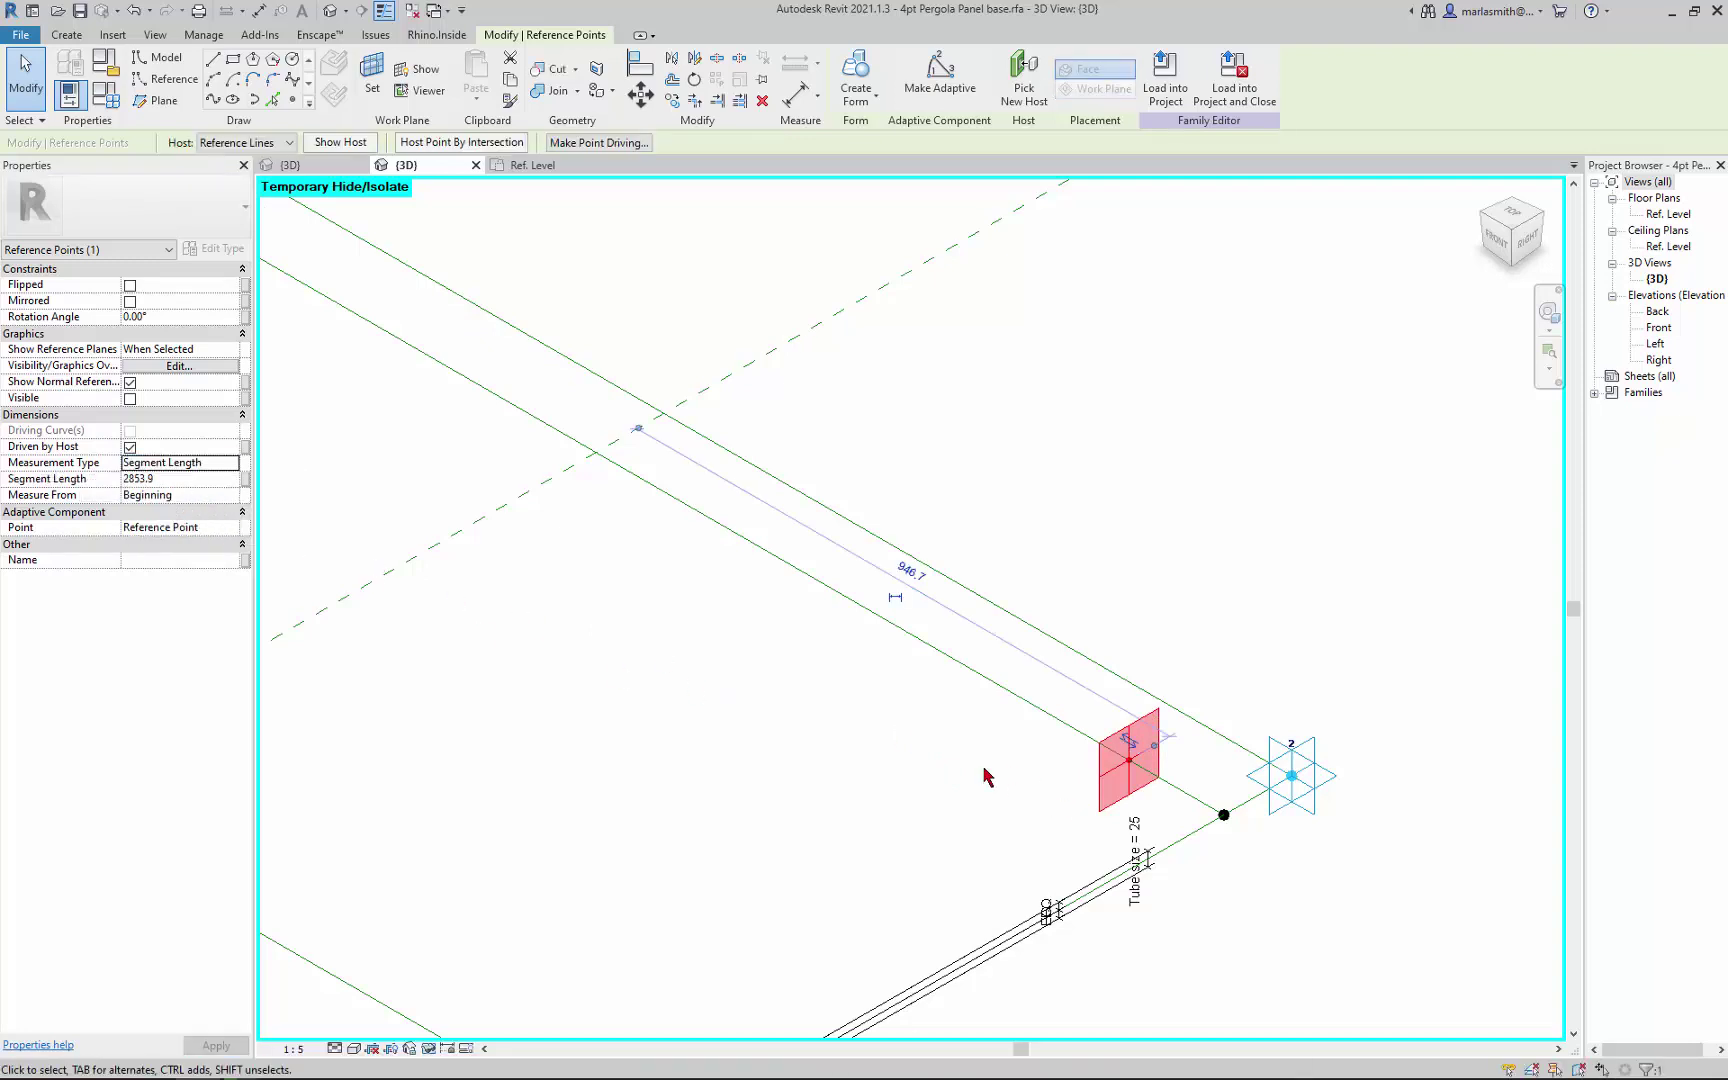
{"action": "left_click", "coordinate": [239, 505]}
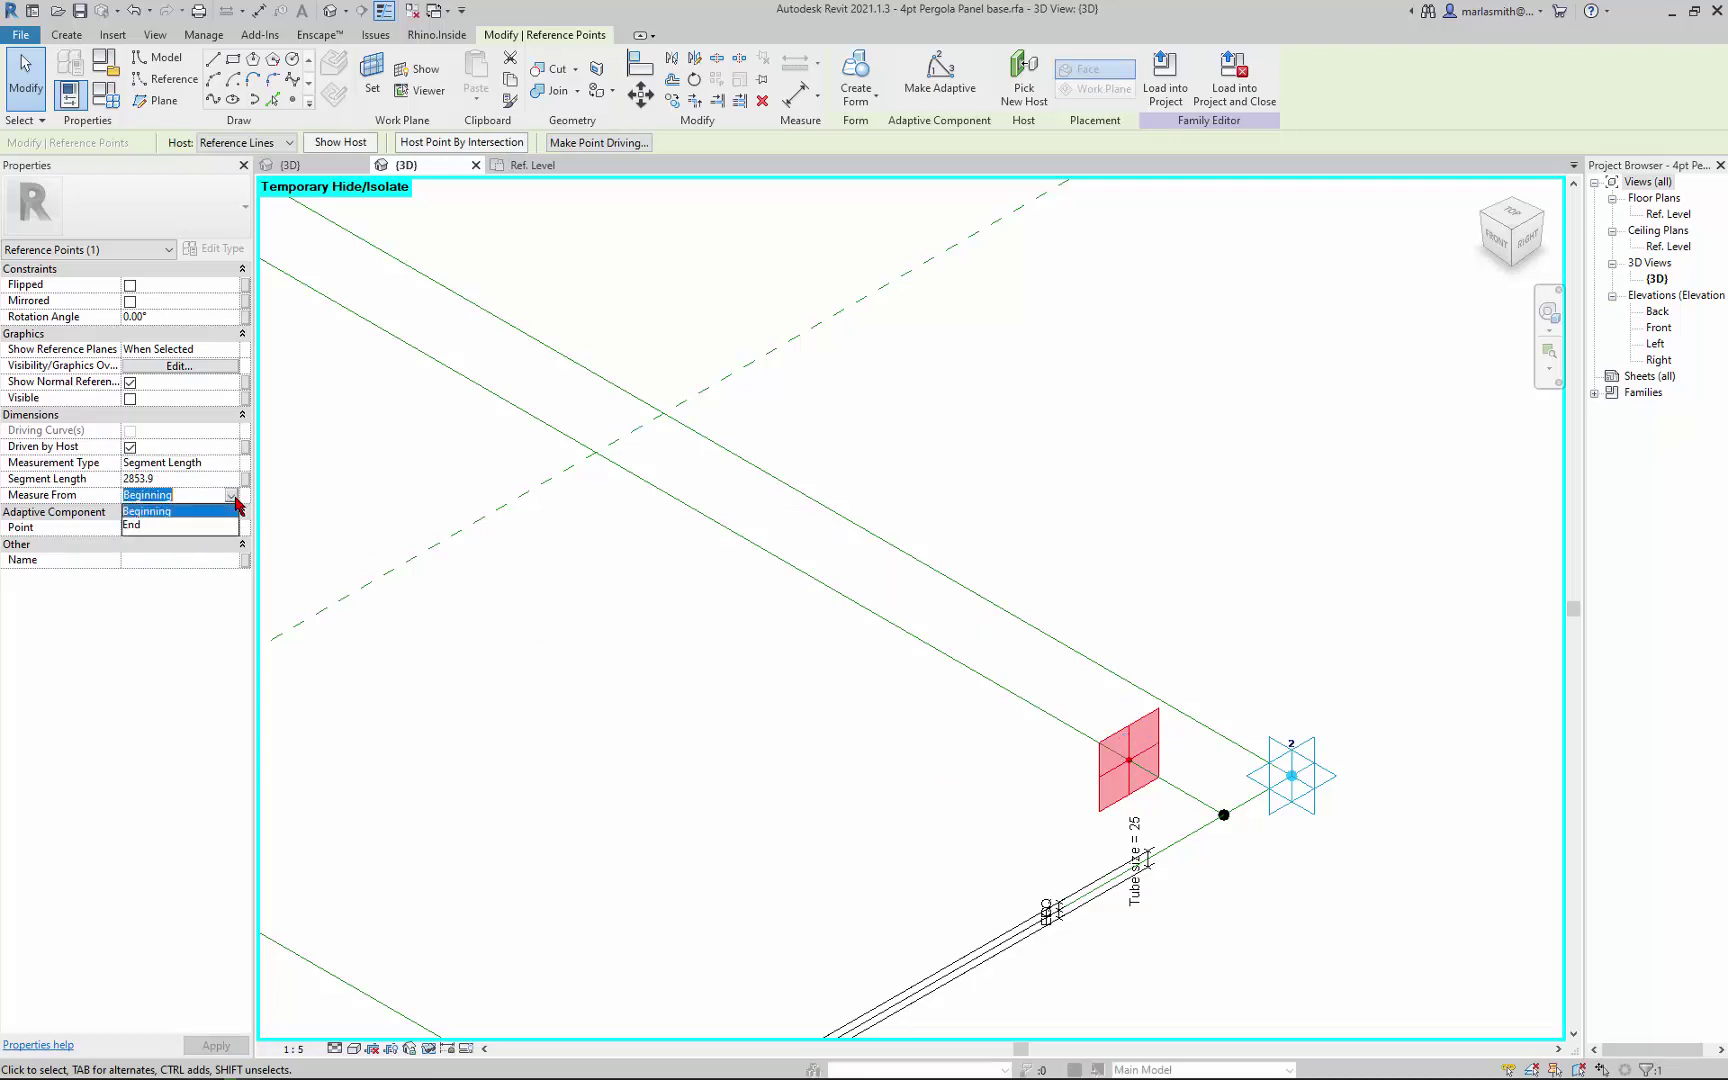
{"action": "left_click", "coordinate": [180, 528]}
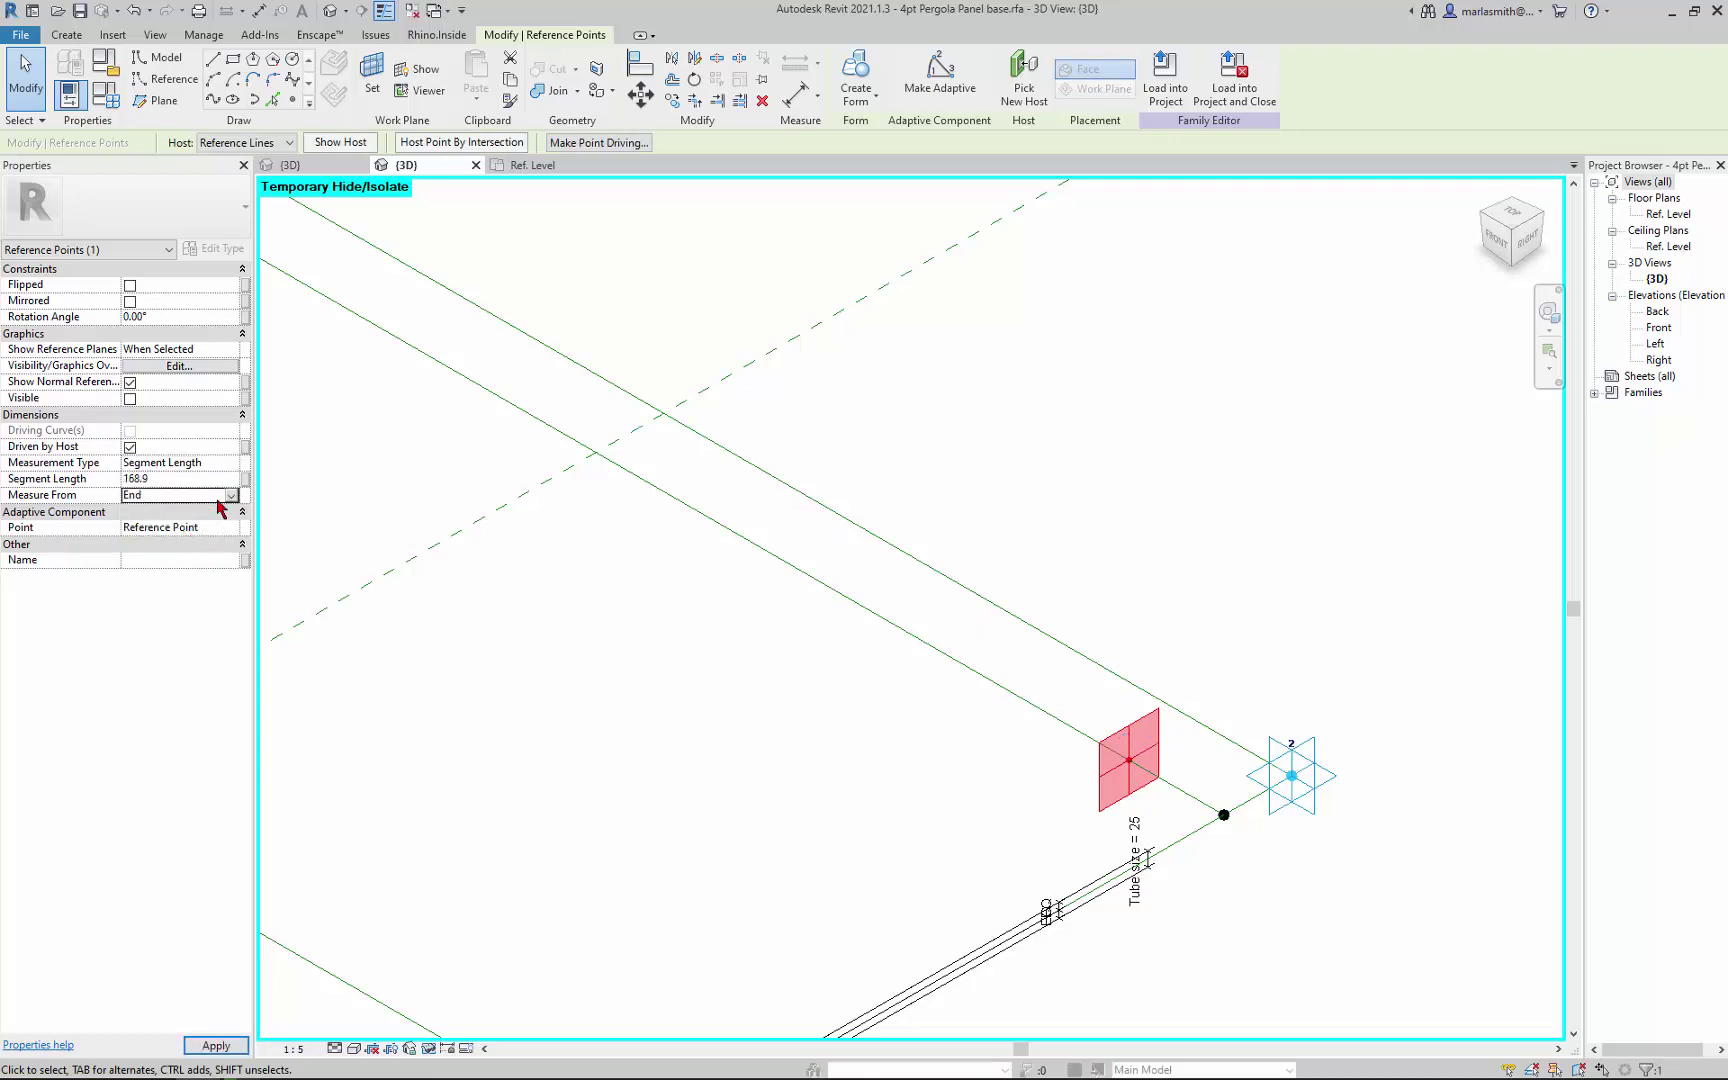
{"action": "left_click", "coordinate": [245, 479]}
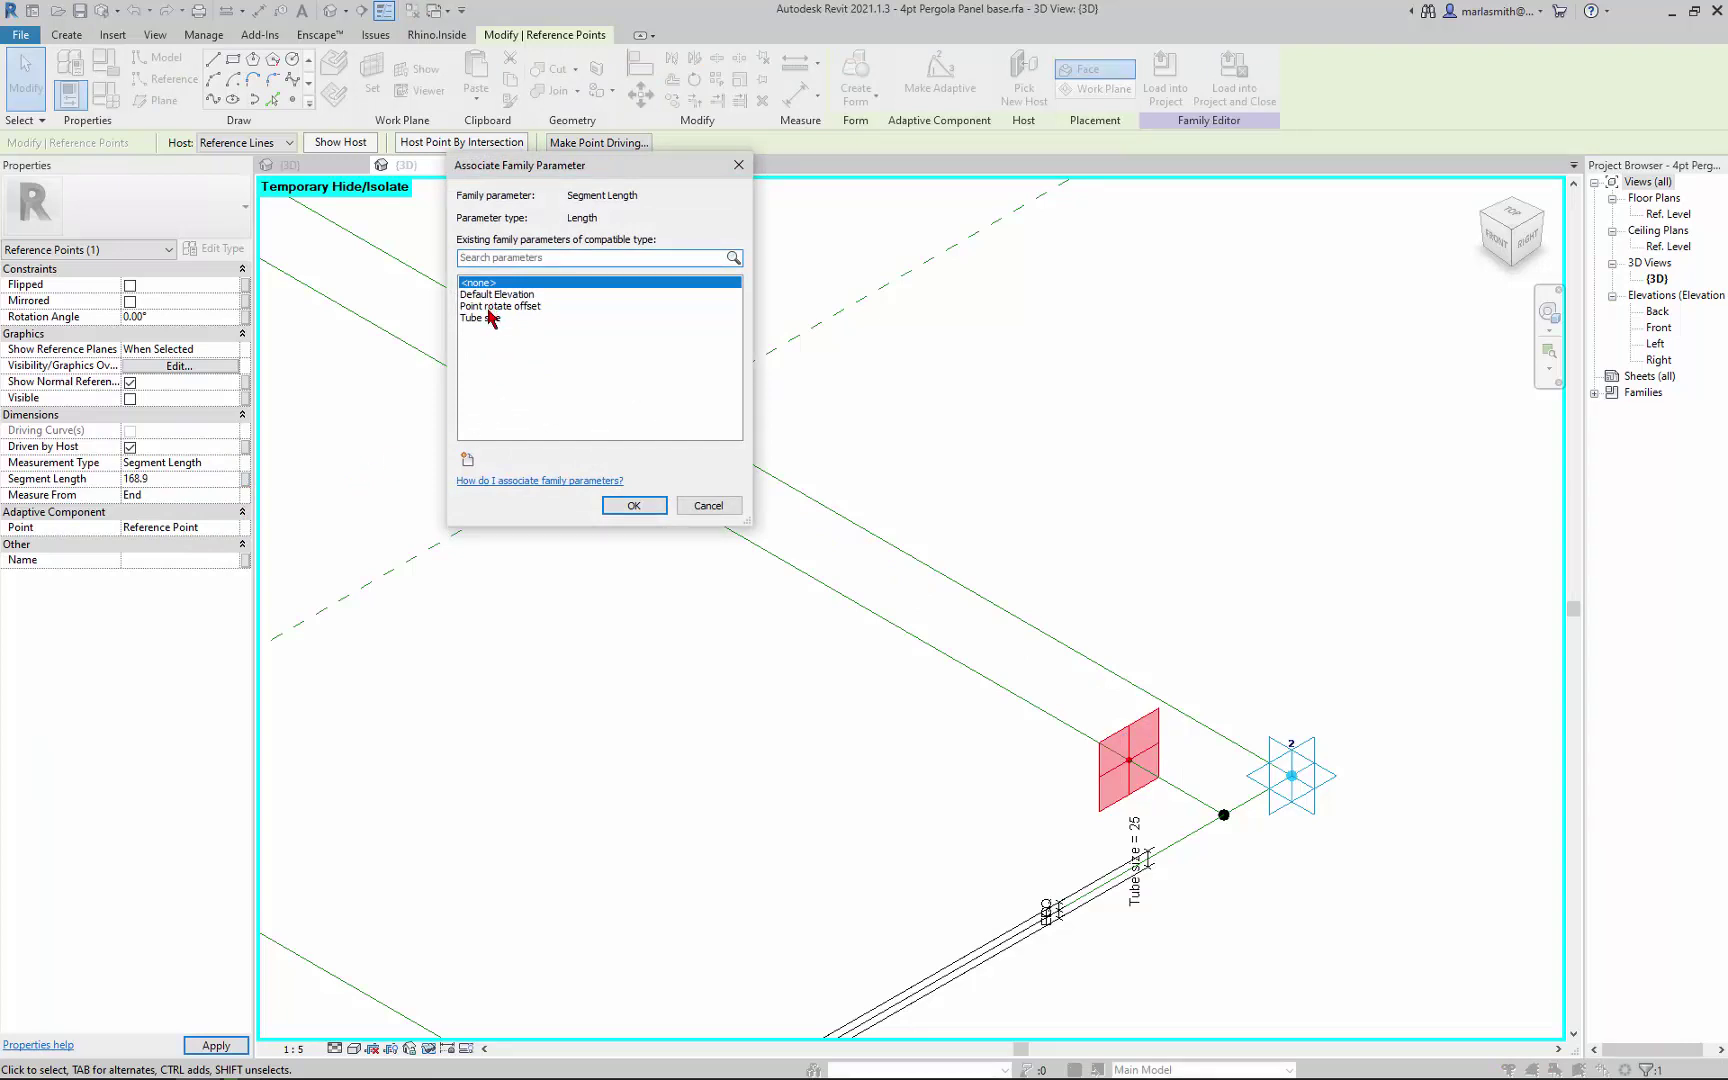
{"action": "left_click", "coordinate": [489, 308]}
{"action": "left_click", "coordinate": [630, 507]}
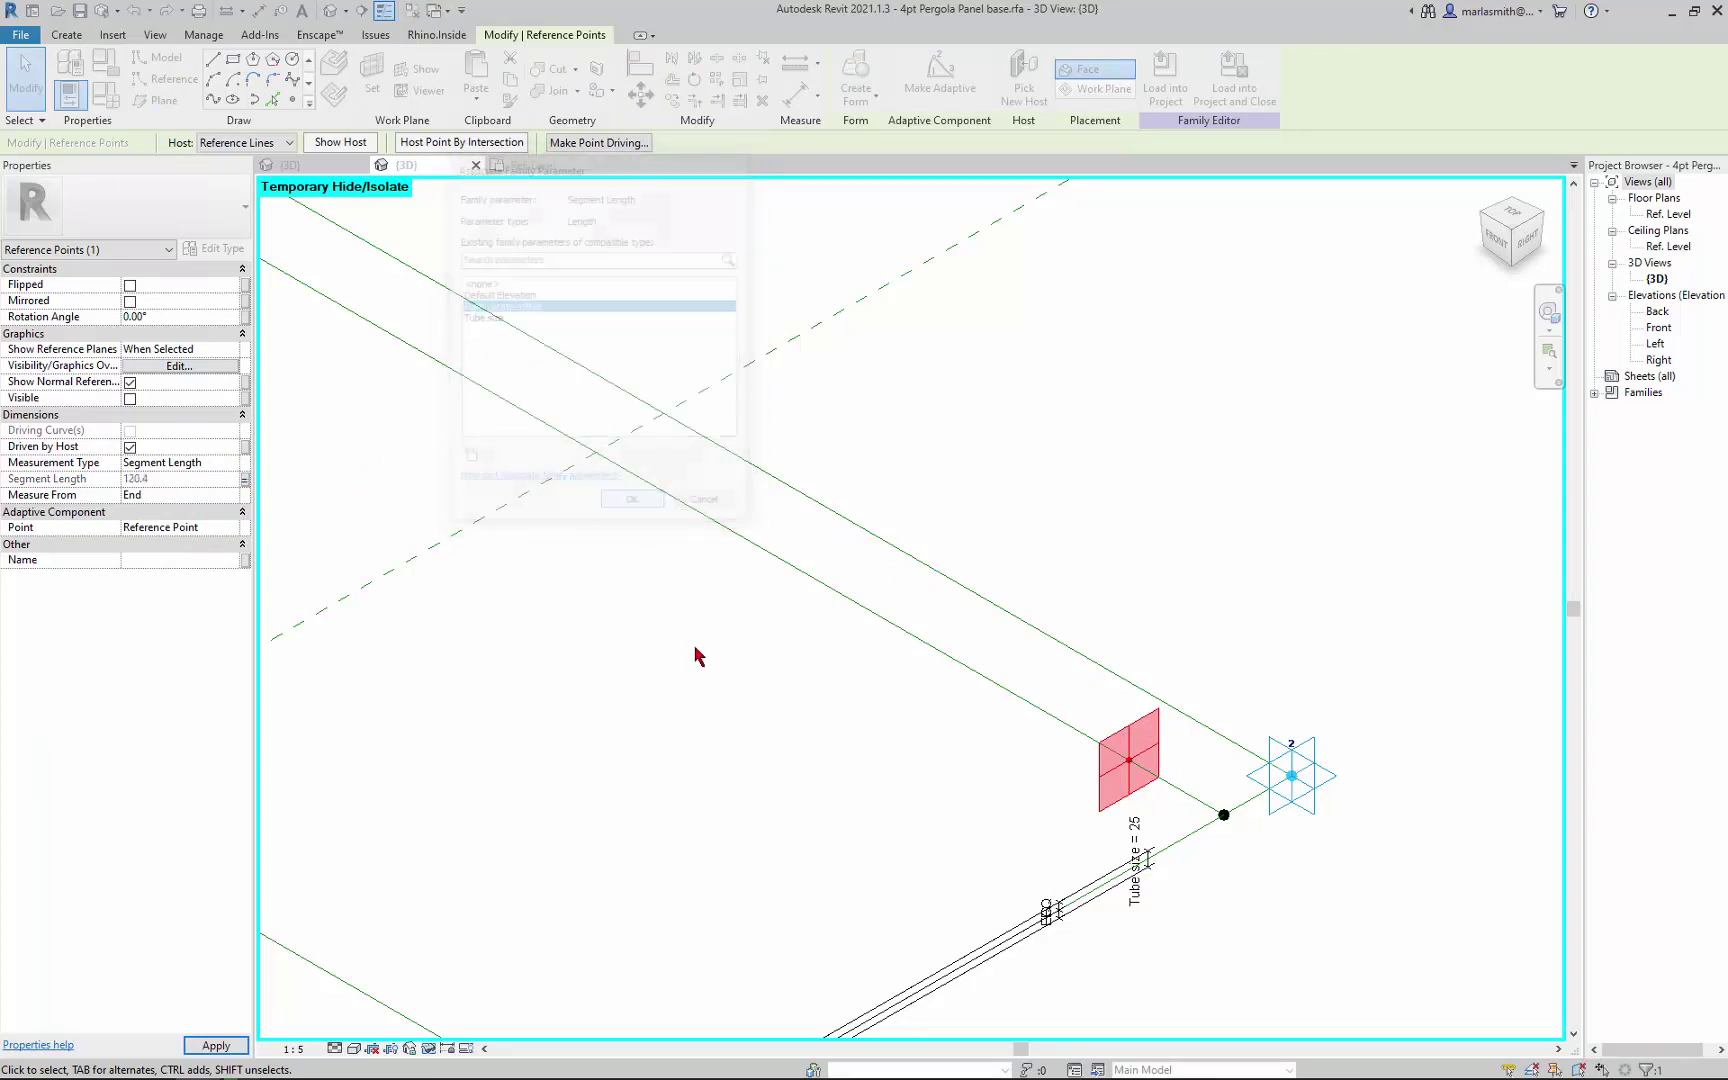
Step: Reactivate the Reference Line tool, ready to draw using a reference point as placement plane
{"action": "scroll", "coordinate": [814, 646], "scroll_direction": "down", "scroll_amount": 5}
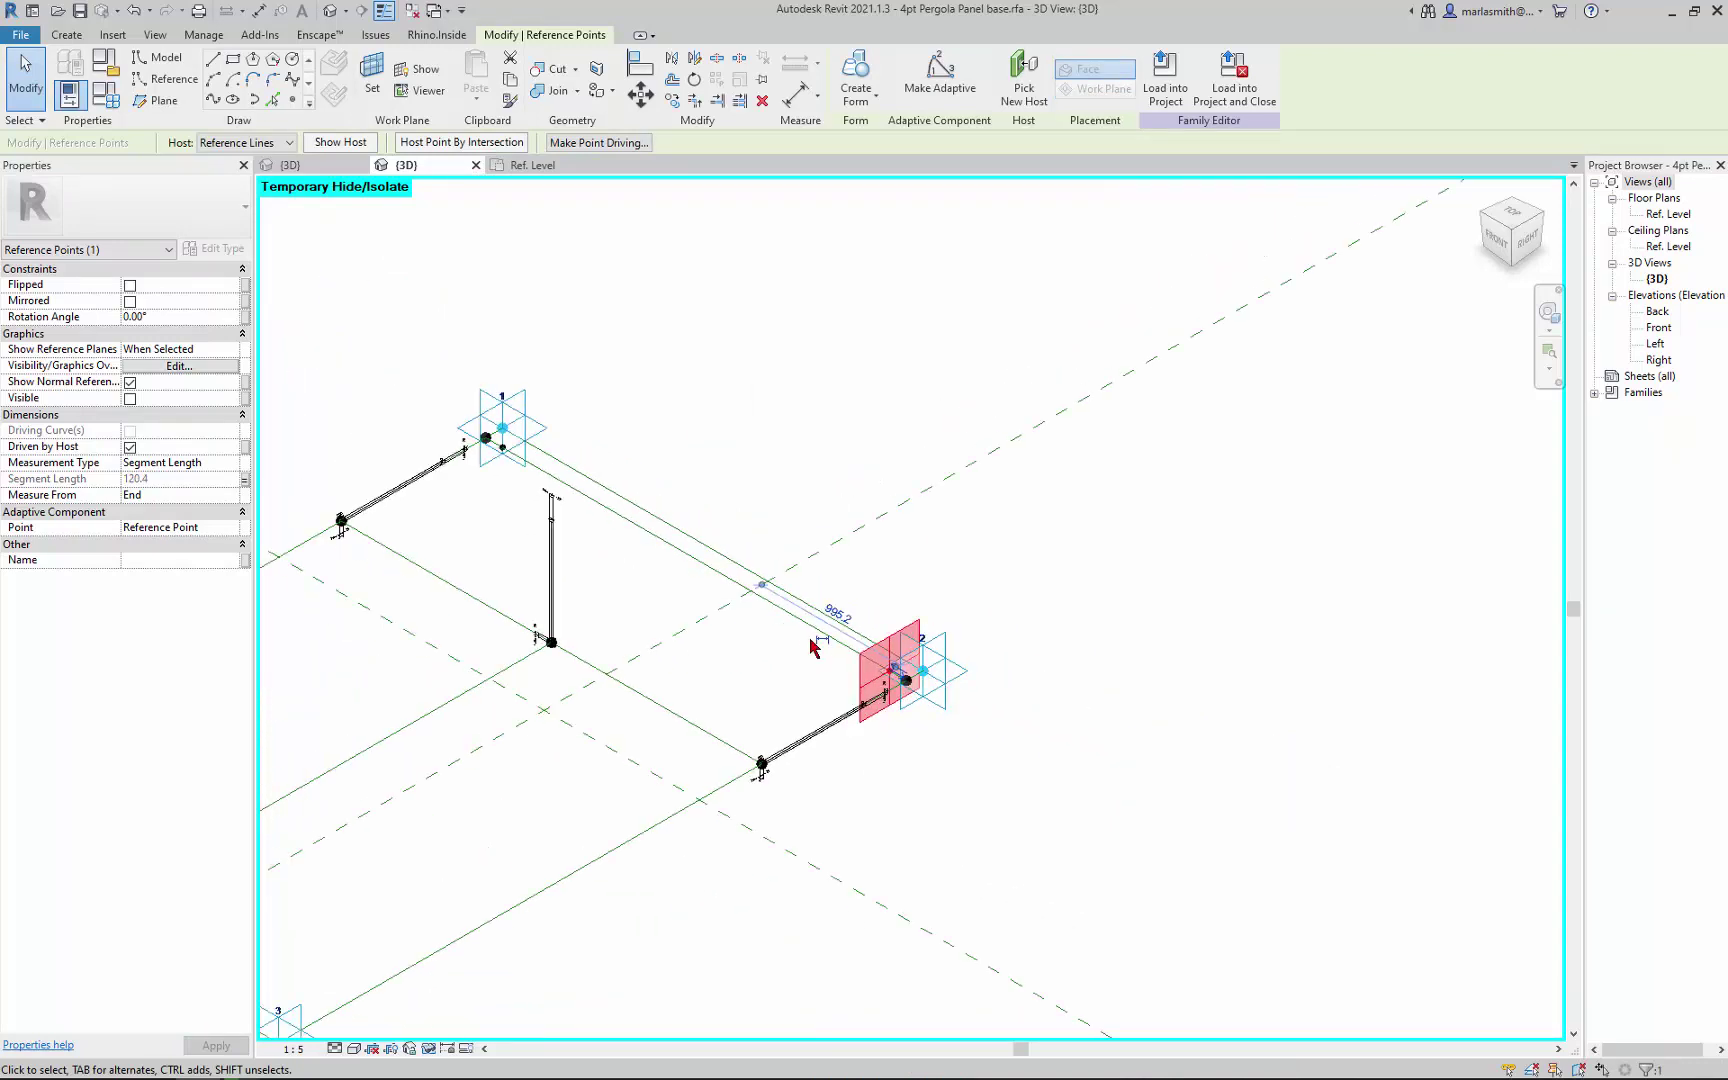
{"action": "scroll", "coordinate": [640, 580], "scroll_direction": "up", "scroll_amount": 4}
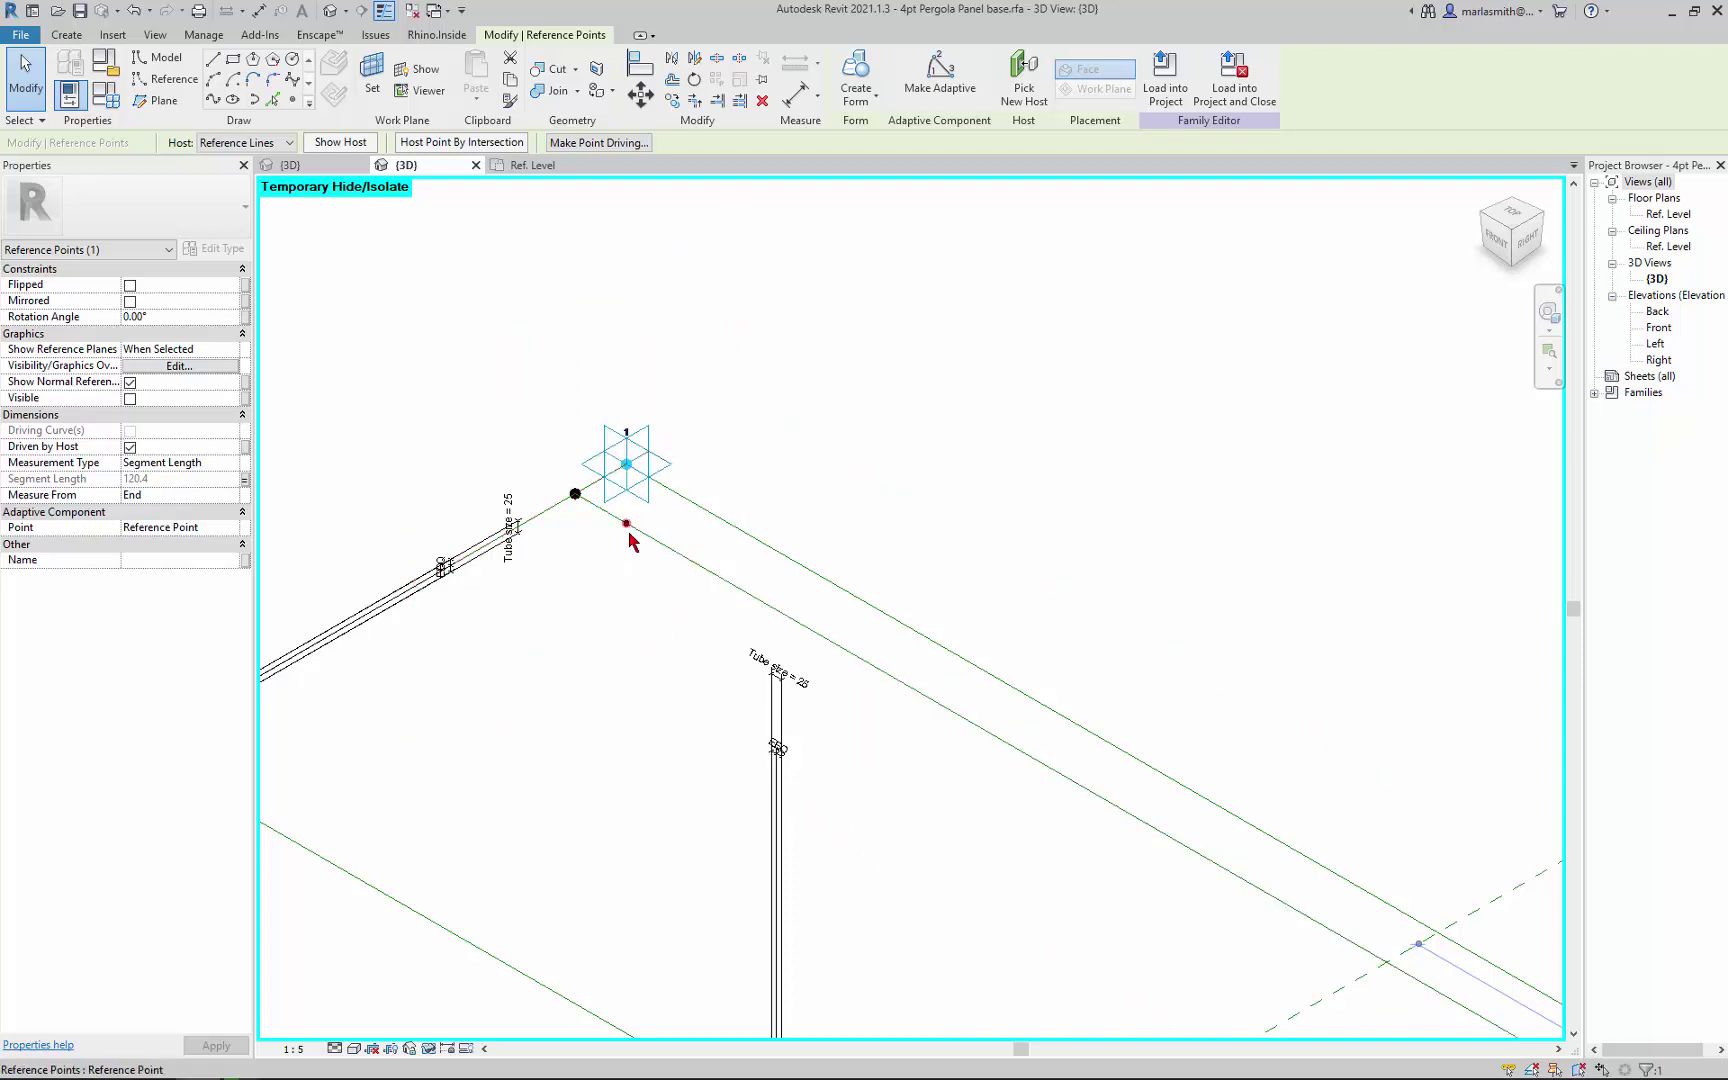
{"action": "scroll", "coordinate": [480, 476], "scroll_direction": "down", "scroll_amount": 3}
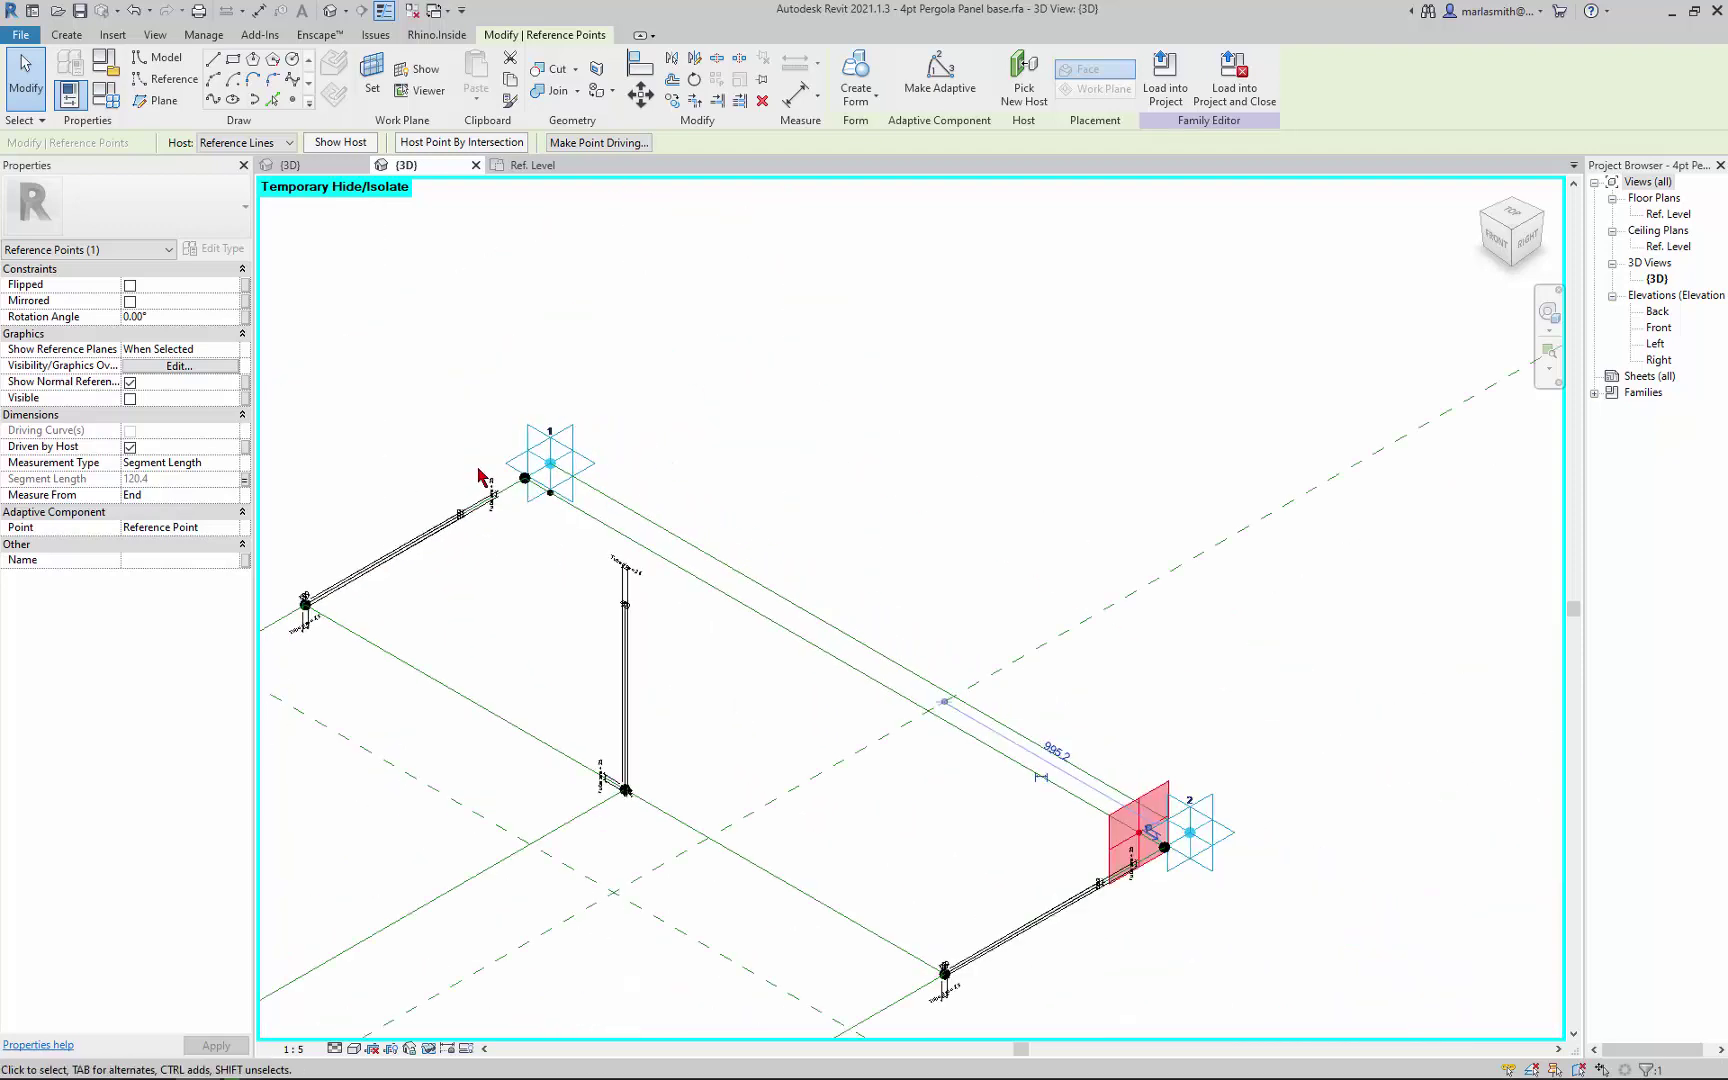
{"action": "scroll", "coordinate": [480, 476], "scroll_direction": "up", "scroll_amount": 3}
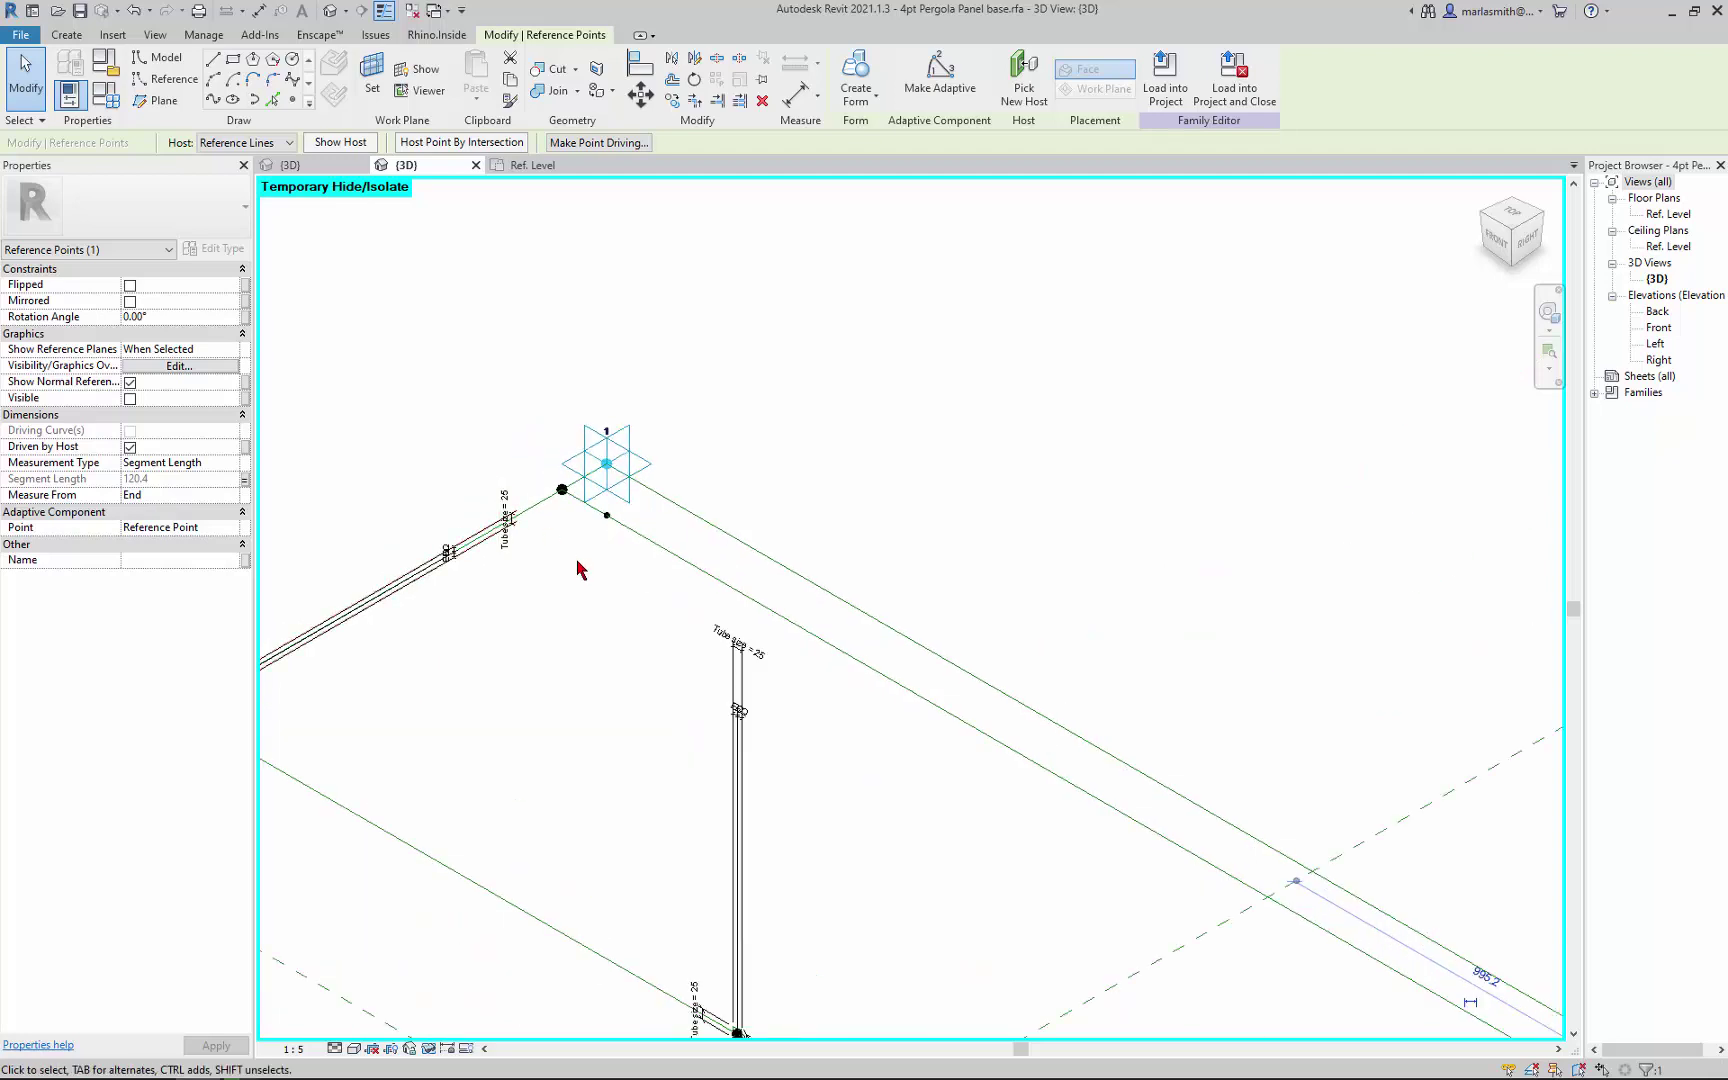
{"action": "scroll", "coordinate": [585, 554], "scroll_direction": "down", "scroll_amount": 2}
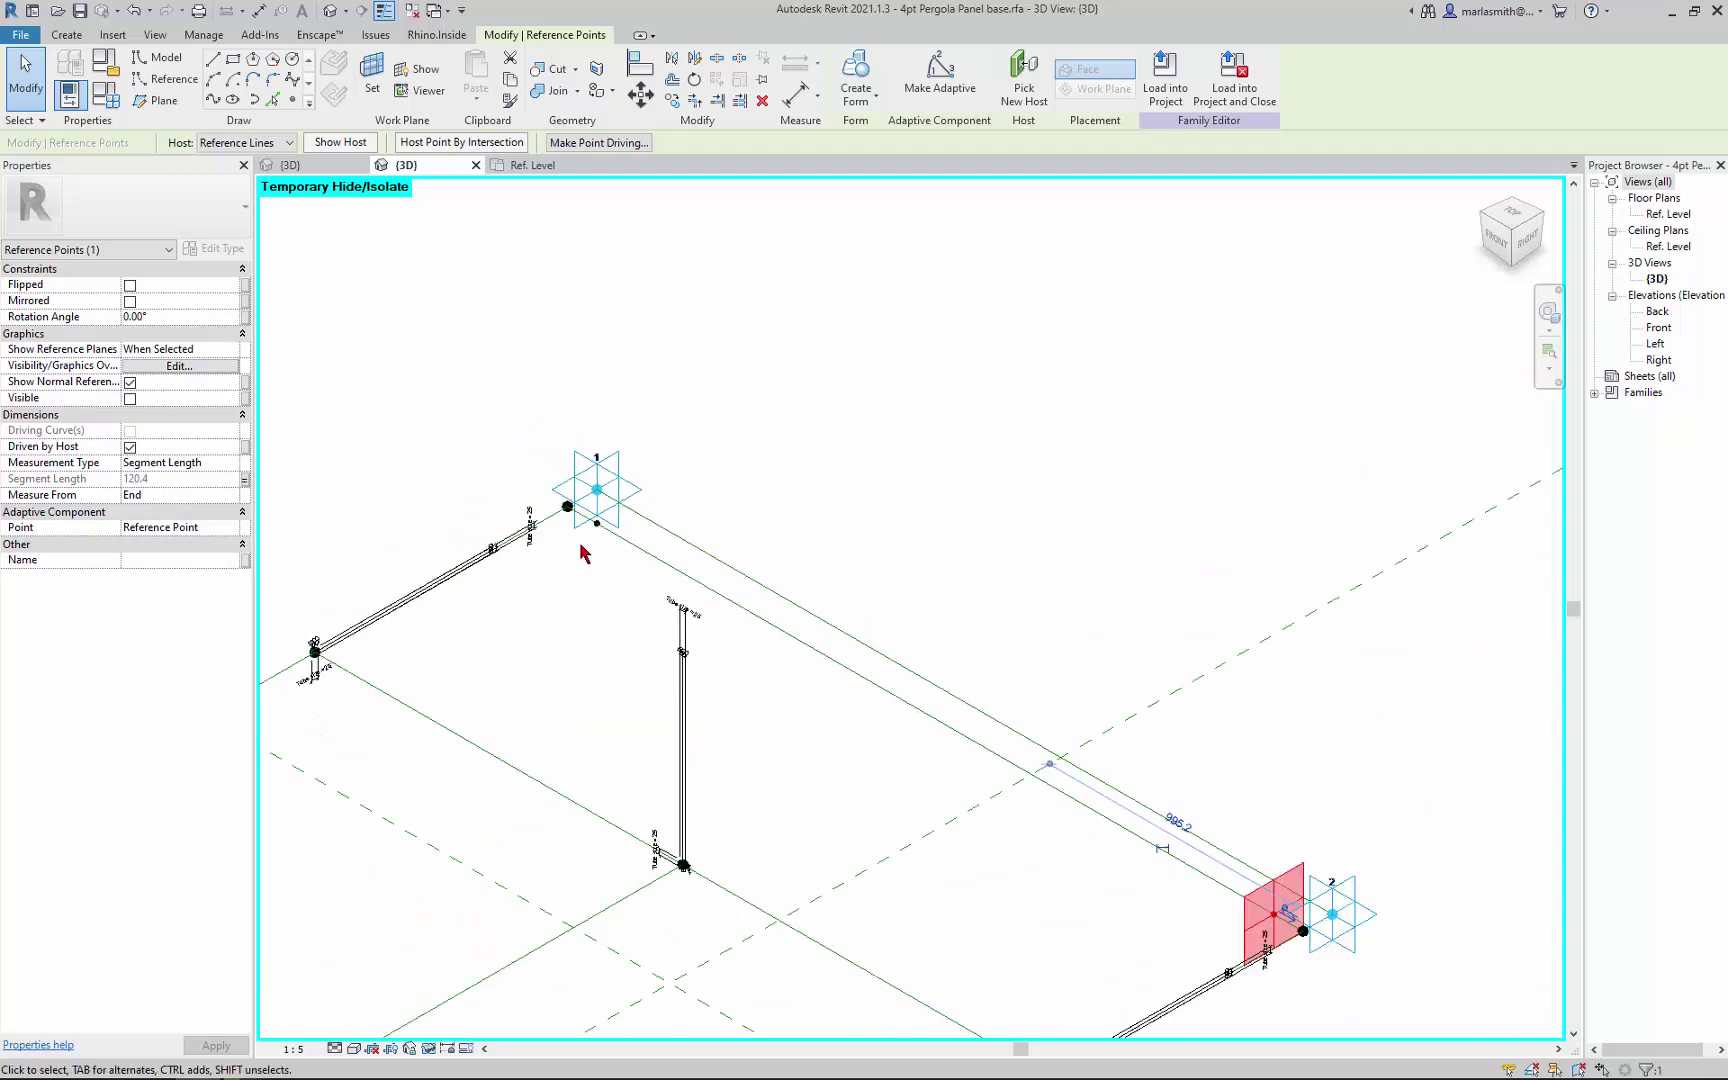
{"action": "left_click", "coordinate": [176, 80]}
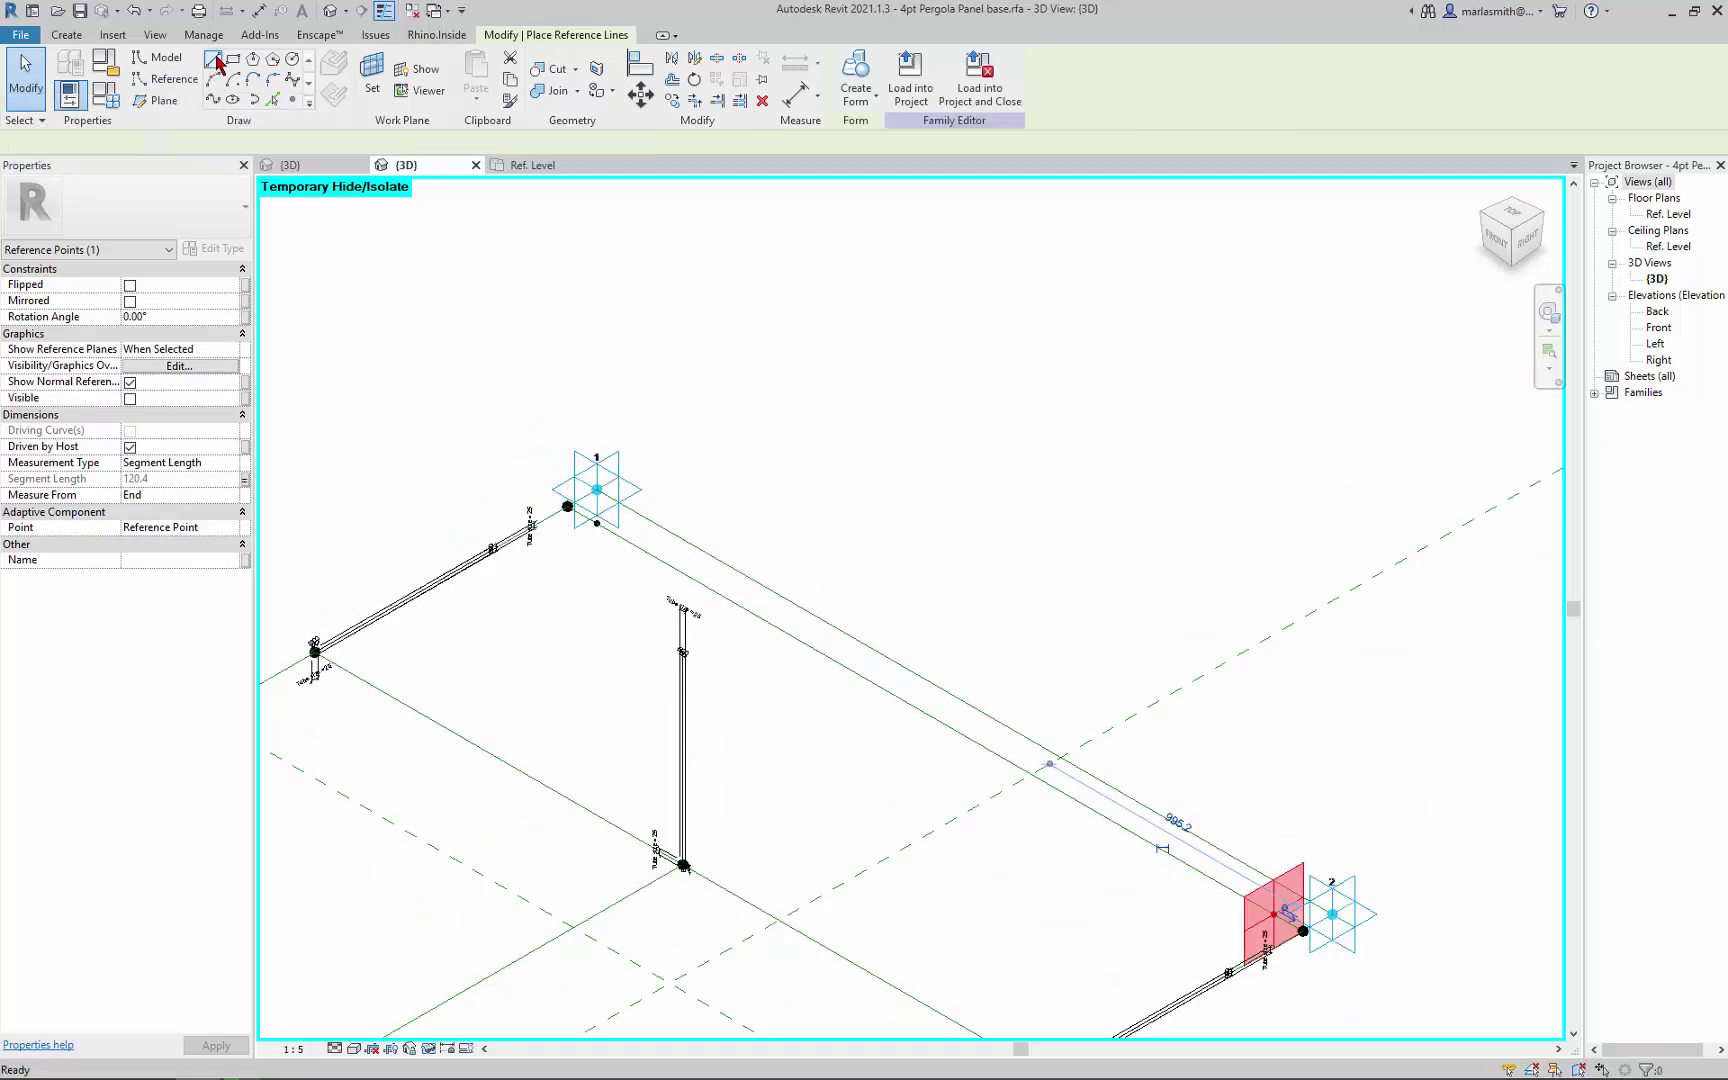
{"action": "key", "text": "Escape"}
{"action": "key", "text": "Escape"}
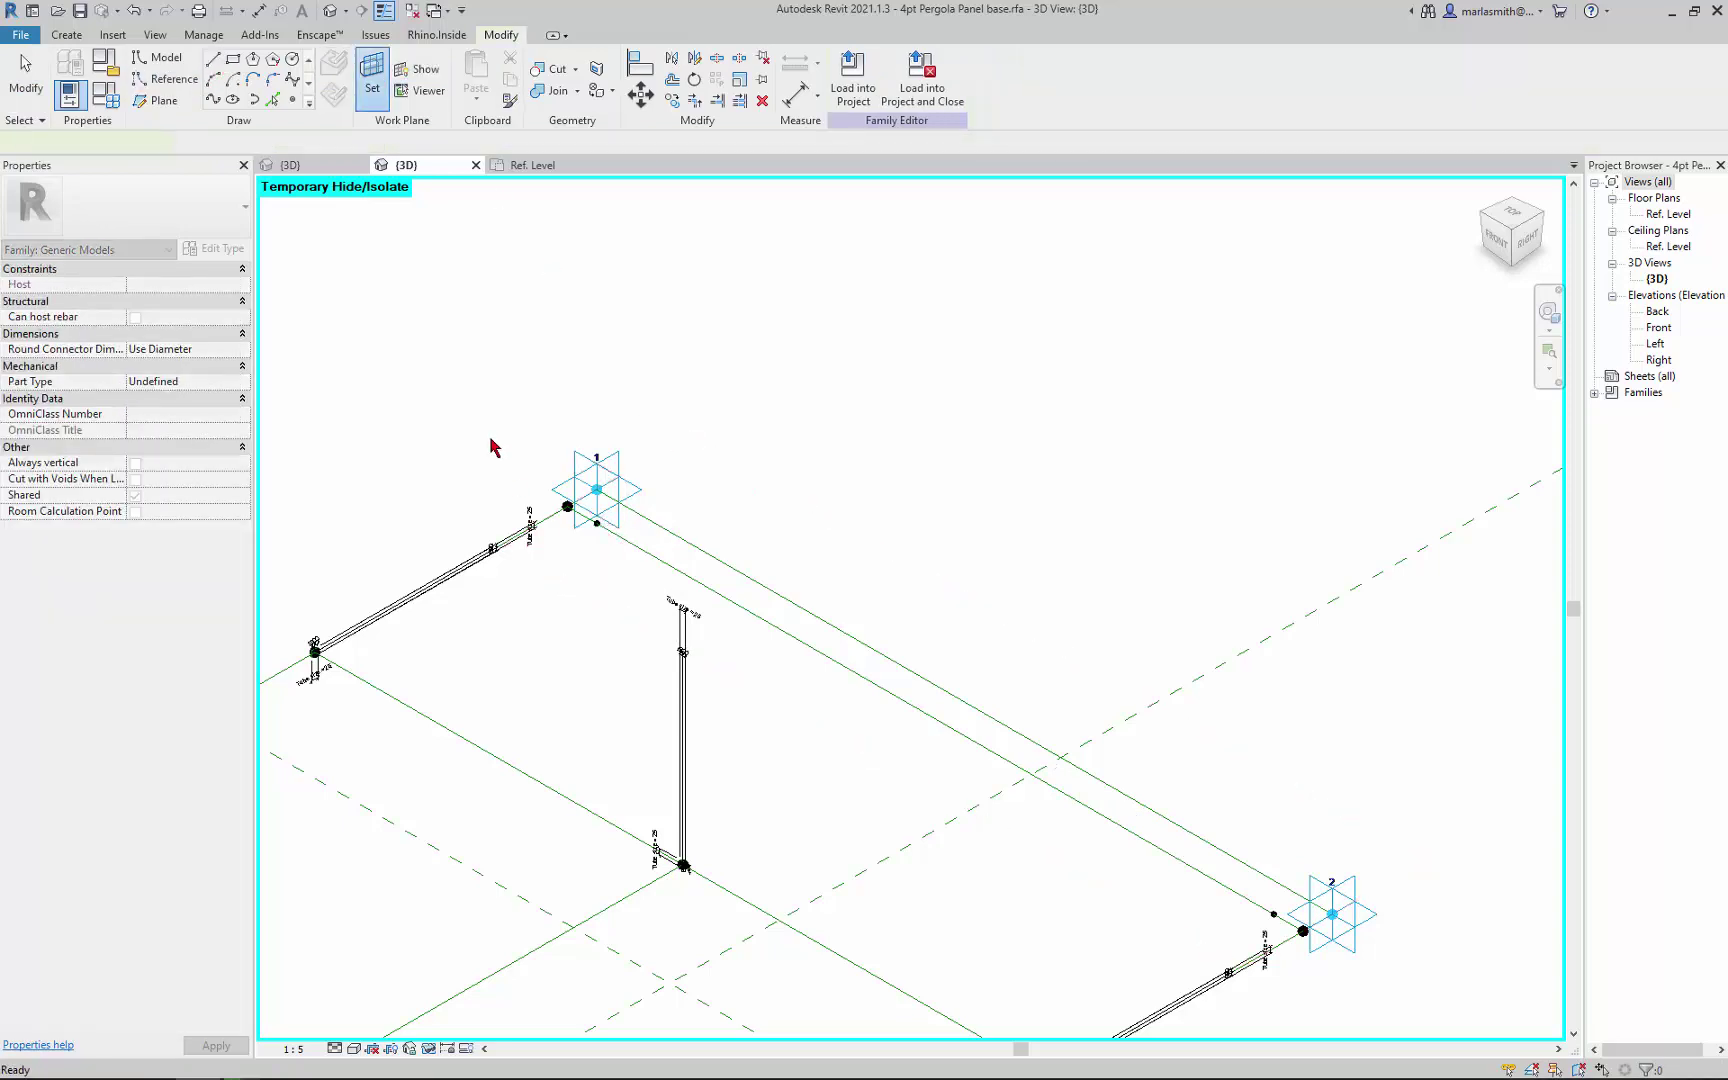
{"action": "key", "text": "Return"}
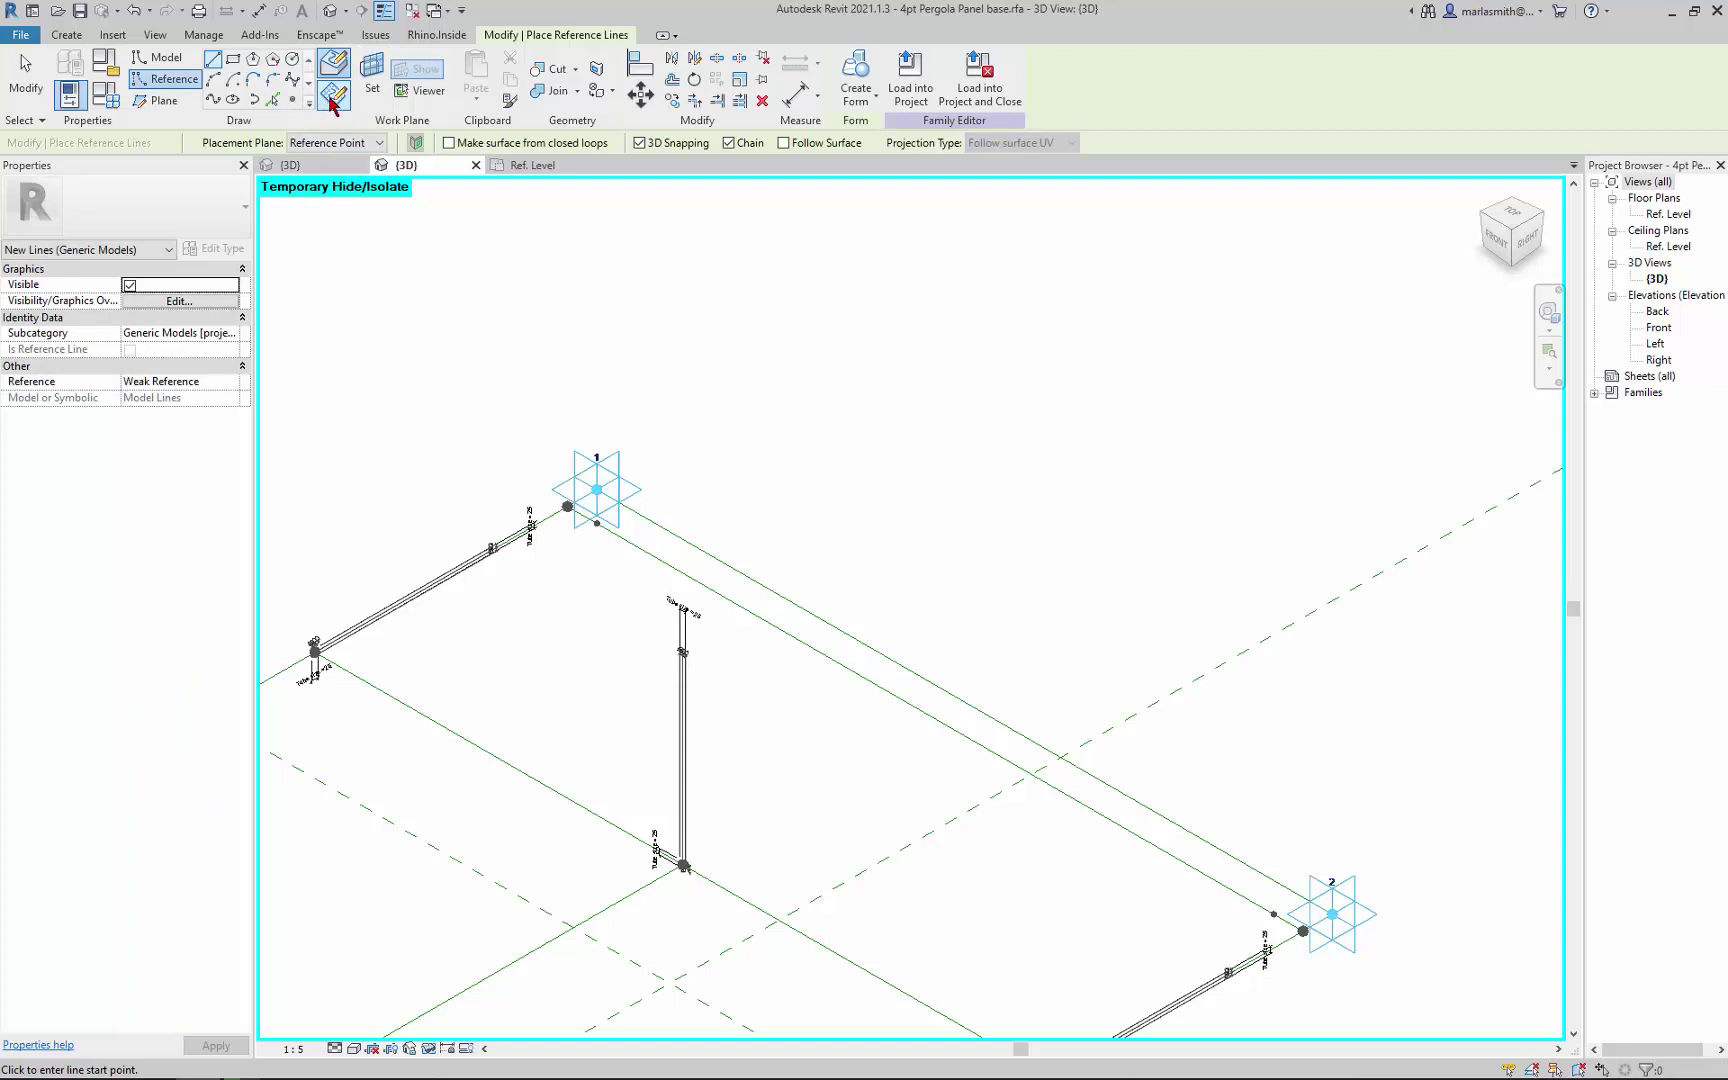
Step: On the work plane with 3D Snapping off, draw a 200 reference line at 45° from the hosted point
{"action": "left_click", "coordinate": [333, 96]}
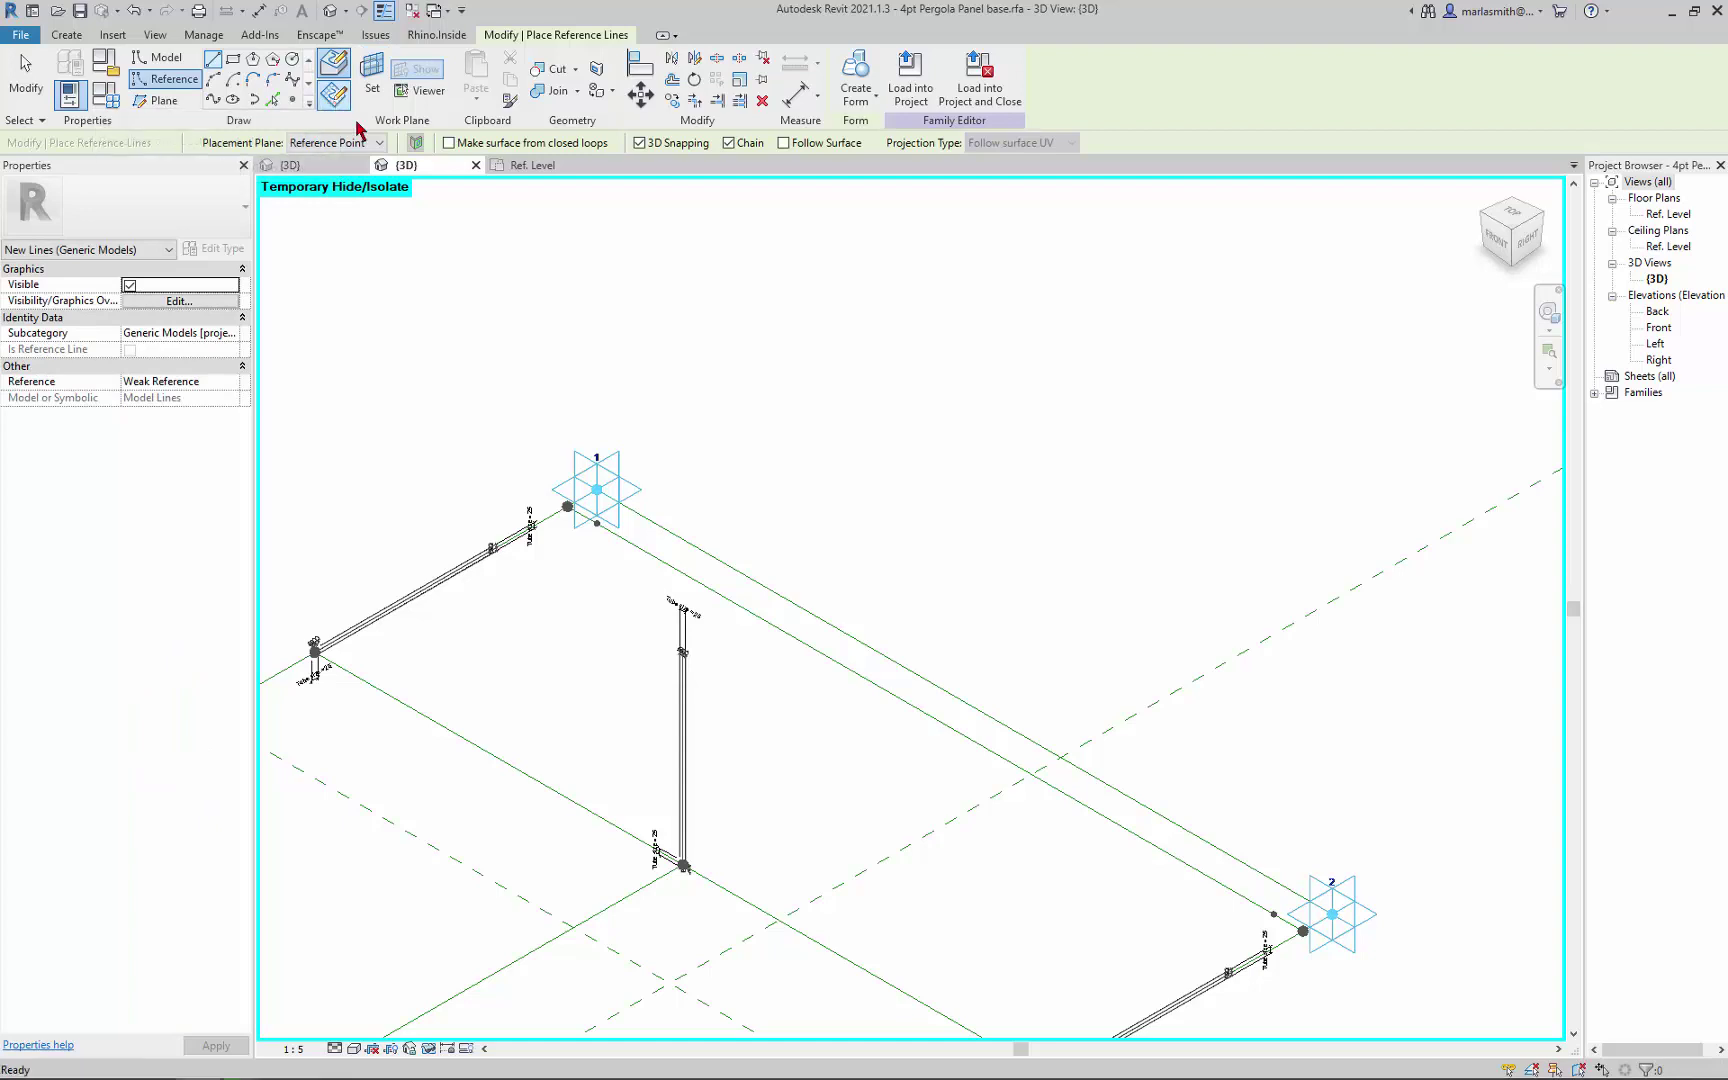
{"action": "left_click", "coordinate": [639, 143]}
{"action": "scroll", "coordinate": [585, 525], "scroll_direction": "up", "scroll_amount": 5}
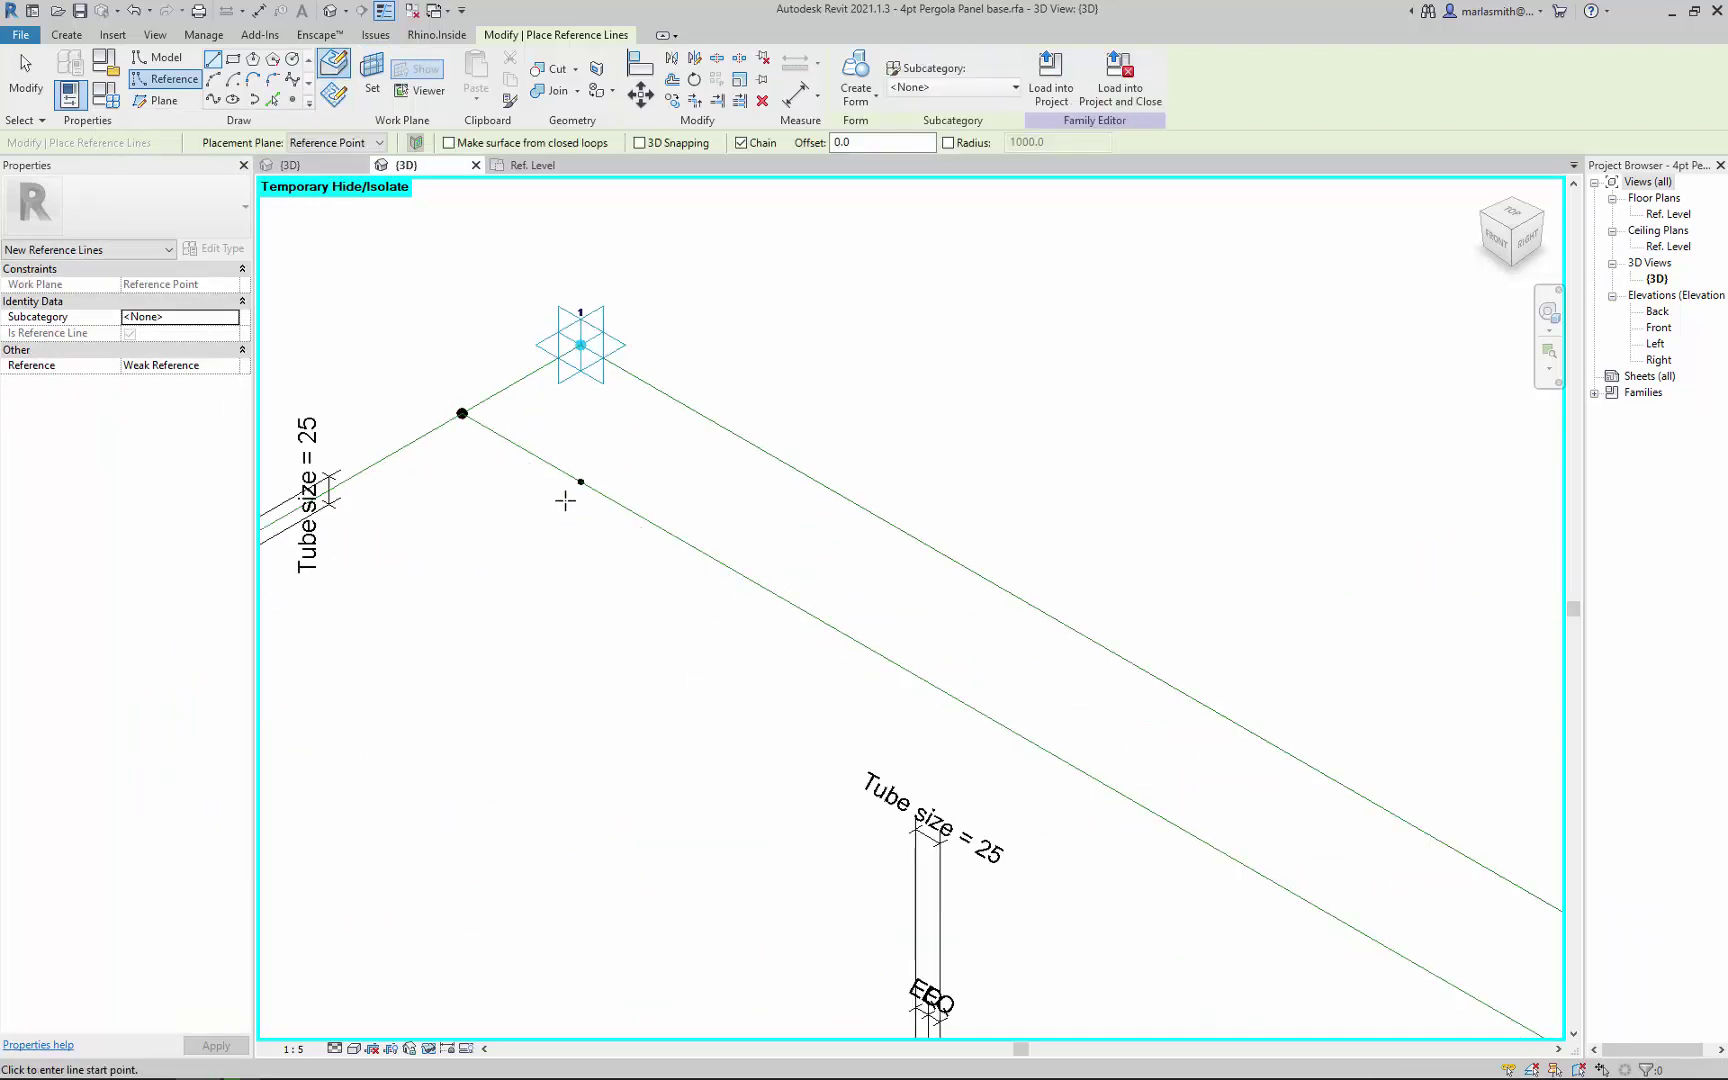
{"action": "left_click", "coordinate": [581, 482]}
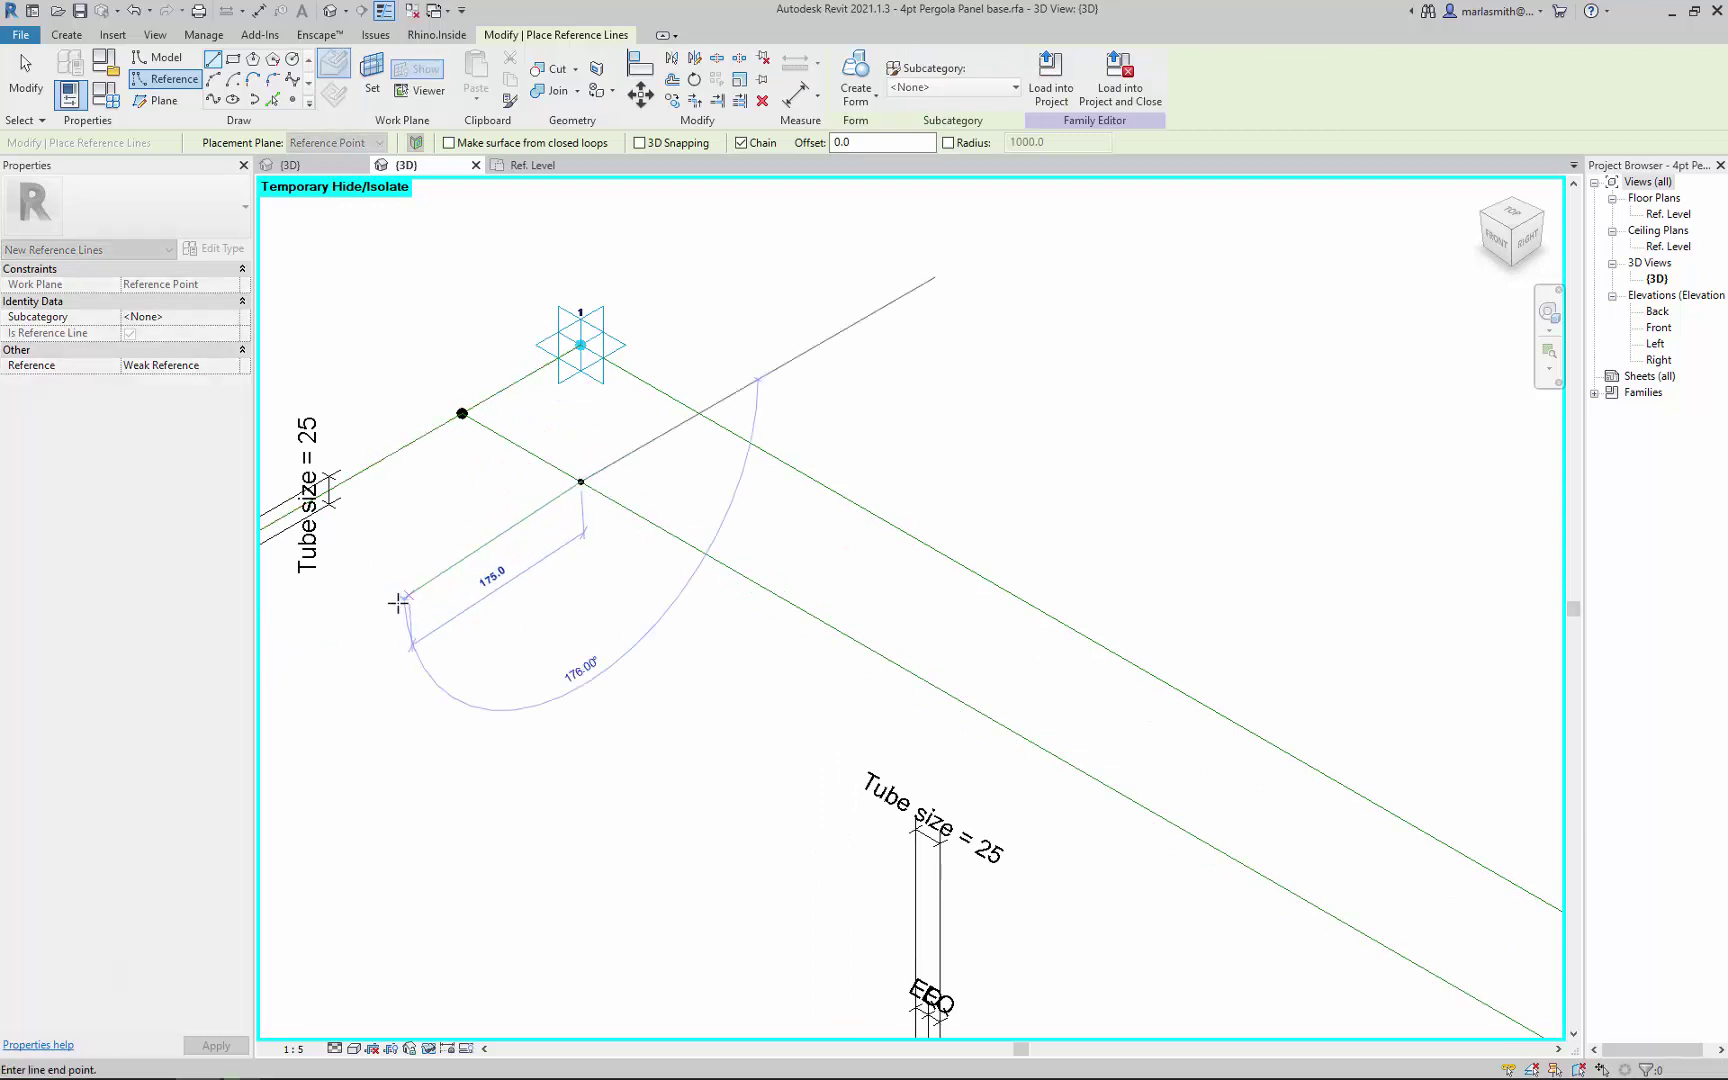
{"action": "left_click", "coordinate": [390, 598]}
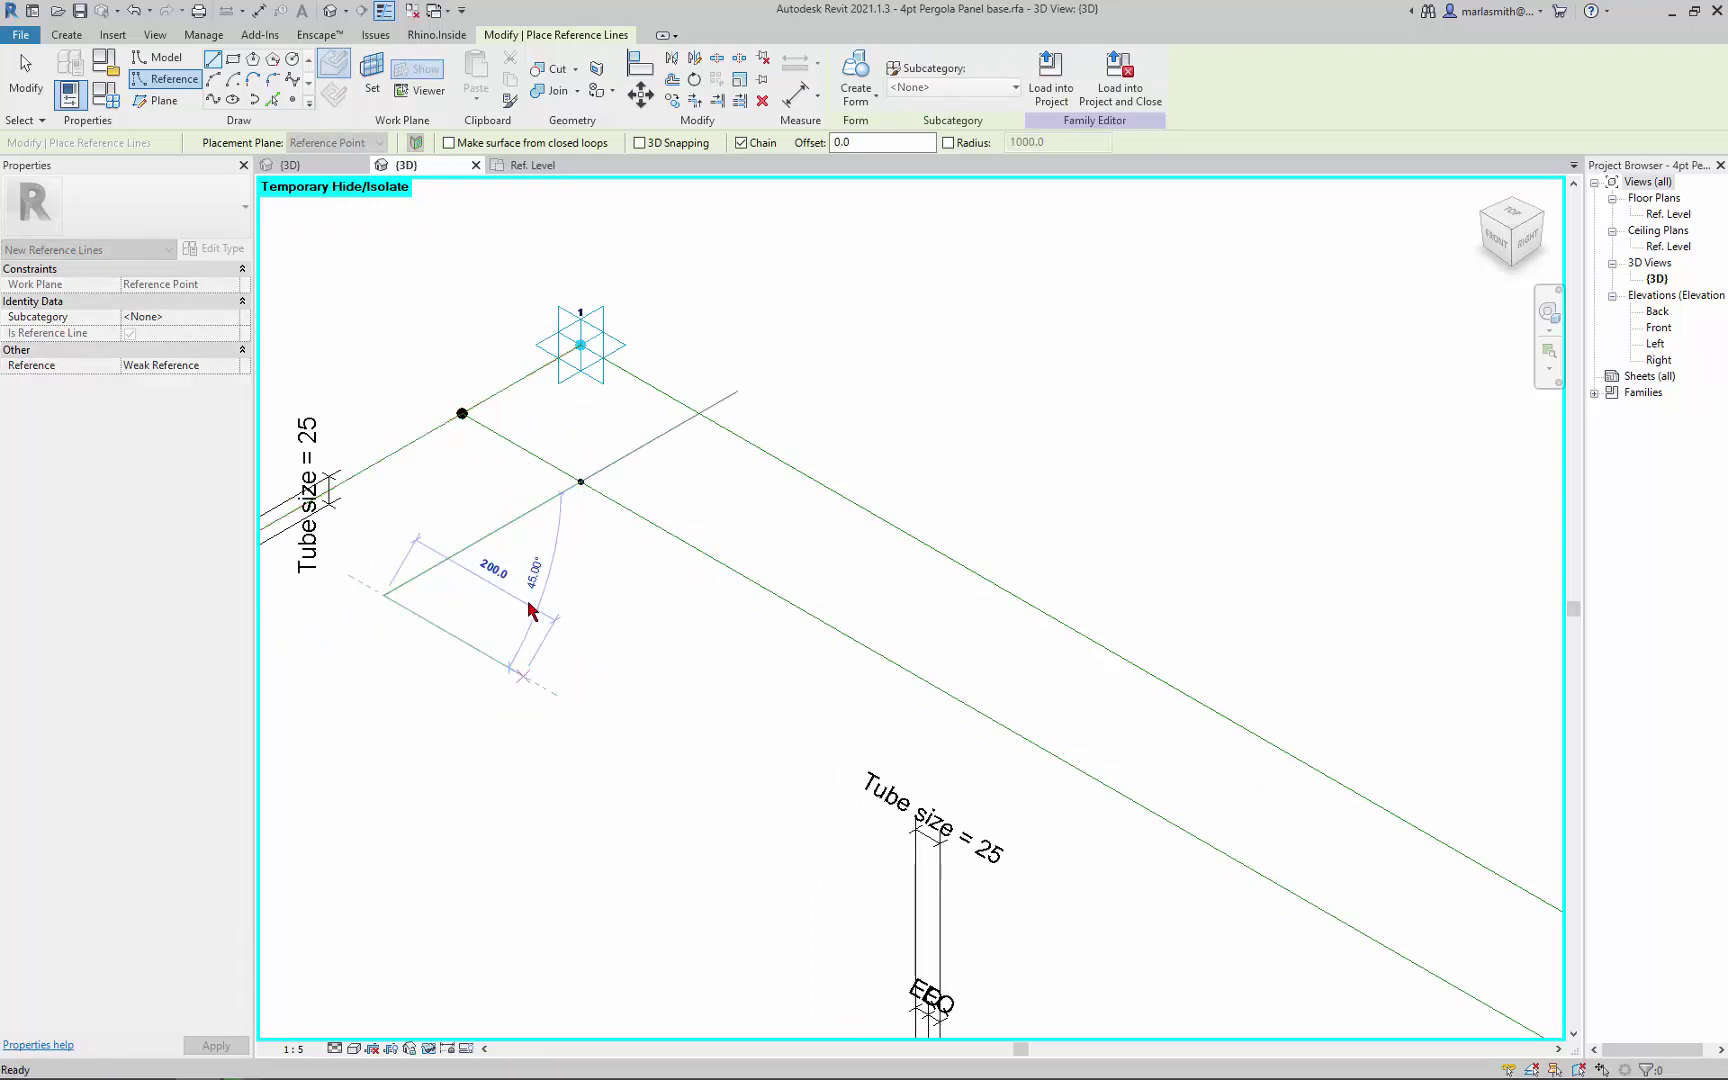
{"action": "key", "text": "Escape"}
{"action": "key", "text": "Escape"}
Step: Label the line's 200 dimension with a new type parameter, top panel length
{"action": "left_click", "coordinate": [505, 529]}
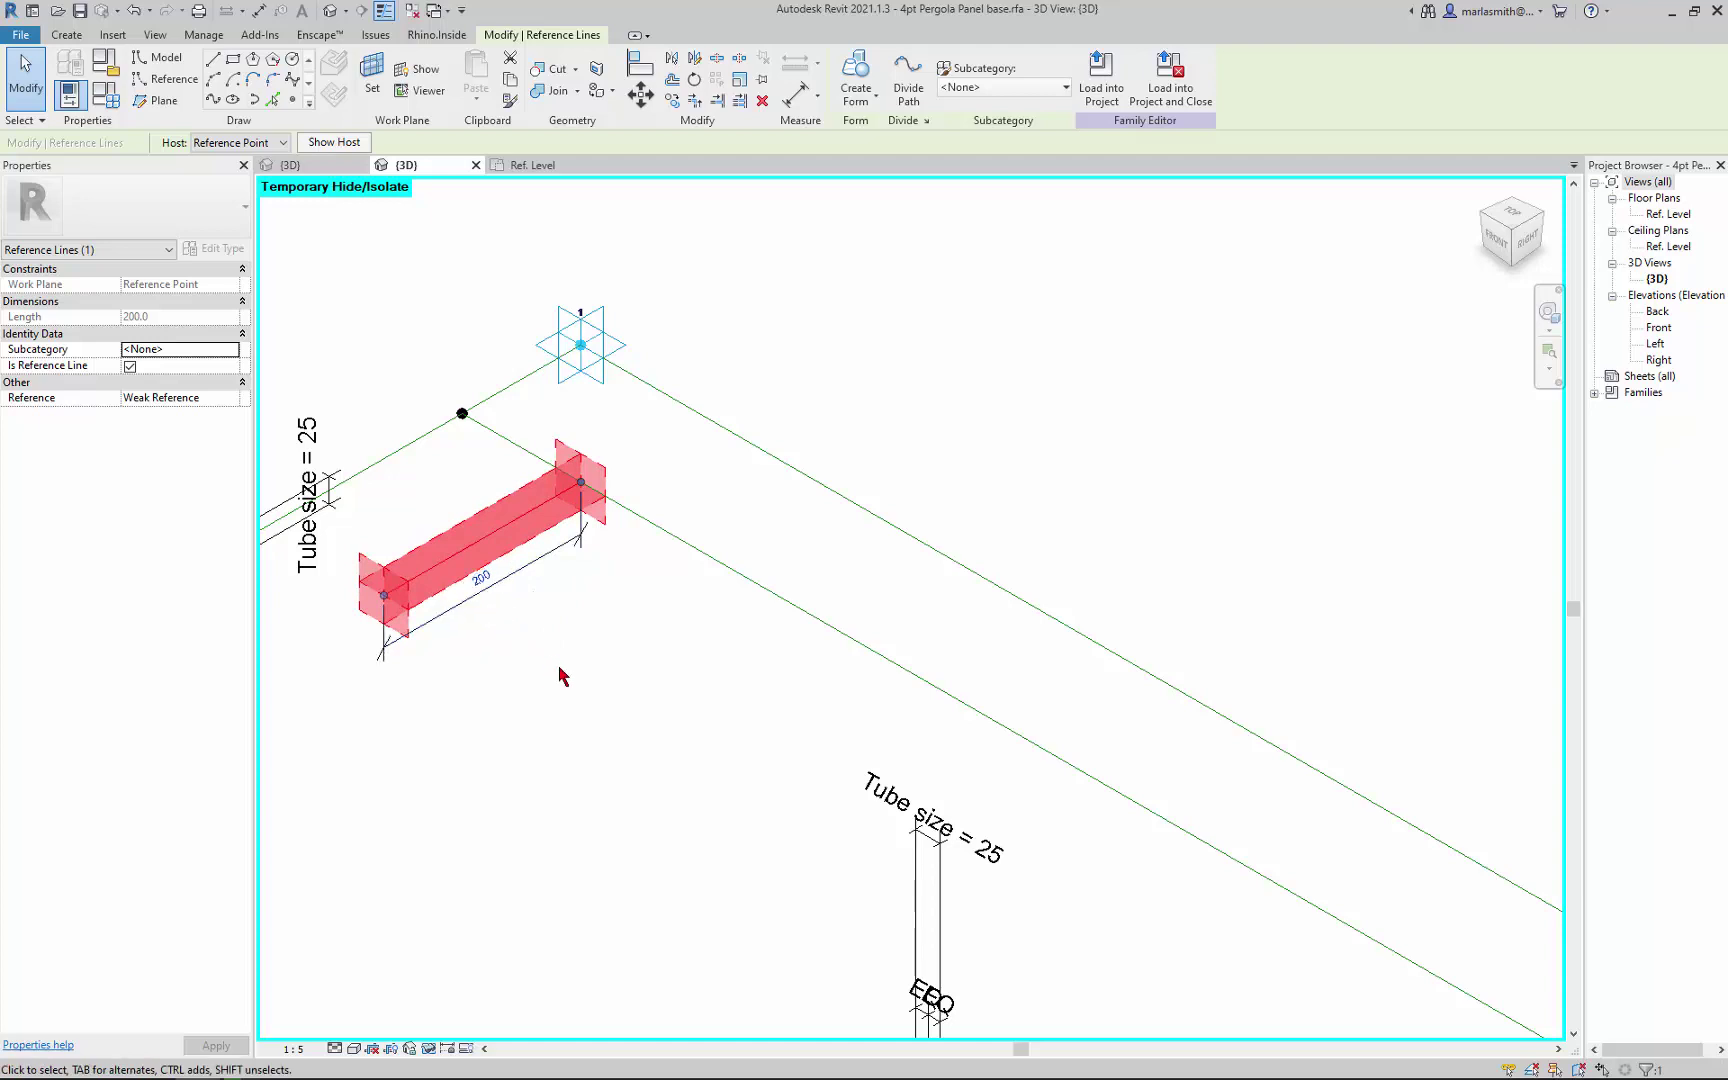
{"action": "left_click", "coordinate": [552, 588]}
{"action": "left_click", "coordinate": [552, 584]}
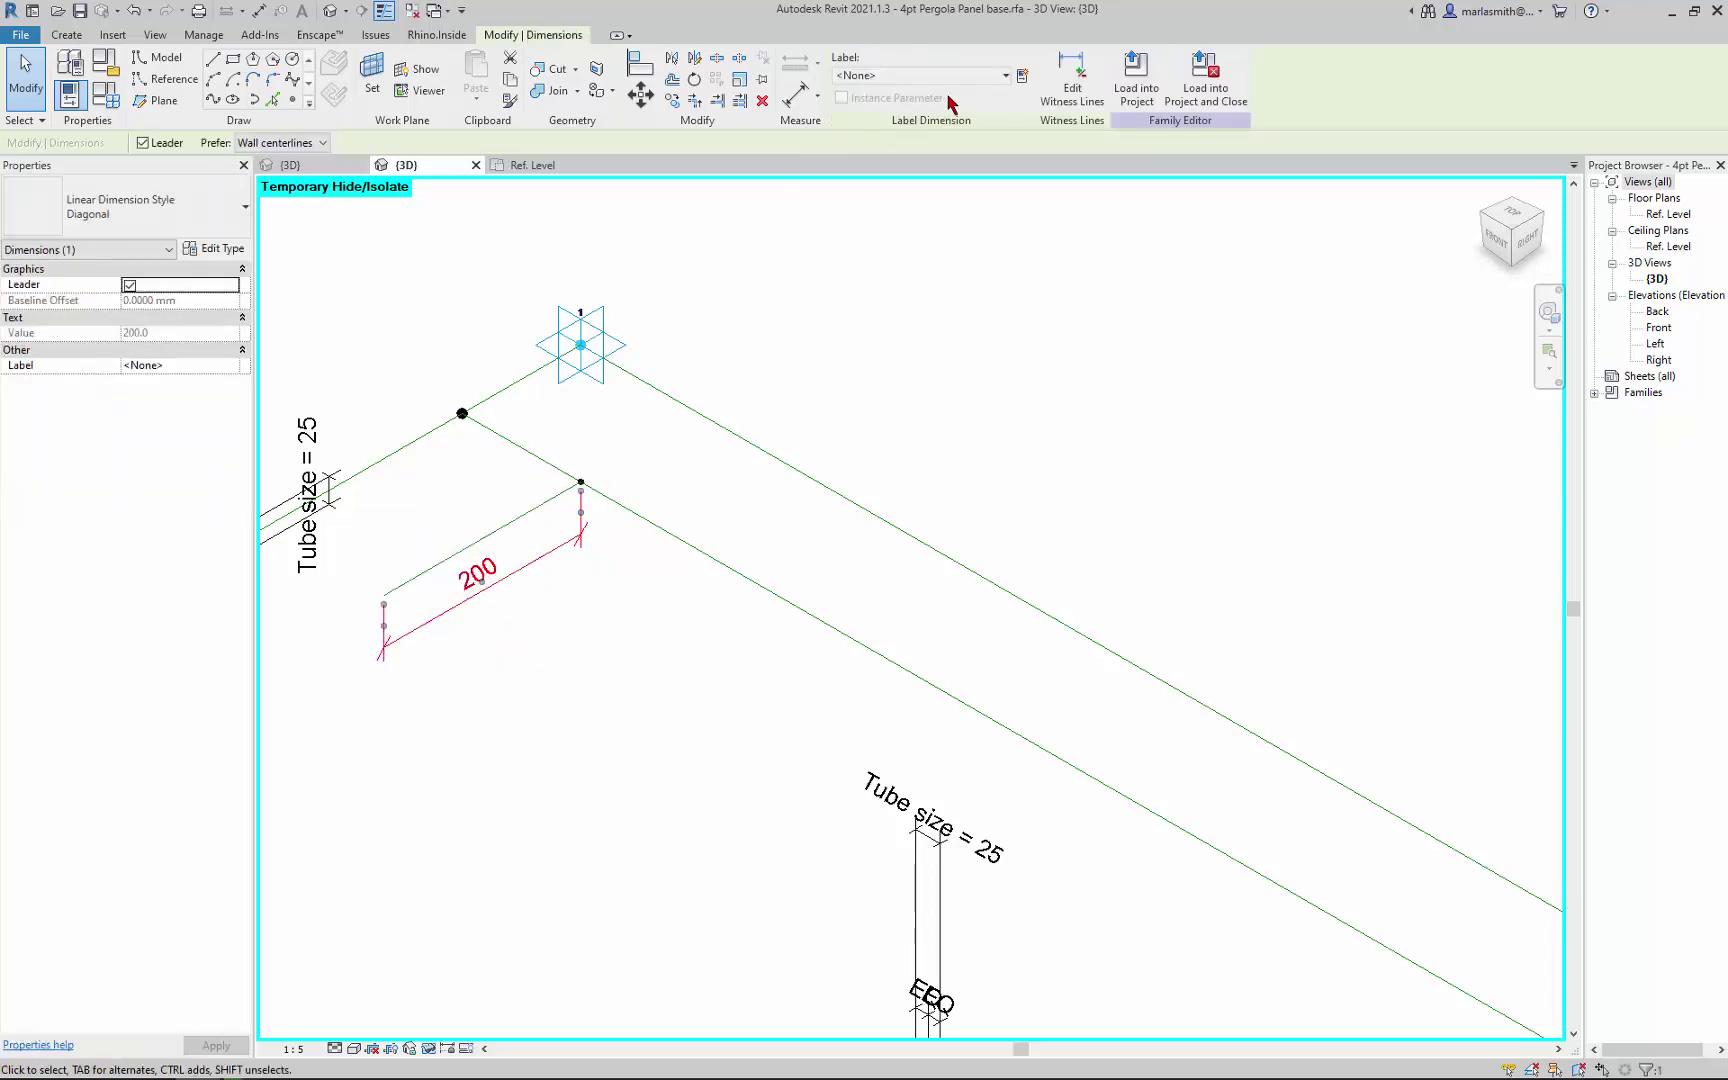
{"action": "left_click", "coordinate": [1024, 78]}
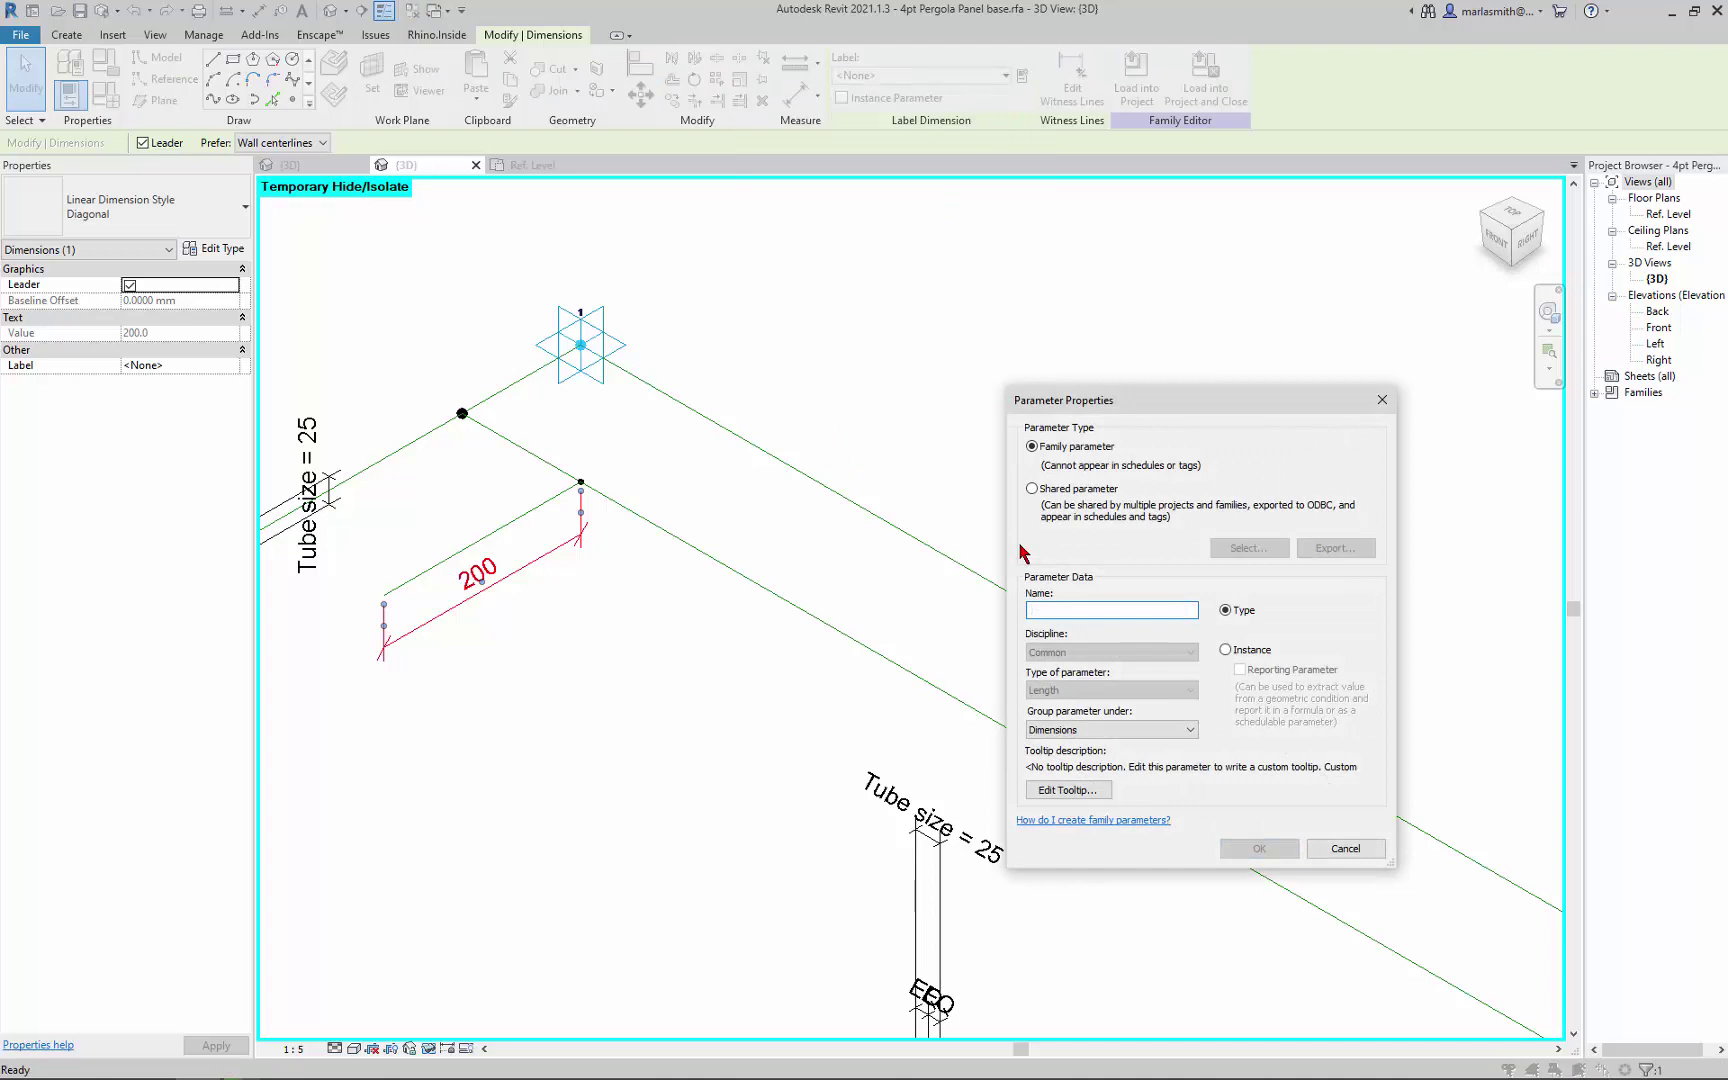
{"action": "type", "text": "op panel length"}
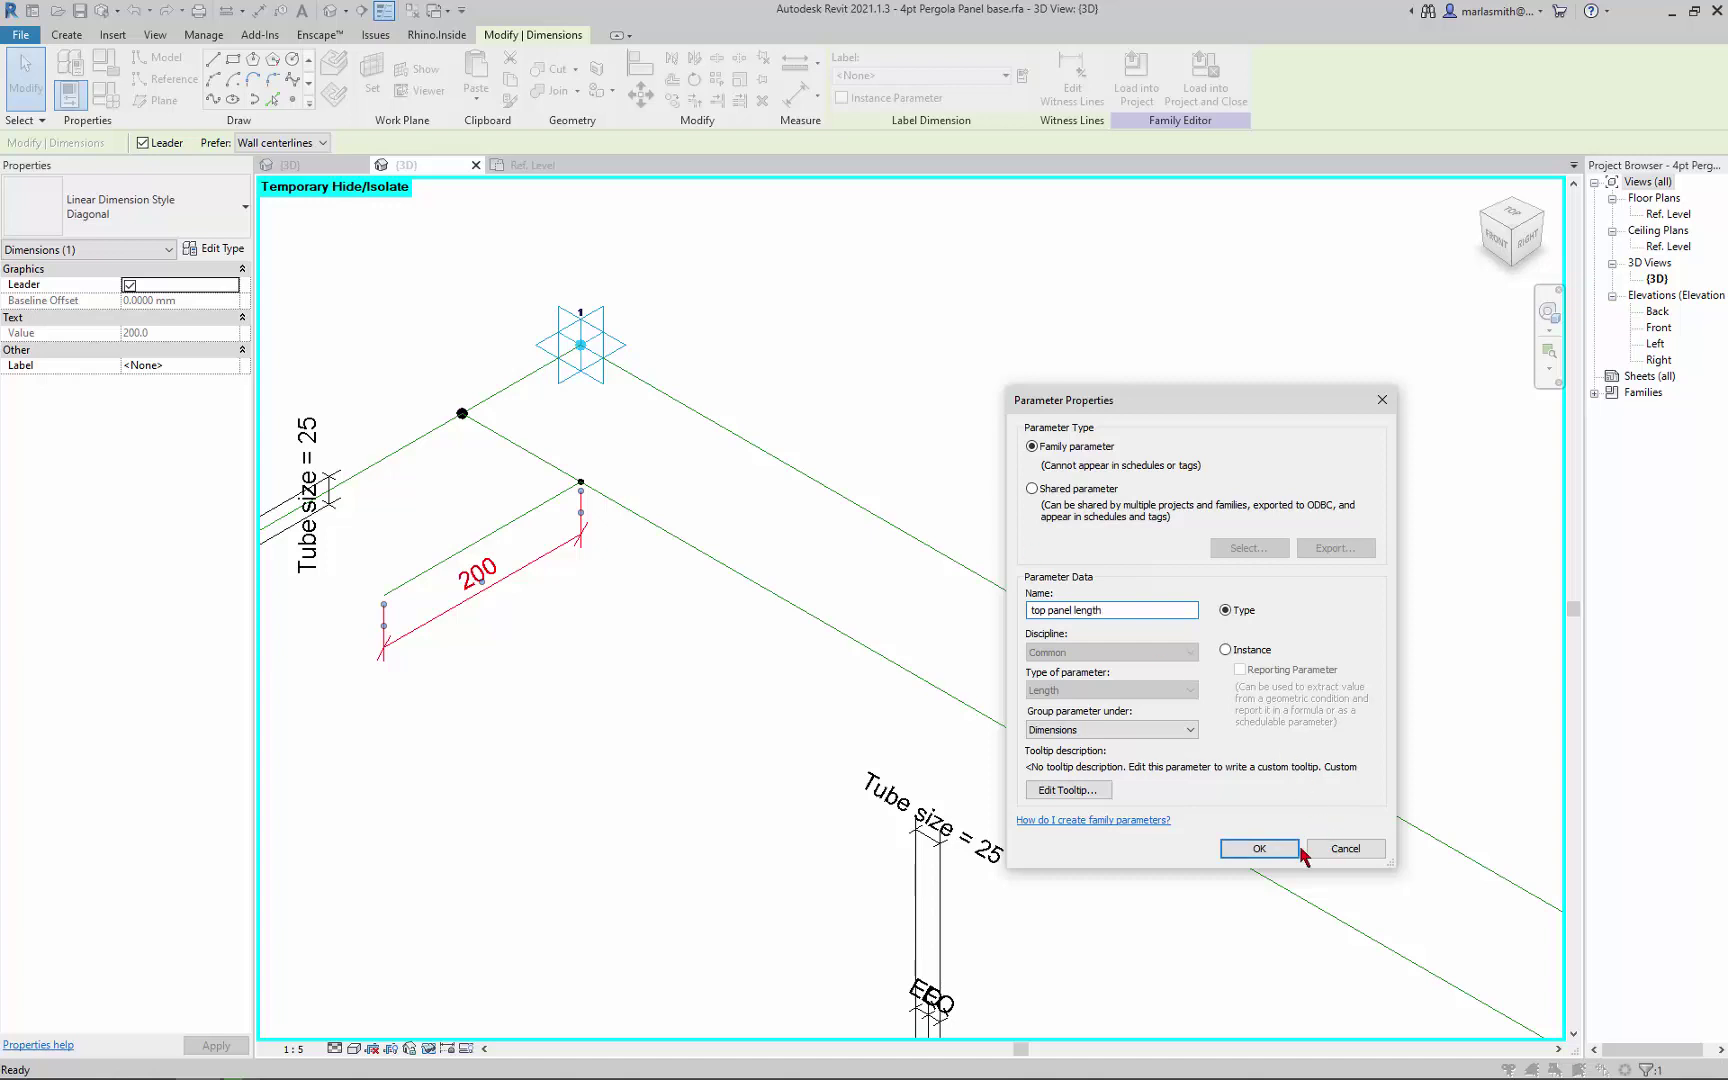
{"action": "left_click", "coordinate": [1260, 849]}
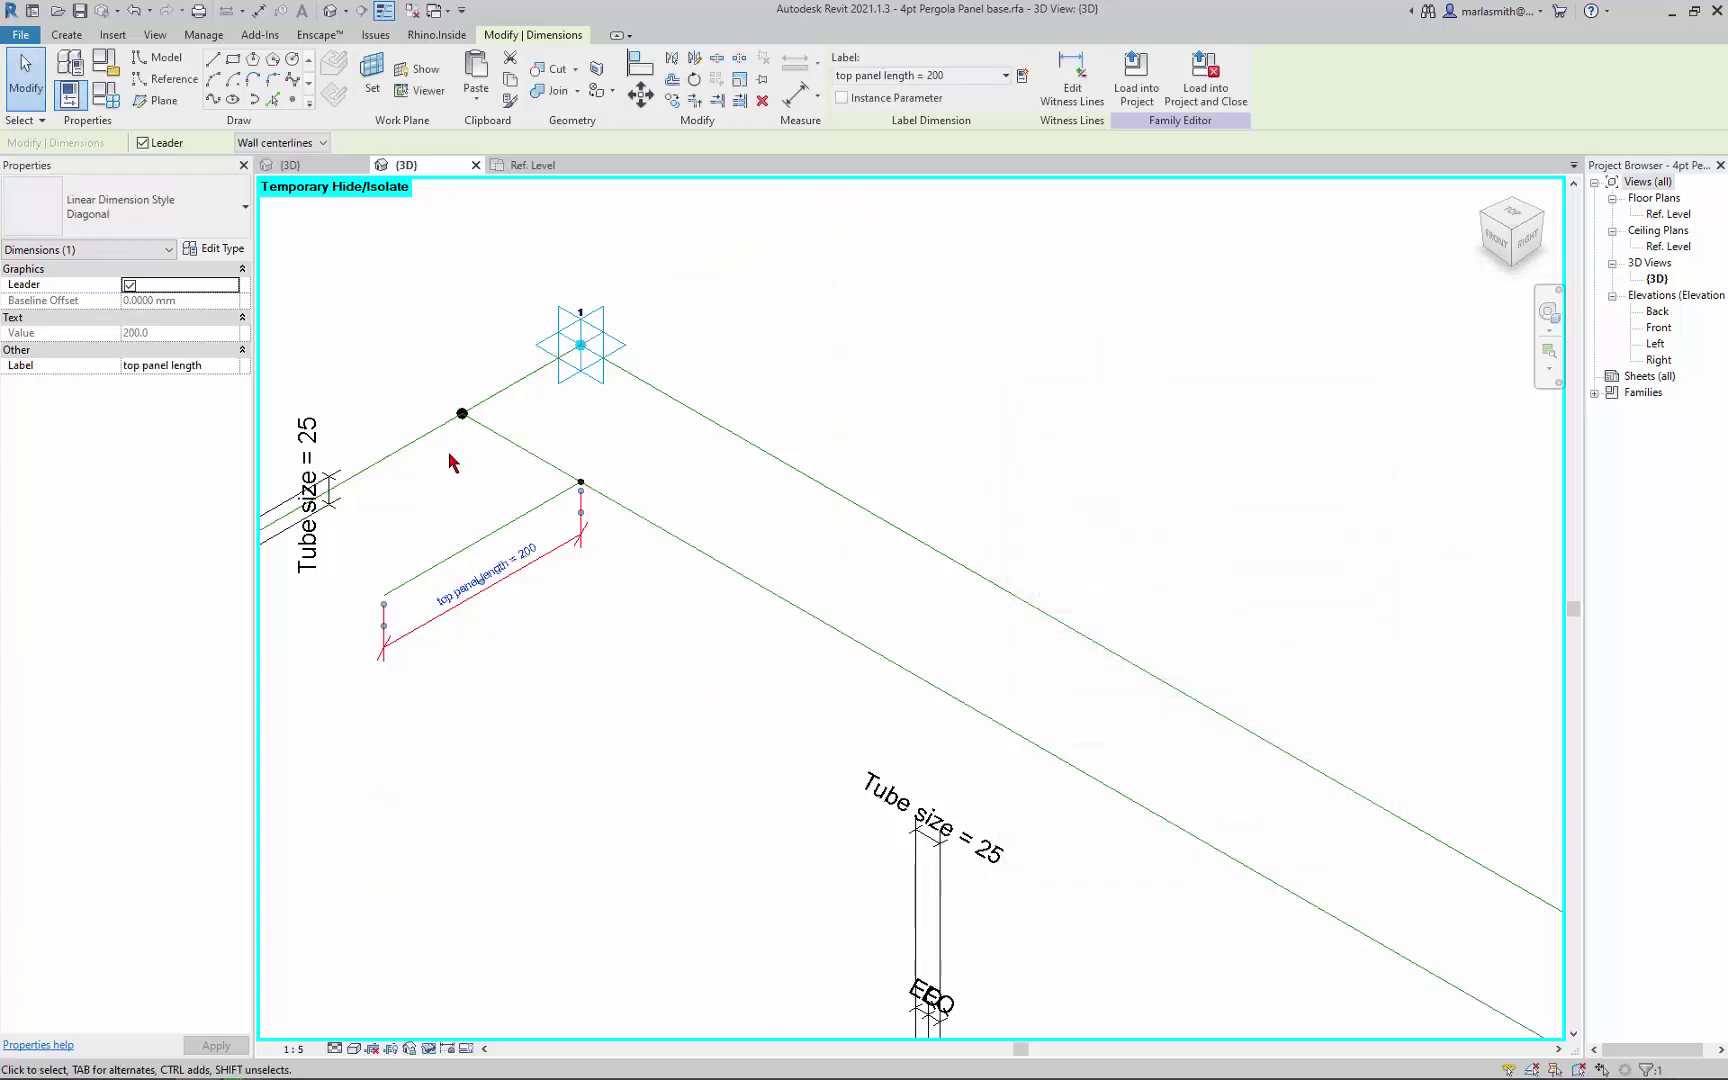
{"action": "scroll", "coordinate": [450, 446], "scroll_direction": "down", "scroll_amount": 3}
{"action": "scroll", "coordinate": [450, 463], "scroll_direction": "down", "scroll_amount": 2}
{"action": "scroll", "coordinate": [1300, 940], "scroll_direction": "up", "scroll_amount": 5}
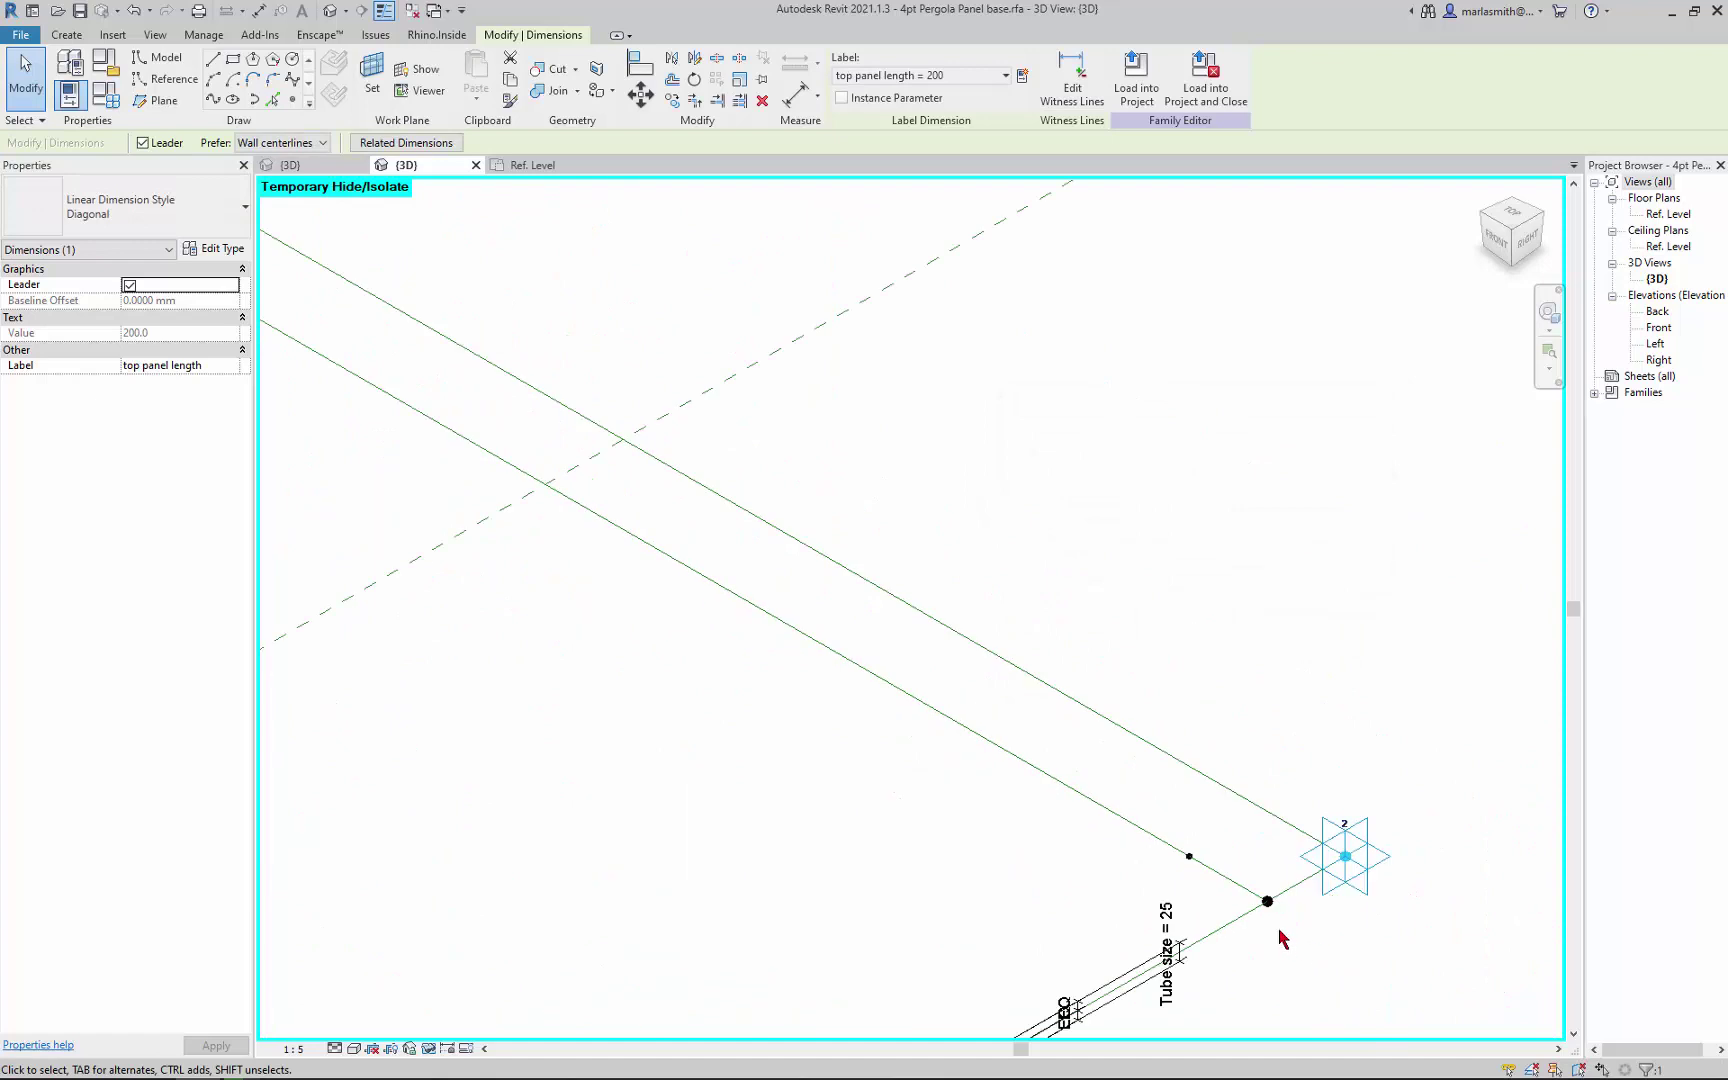
Step: Draw a reference line on the reference point's work plane
{"action": "left_click", "coordinate": [165, 79]}
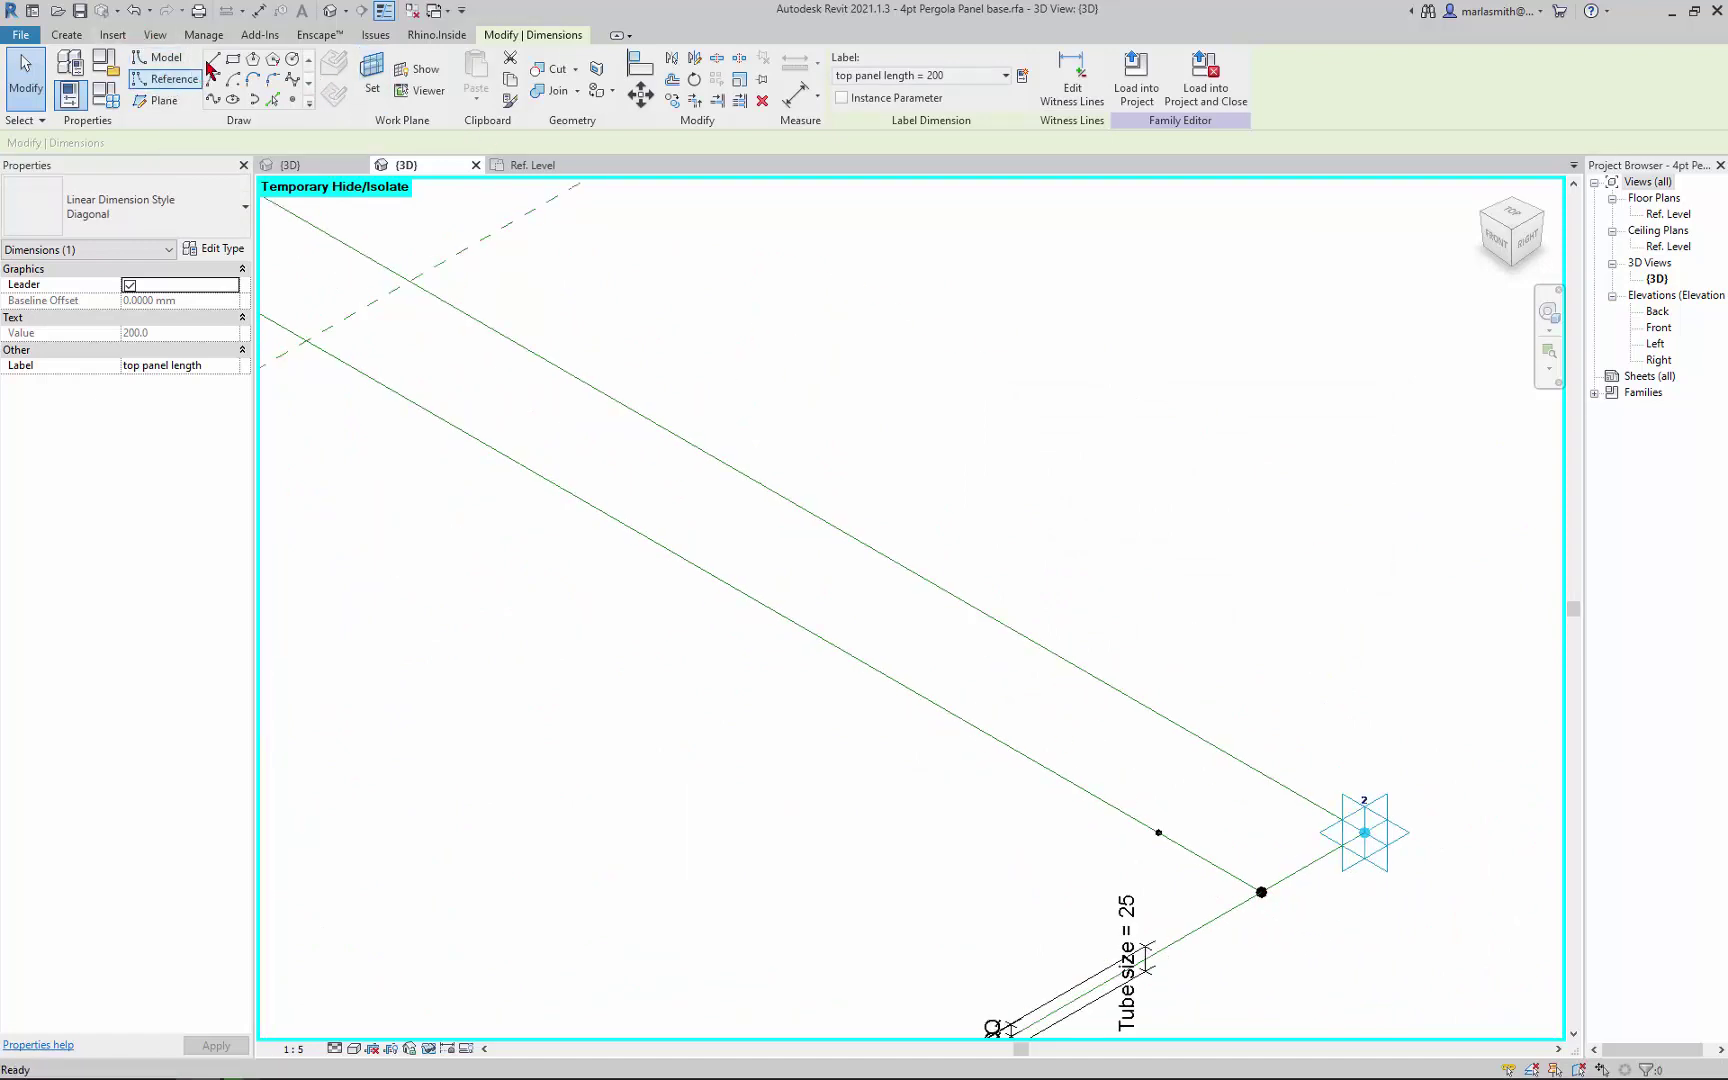
{"action": "left_click", "coordinate": [376, 96]}
{"action": "left_click", "coordinate": [1159, 834]}
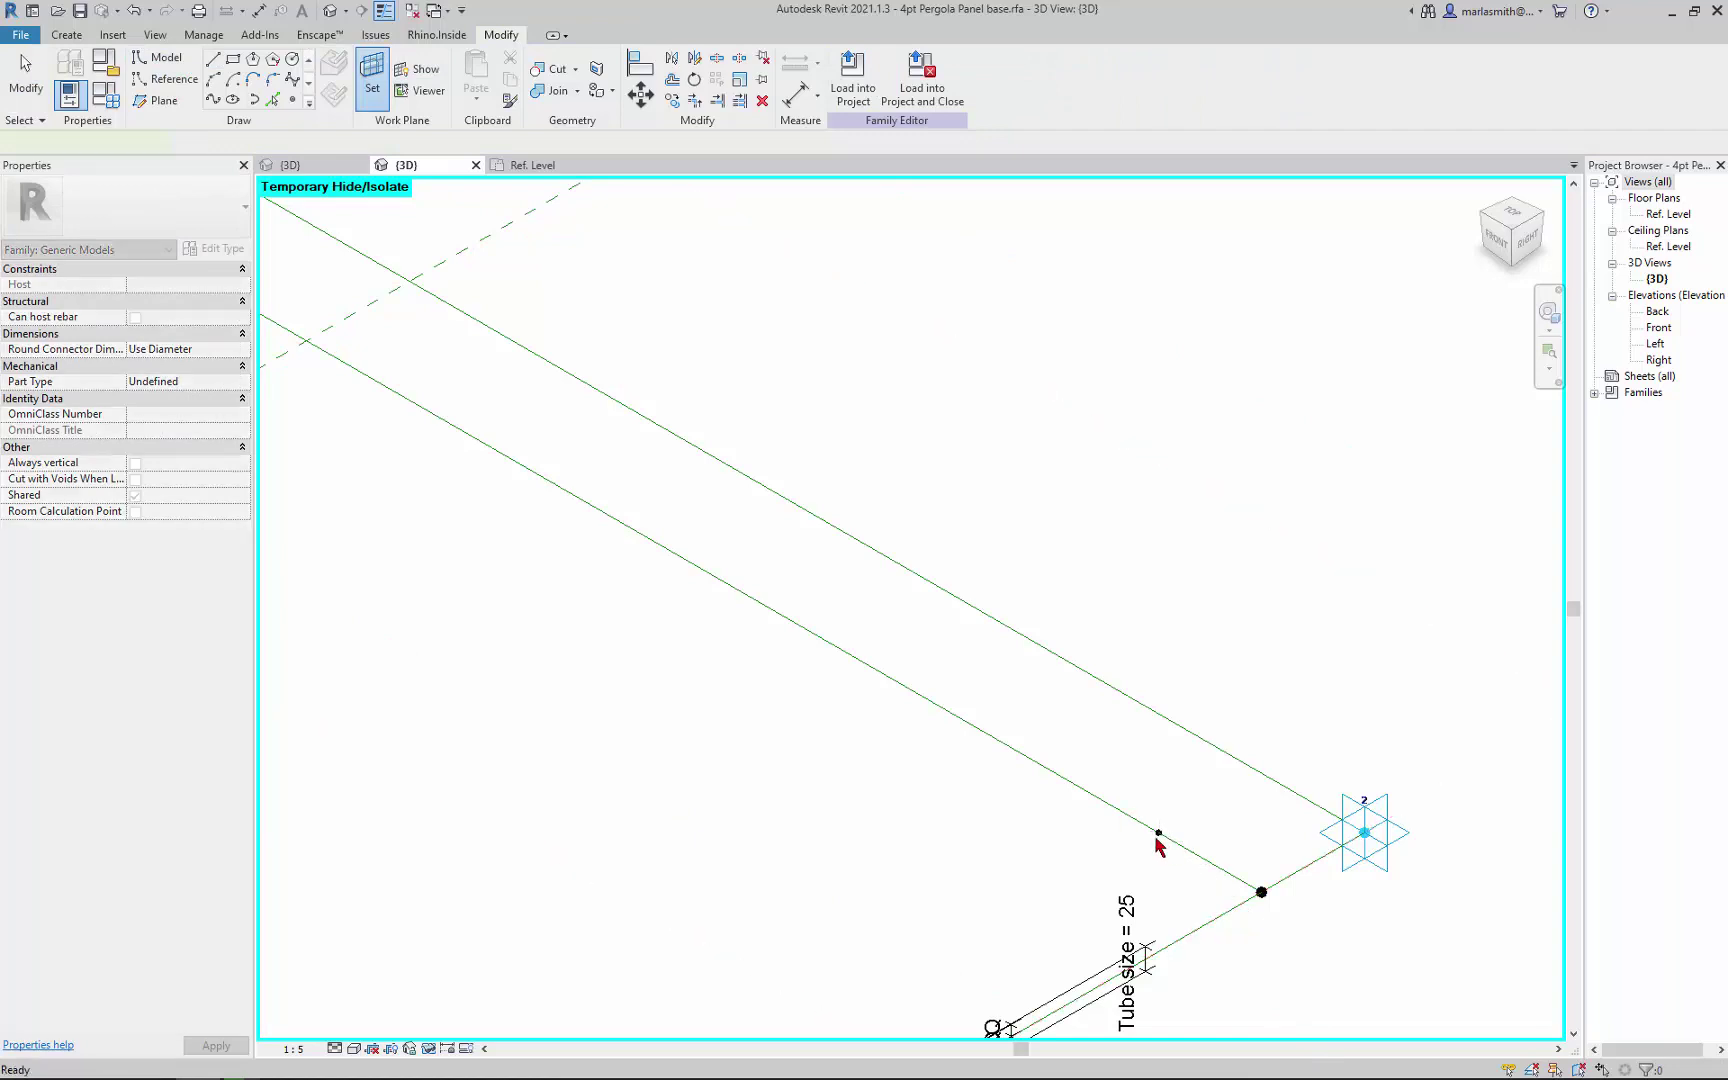
{"action": "left_click", "coordinate": [940, 958]}
{"action": "key", "text": "Escape"}
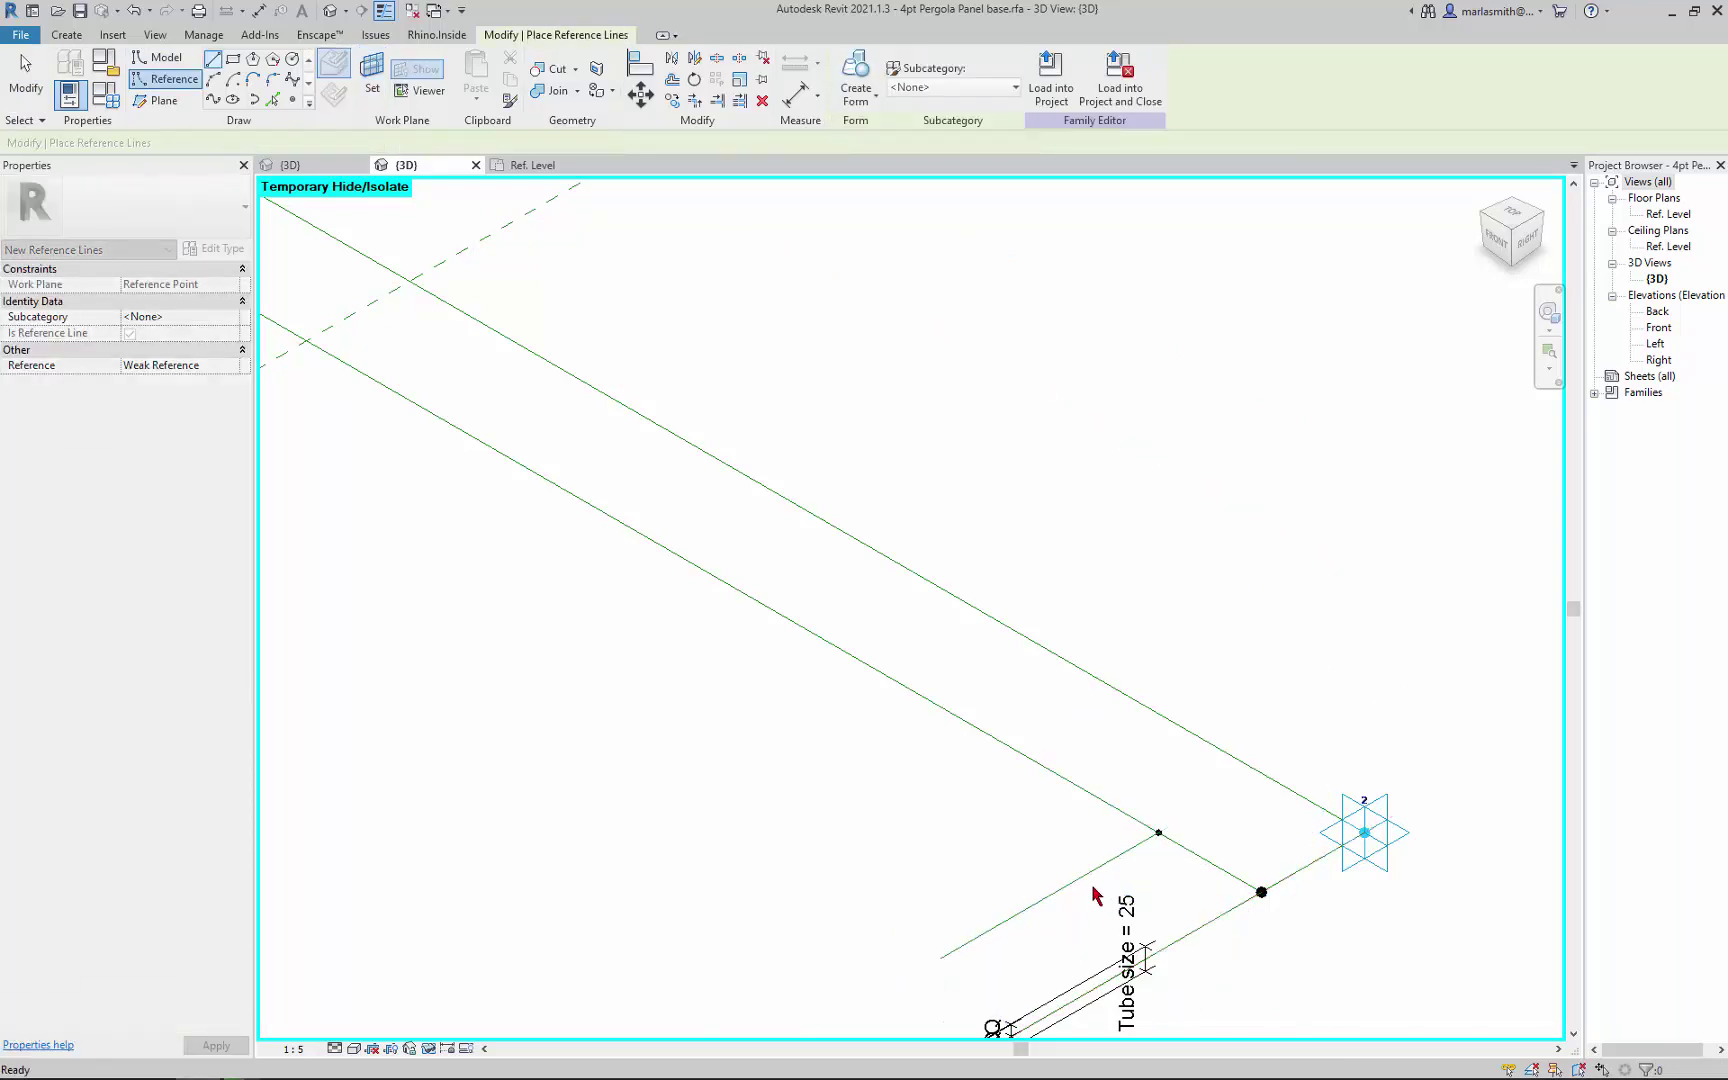
{"action": "key", "text": "Escape"}
Step: Label the new line's 255 dimension as top panel length, resizing it to 200
{"action": "left_click", "coordinate": [1100, 950]}
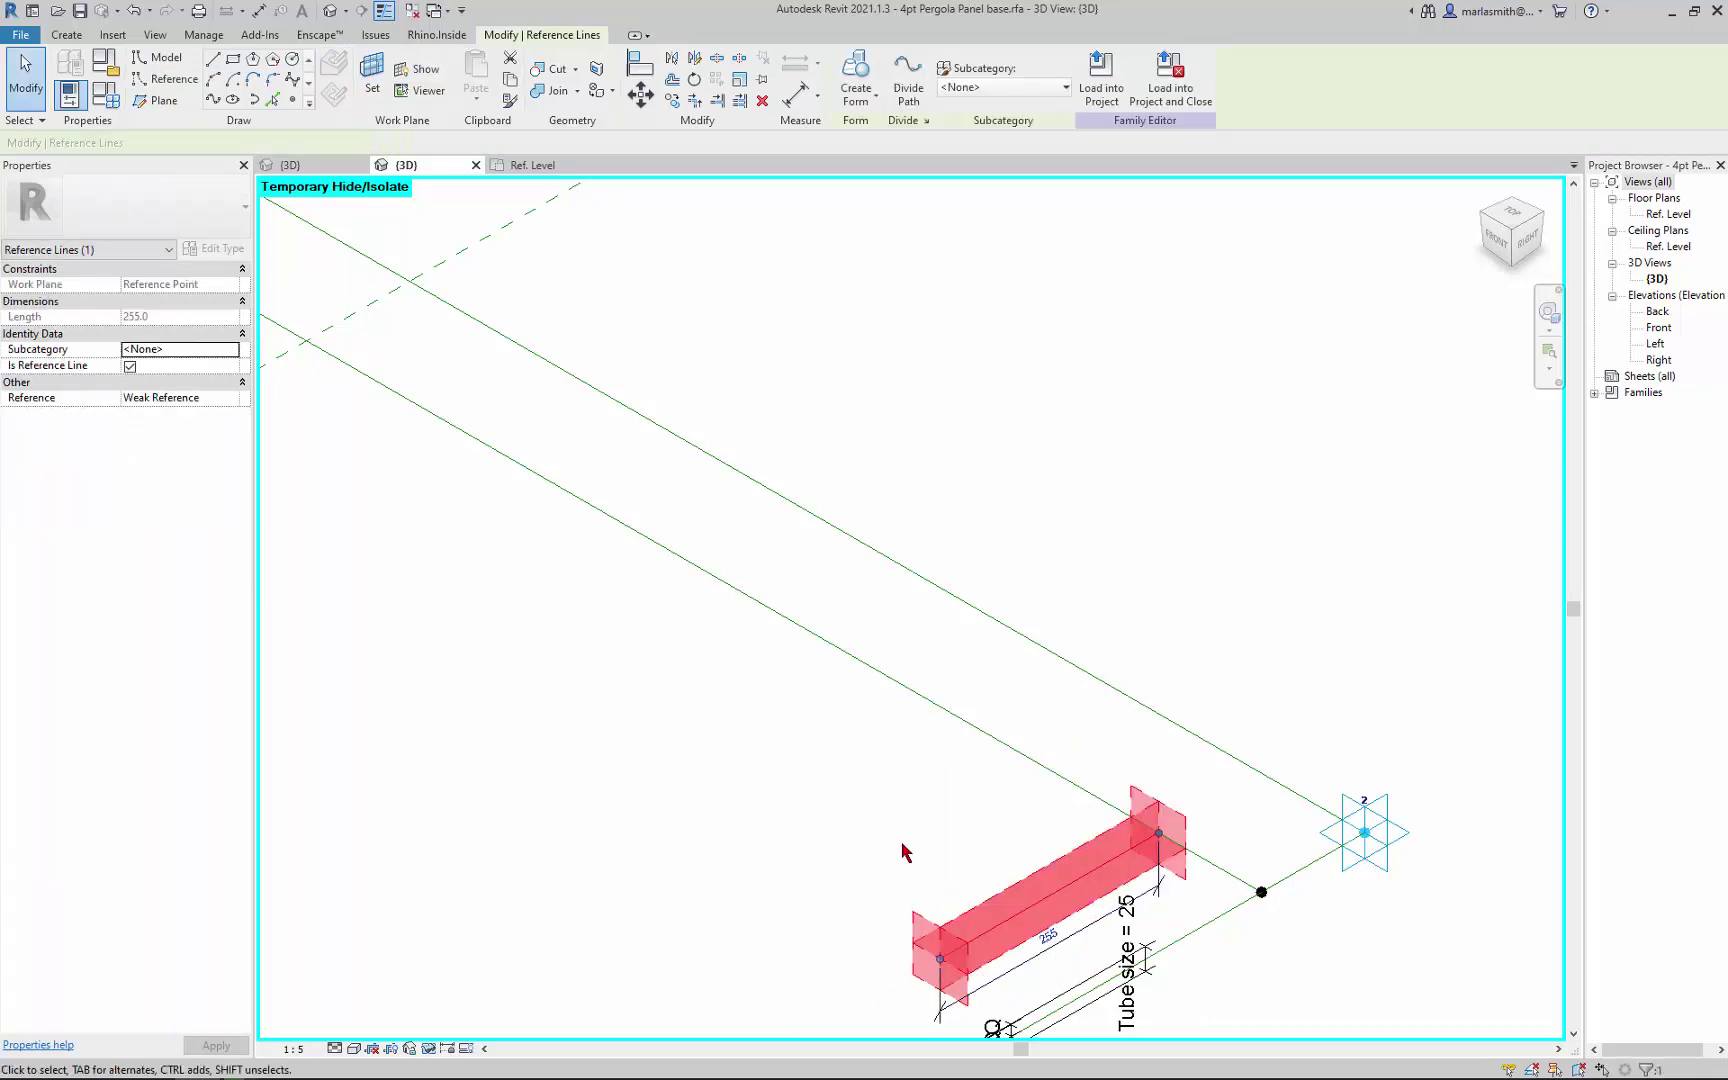
{"action": "left_click", "coordinate": [1045, 933]}
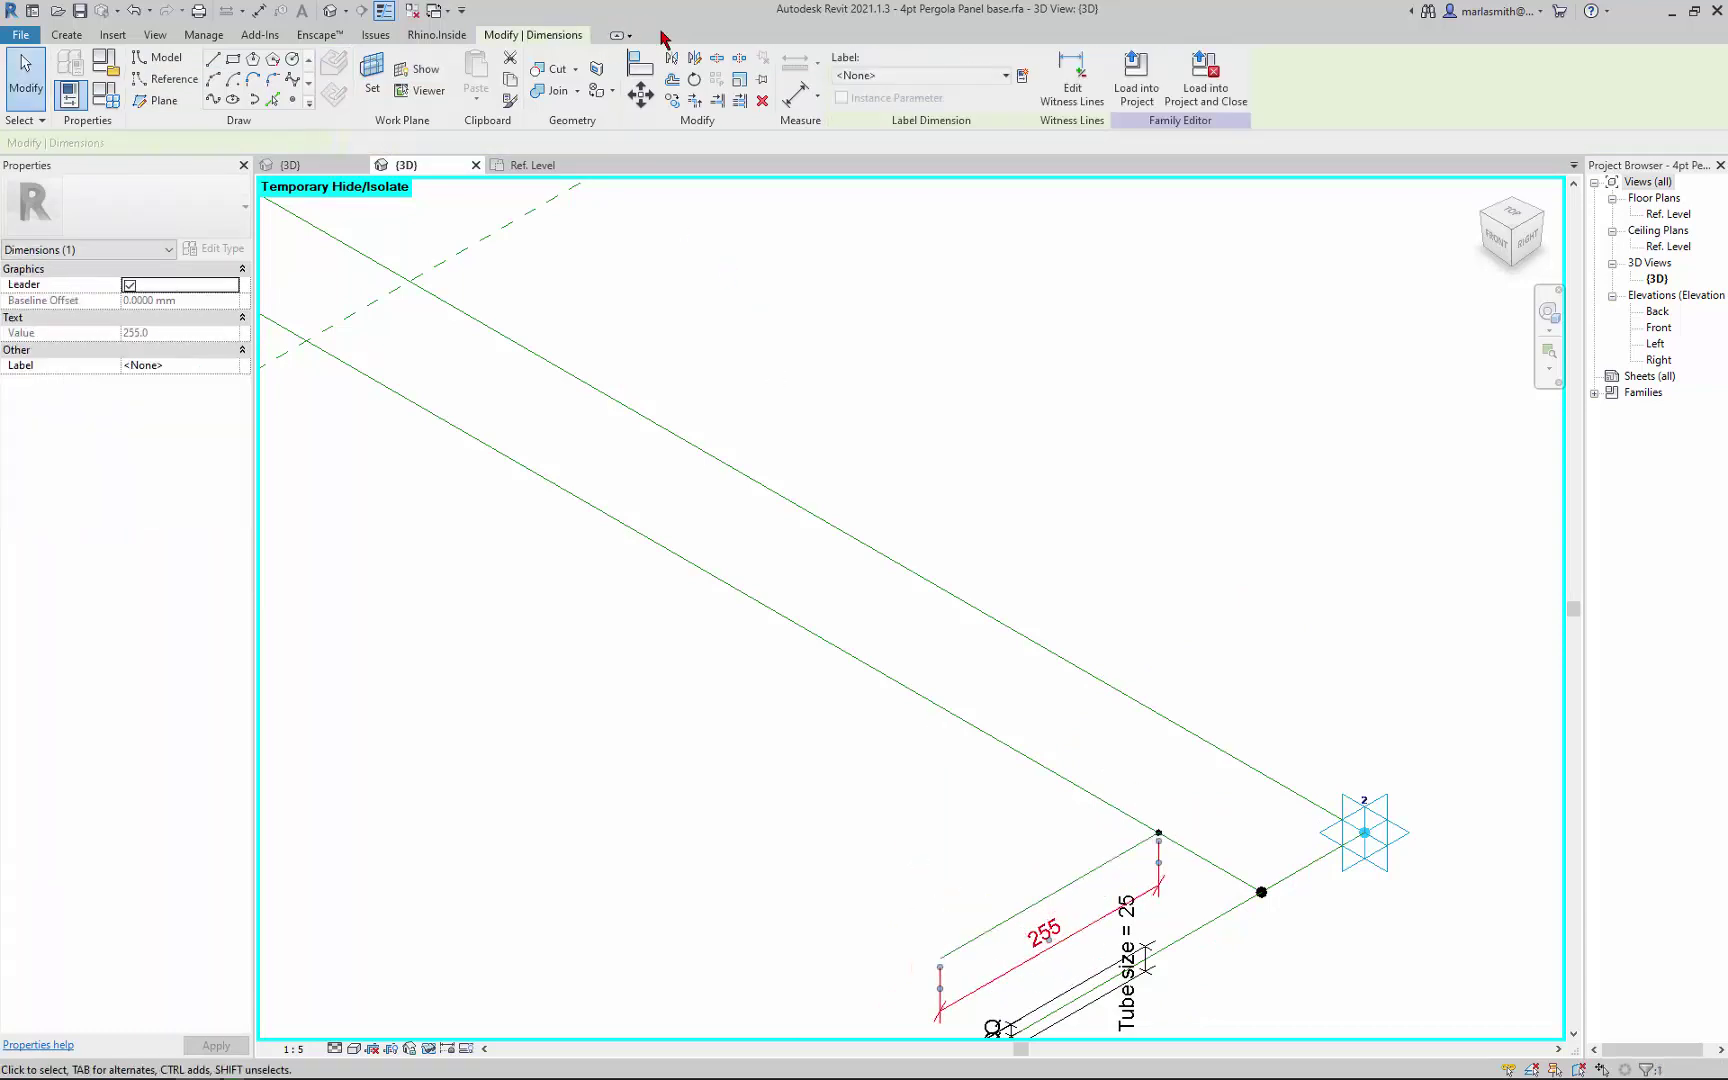
{"action": "left_click", "coordinate": [1000, 76]}
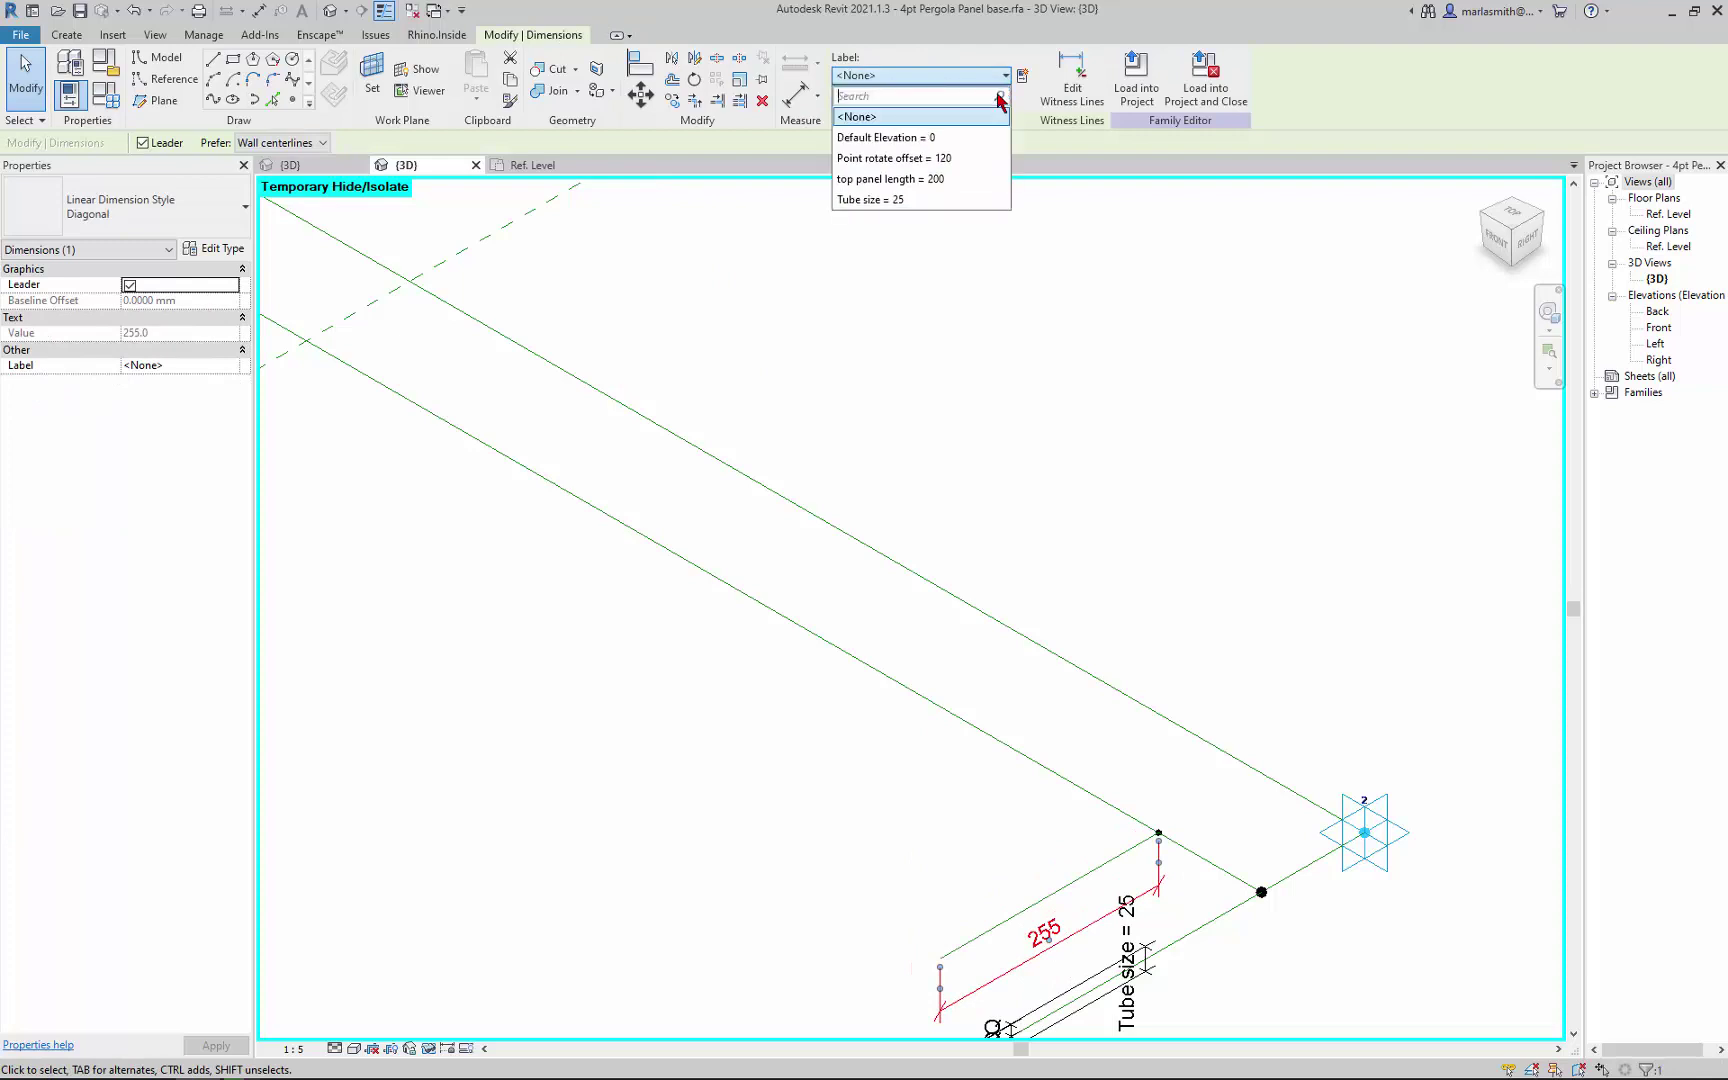
{"action": "left_click", "coordinate": [962, 180]}
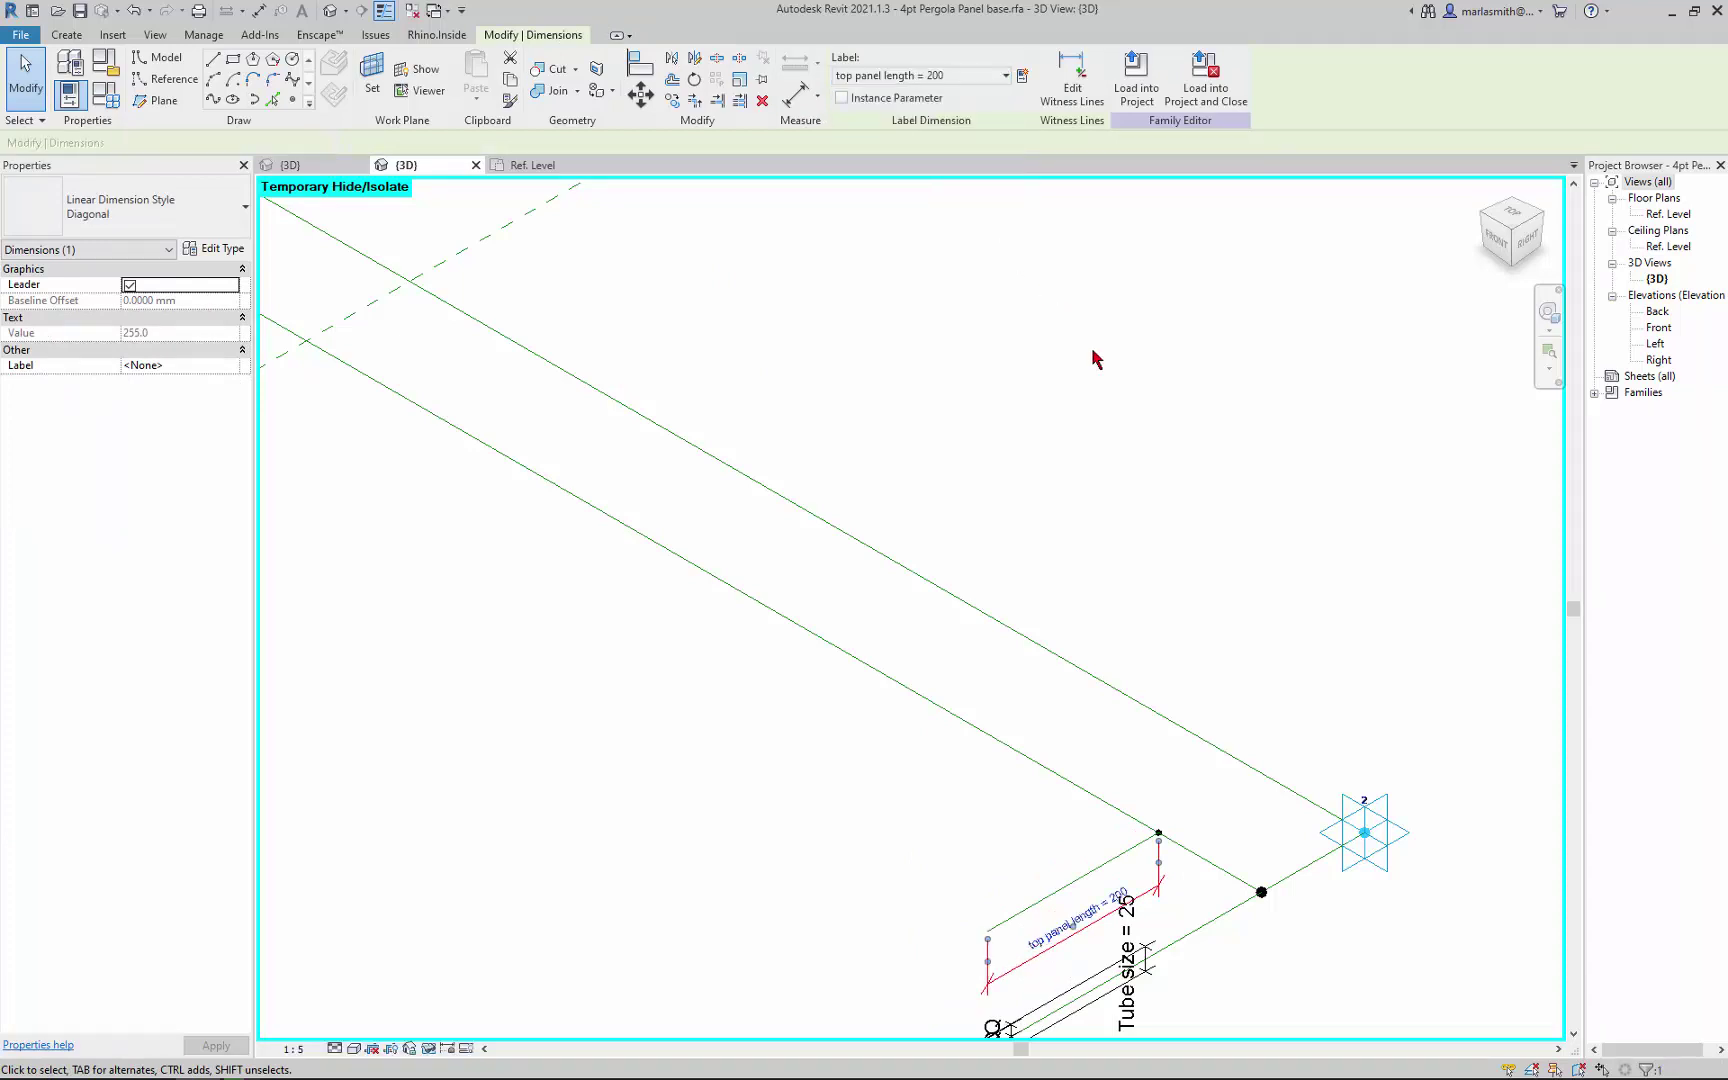
{"action": "left_click", "coordinate": [1097, 359]}
{"action": "scroll", "coordinate": [1165, 620], "scroll_direction": "down", "scroll_amount": 2}
Step: Test the reference point's Rotation Angle at 45°, then reset it to 0°
{"action": "scroll", "coordinate": [1163, 665], "scroll_direction": "up", "scroll_amount": 2}
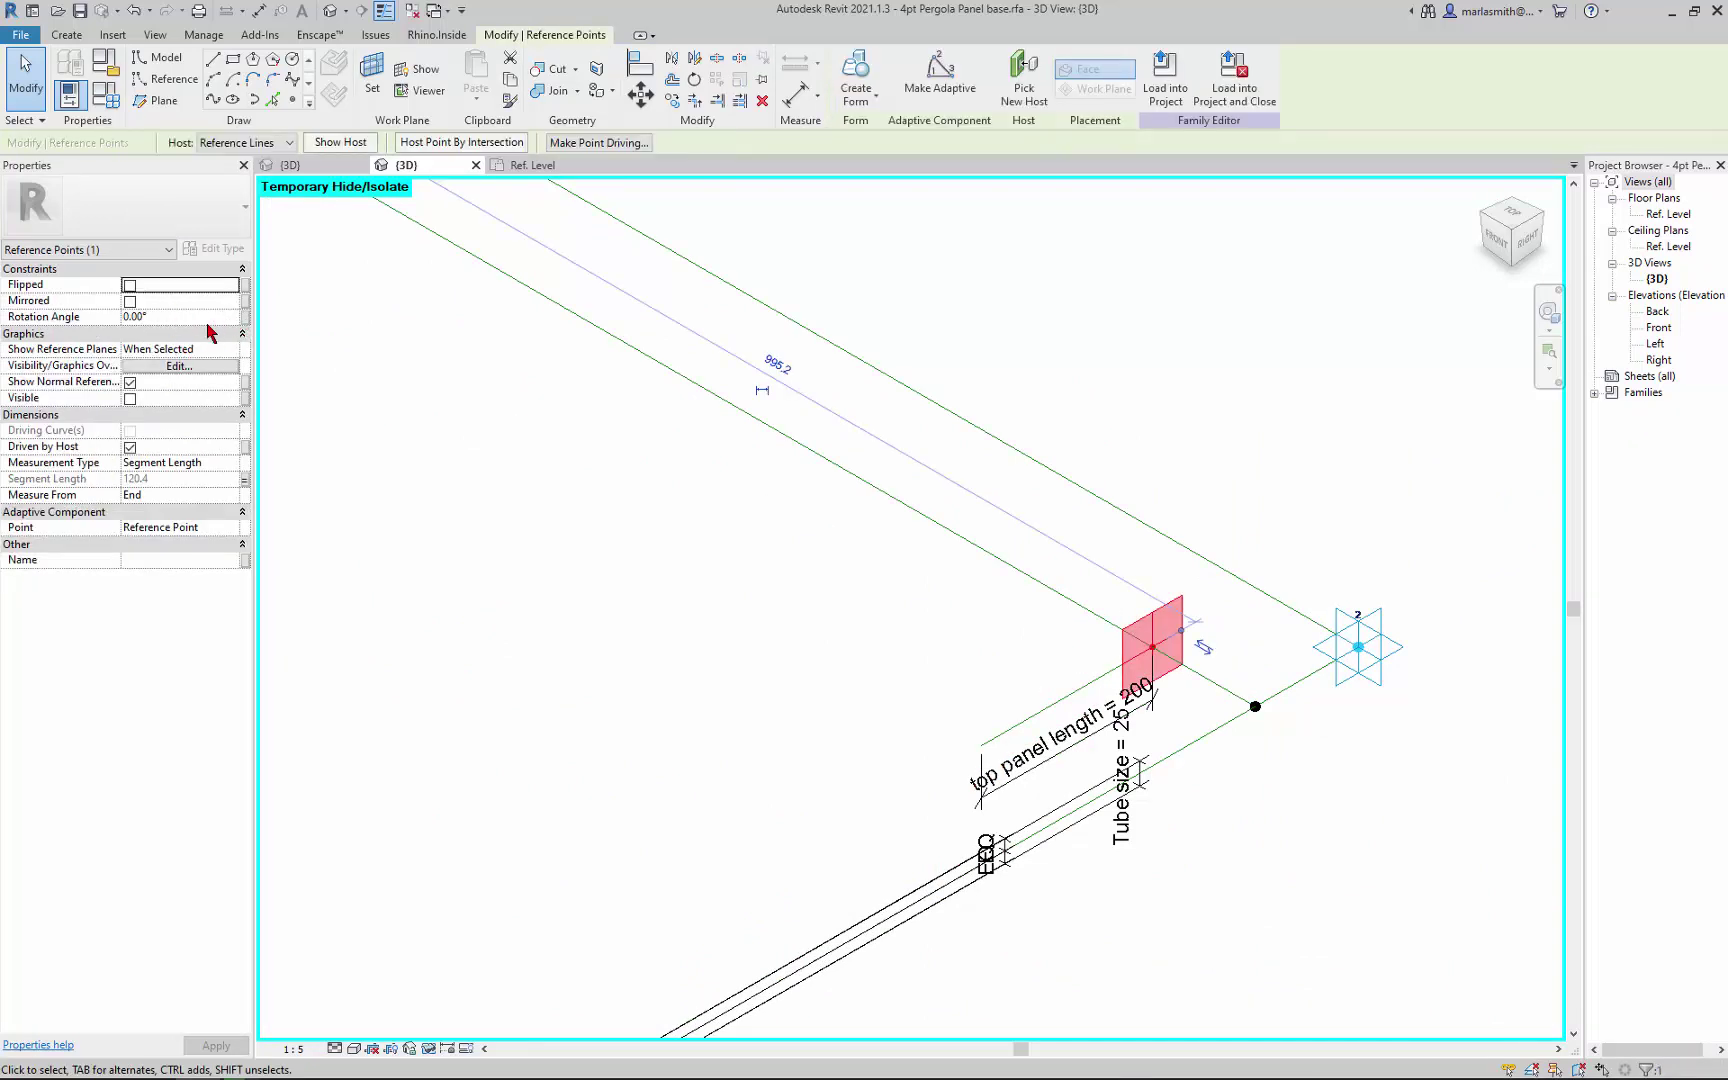
{"action": "left_click", "coordinate": [207, 322]}
{"action": "key", "text": "Return"}
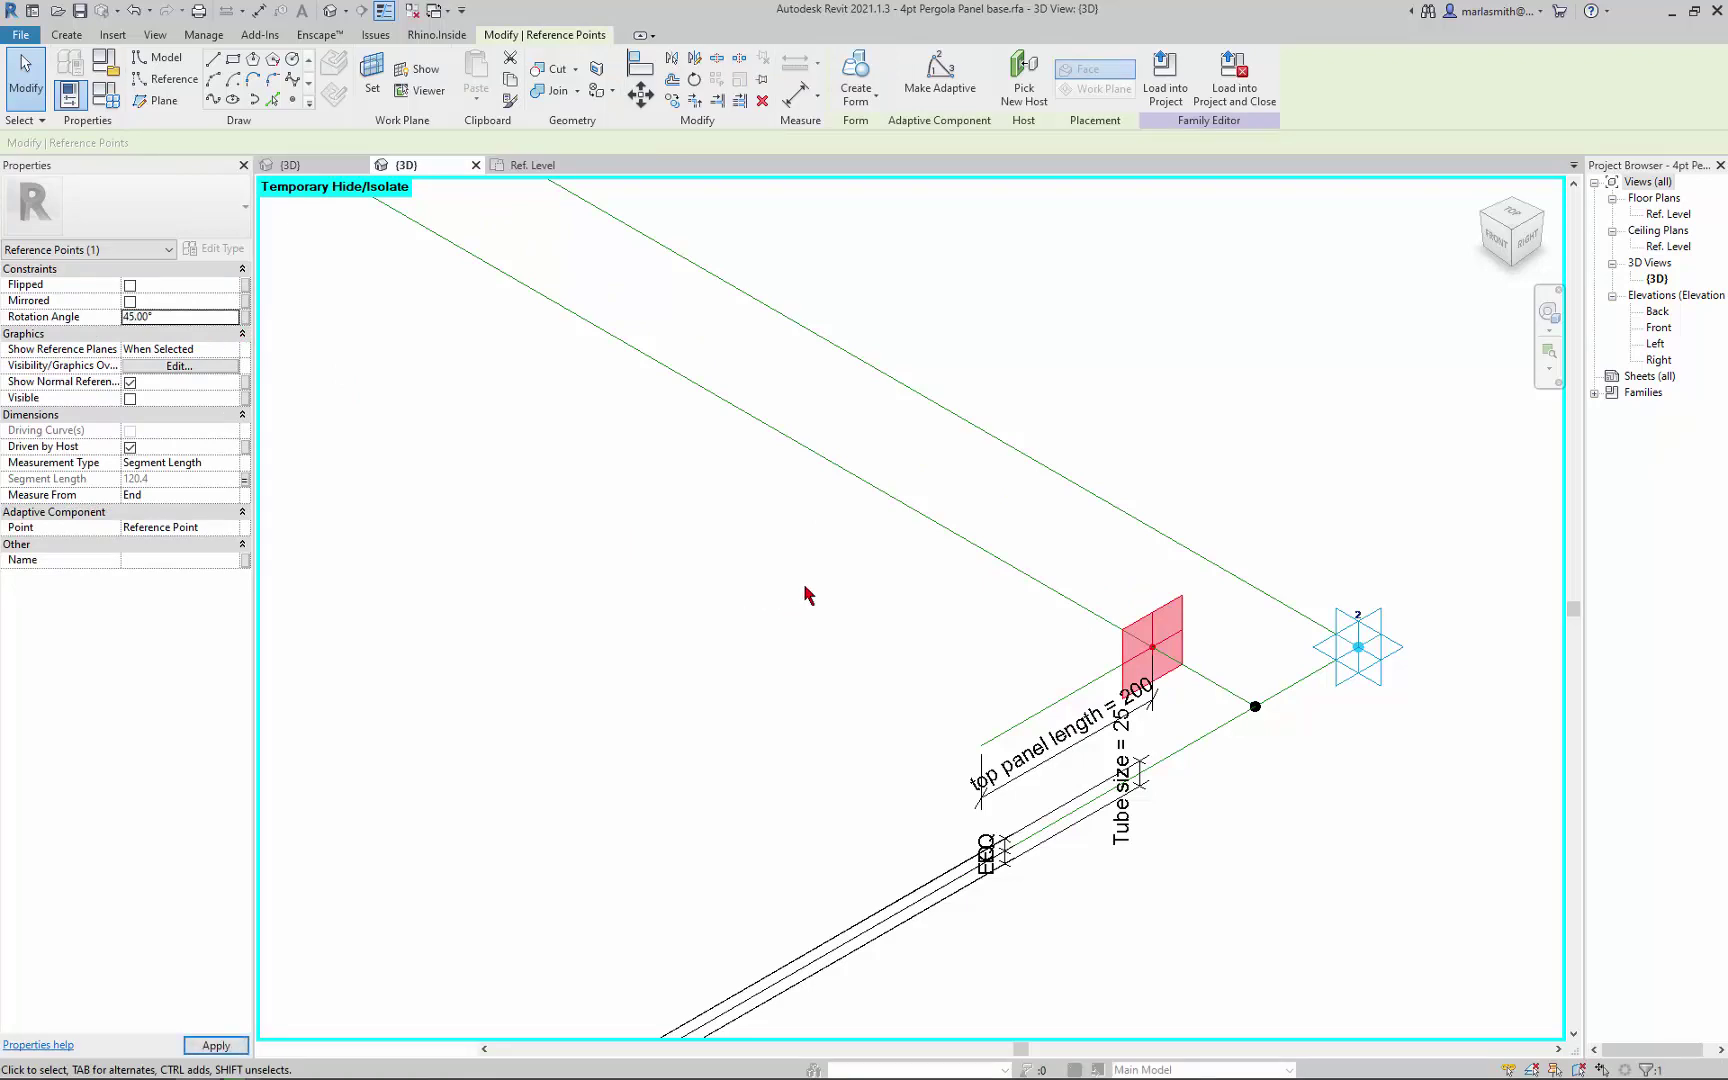
{"action": "left_click", "coordinate": [174, 322]}
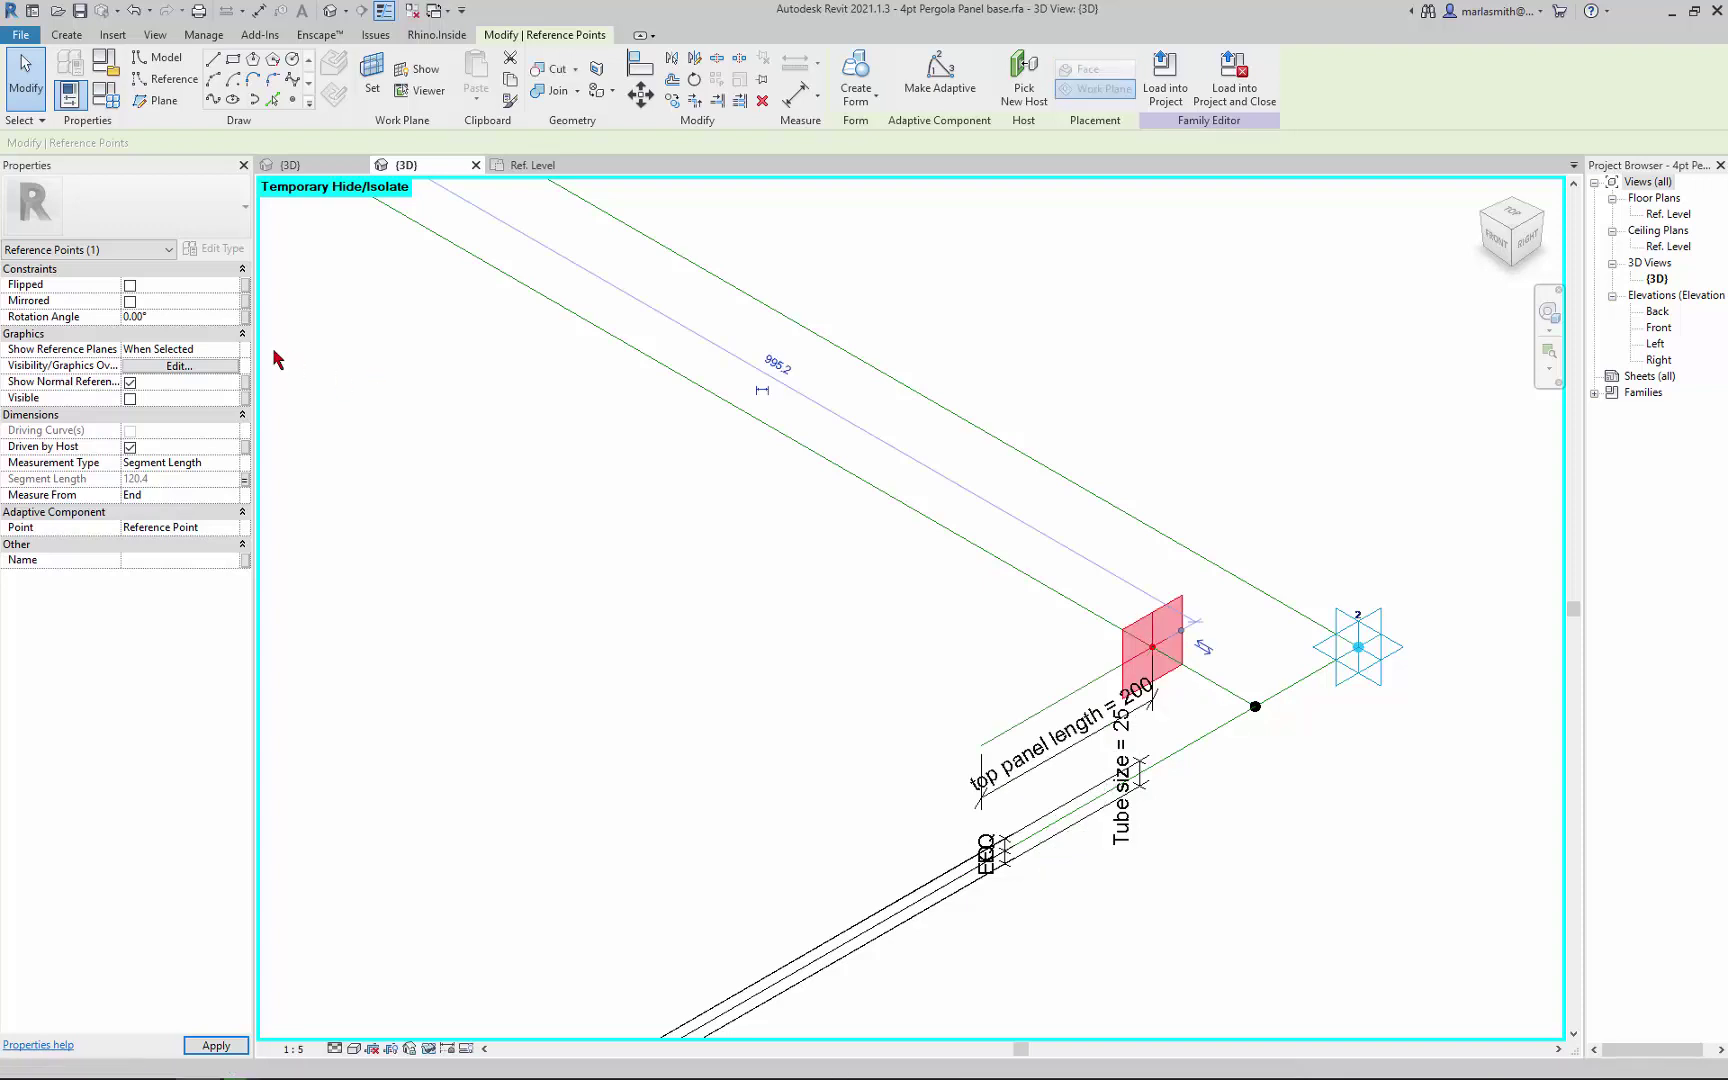
Step: Associate the Rotation Angle with a new family parameter named angle
{"action": "left_click", "coordinate": [245, 317]}
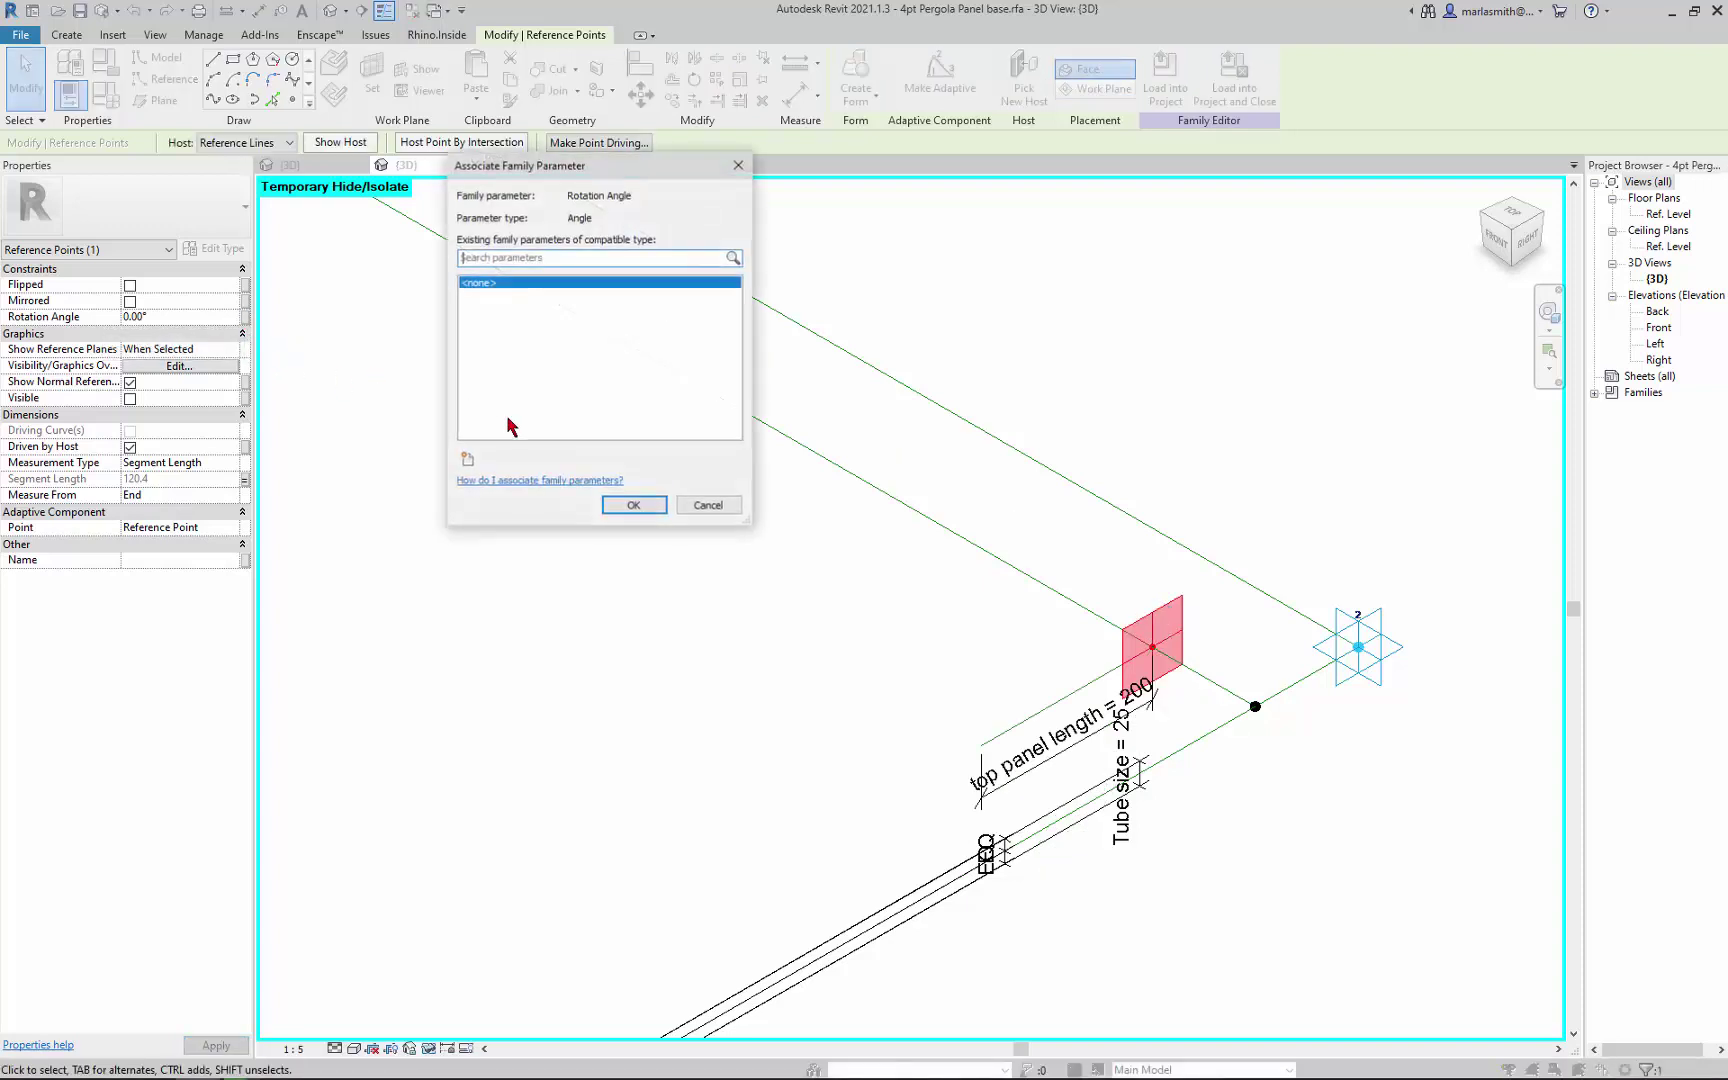
{"action": "left_click", "coordinate": [479, 469]}
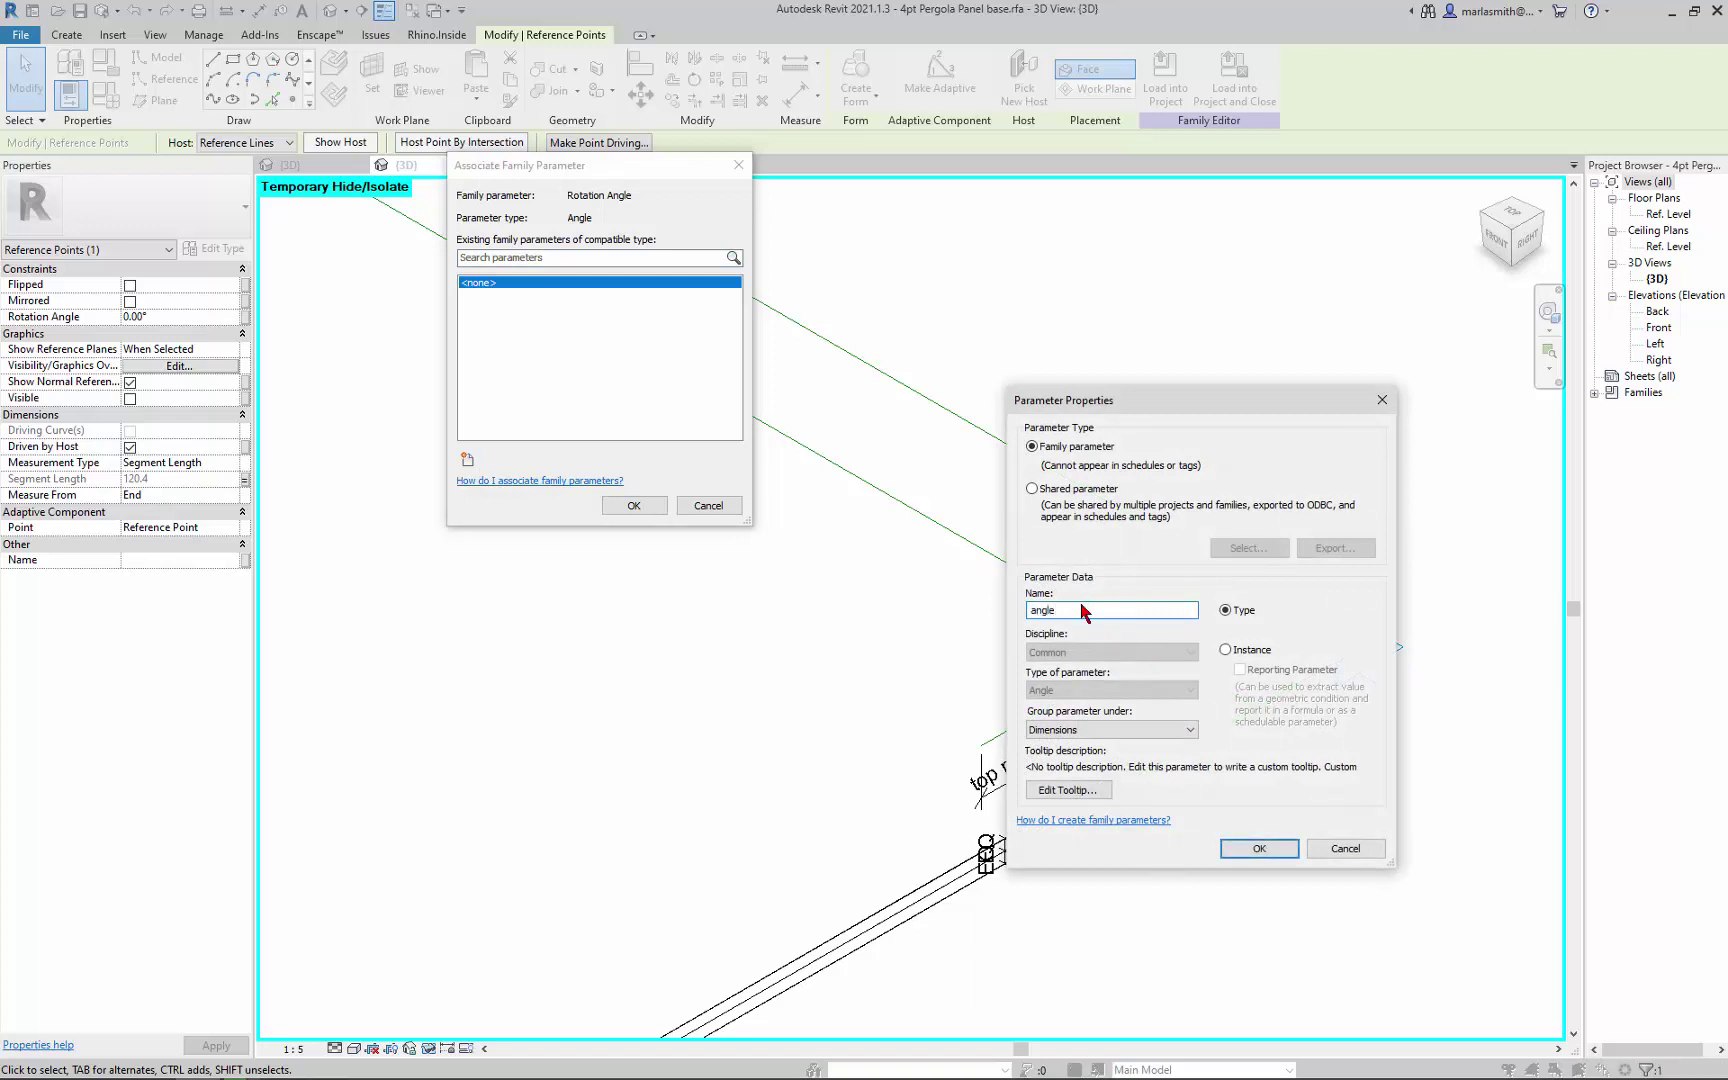
{"action": "left_click", "coordinate": [1257, 848]}
{"action": "left_click", "coordinate": [634, 506]}
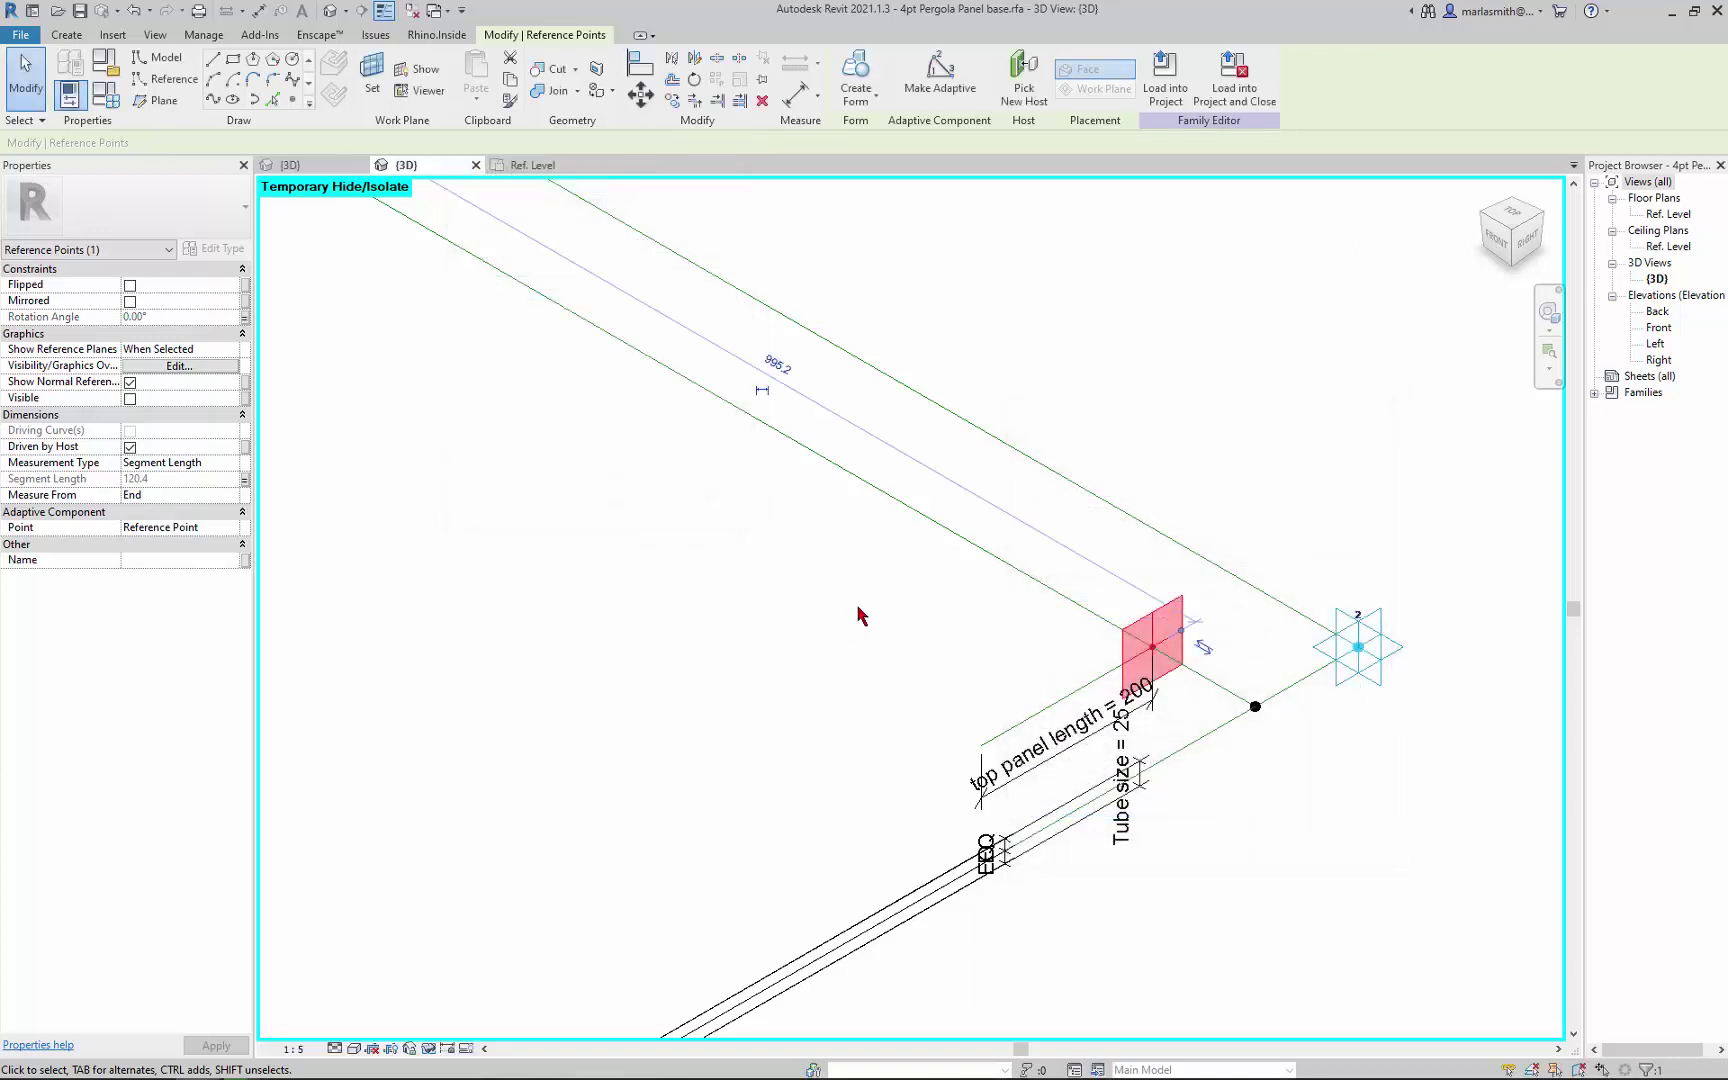
{"action": "scroll", "coordinate": [1025, 665], "scroll_direction": "down", "scroll_amount": 3}
Step: Link the second reference point's Rotation Angle to the existing angle parameter
{"action": "scroll", "coordinate": [957, 617], "scroll_direction": "down", "scroll_amount": 2}
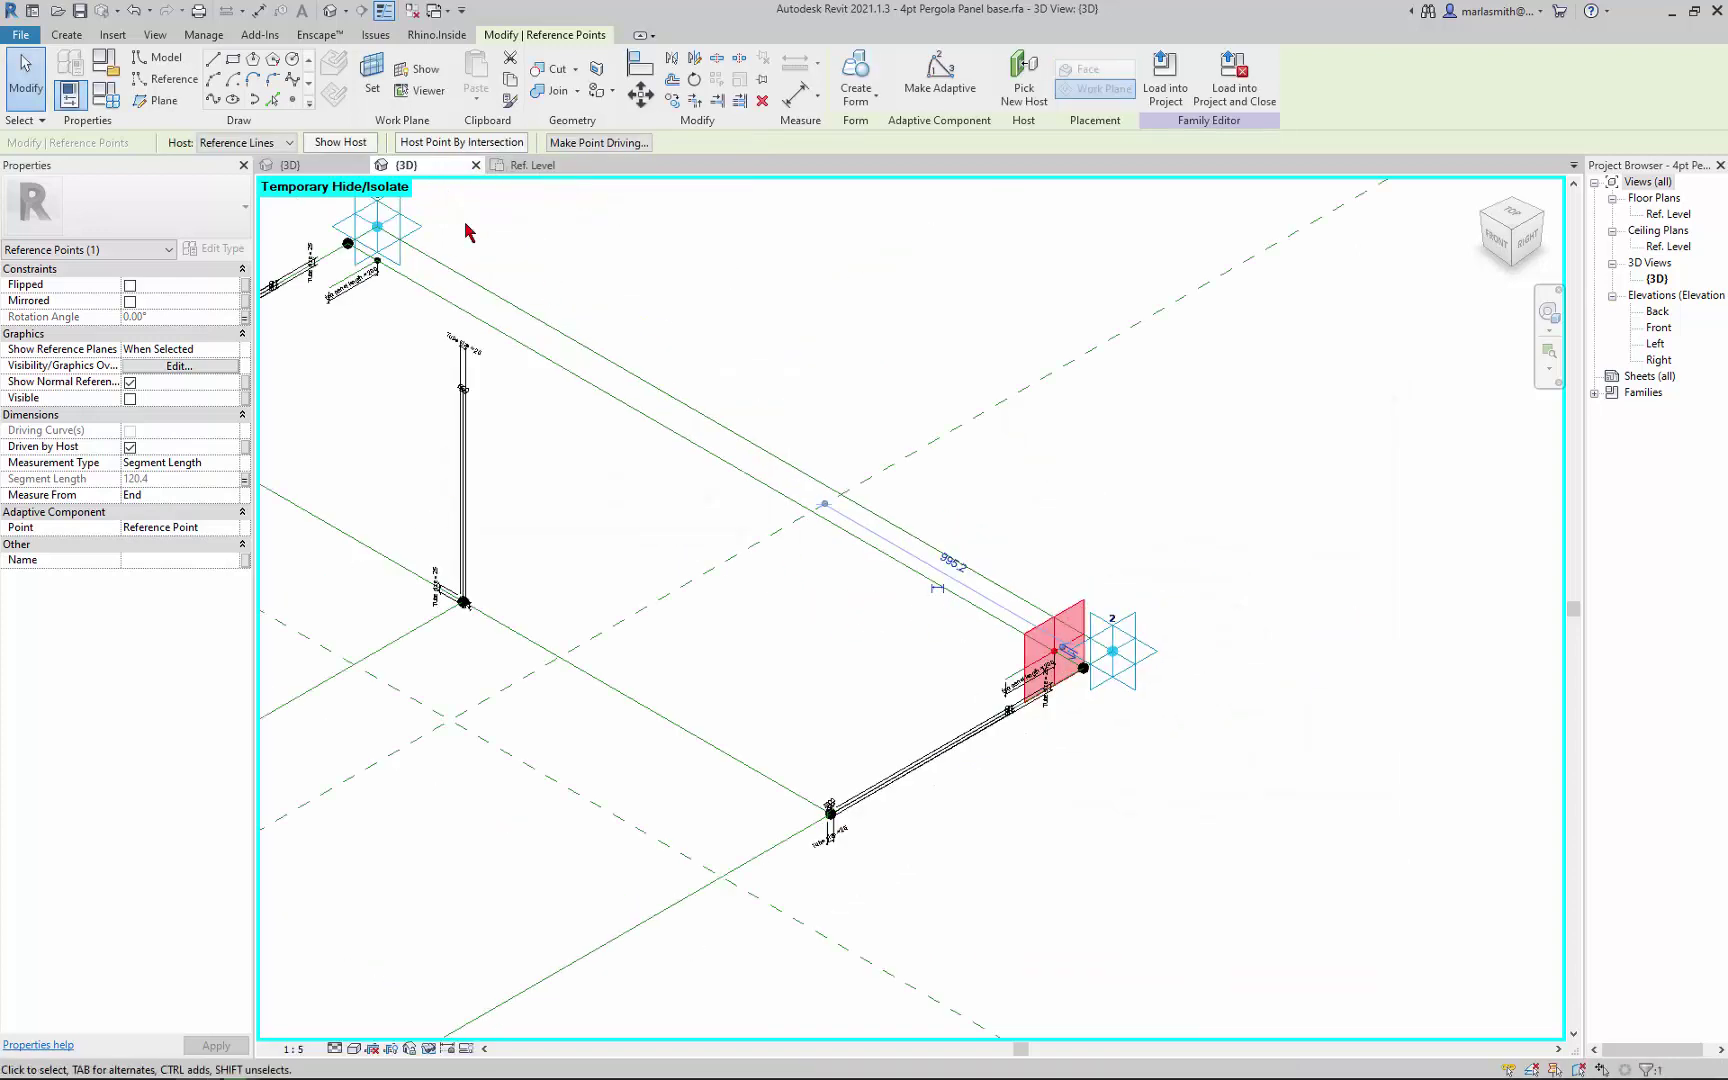
{"action": "scroll", "coordinate": [425, 298], "scroll_direction": "up", "scroll_amount": 6}
{"action": "scroll", "coordinate": [425, 298], "scroll_direction": "up", "scroll_amount": 3}
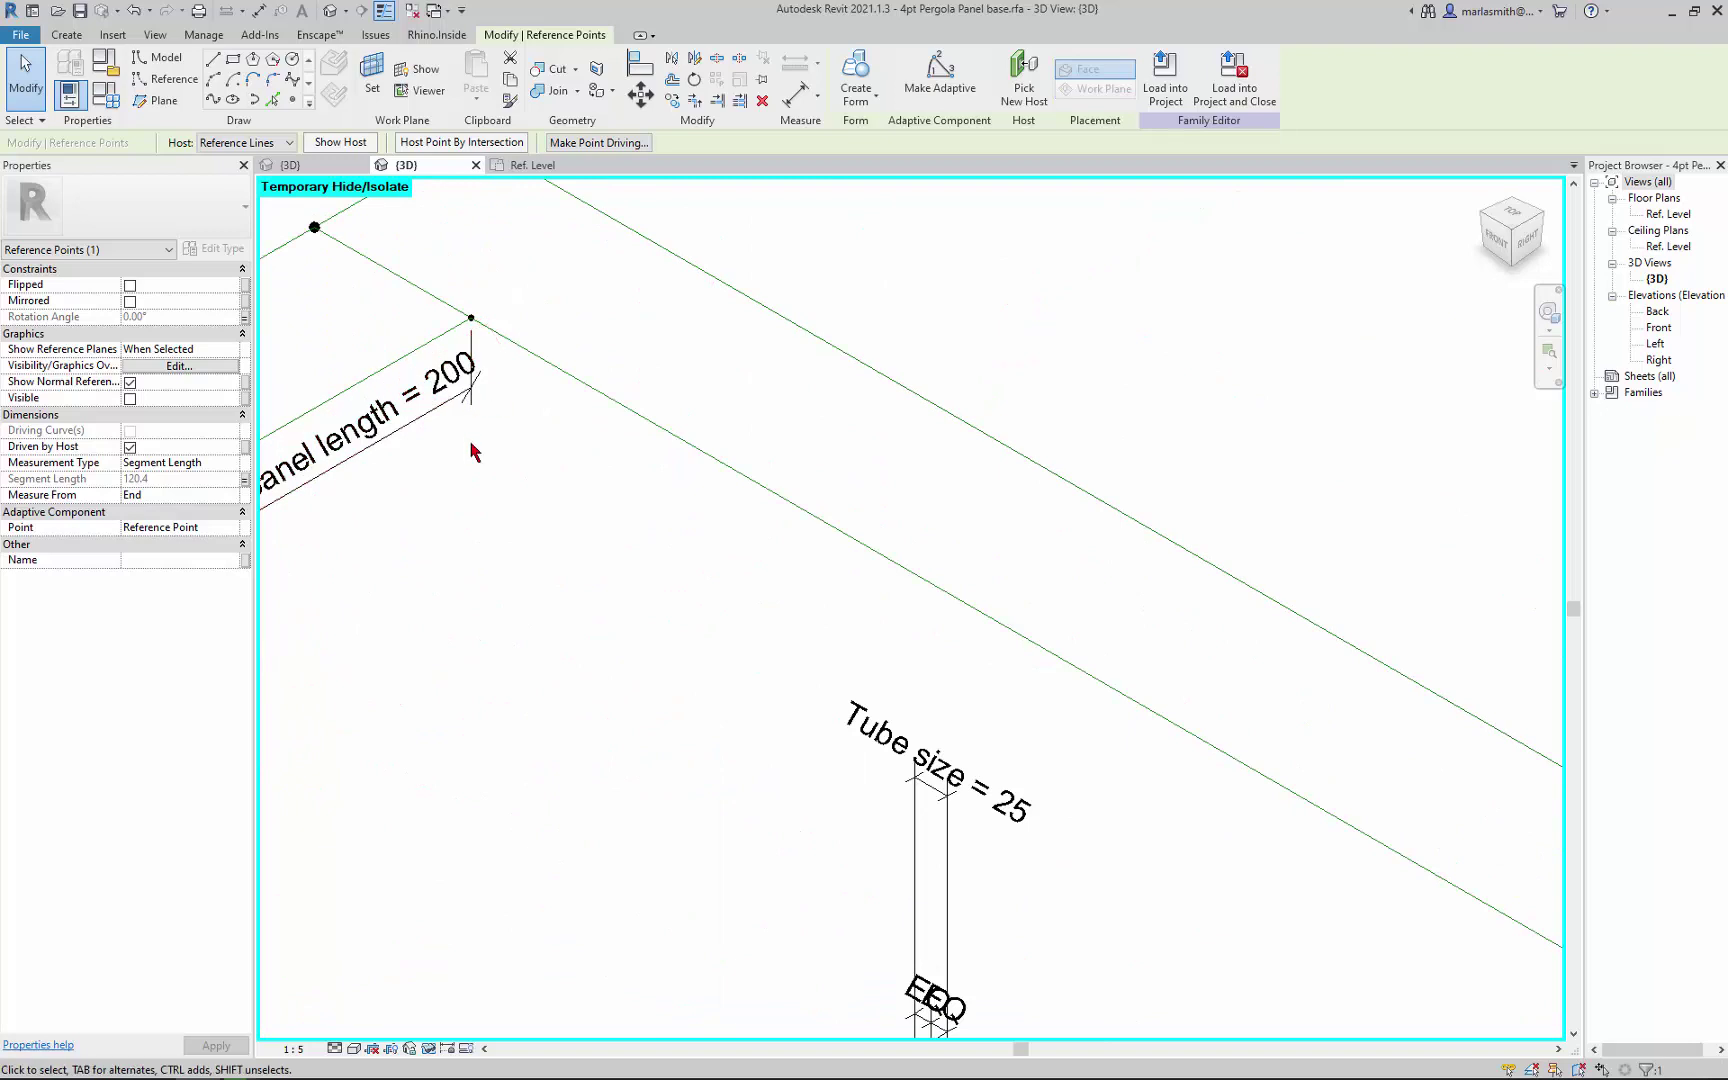
{"action": "left_click", "coordinate": [476, 455]}
{"action": "left_click", "coordinate": [471, 318]}
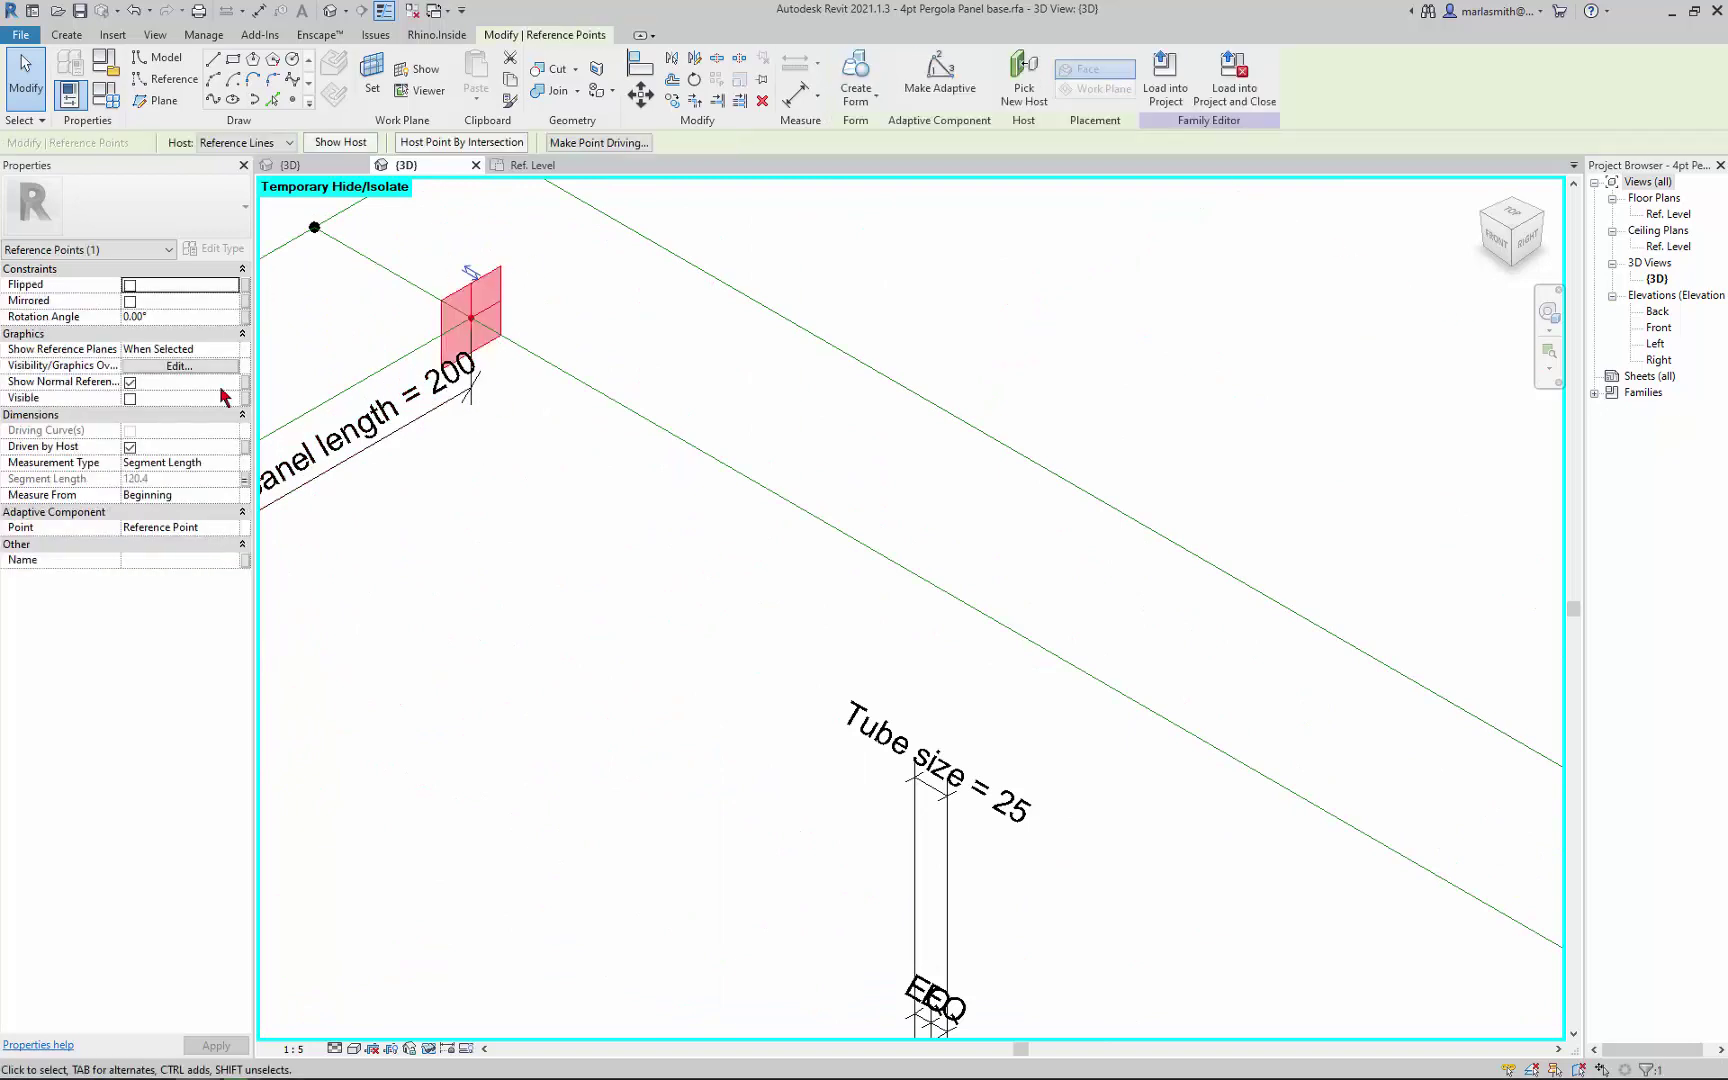
{"action": "left_click", "coordinate": [245, 317]}
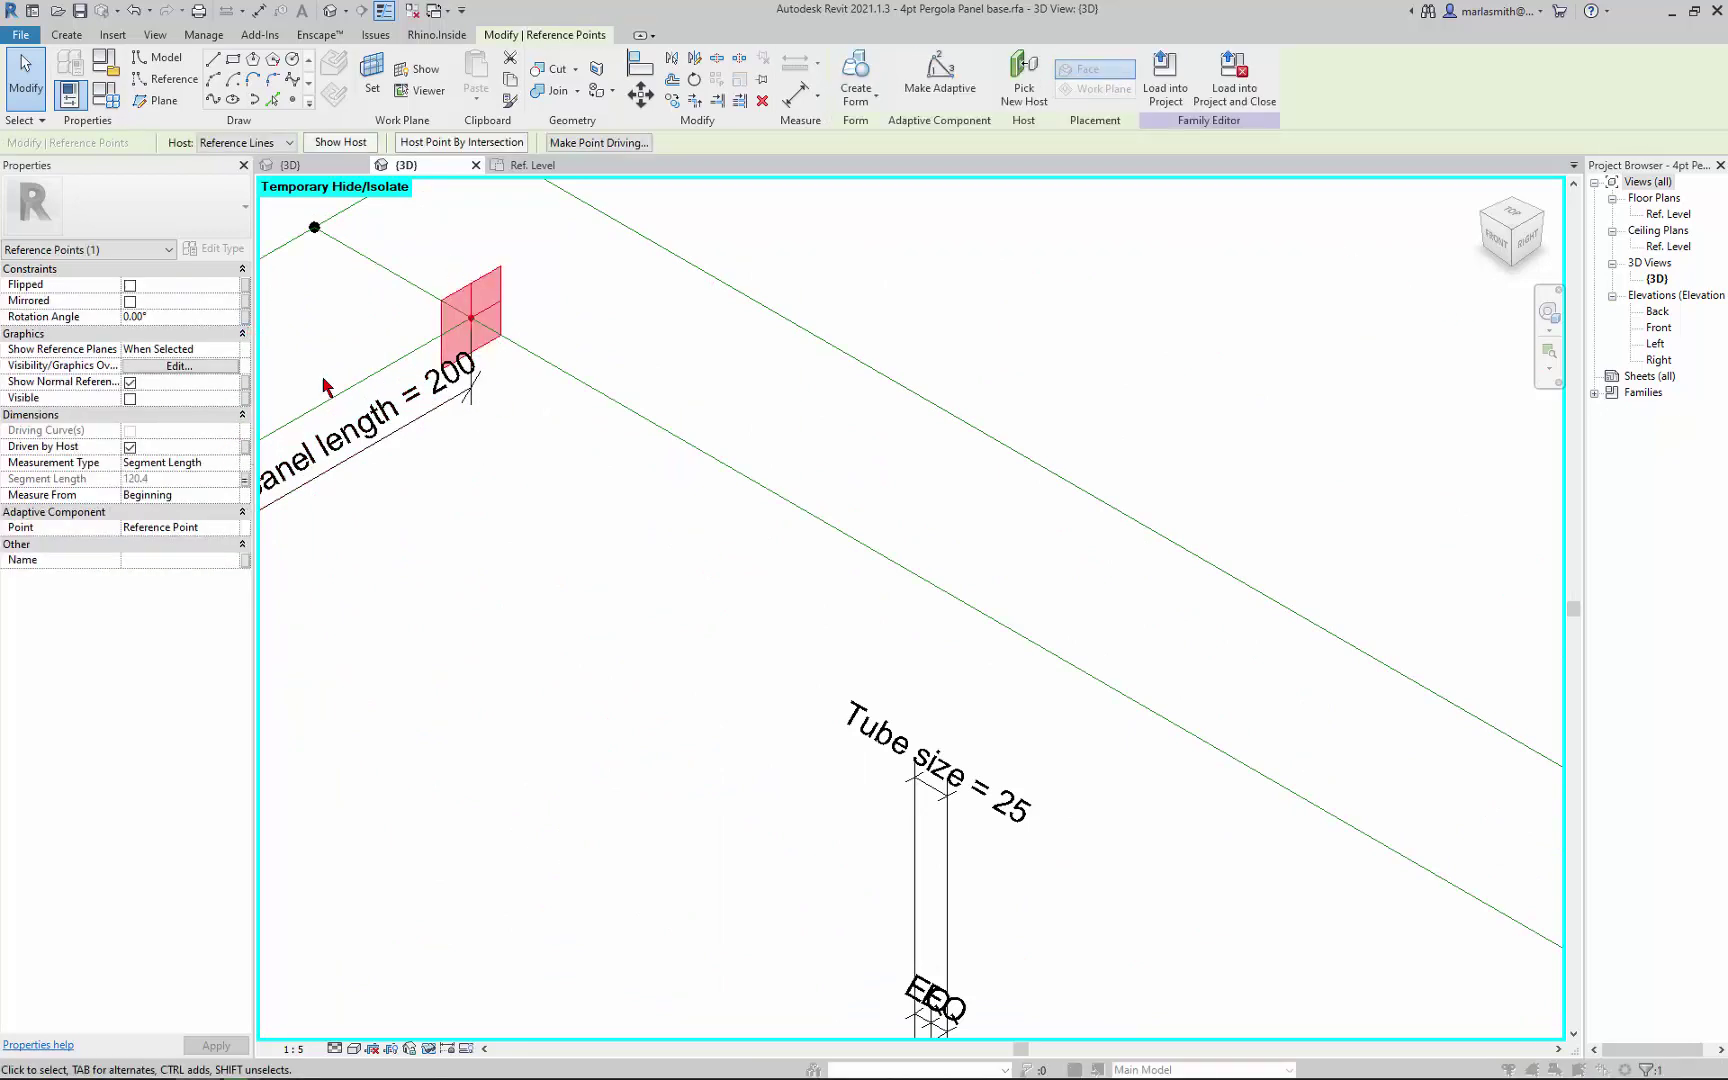
{"action": "left_click", "coordinate": [473, 295]}
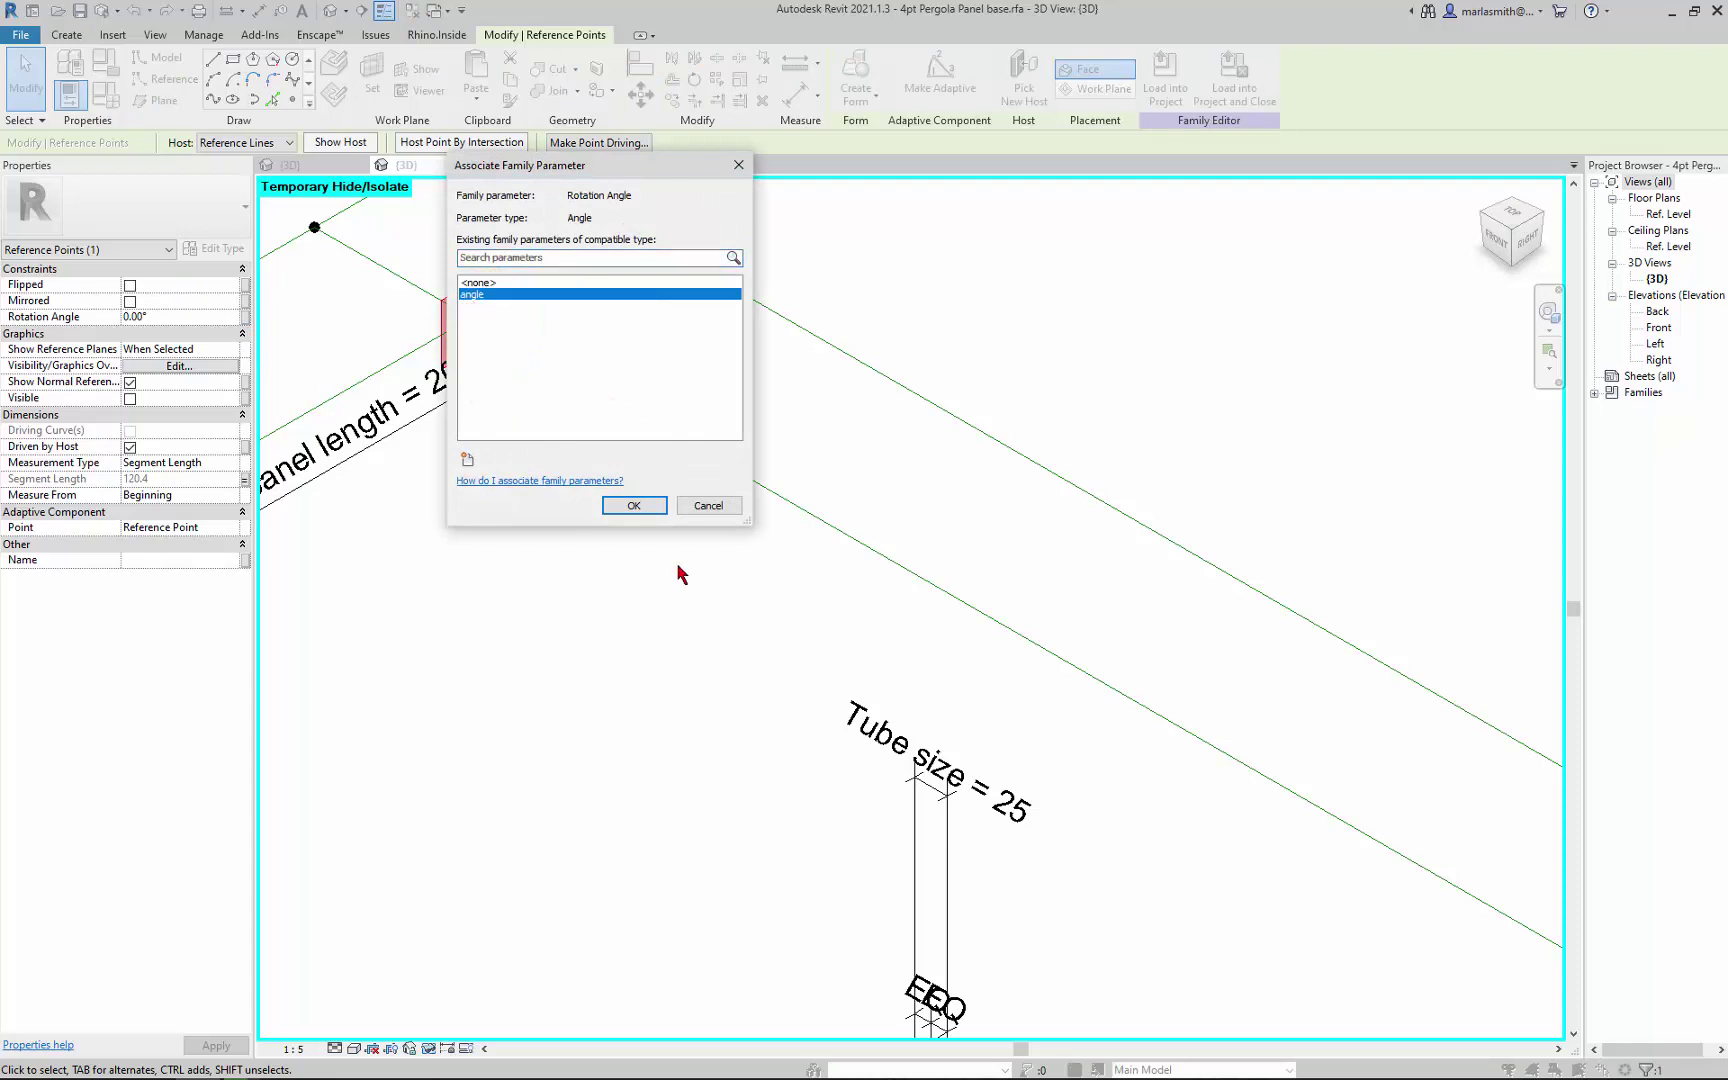
{"action": "left_click", "coordinate": [651, 511]}
{"action": "left_click", "coordinate": [960, 306]}
{"action": "scroll", "coordinate": [852, 397], "scroll_direction": "down", "scroll_amount": 3}
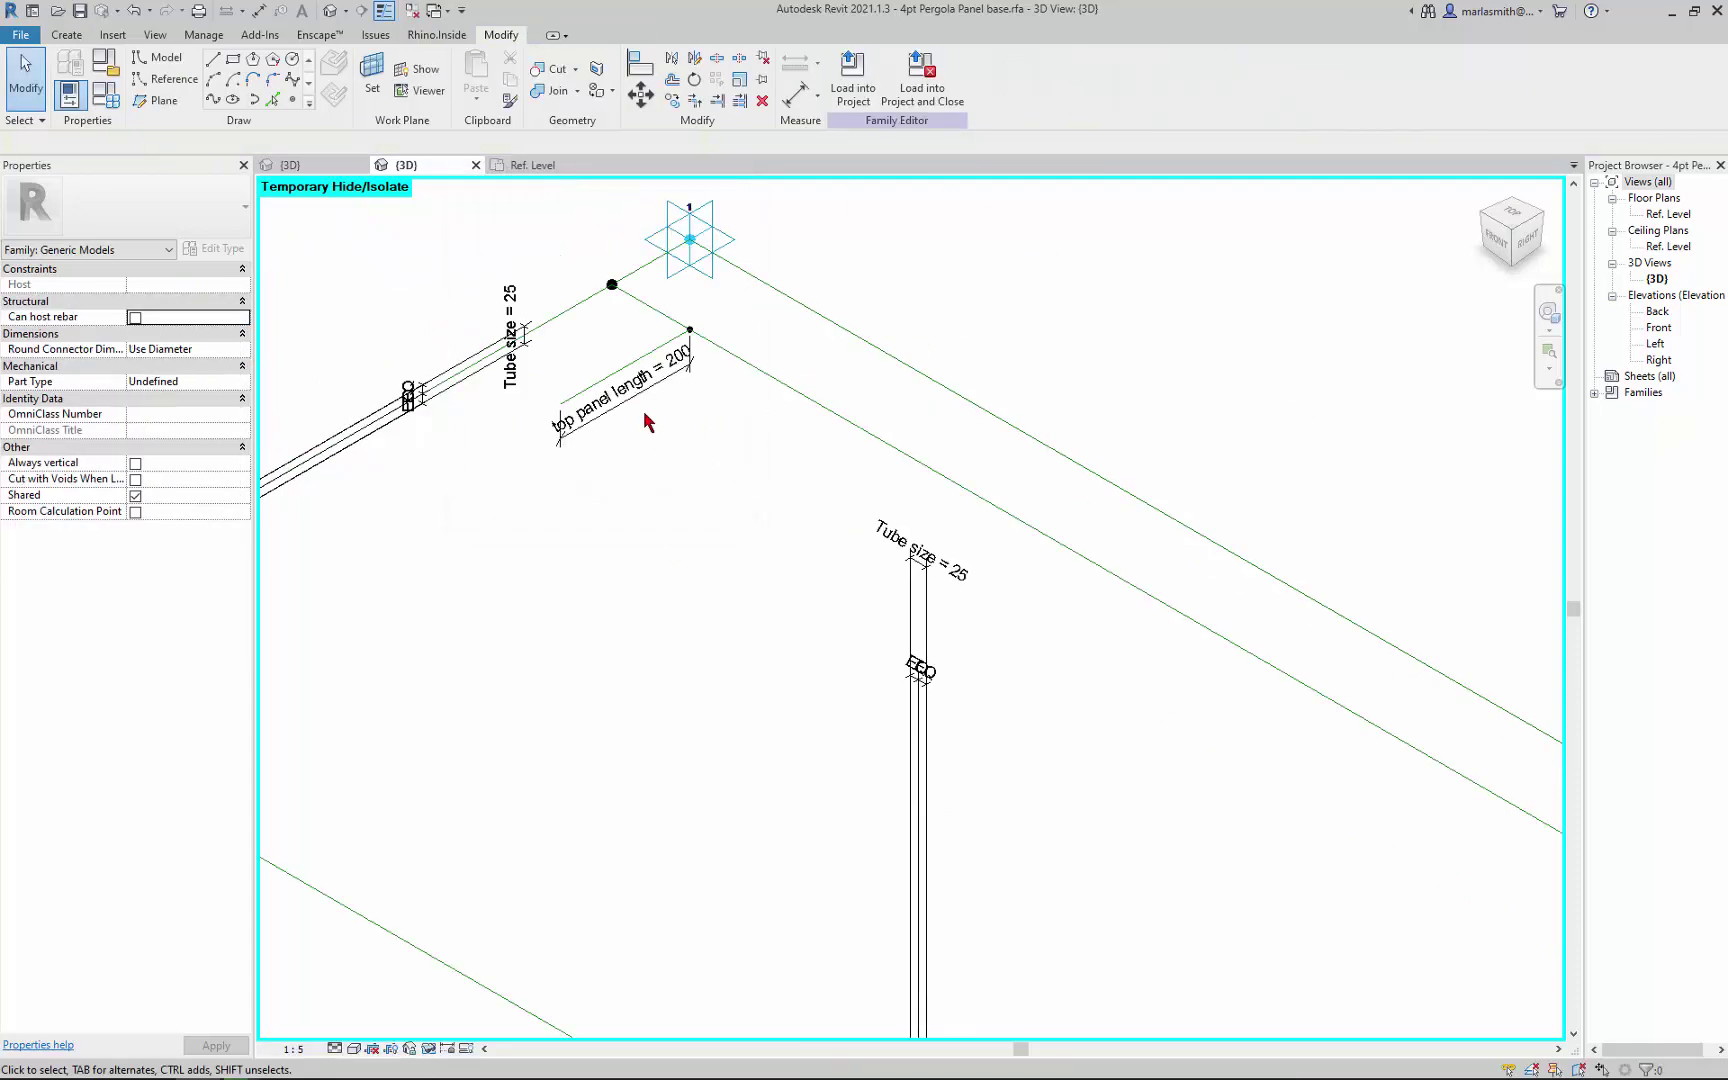
{"action": "scroll", "coordinate": [648, 422], "scroll_direction": "down", "scroll_amount": 2}
{"action": "scroll", "coordinate": [648, 422], "scroll_direction": "up", "scroll_amount": 3}
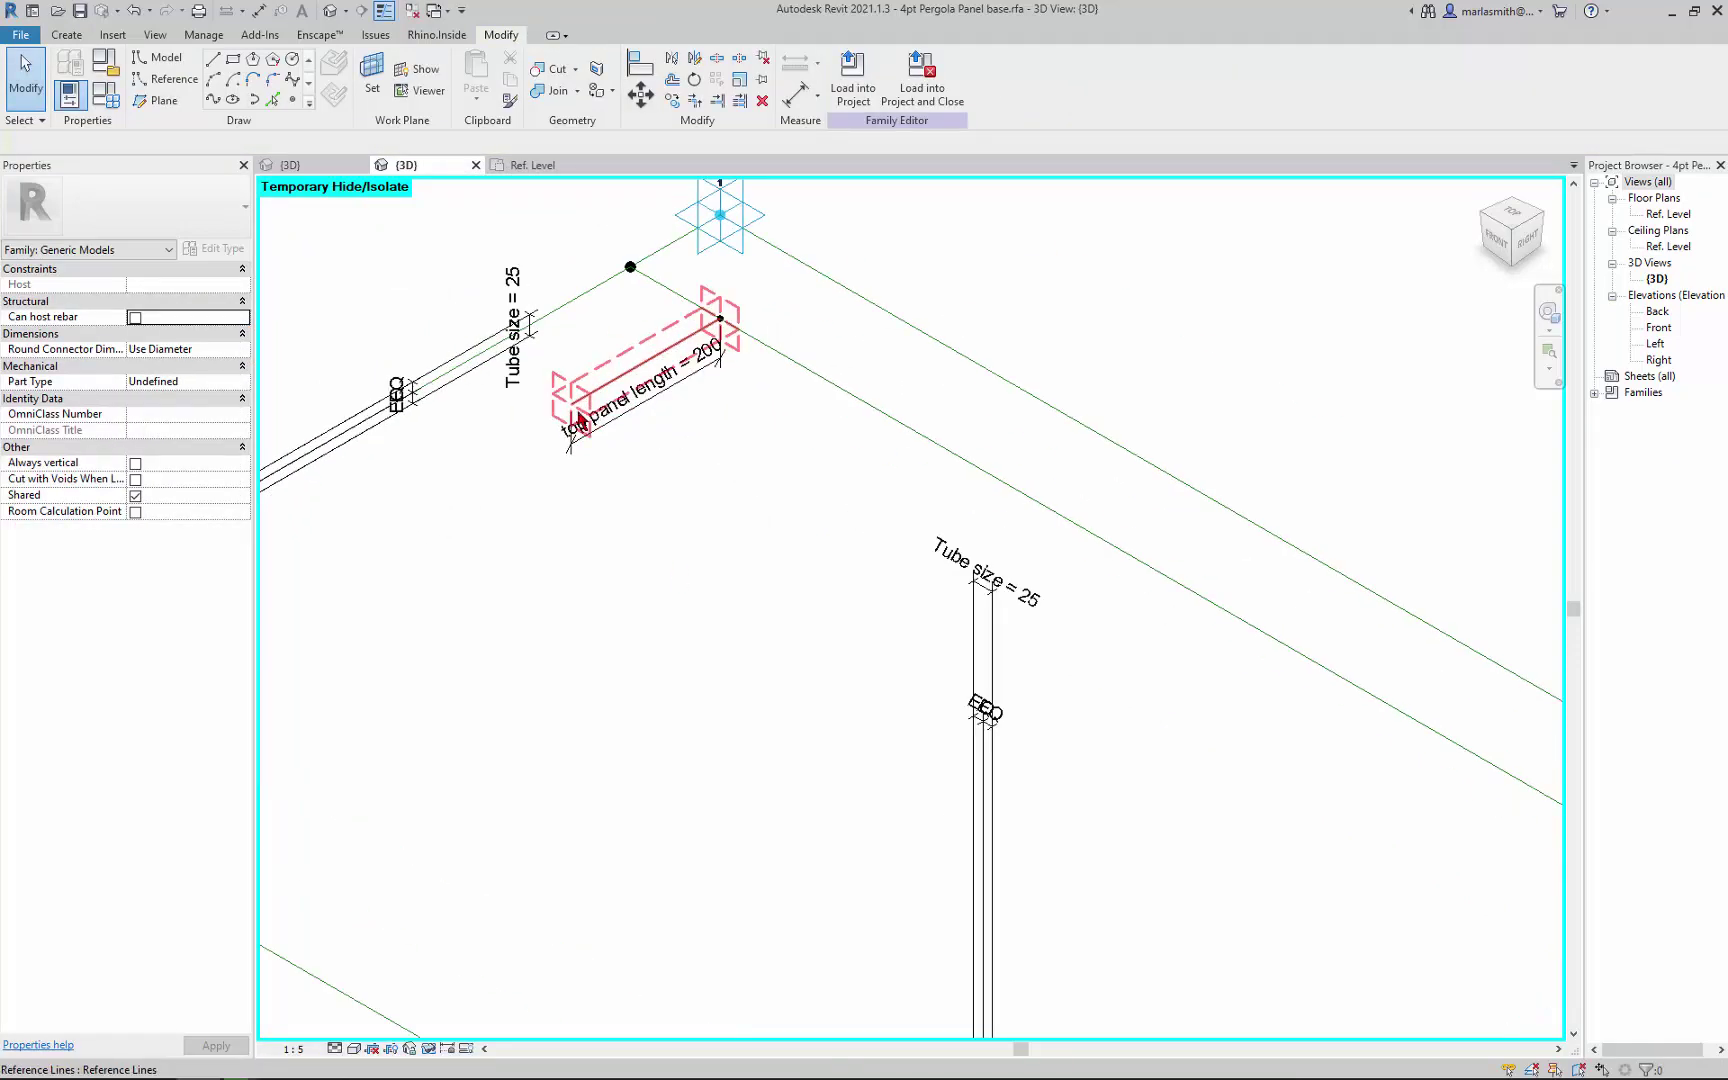
{"action": "left_click", "coordinate": [294, 100]}
{"action": "left_click", "coordinate": [571, 404]}
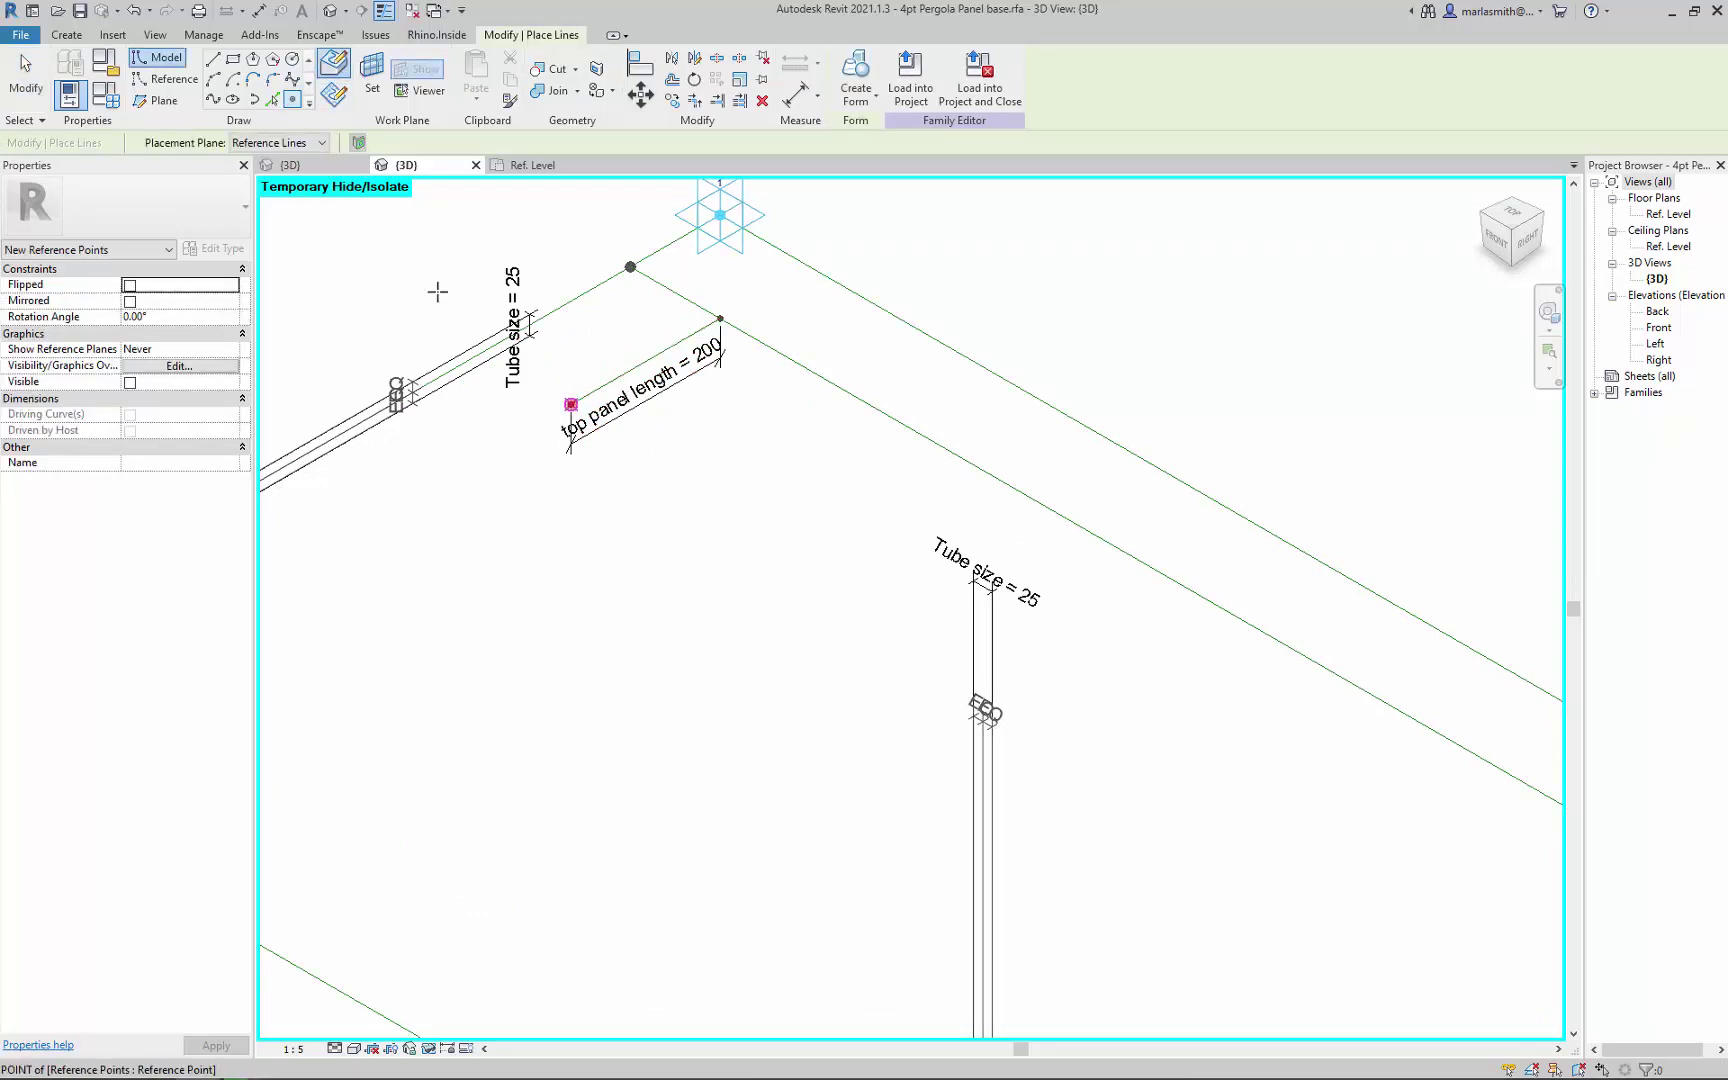
{"action": "scroll", "coordinate": [420, 269], "scroll_direction": "down", "scroll_amount": 2}
{"action": "scroll", "coordinate": [420, 269], "scroll_direction": "down", "scroll_amount": 2}
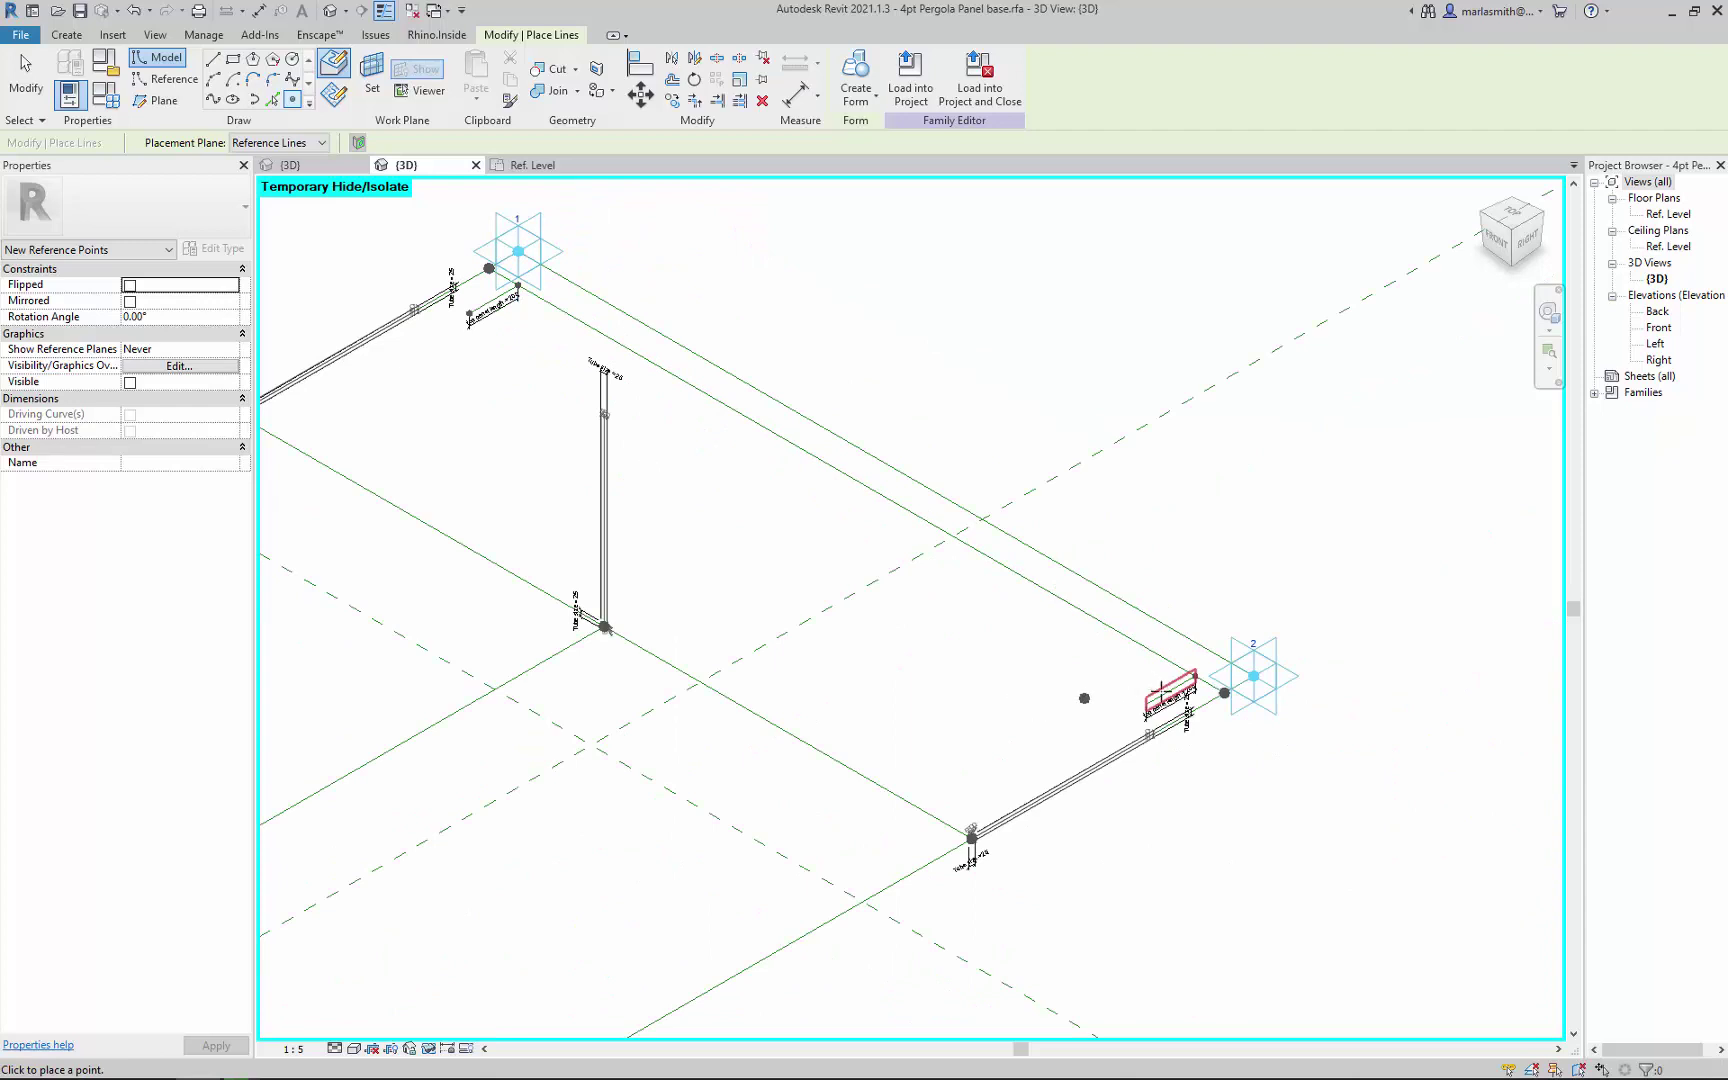
{"action": "scroll", "coordinate": [1163, 690], "scroll_direction": "up", "scroll_amount": 5}
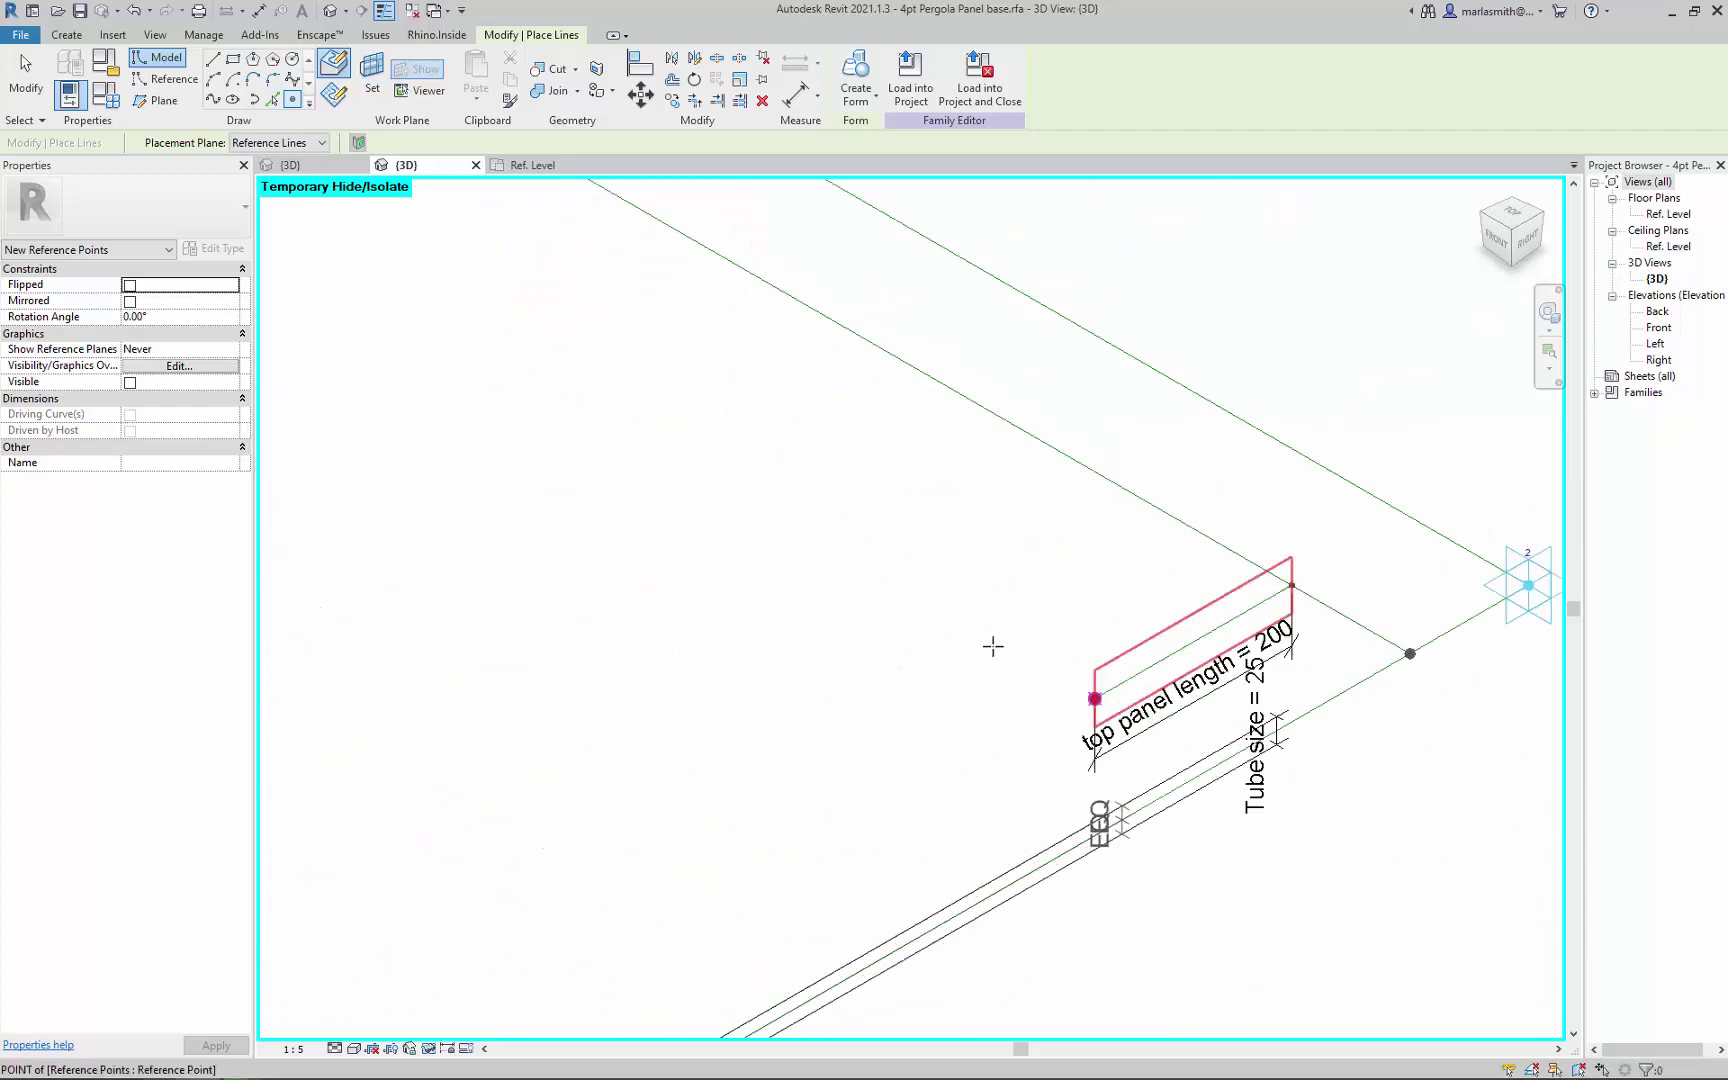
{"action": "scroll", "coordinate": [980, 630], "scroll_direction": "down", "scroll_amount": 6}
{"action": "key", "text": "Escape"}
{"action": "key", "text": "Escape"}
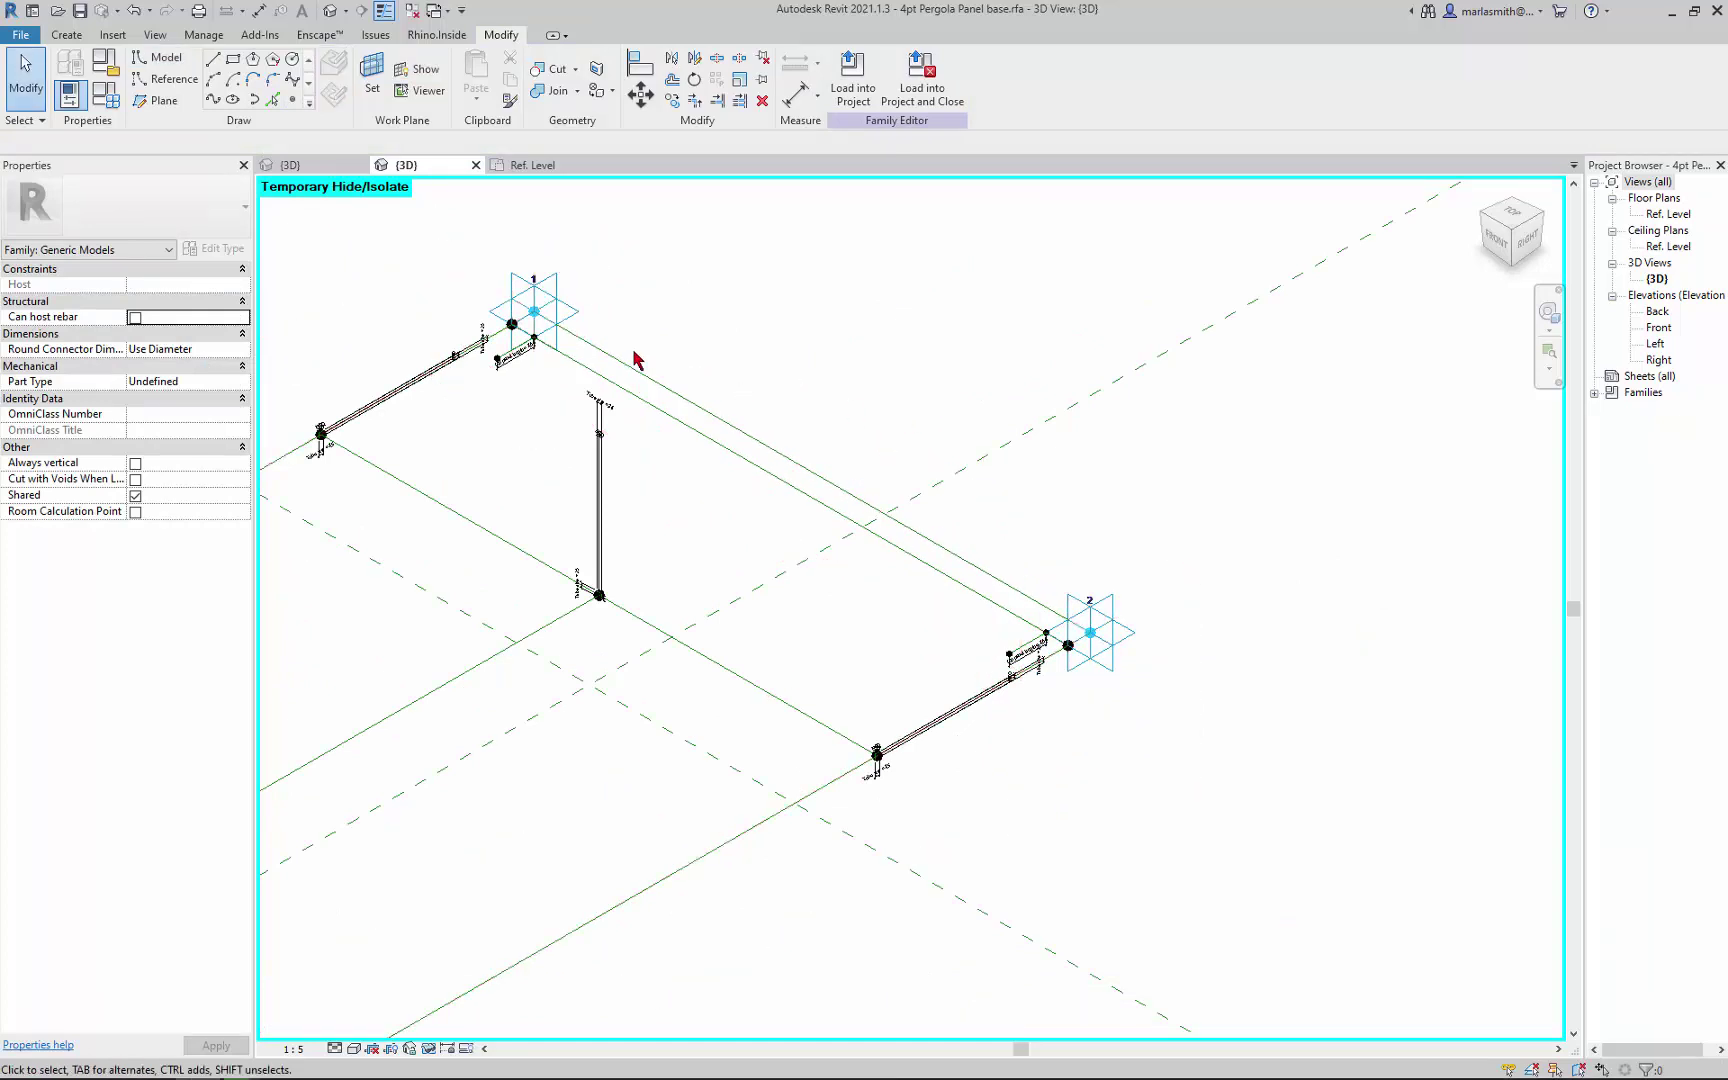
{"action": "scroll", "coordinate": [518, 365], "scroll_direction": "up", "scroll_amount": 4}
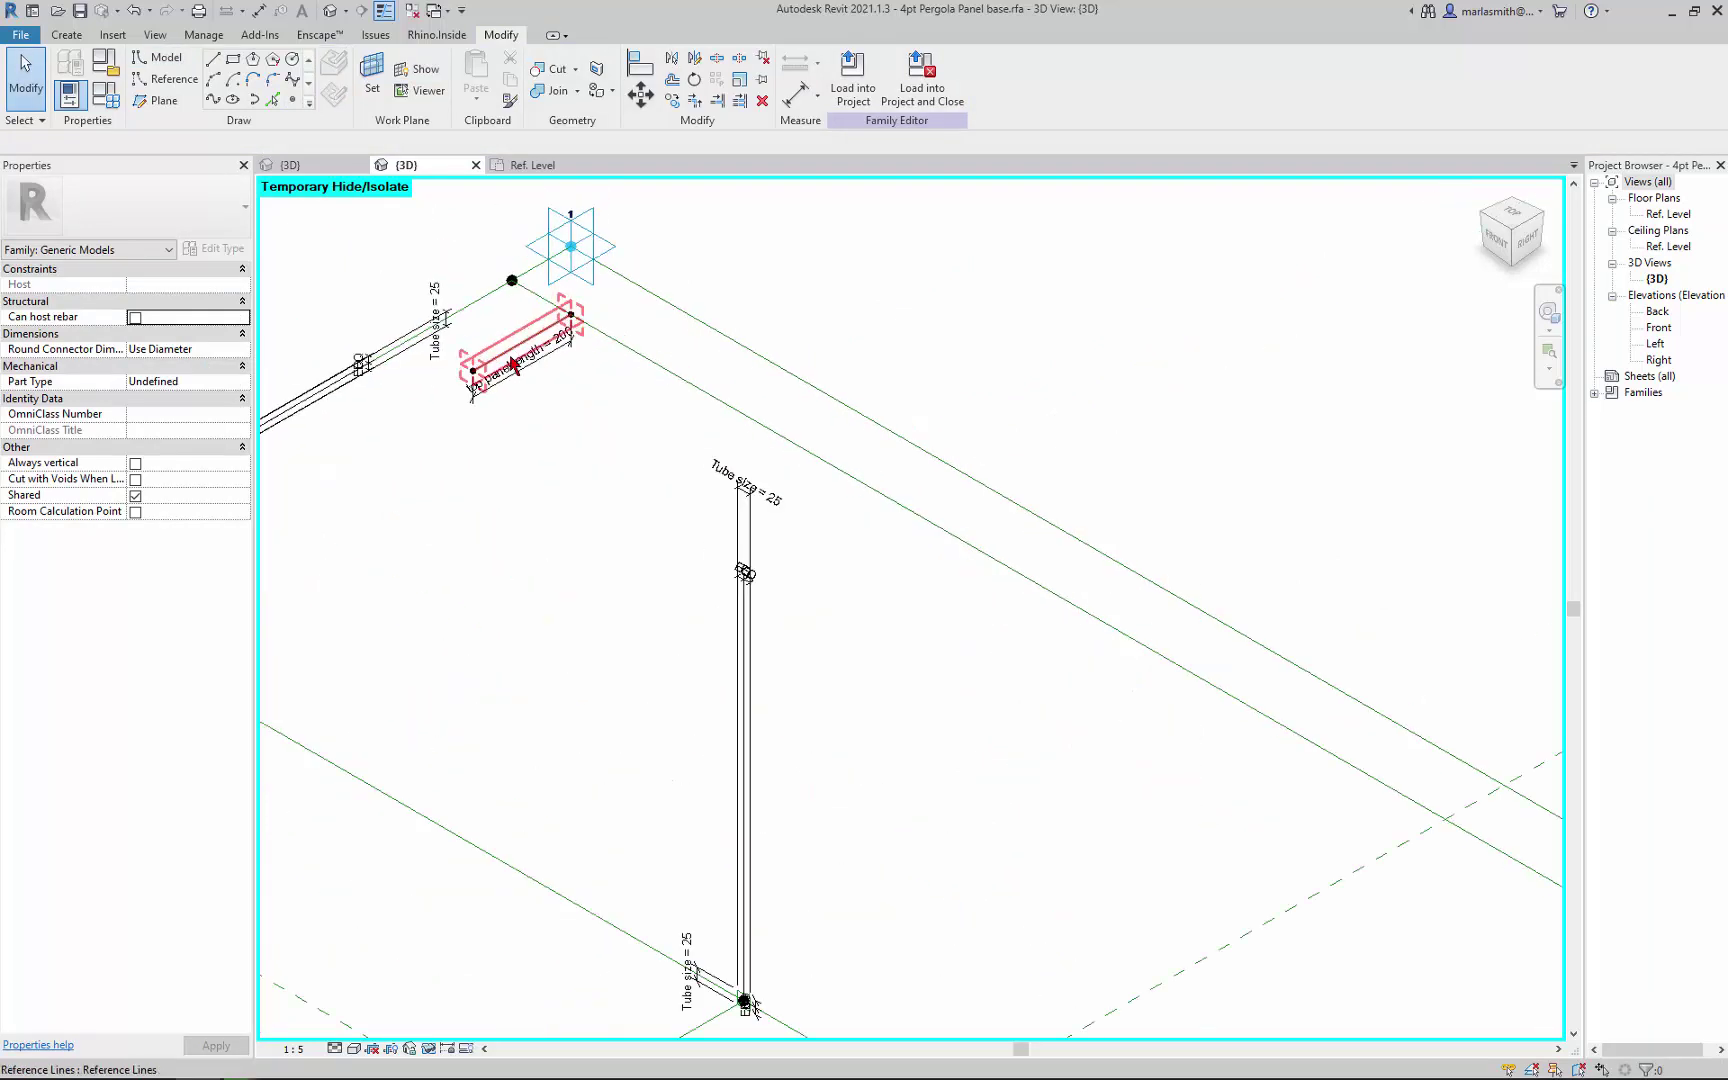
{"action": "left_click", "coordinate": [168, 84]}
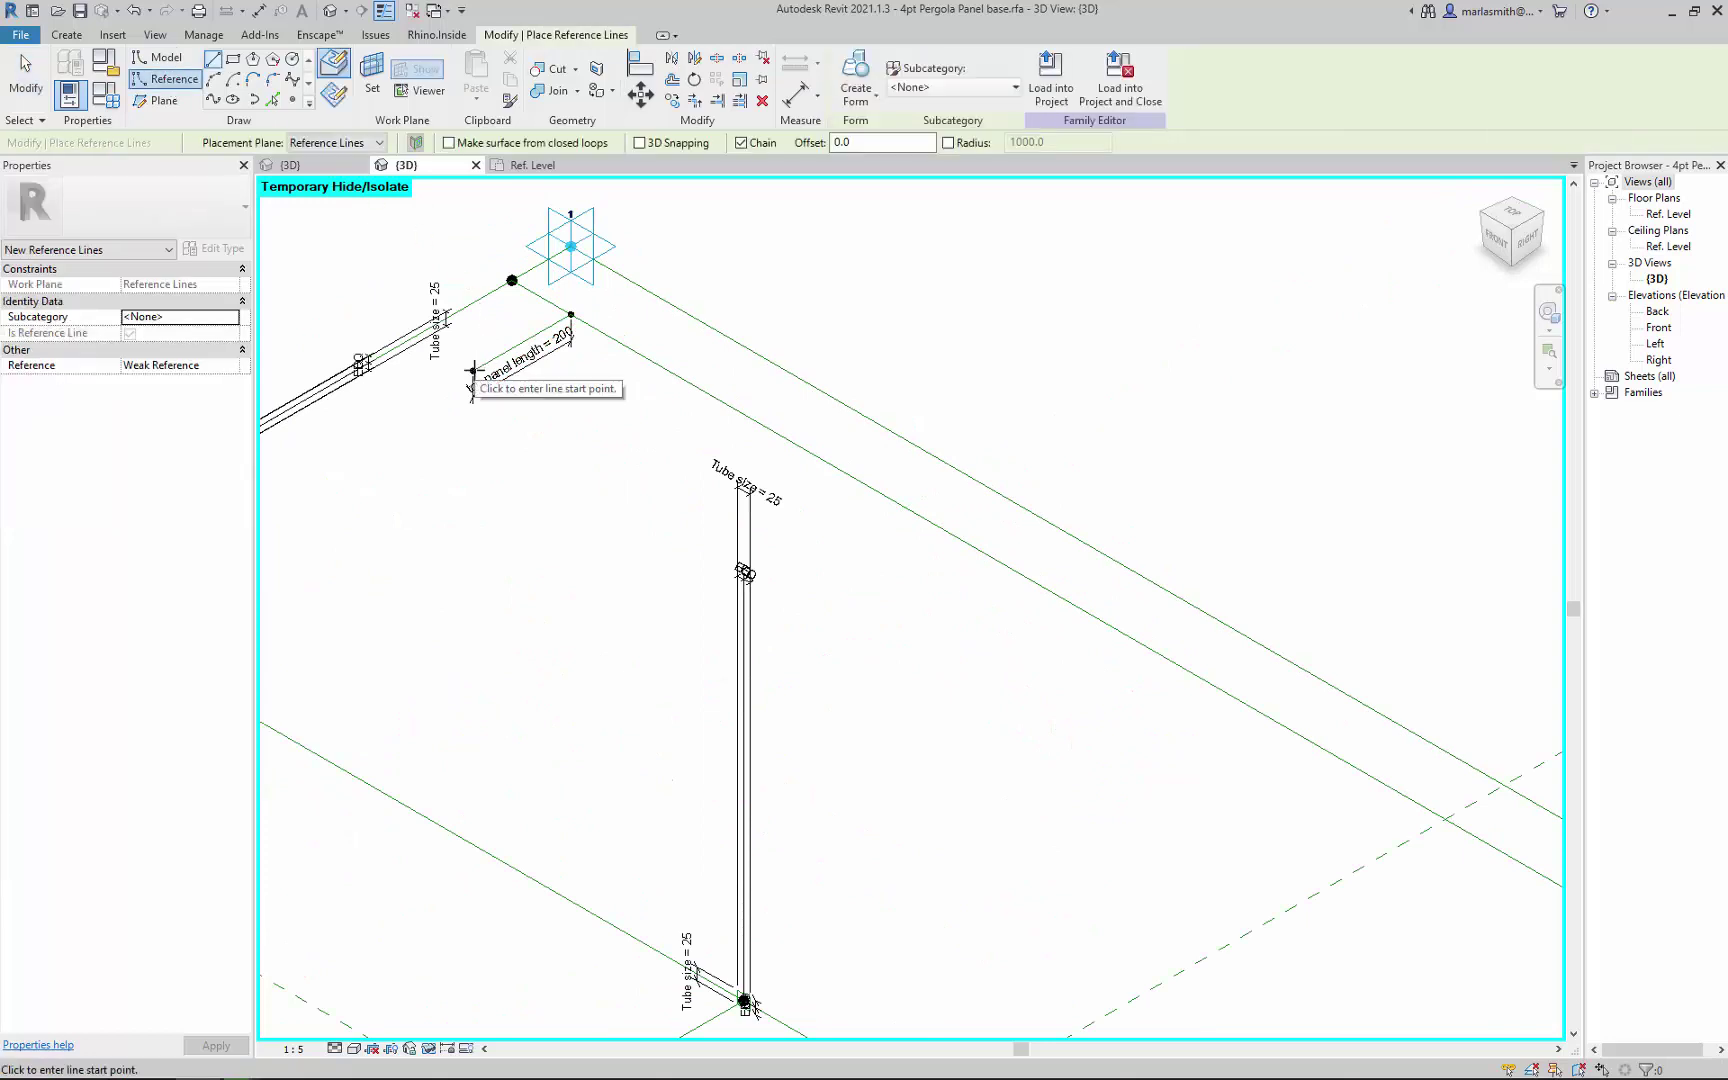
{"action": "key", "text": "Escape"}
{"action": "key", "text": "Escape"}
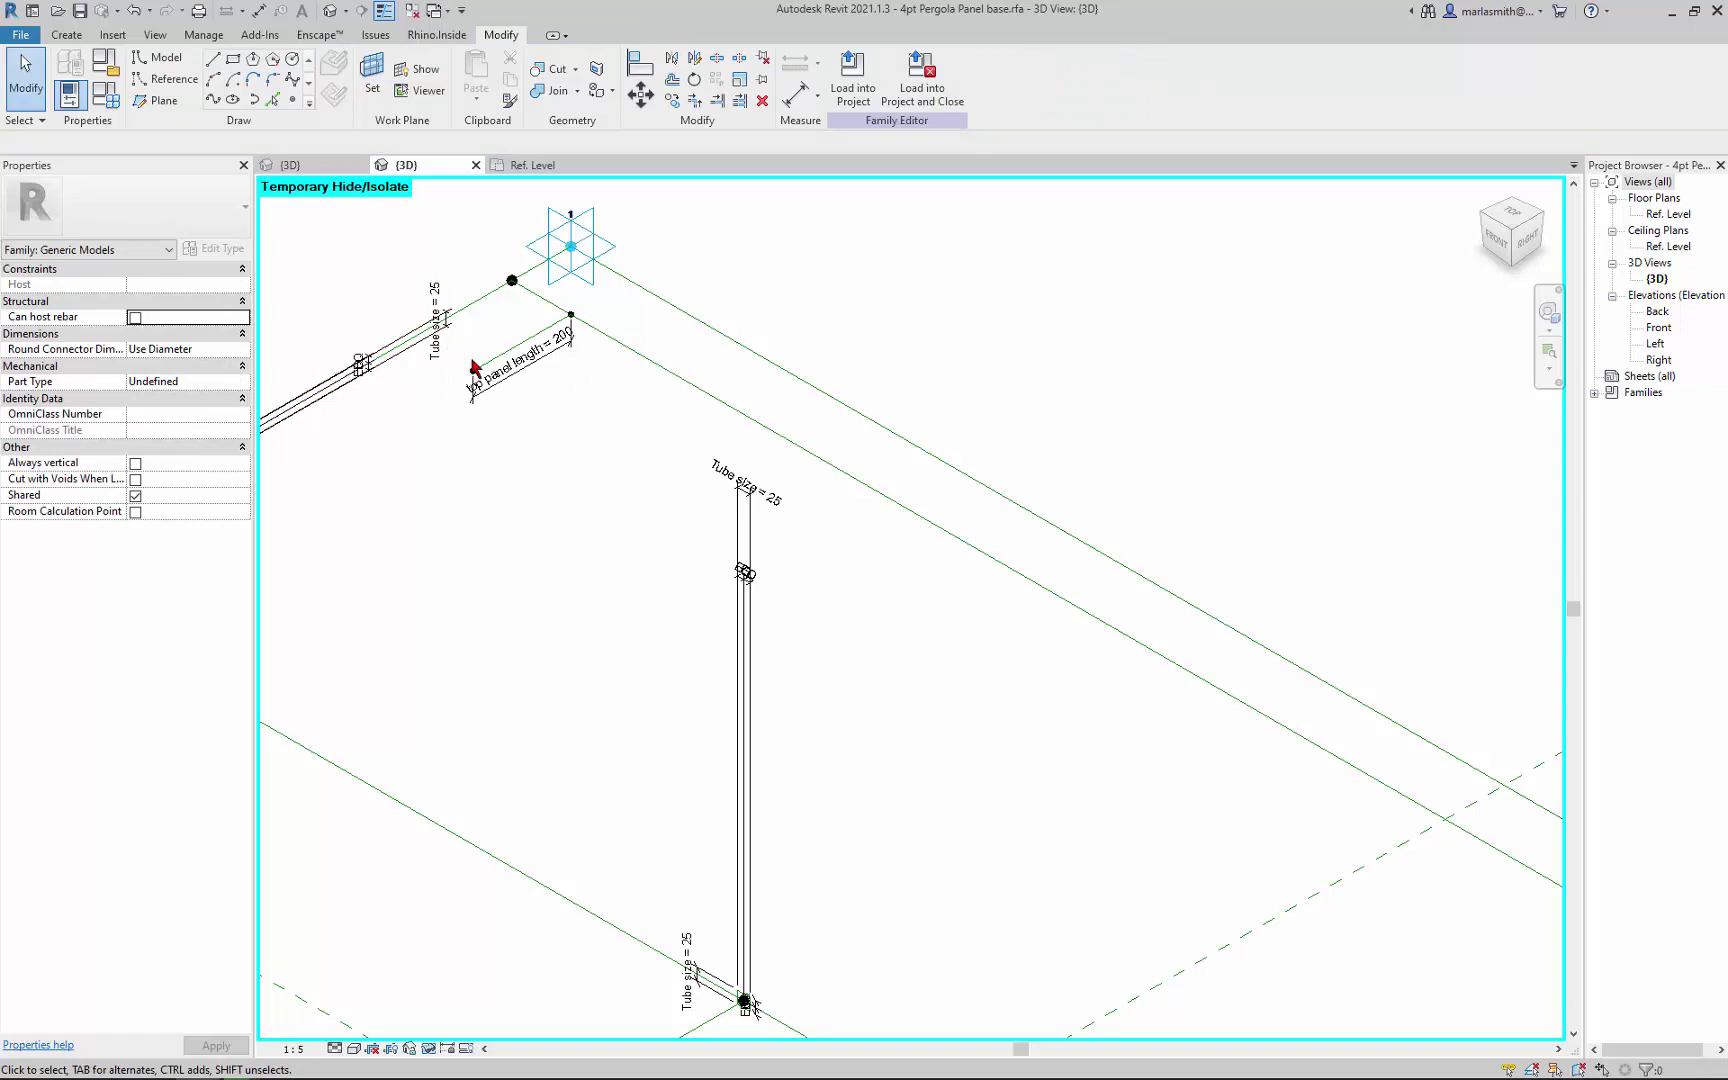
{"action": "left_click", "coordinate": [488, 392]}
{"action": "key", "text": "Escape"}
{"action": "scroll", "coordinate": [474, 362], "scroll_direction": "down", "scroll_amount": 3}
{"action": "scroll", "coordinate": [1055, 725], "scroll_direction": "up", "scroll_amount": 5}
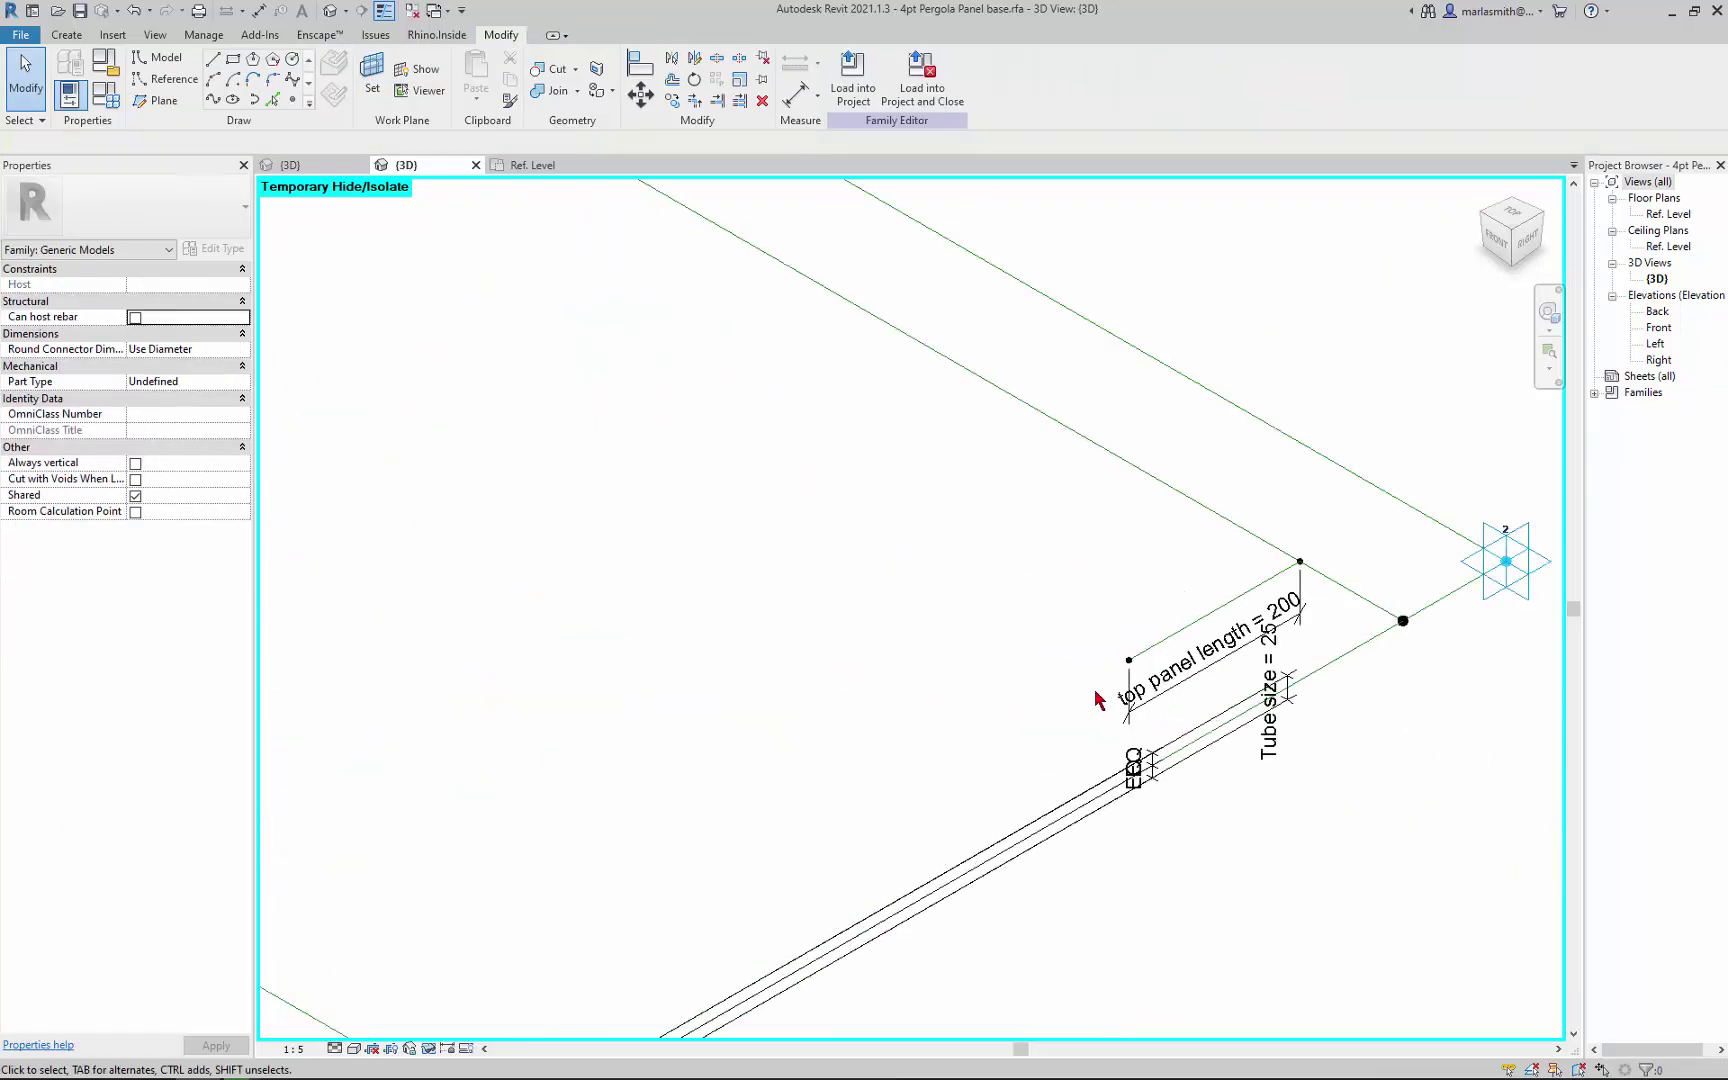
{"action": "left_click", "coordinate": [963, 568]}
{"action": "key", "text": "Escape"}
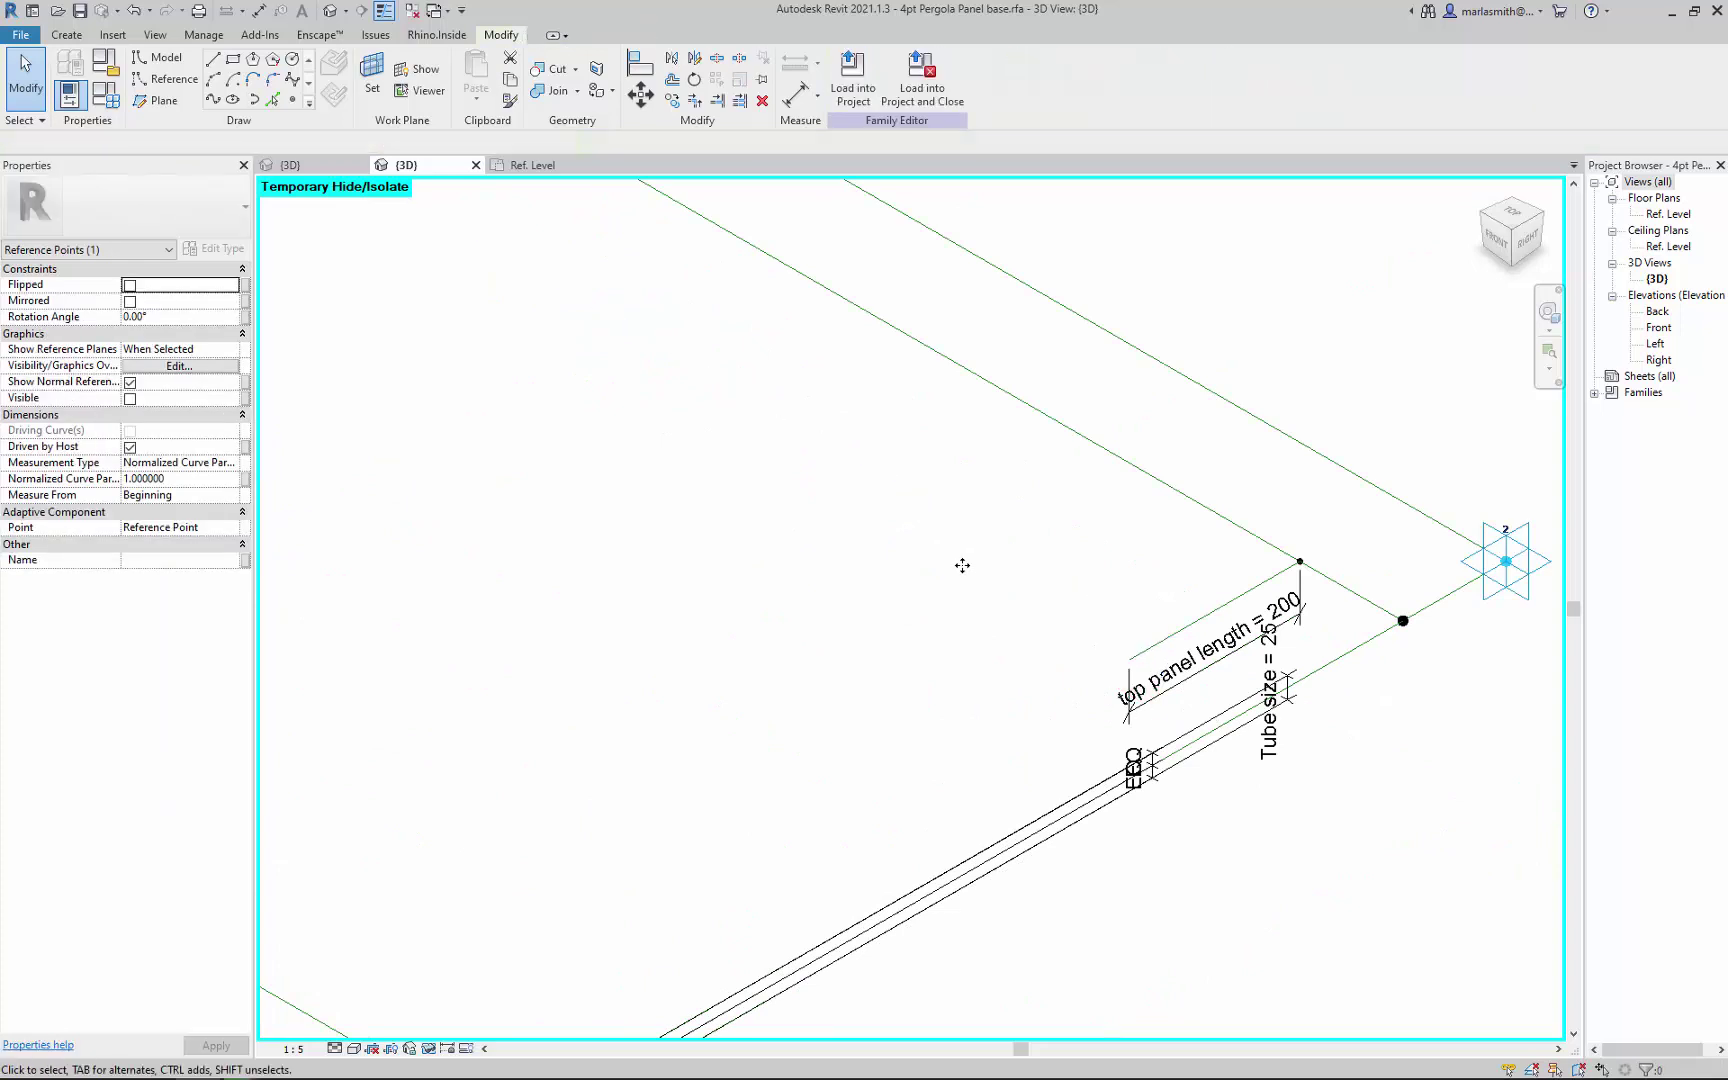
{"action": "scroll", "coordinate": [1082, 690], "scroll_direction": "down", "scroll_amount": 4}
{"action": "scroll", "coordinate": [1080, 690], "scroll_direction": "down", "scroll_amount": 2}
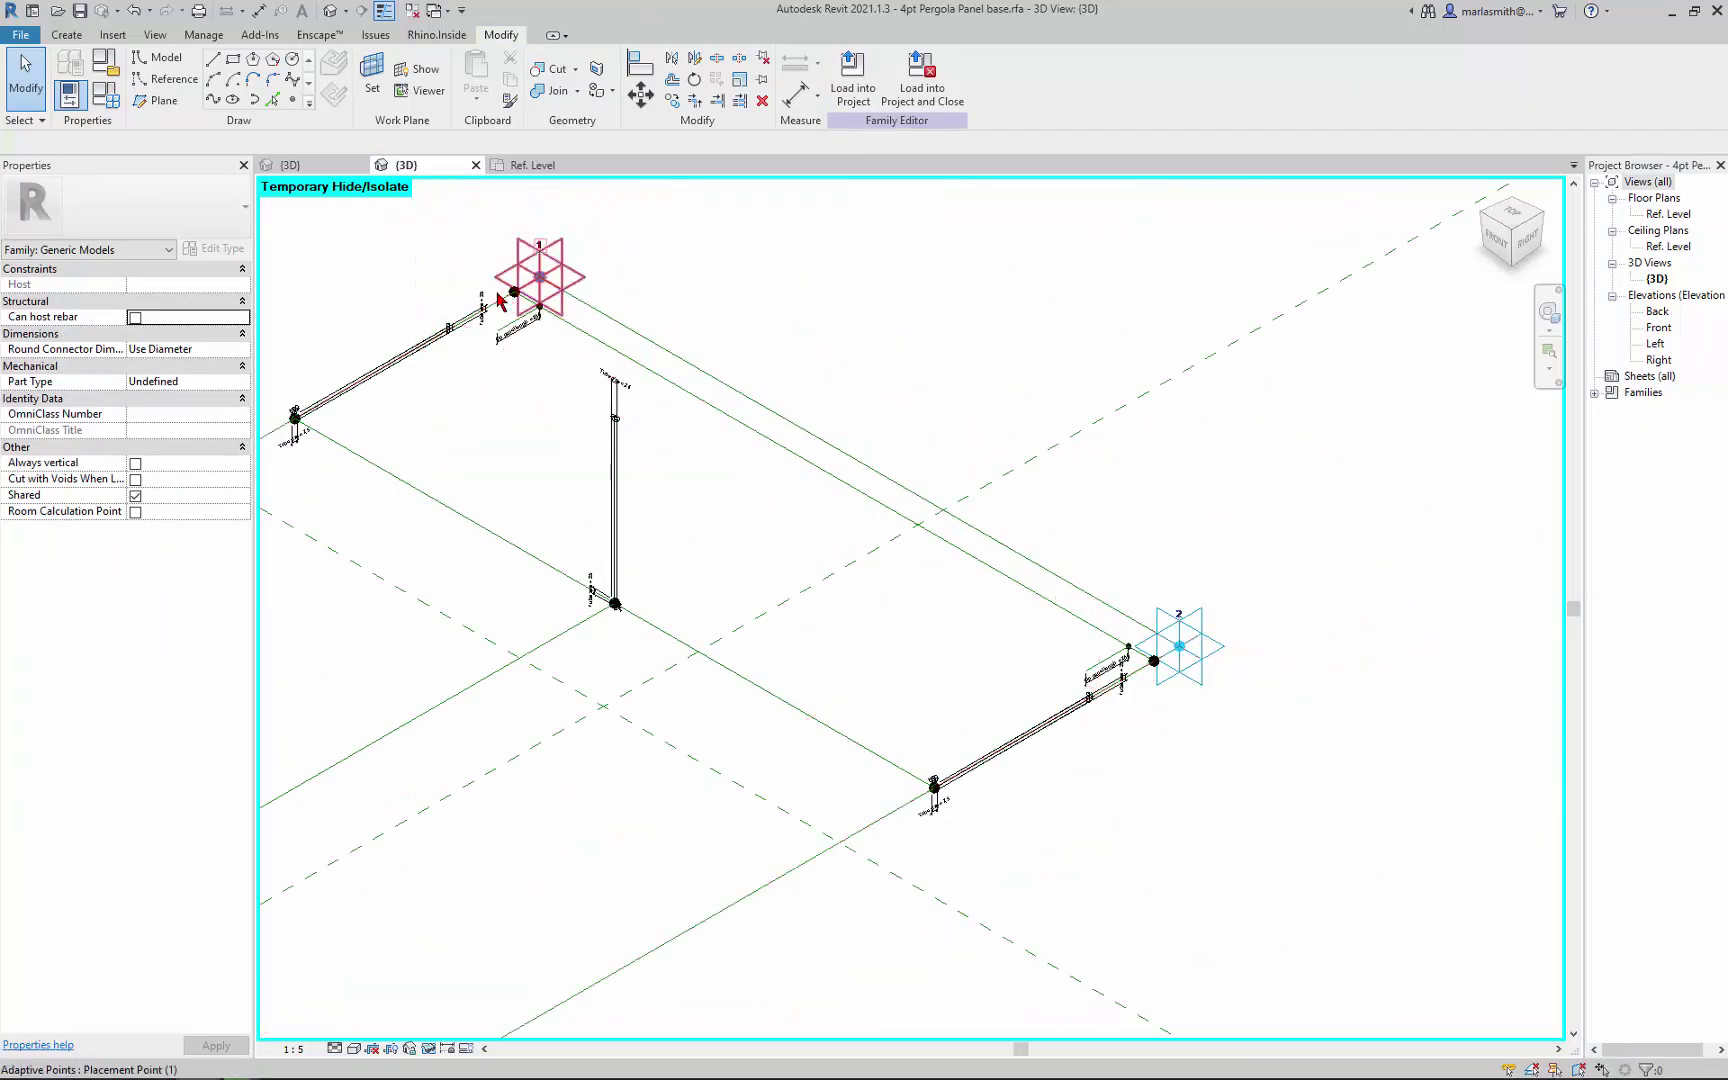
{"action": "scroll", "coordinate": [590, 345], "scroll_direction": "up", "scroll_amount": 5}
{"action": "scroll", "coordinate": [600, 338], "scroll_direction": "down", "scroll_amount": 3}
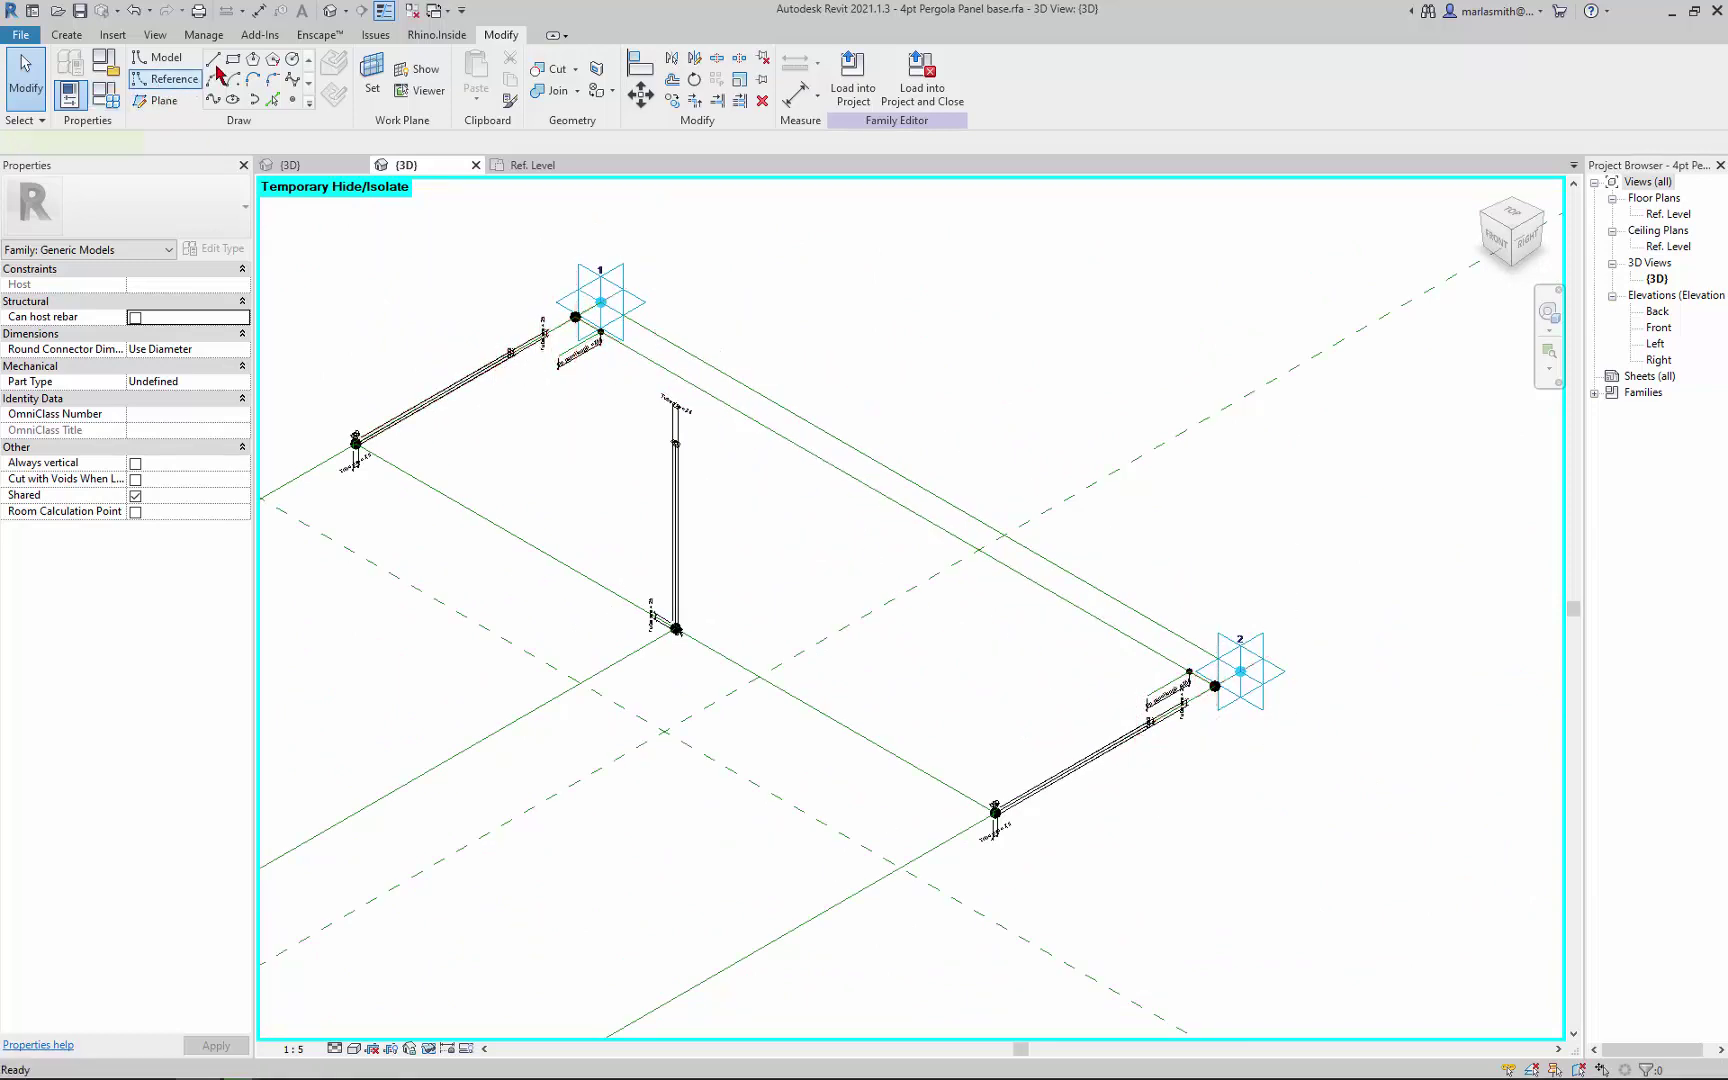
Step: Draw a 3D-snapped reference line between the tube ends near adaptive points 1 and 2
{"action": "left_click", "coordinate": [166, 79]}
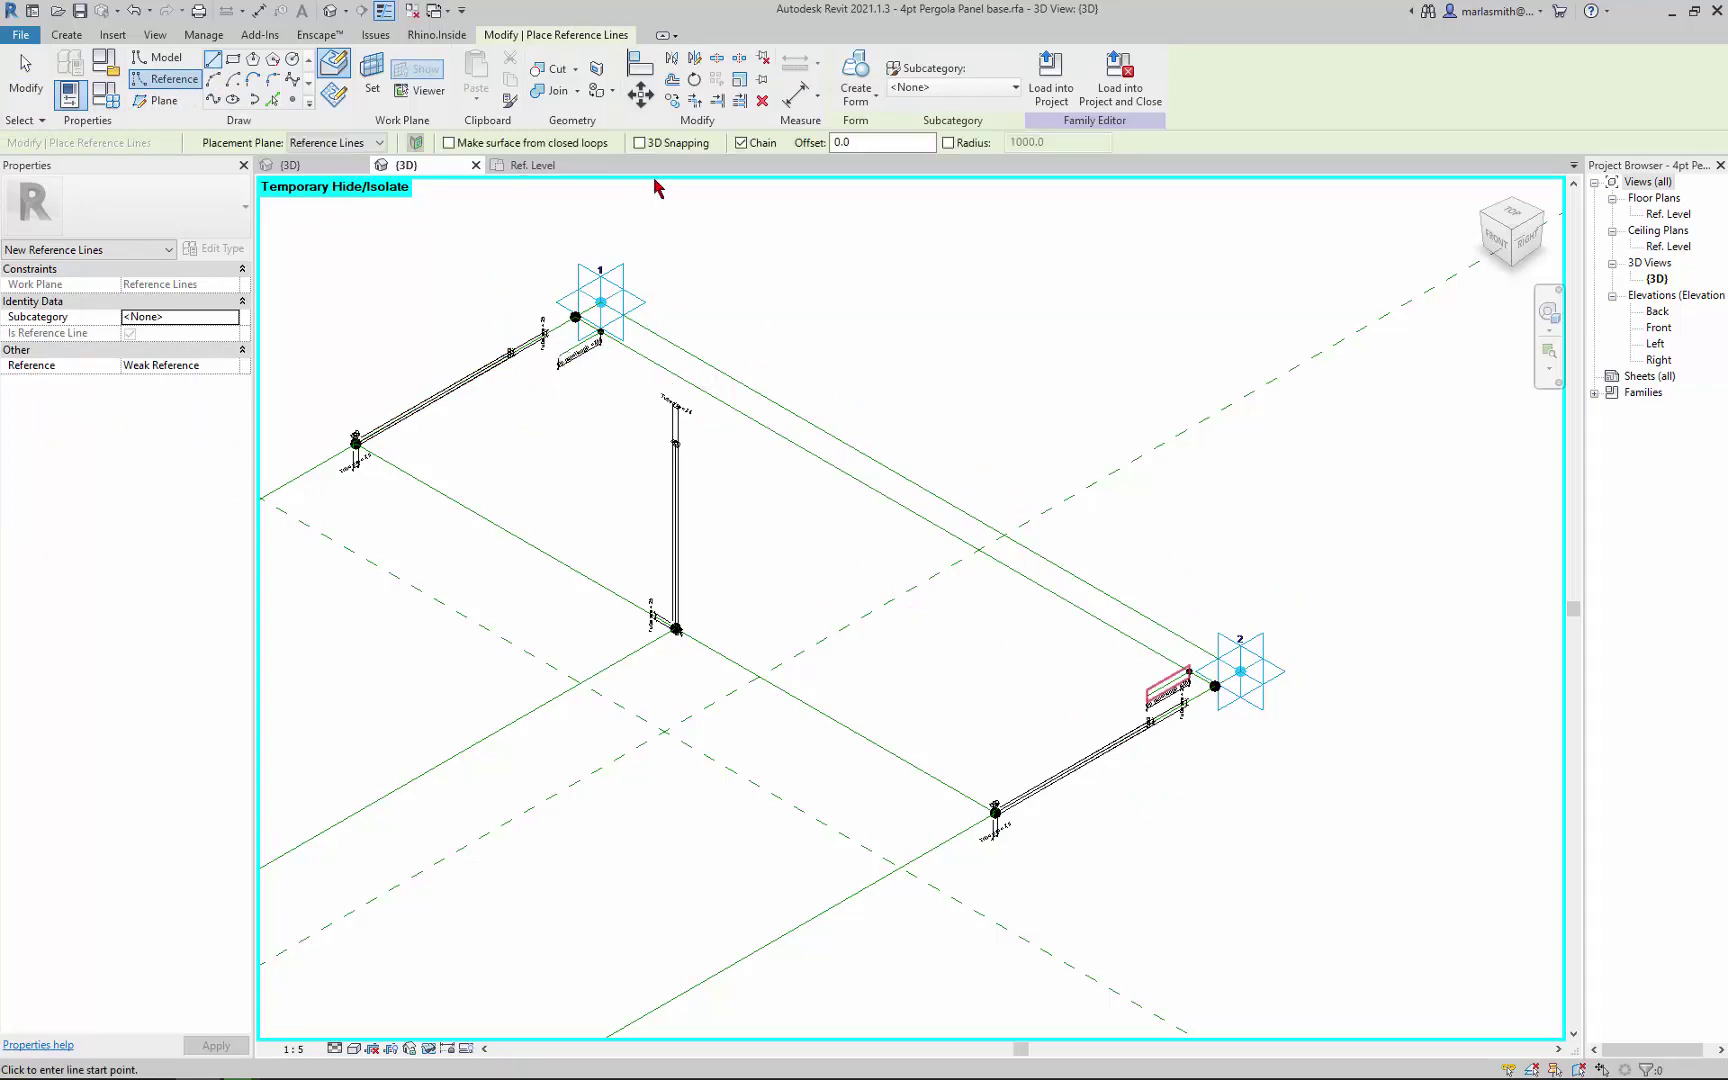
{"action": "left_click", "coordinate": [639, 143]}
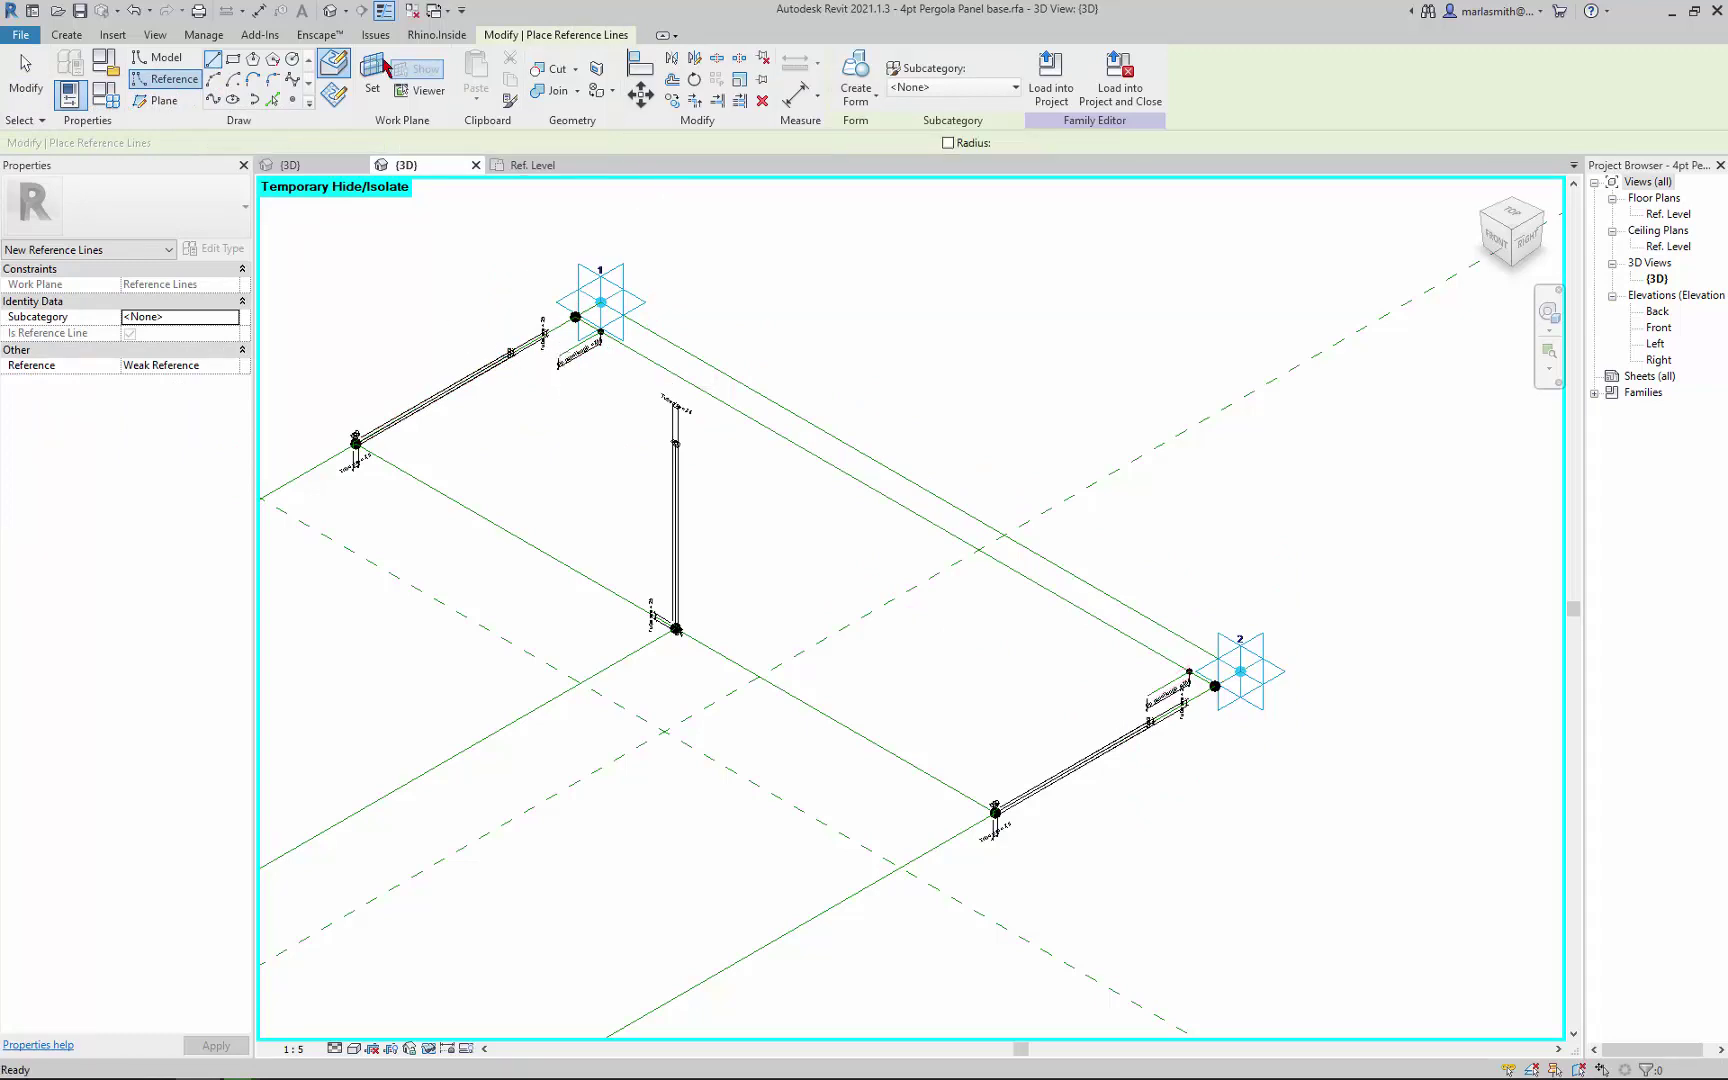
{"action": "left_click", "coordinate": [557, 354]}
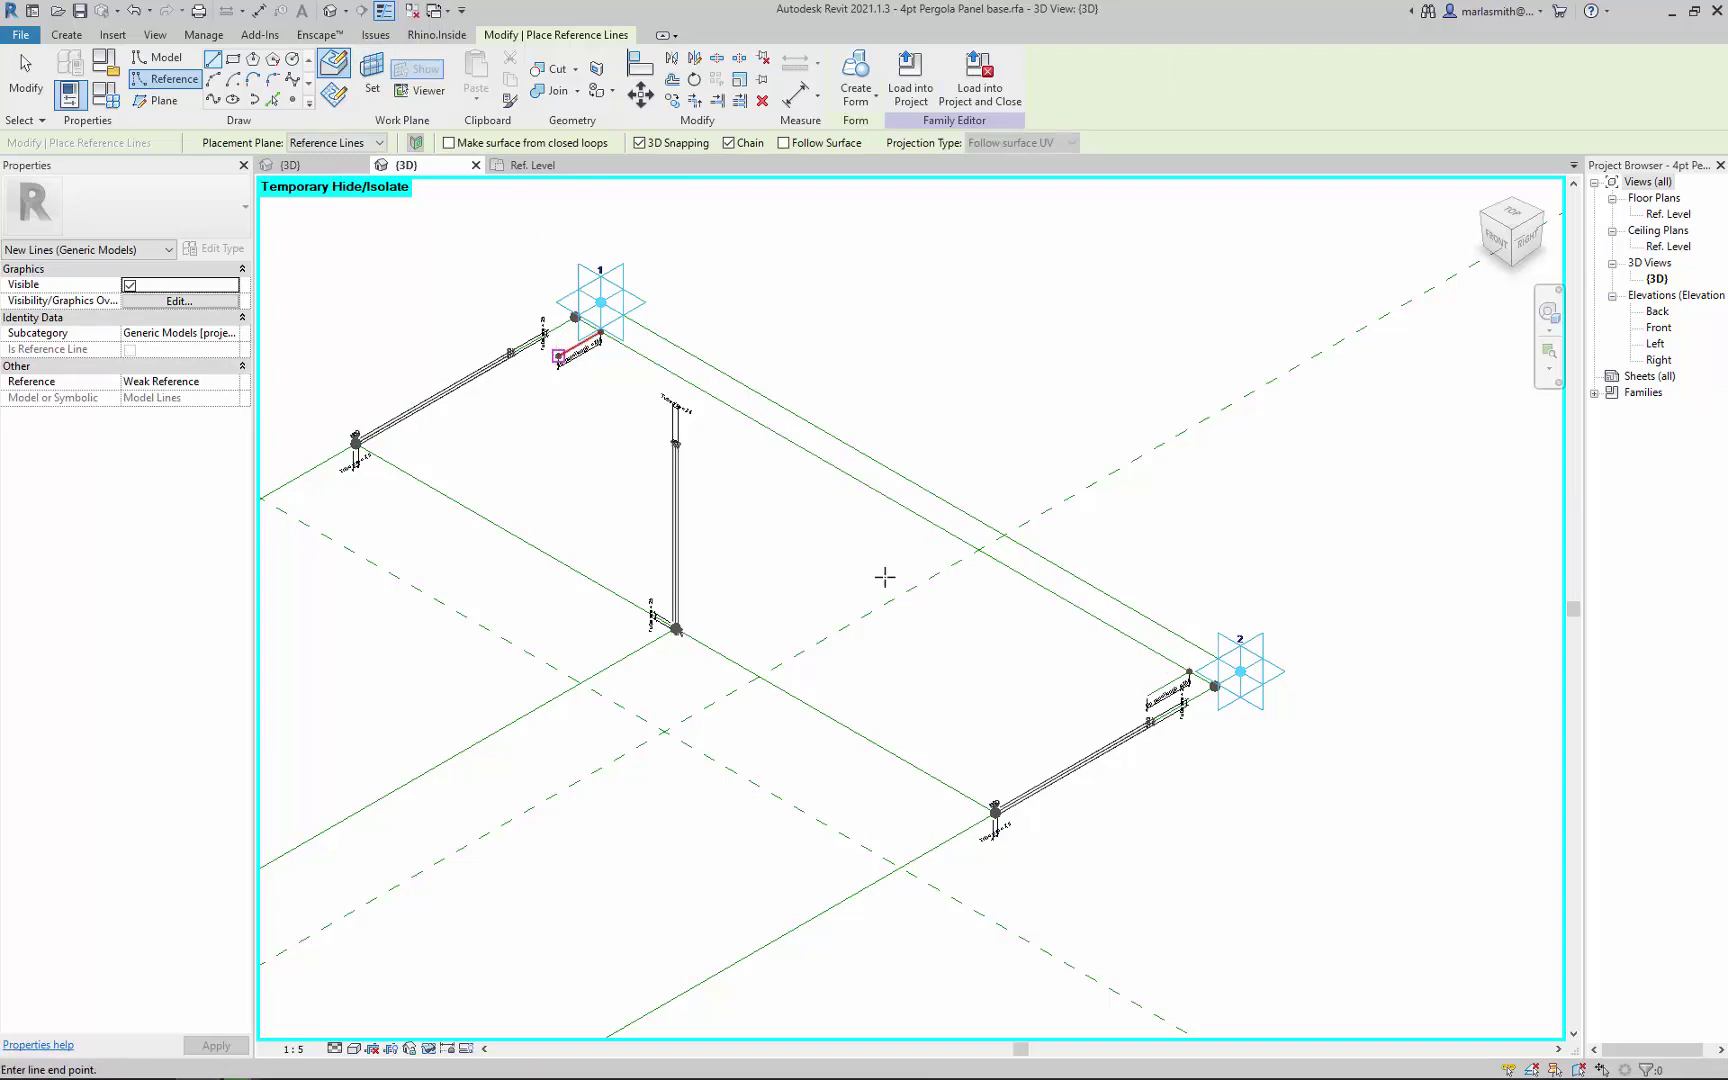
{"action": "left_click", "coordinate": [1146, 693]}
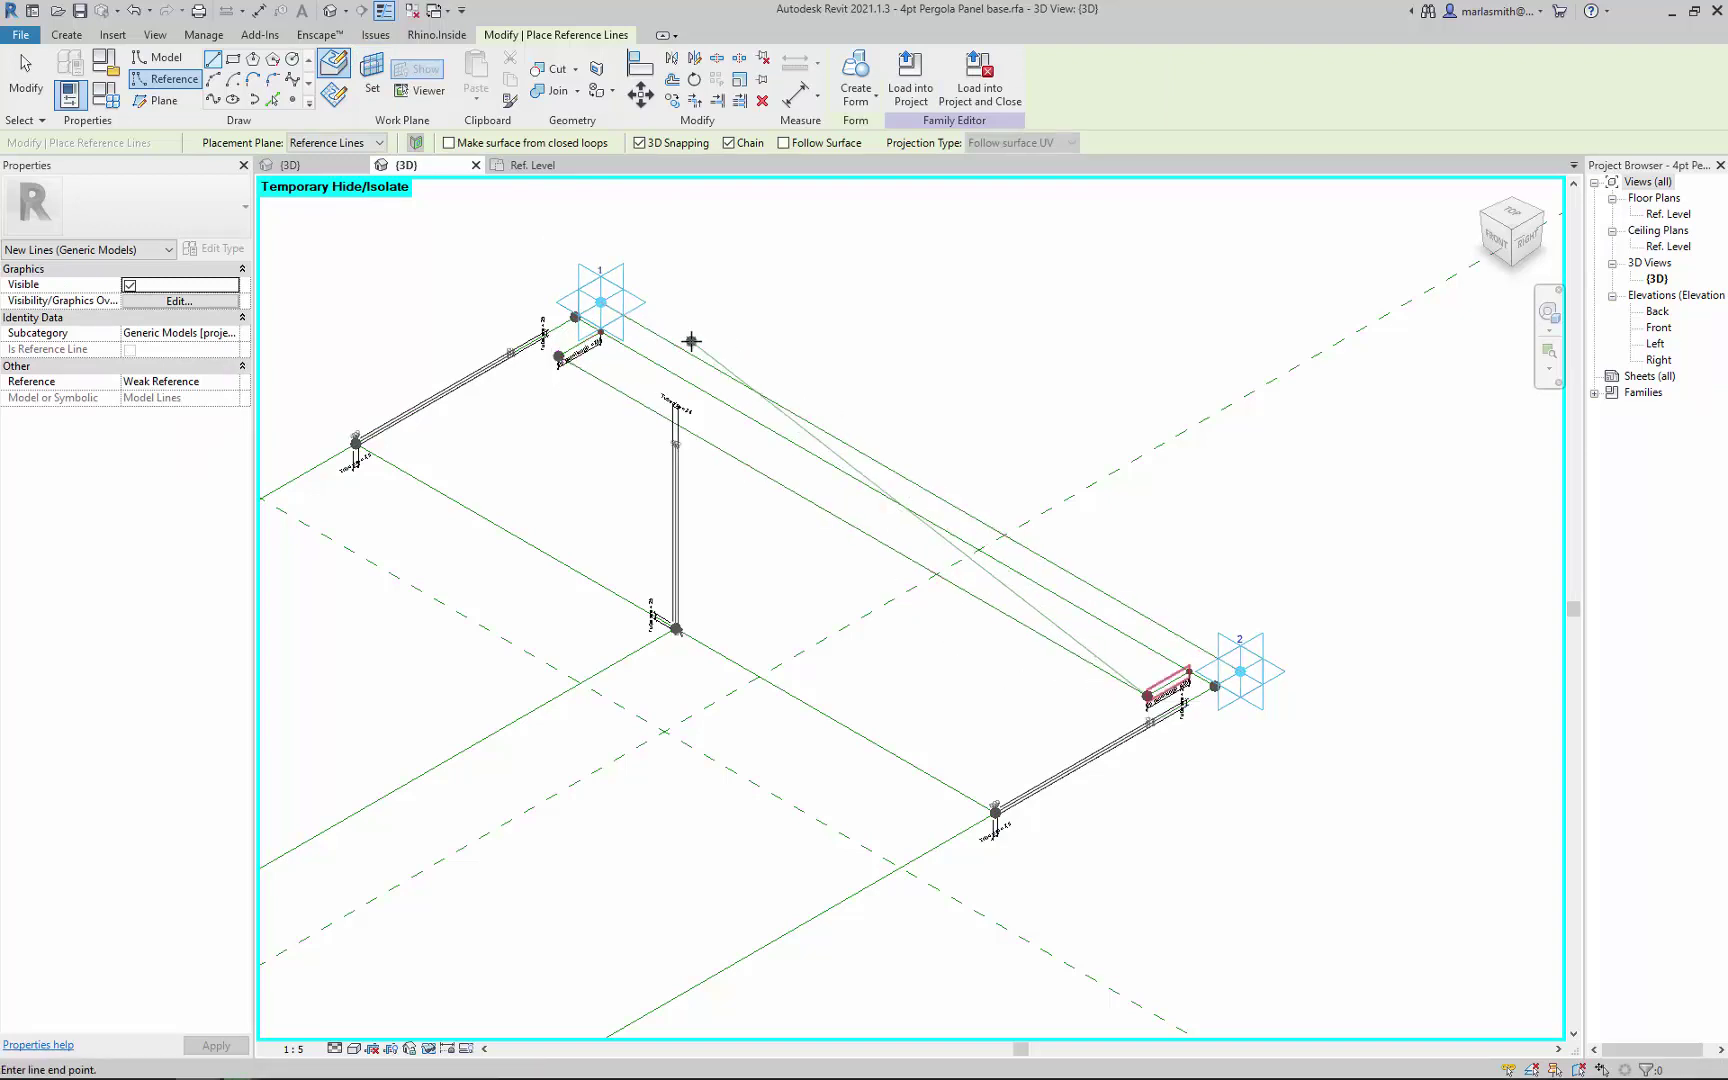
{"action": "key", "text": "Escape"}
{"action": "key", "text": "Escape"}
{"action": "key", "text": "Escape"}
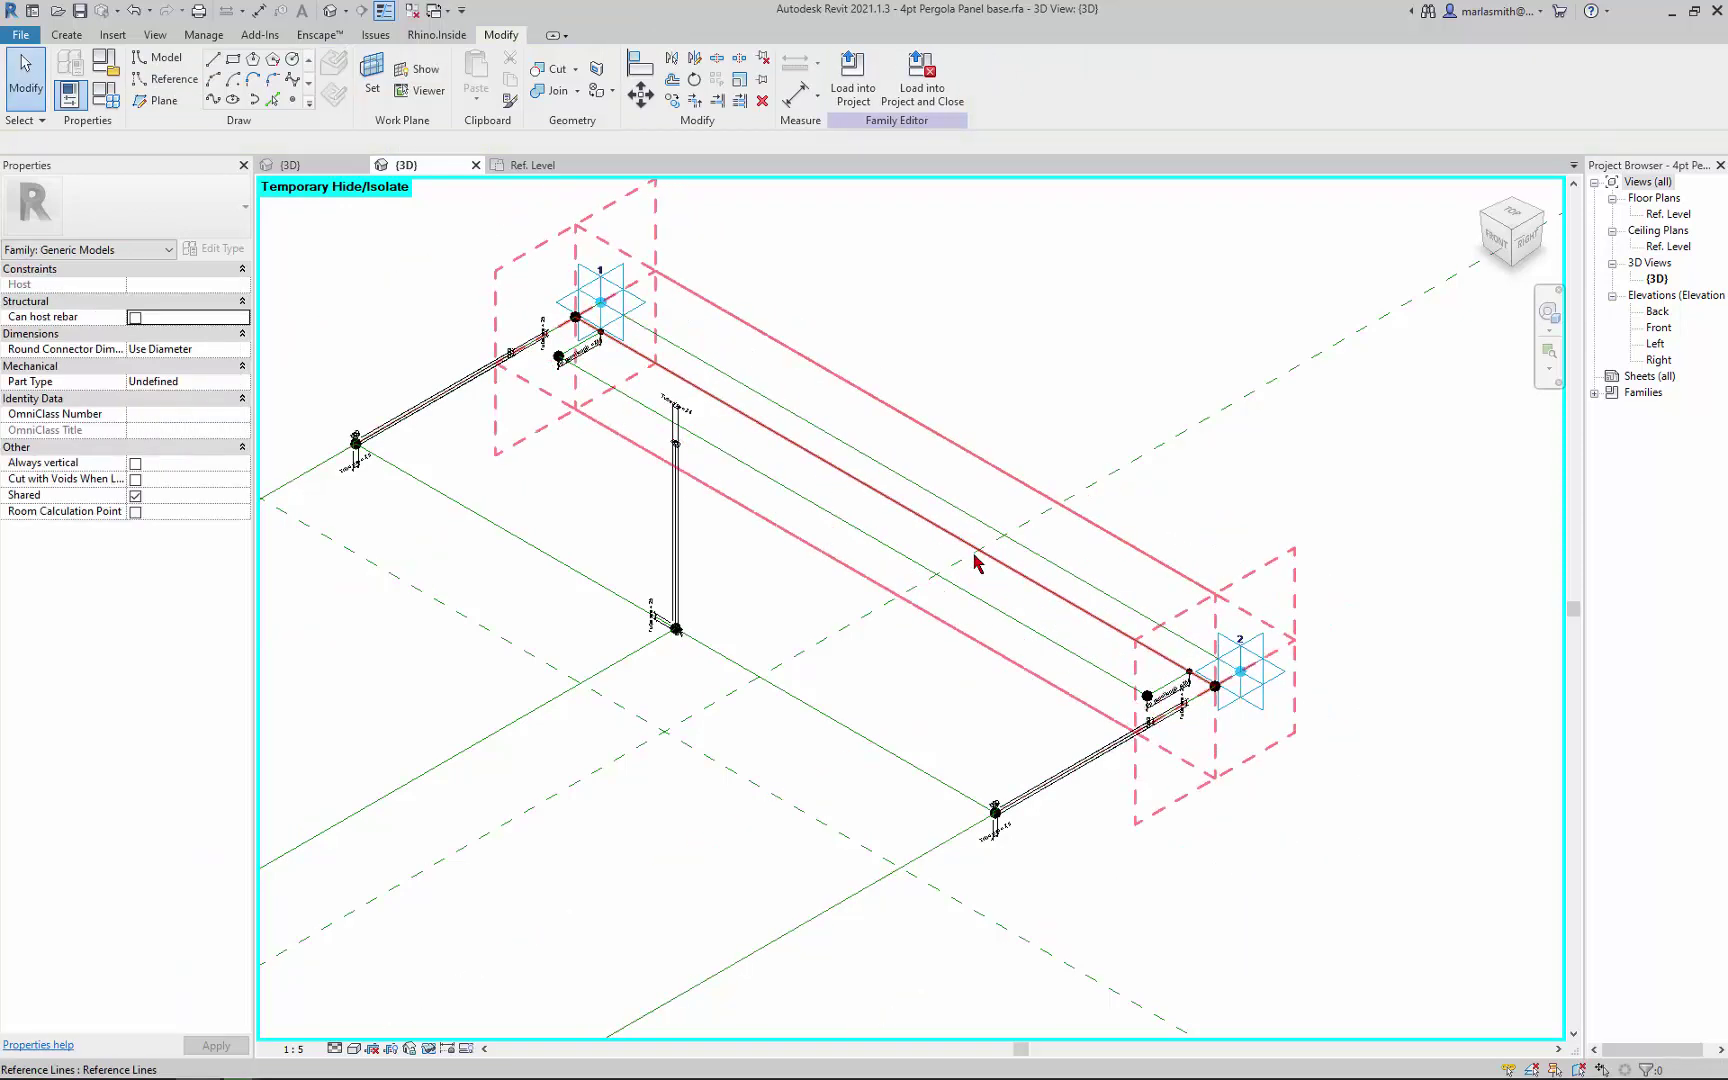
Step: Start another reference line at the upper reference point, then cancel it
{"action": "left_click", "coordinate": [166, 79]}
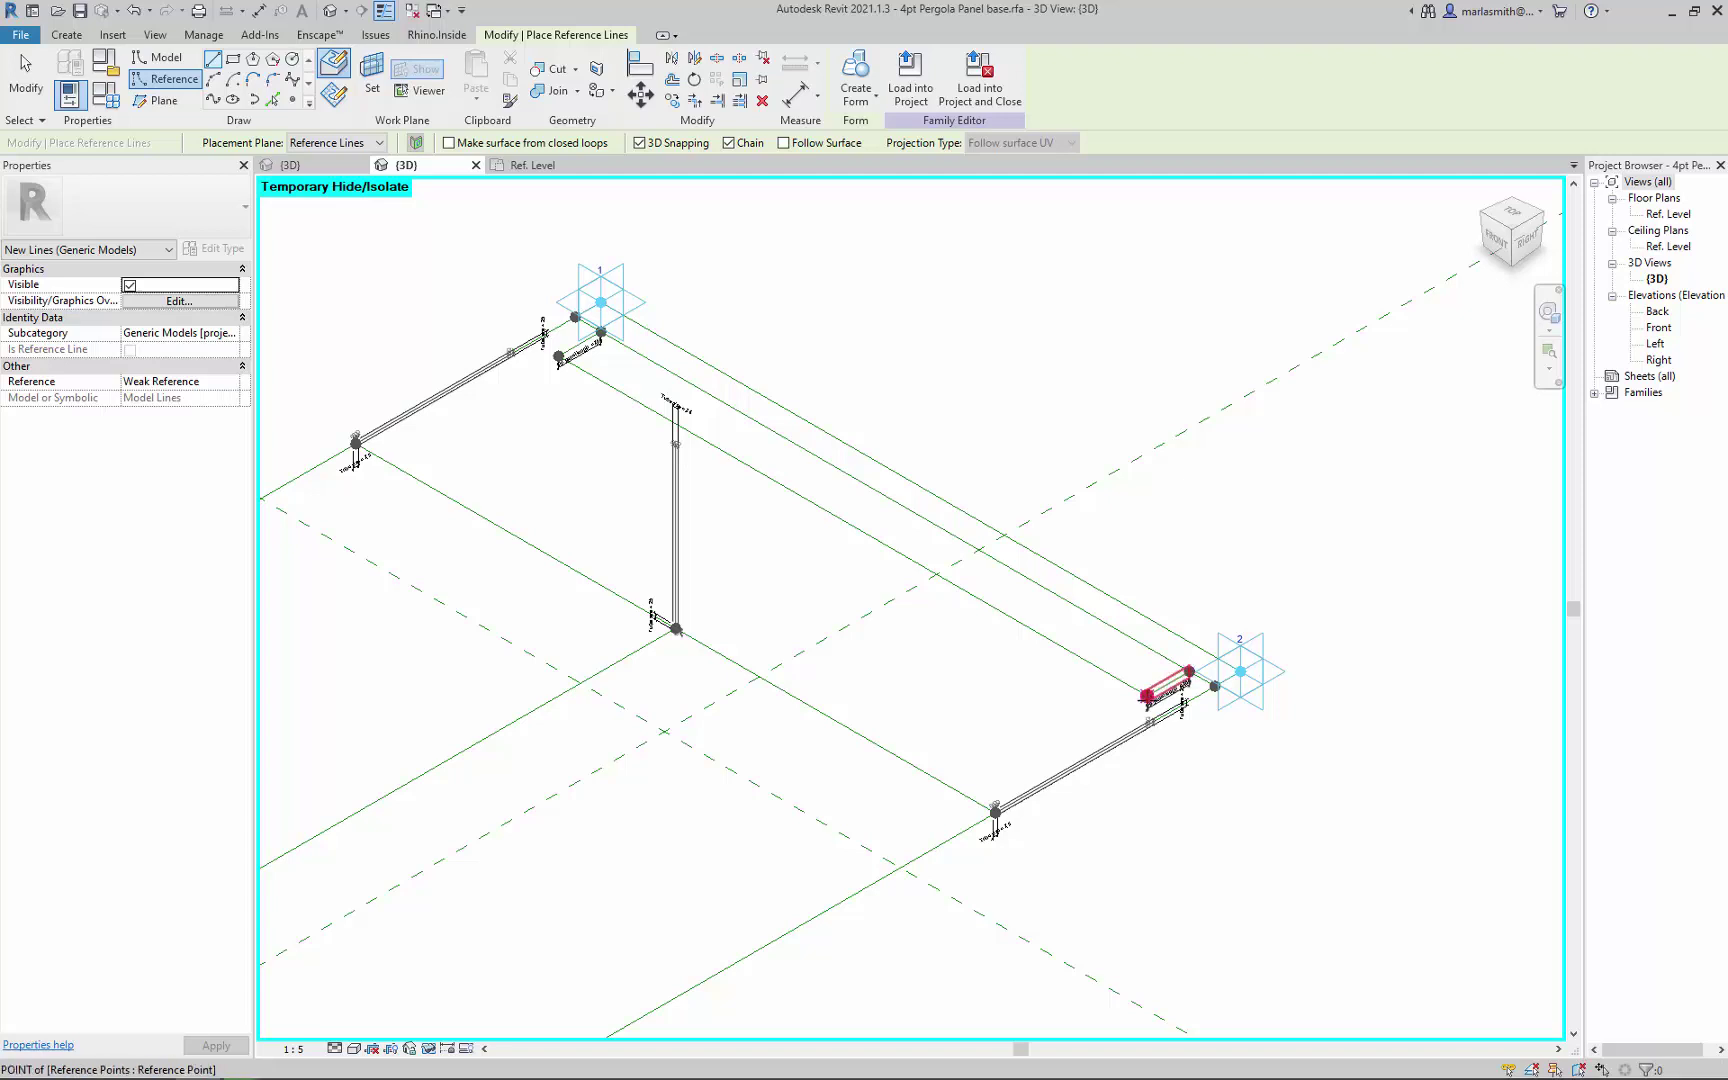
{"action": "left_click", "coordinate": [600, 331]}
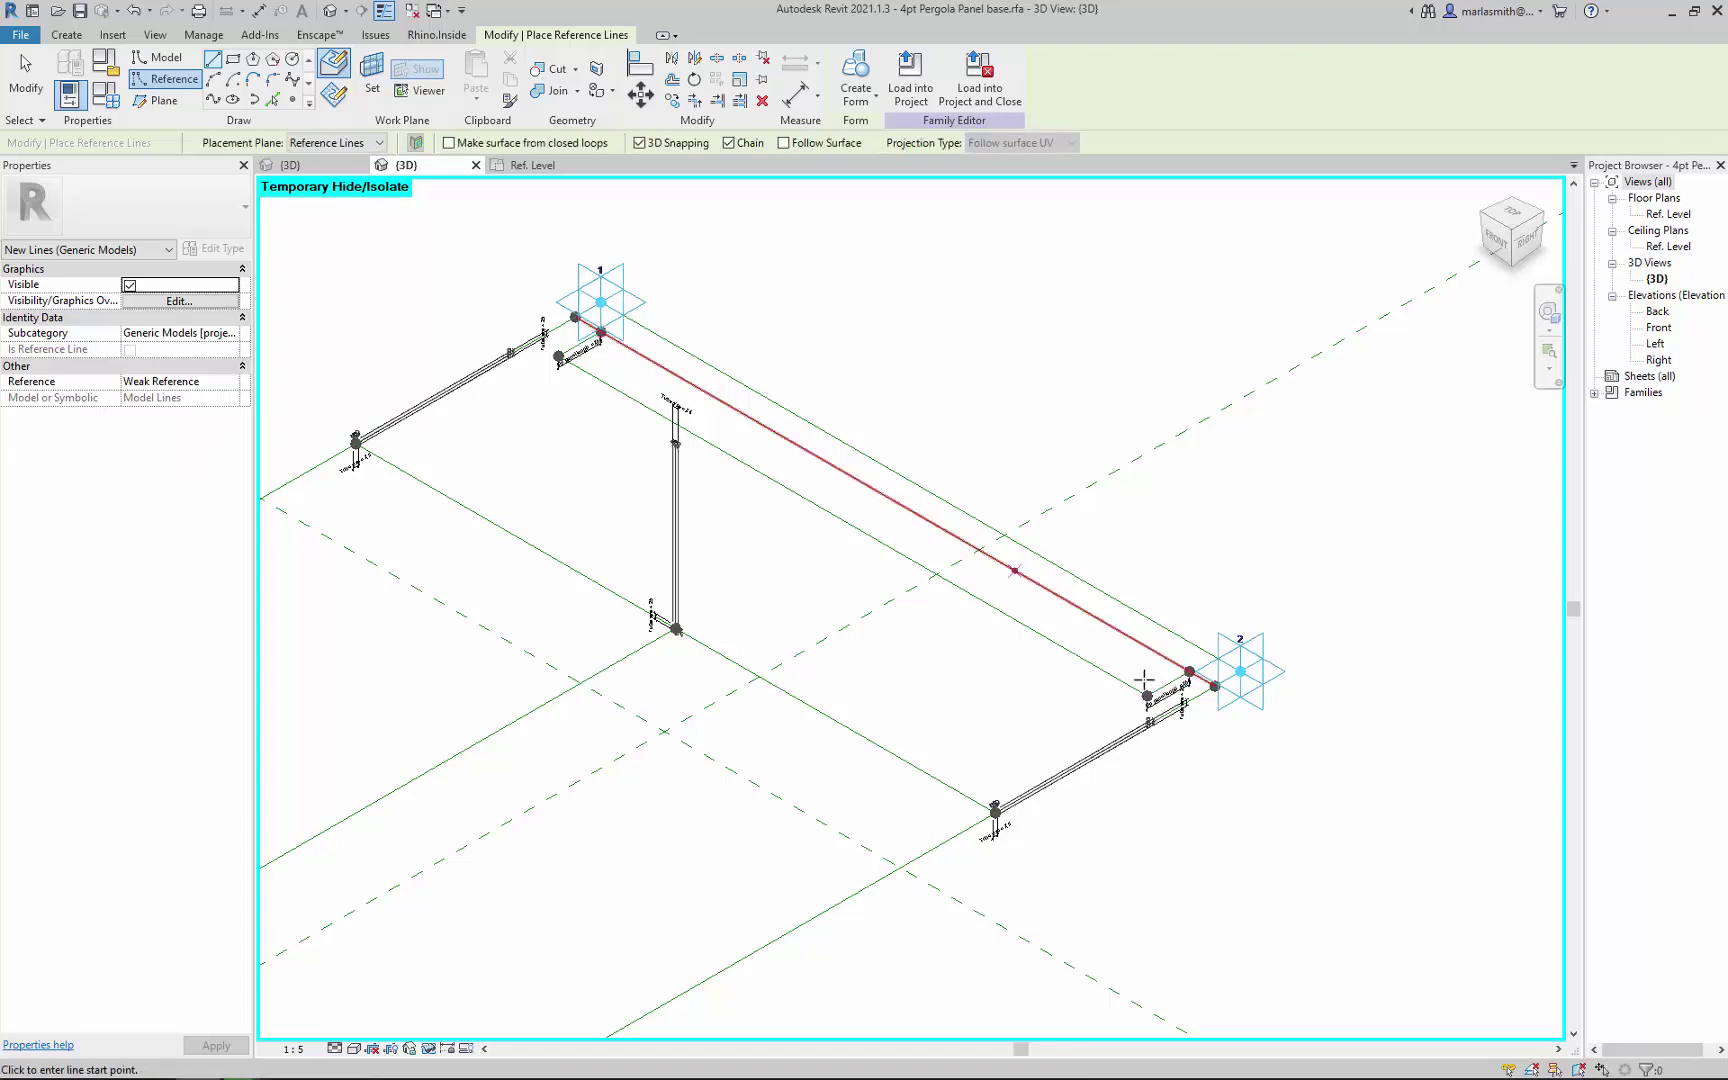
{"action": "key", "text": "Escape"}
{"action": "key", "text": "Escape"}
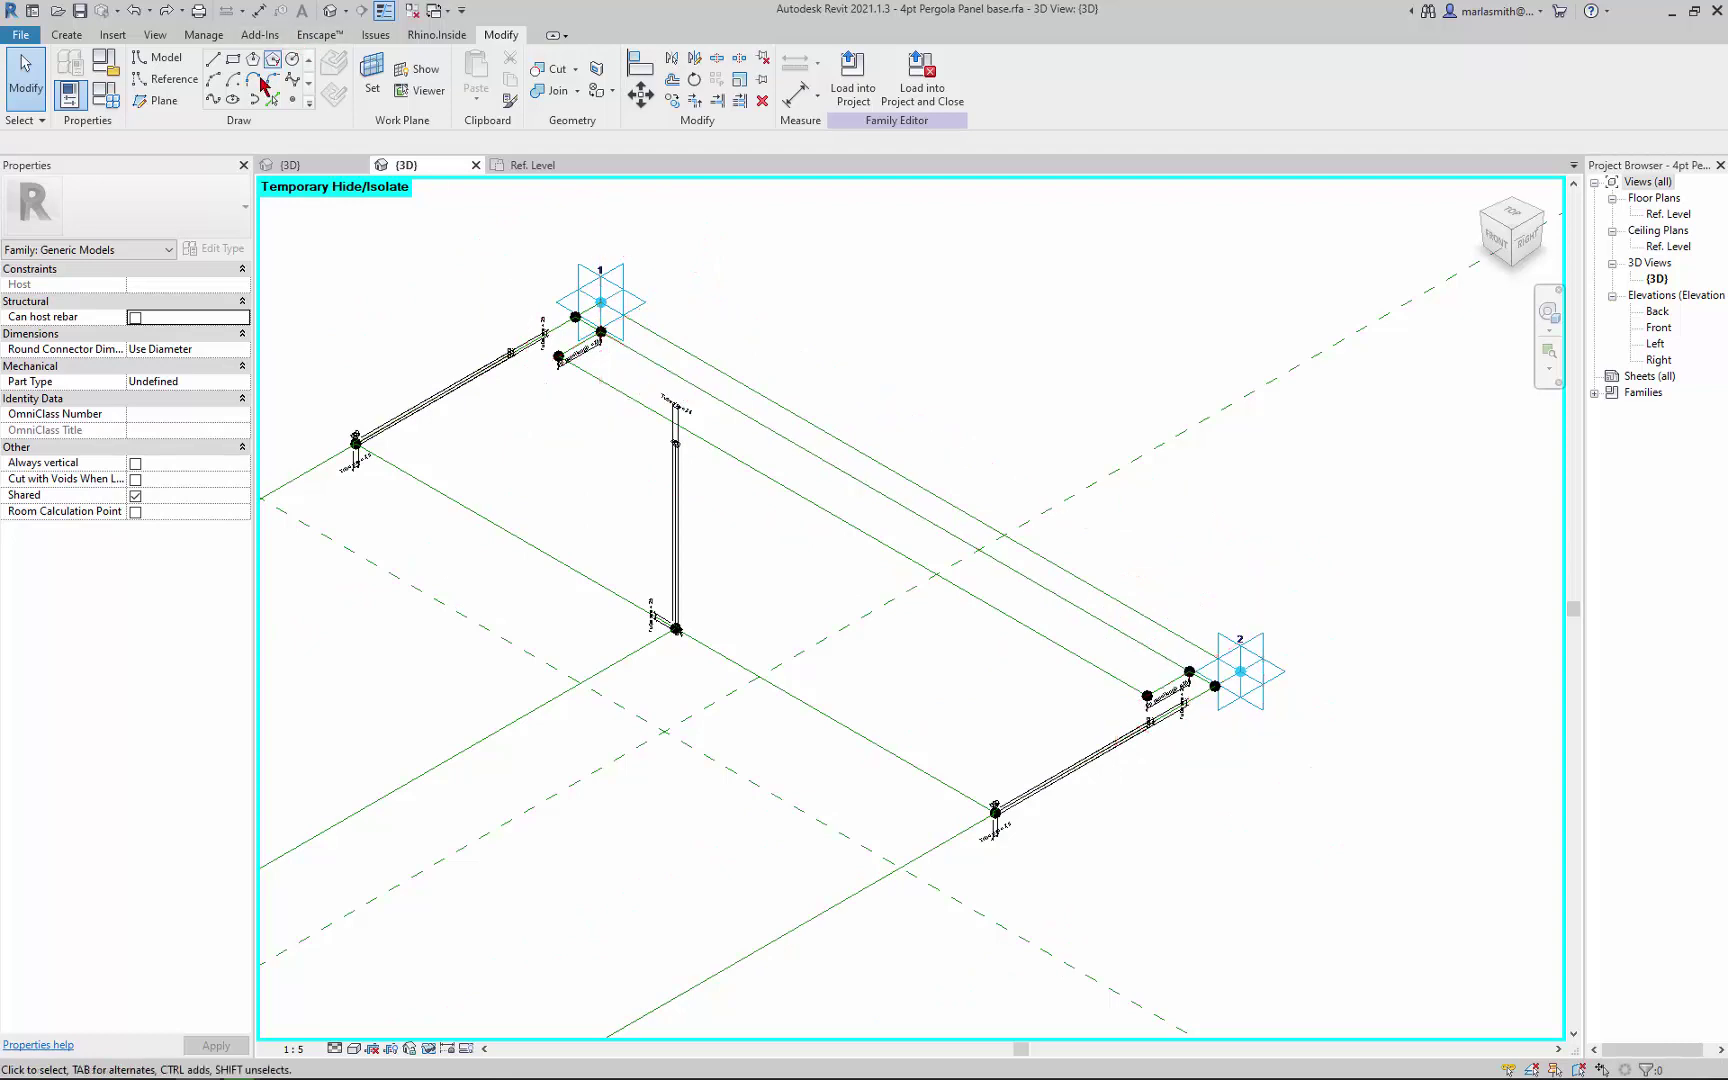
Step: Cancel point placement and window-select the vertical tube in the middle of the panel
{"action": "left_click", "coordinate": [291, 100]}
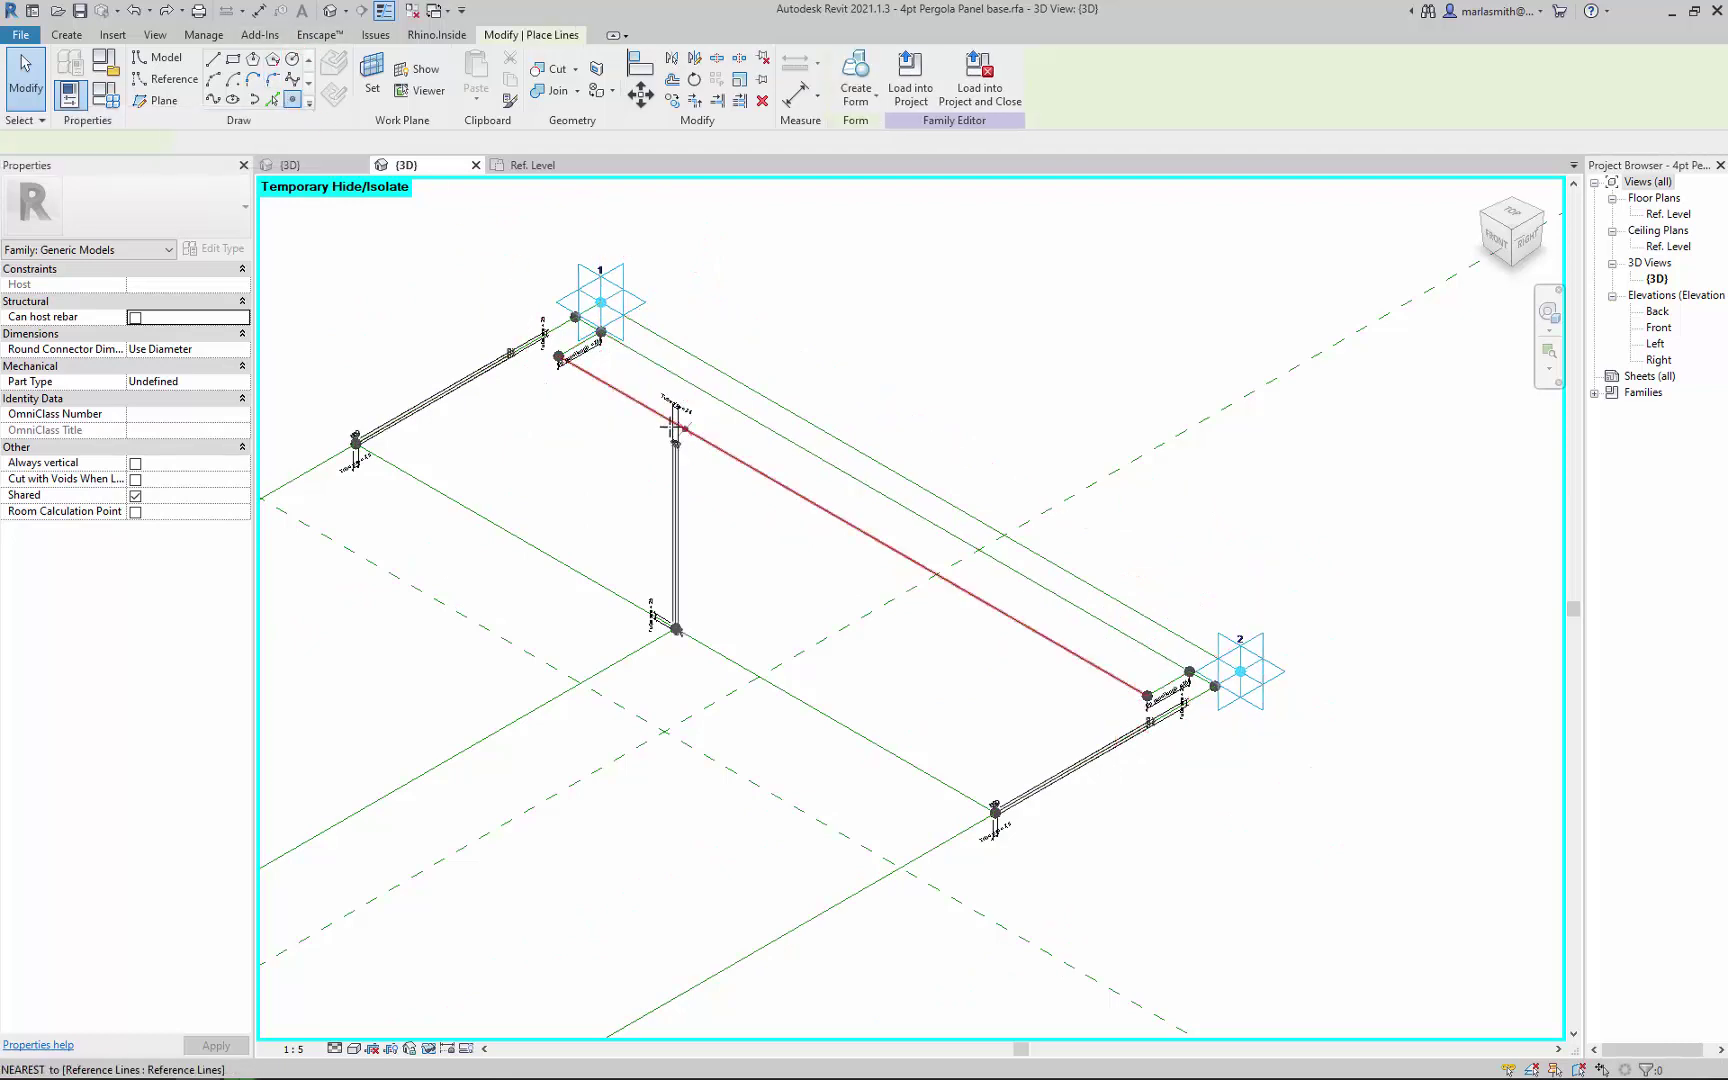
{"action": "key", "text": "Escape"}
{"action": "key", "text": "Escape"}
{"action": "scroll", "coordinate": [698, 656], "scroll_direction": "up", "scroll_amount": 3}
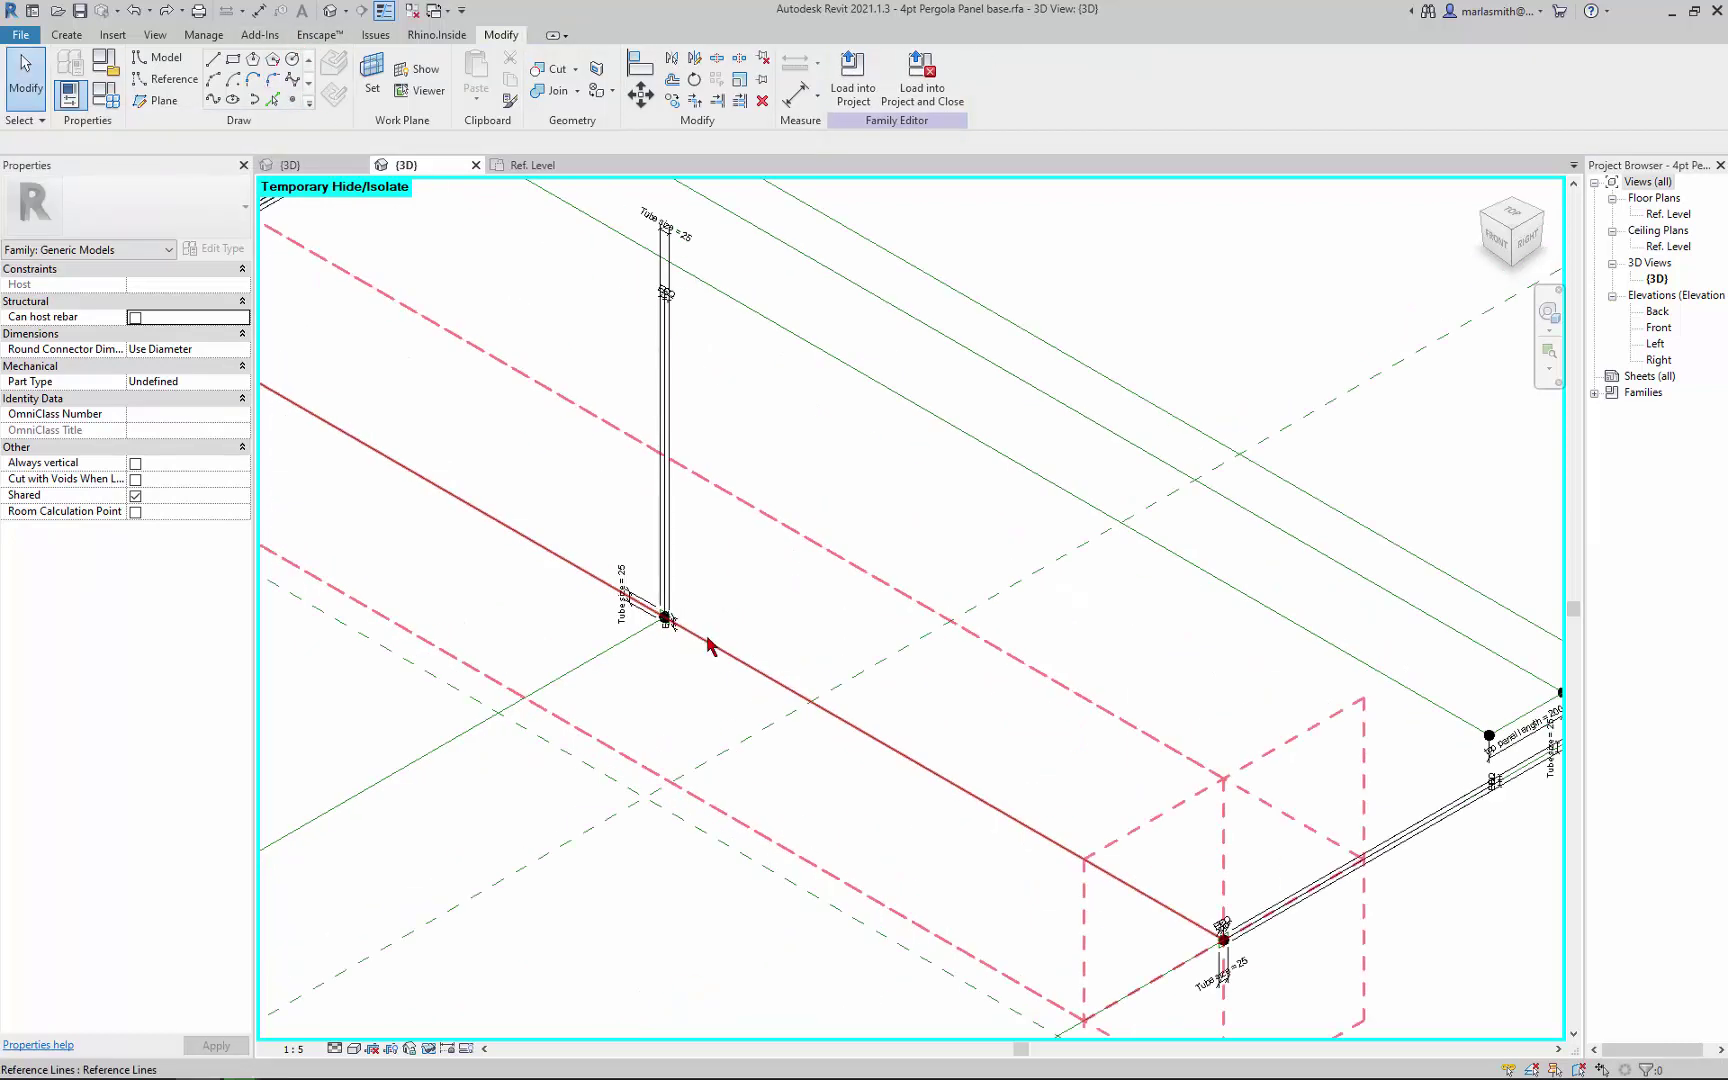
{"action": "scroll", "coordinate": [707, 645], "scroll_direction": "down", "scroll_amount": 3}
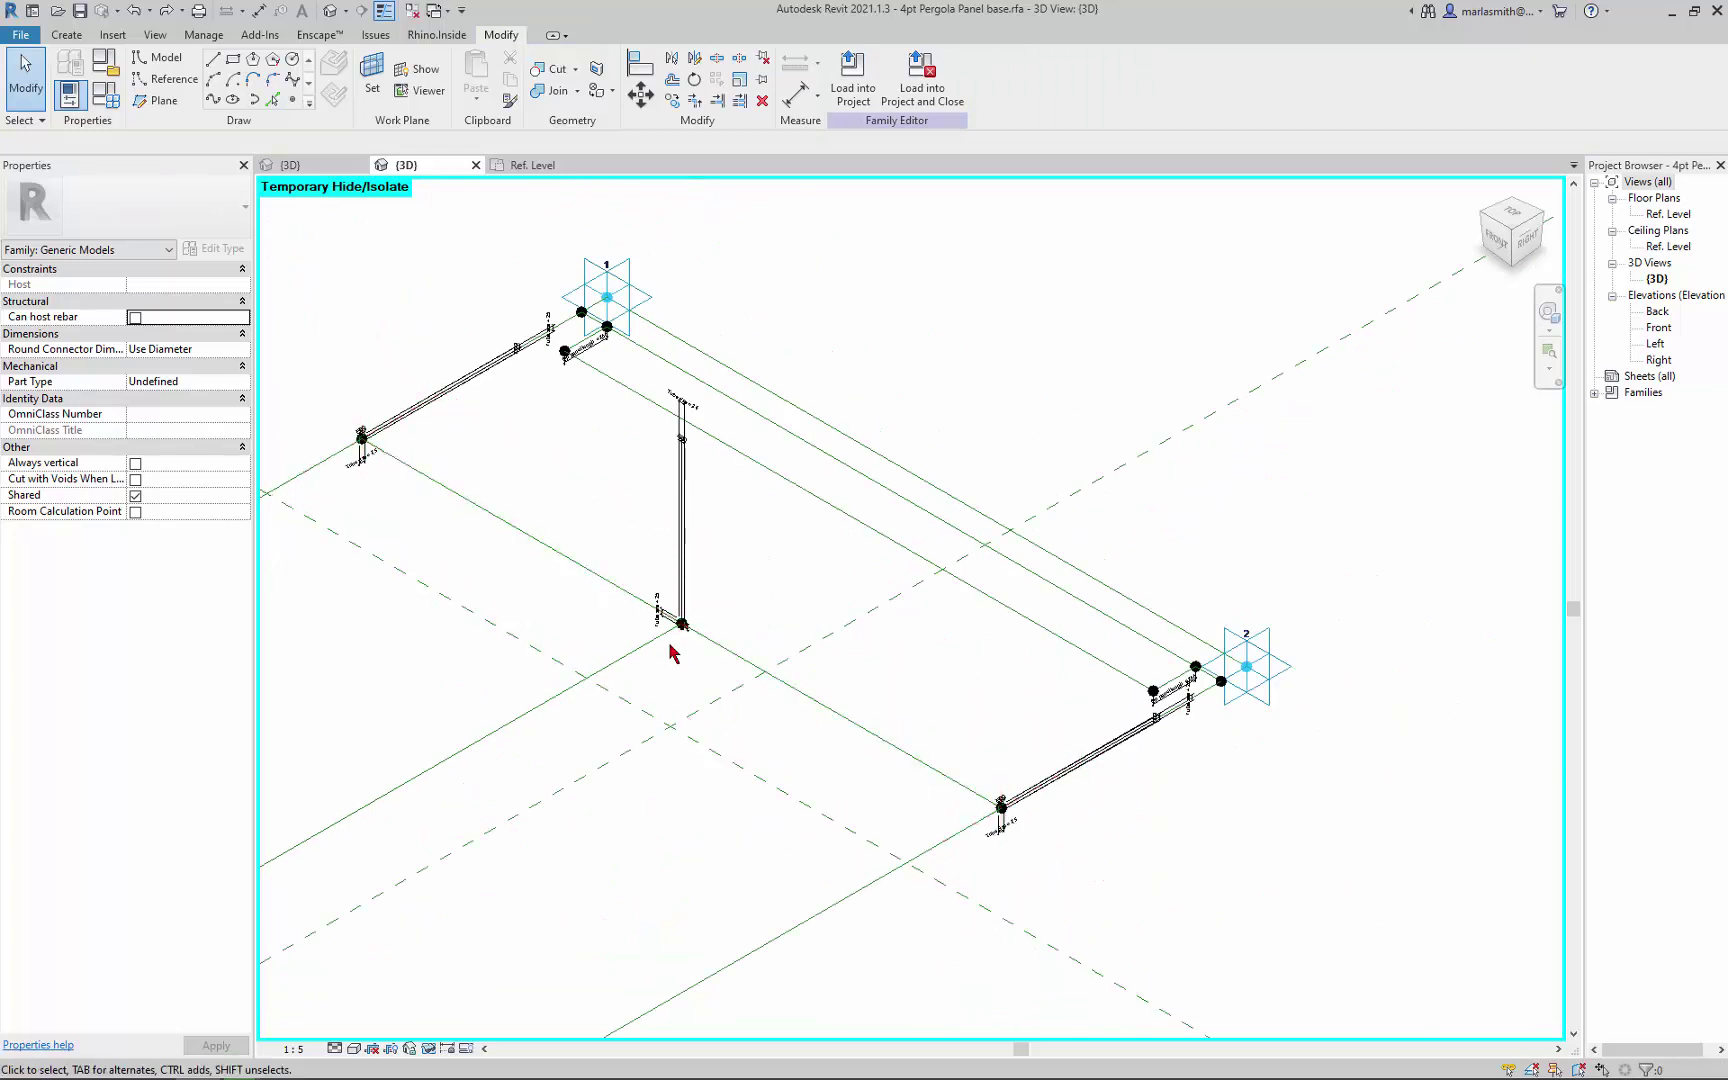
{"action": "scroll", "coordinate": [672, 640], "scroll_direction": "up", "scroll_amount": 5}
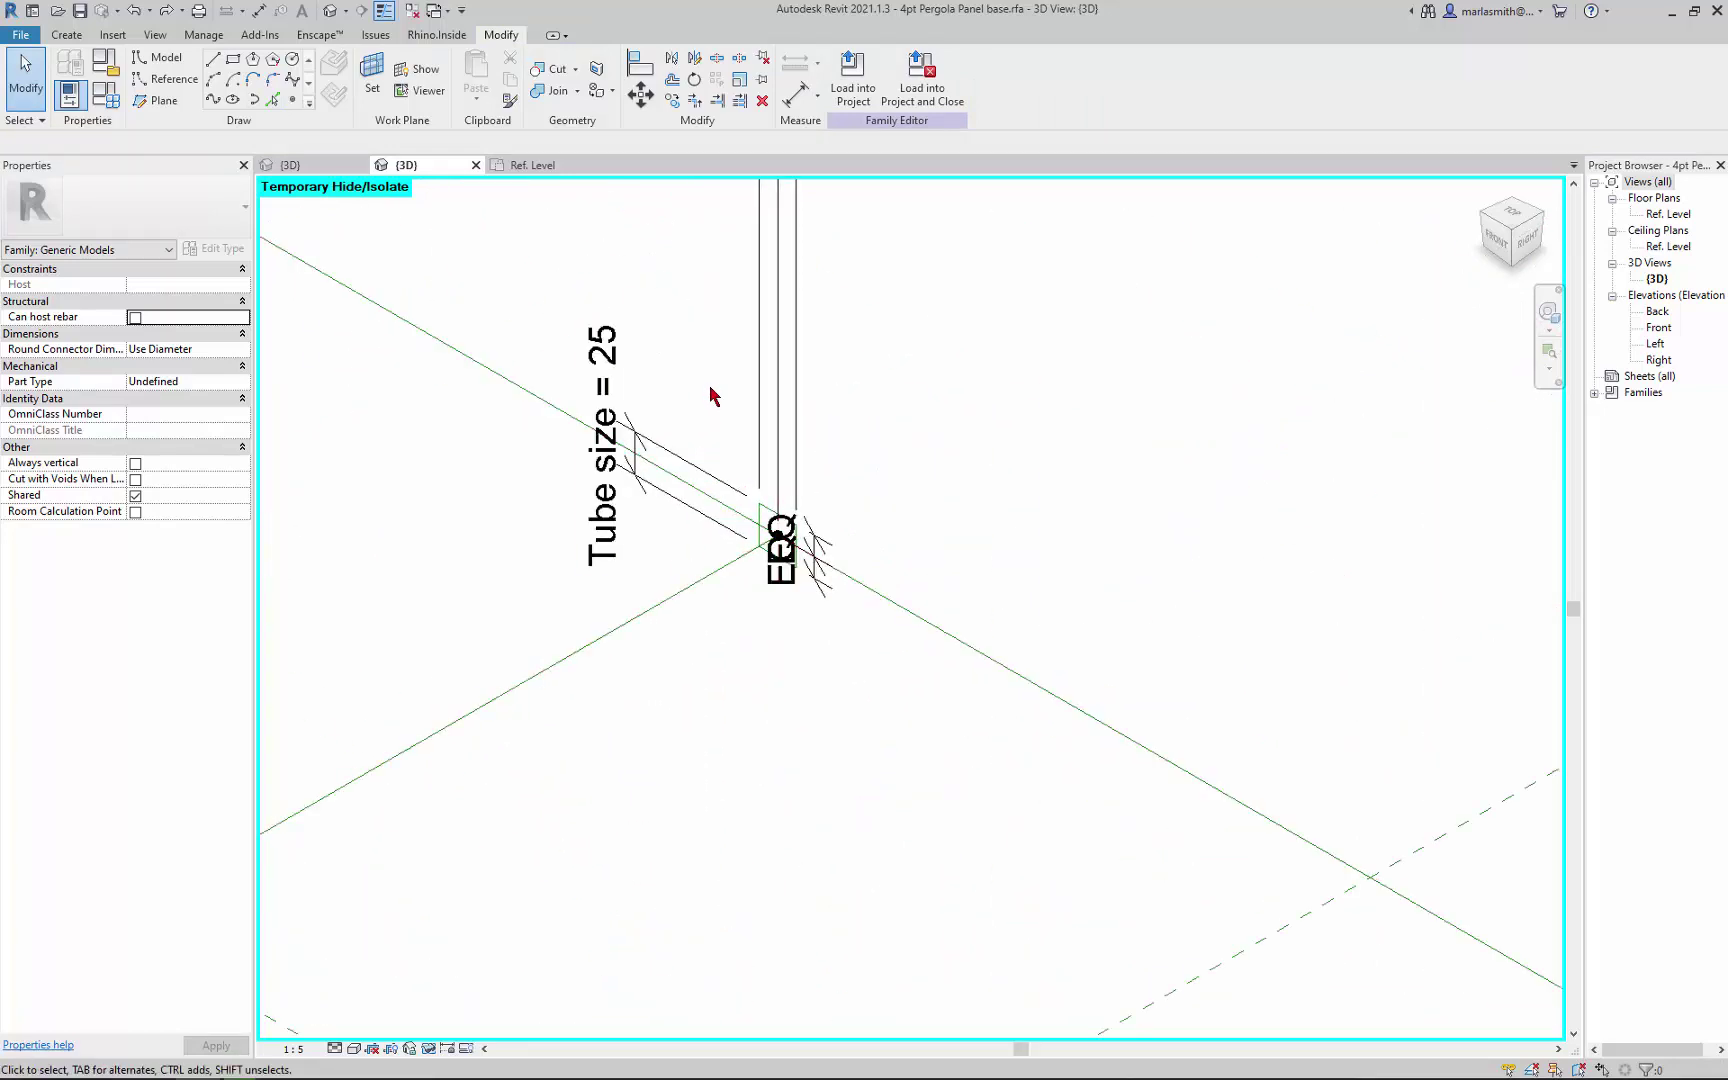
{"action": "scroll", "coordinate": [830, 703], "scroll_direction": "down", "scroll_amount": 5}
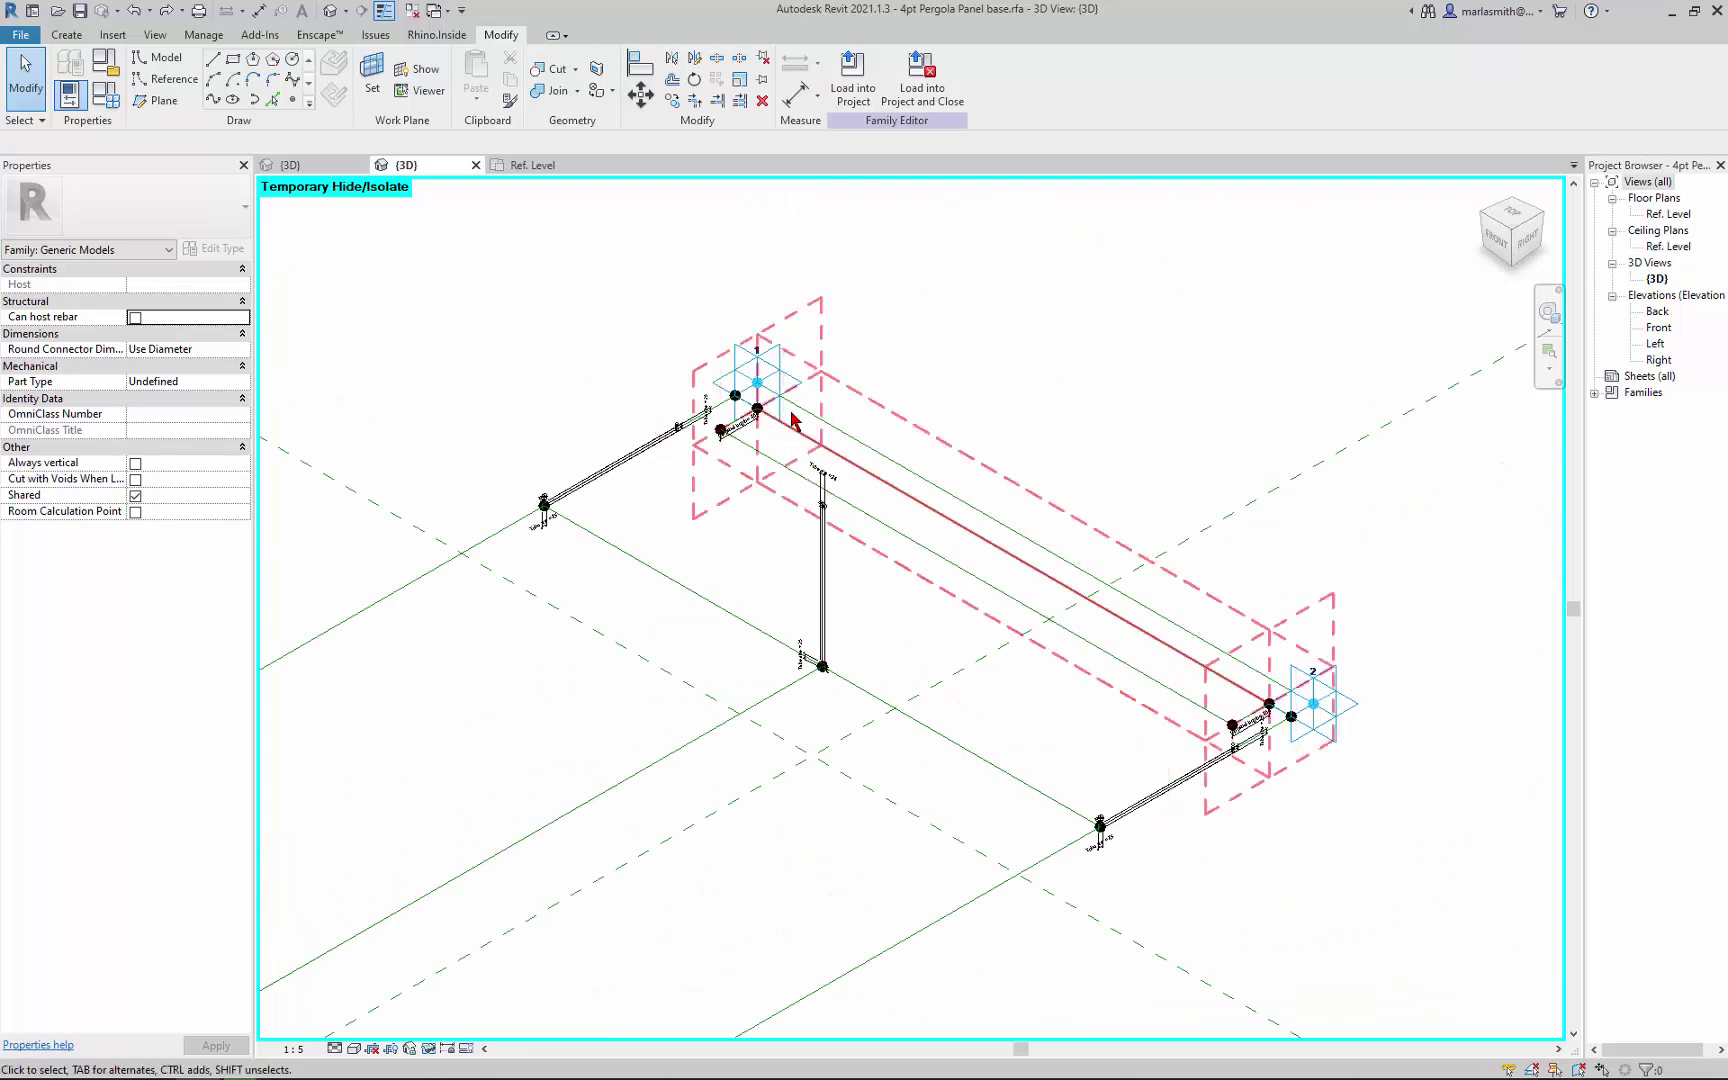
{"action": "left_click_drag", "start_coordinate": [785, 266], "coordinate": [899, 725]}
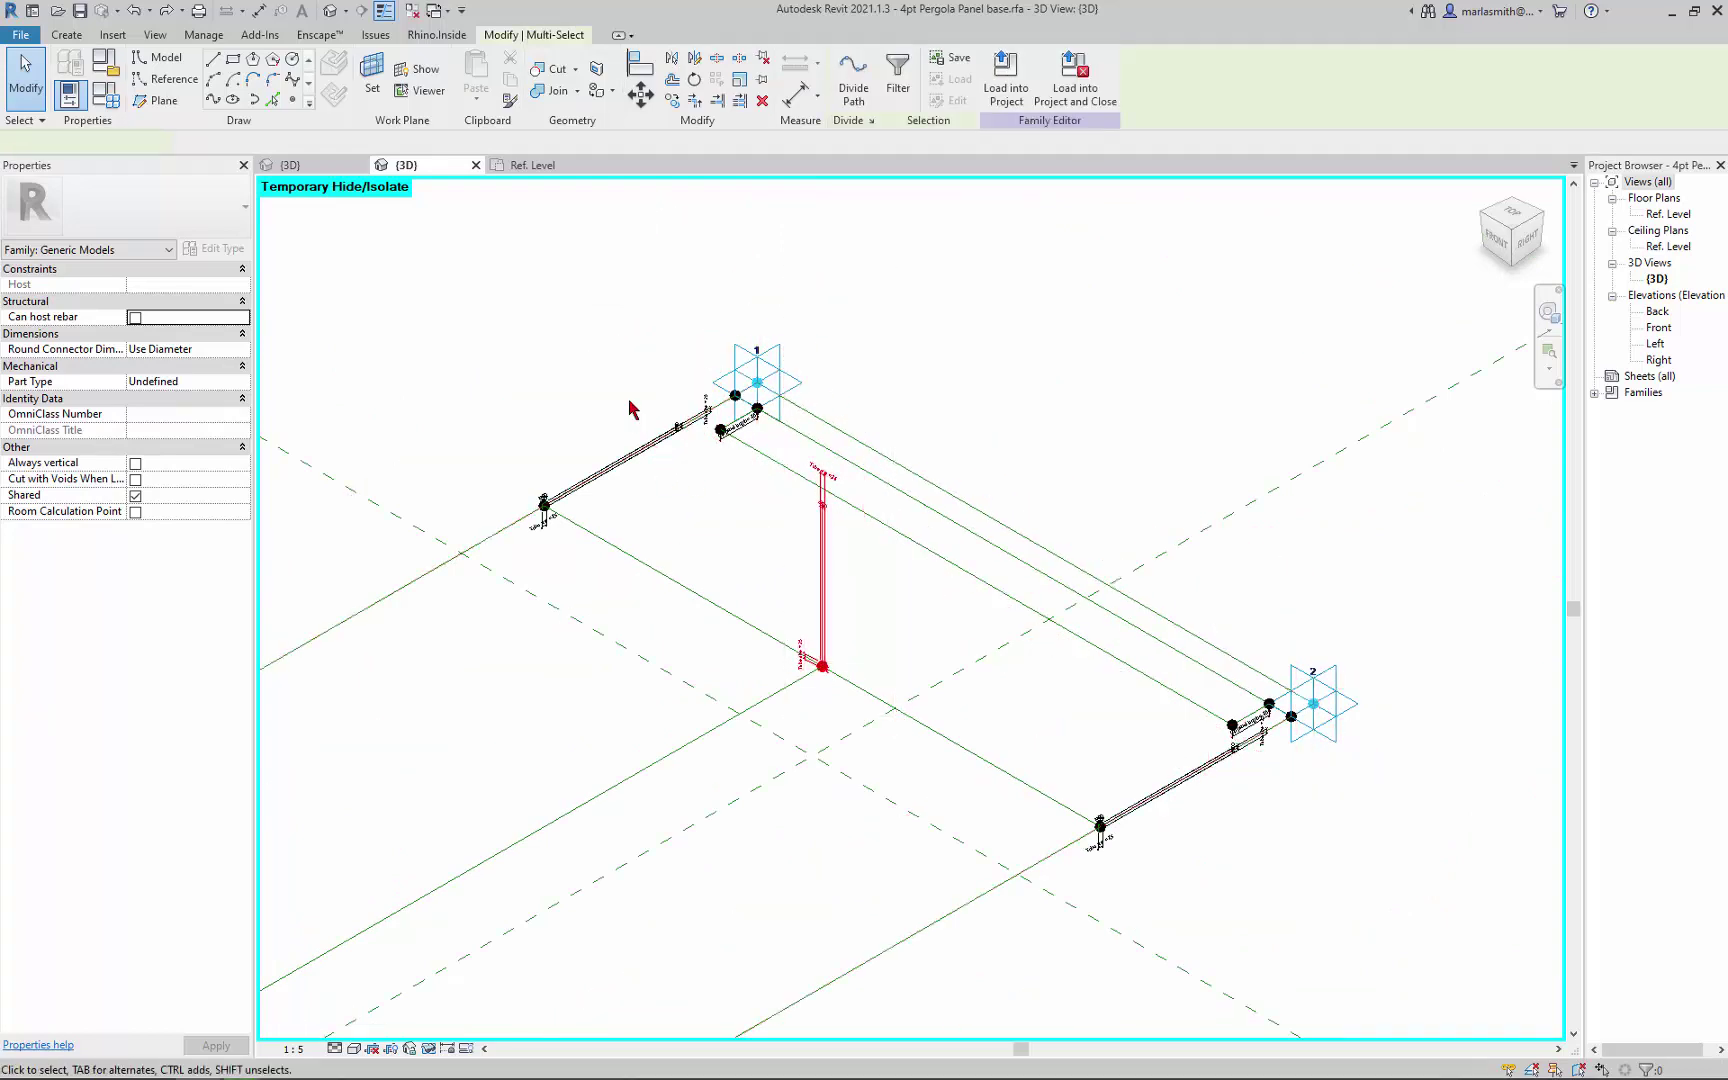
Step: Copy the middle vertical tube twice beside the original, unconstraining the second copy
{"action": "left_click", "coordinate": [673, 104]}
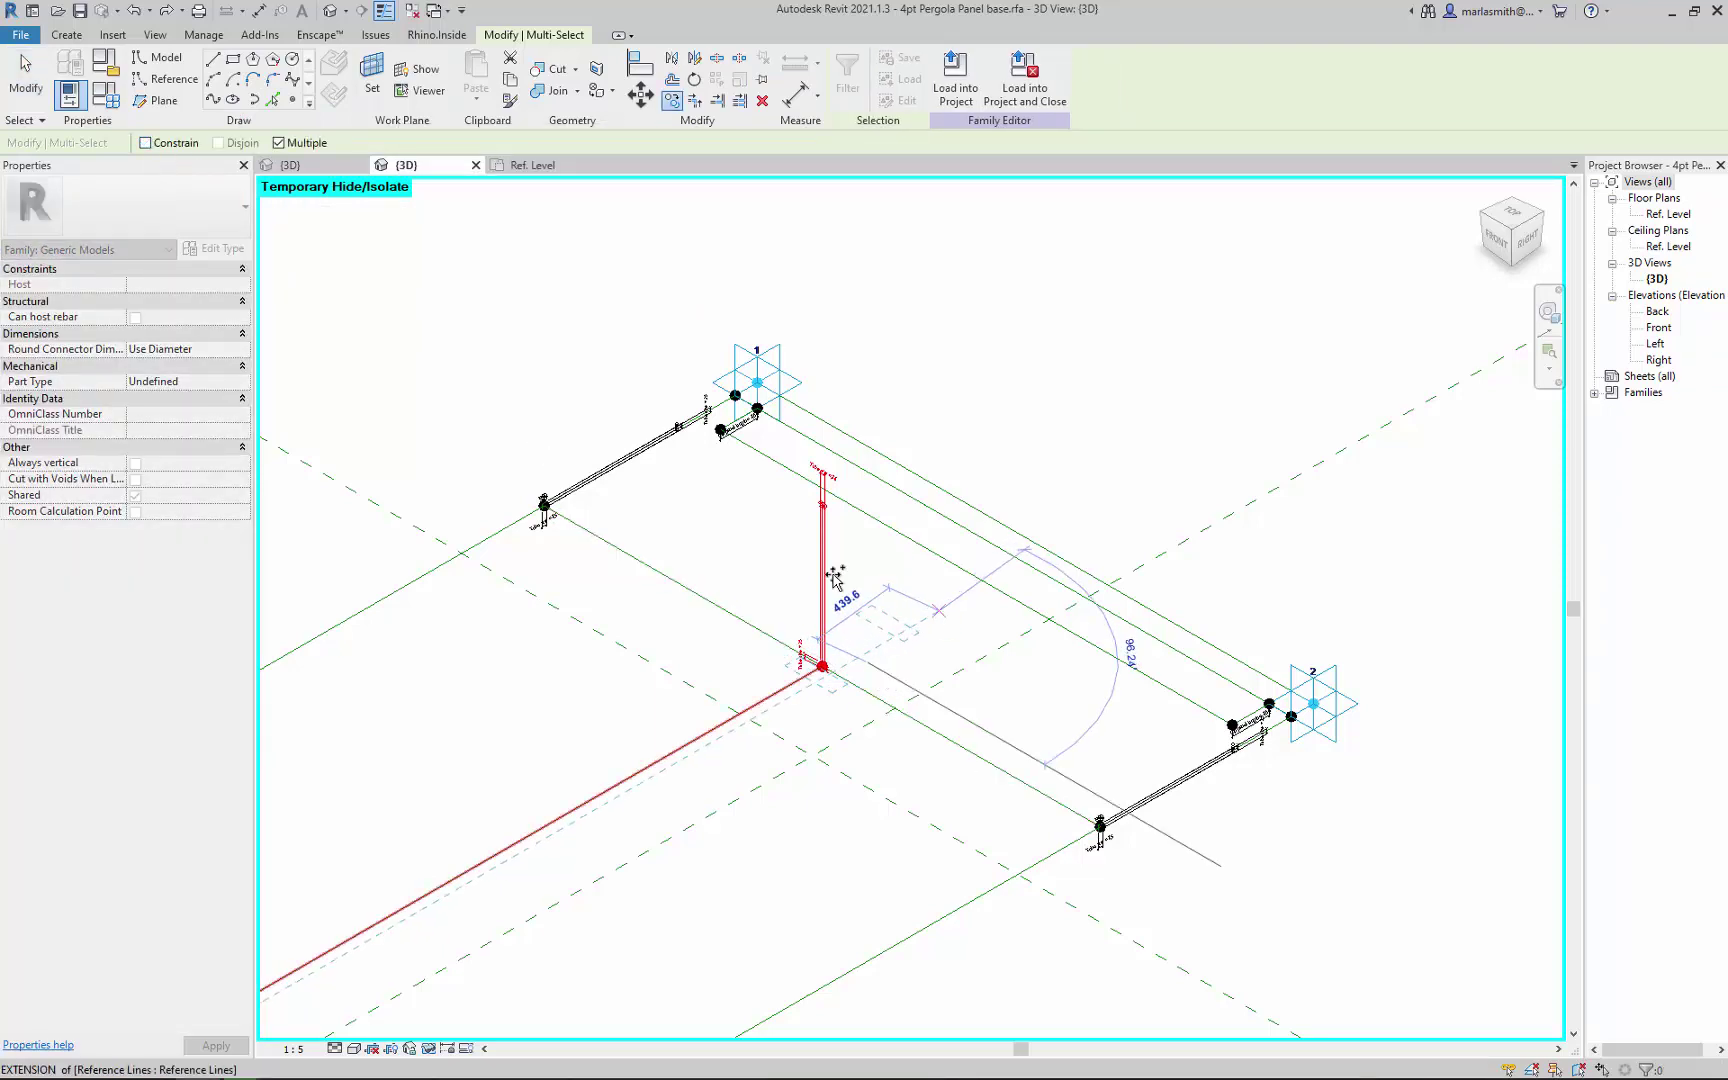
{"action": "left_click", "coordinate": [893, 614]}
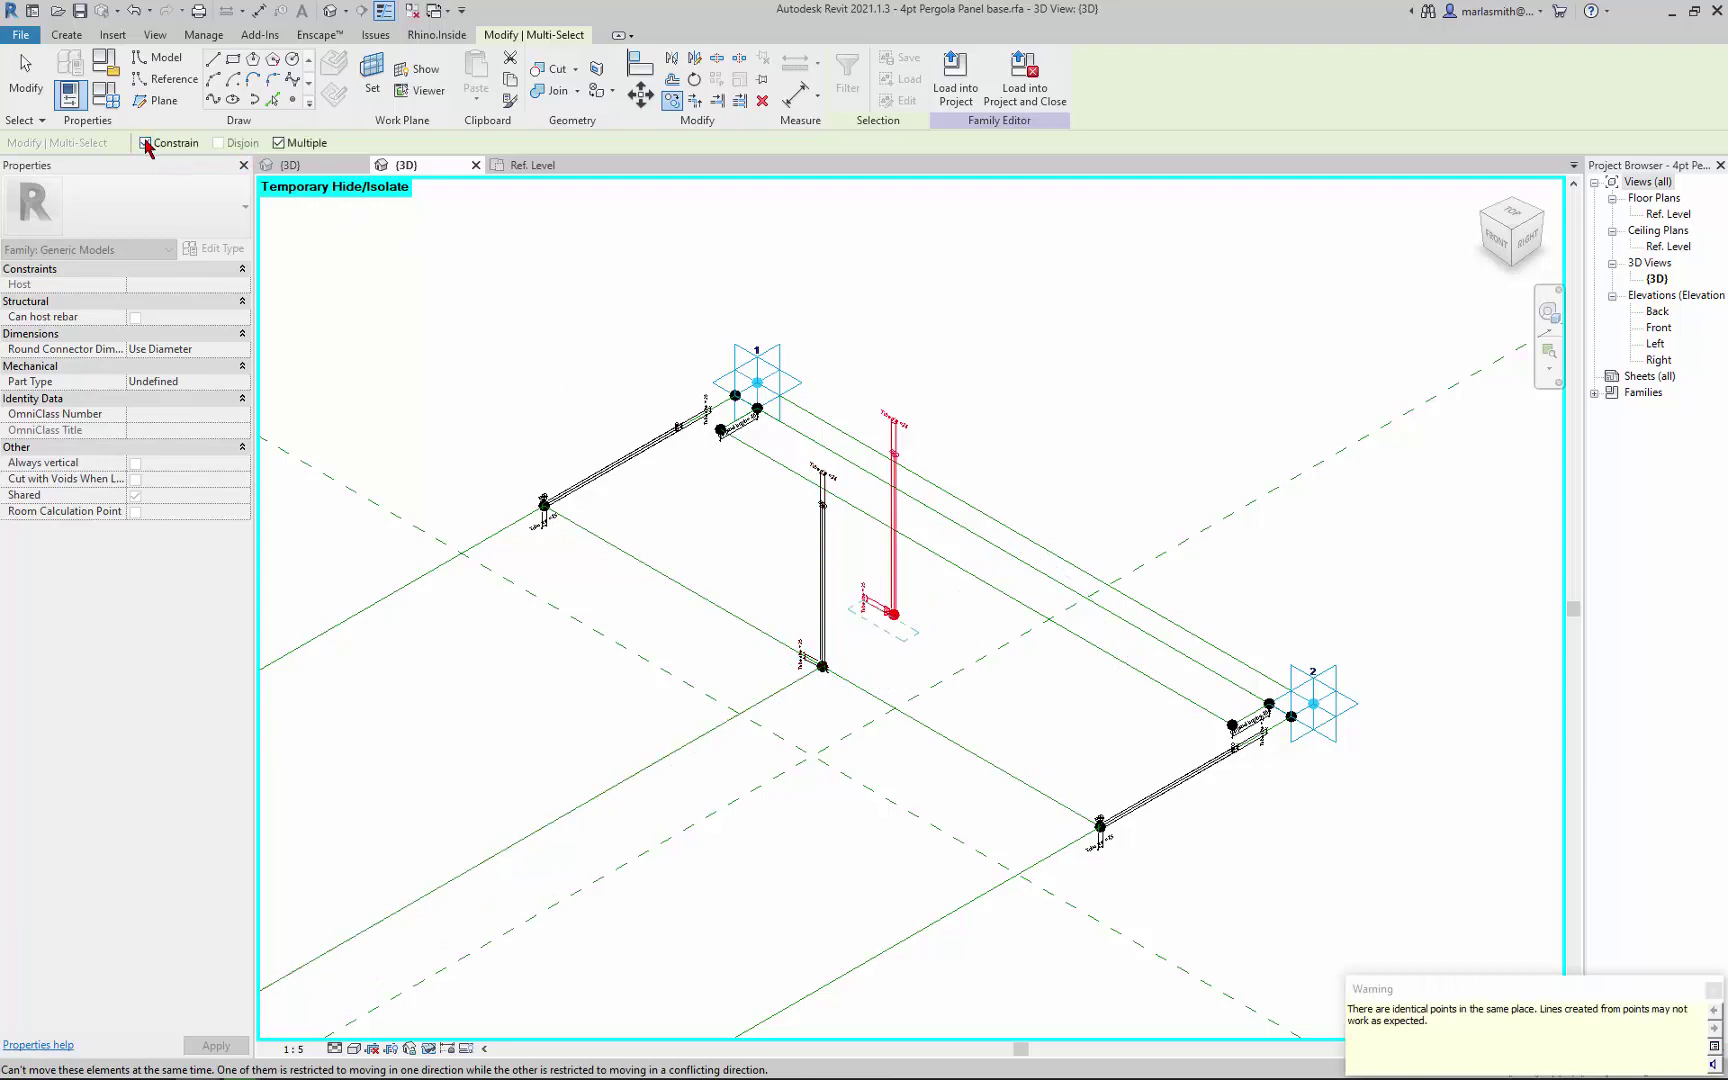
{"action": "left_click", "coordinate": [146, 143]}
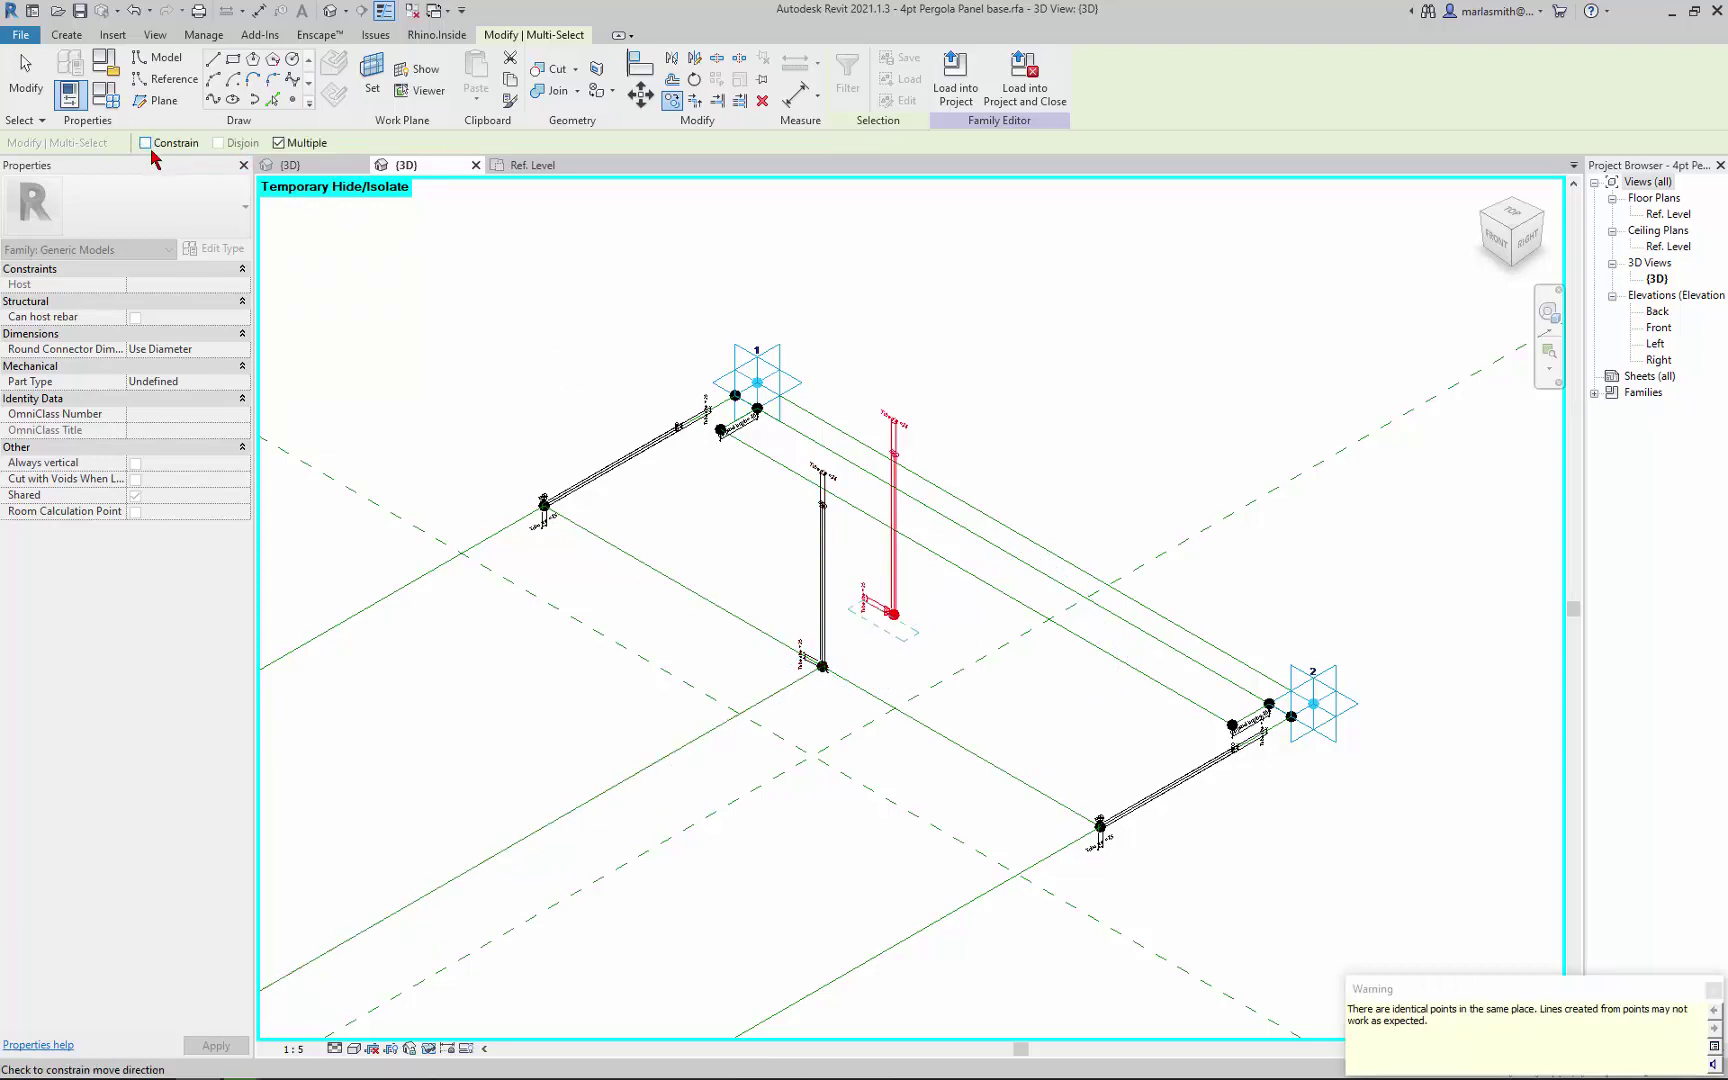
{"action": "left_click", "coordinate": [953, 626]}
{"action": "key", "text": "Escape"}
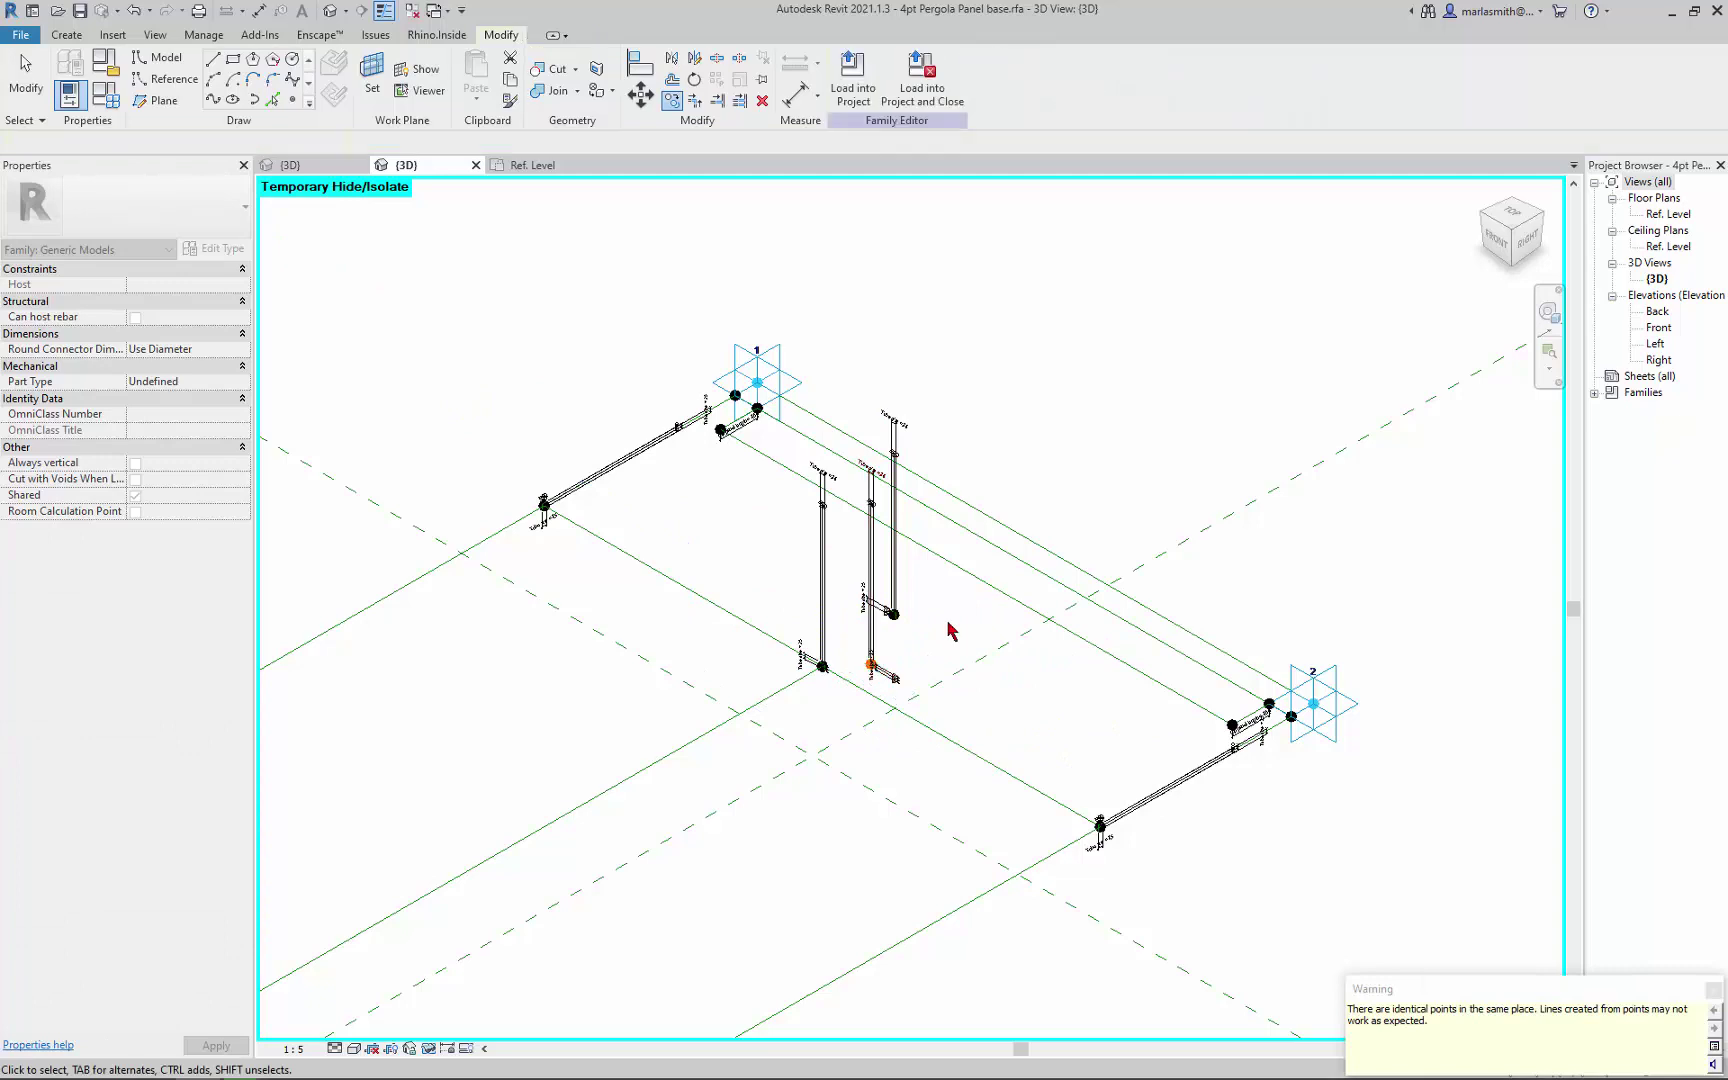
{"action": "scroll", "coordinate": [951, 630], "scroll_direction": "up", "scroll_amount": 3}
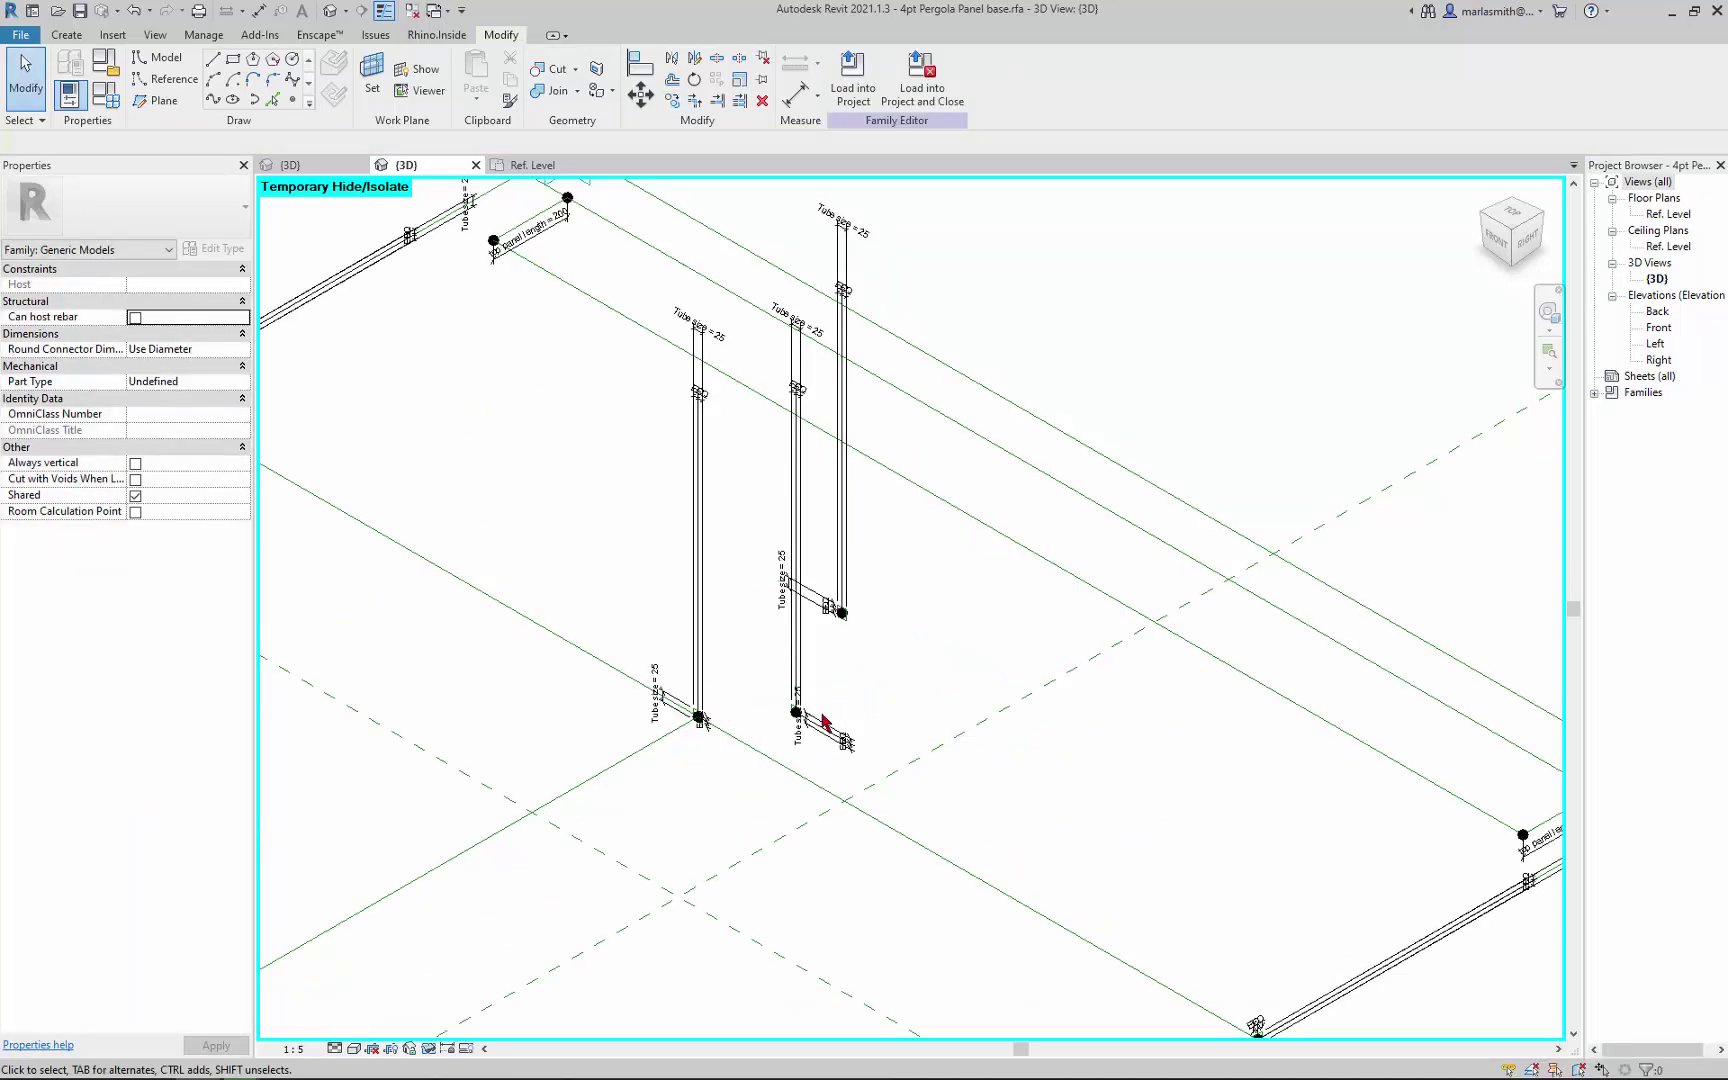
Step: Re-host the copied tube's base reference point onto the reference line spanning the panel
{"action": "left_click_drag", "start_coordinate": [843, 675], "coordinate": [893, 670]}
{"action": "scroll", "coordinate": [928, 610], "scroll_direction": "up", "scroll_amount": 3}
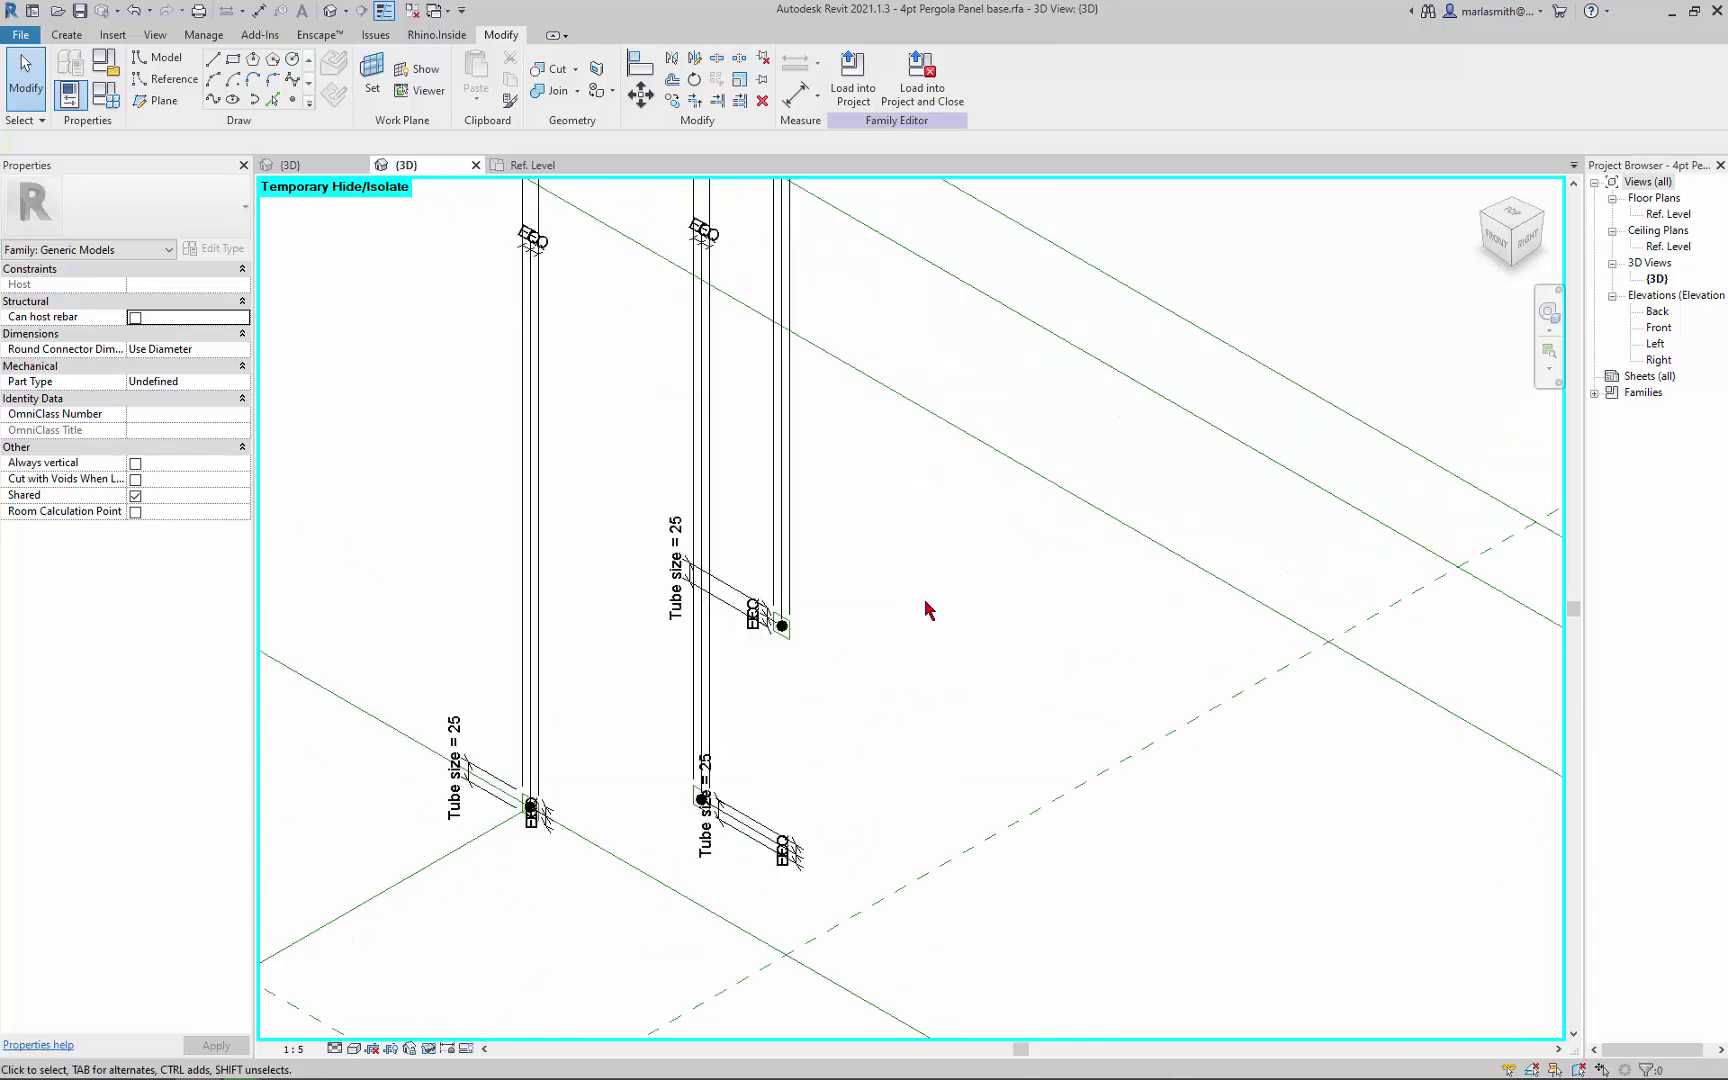
{"action": "scroll", "coordinate": [778, 628], "scroll_direction": "up", "scroll_amount": 5}
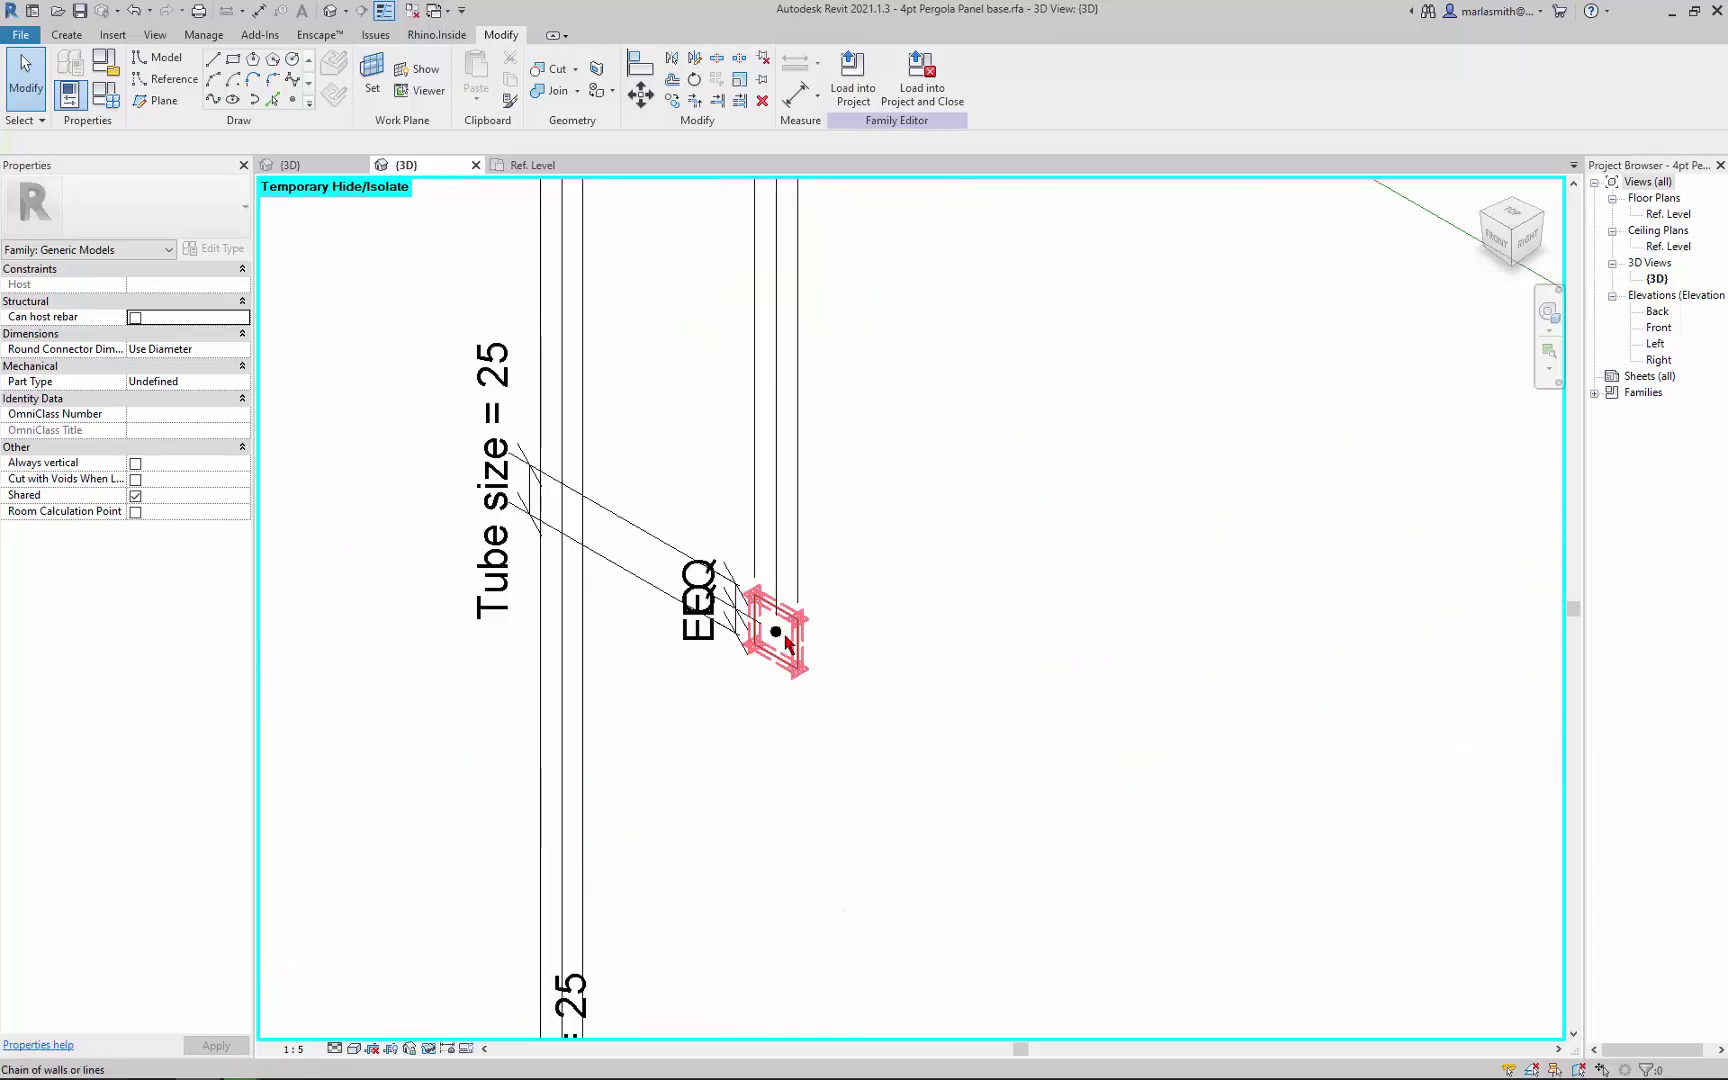
{"action": "left_click", "coordinate": [785, 641]}
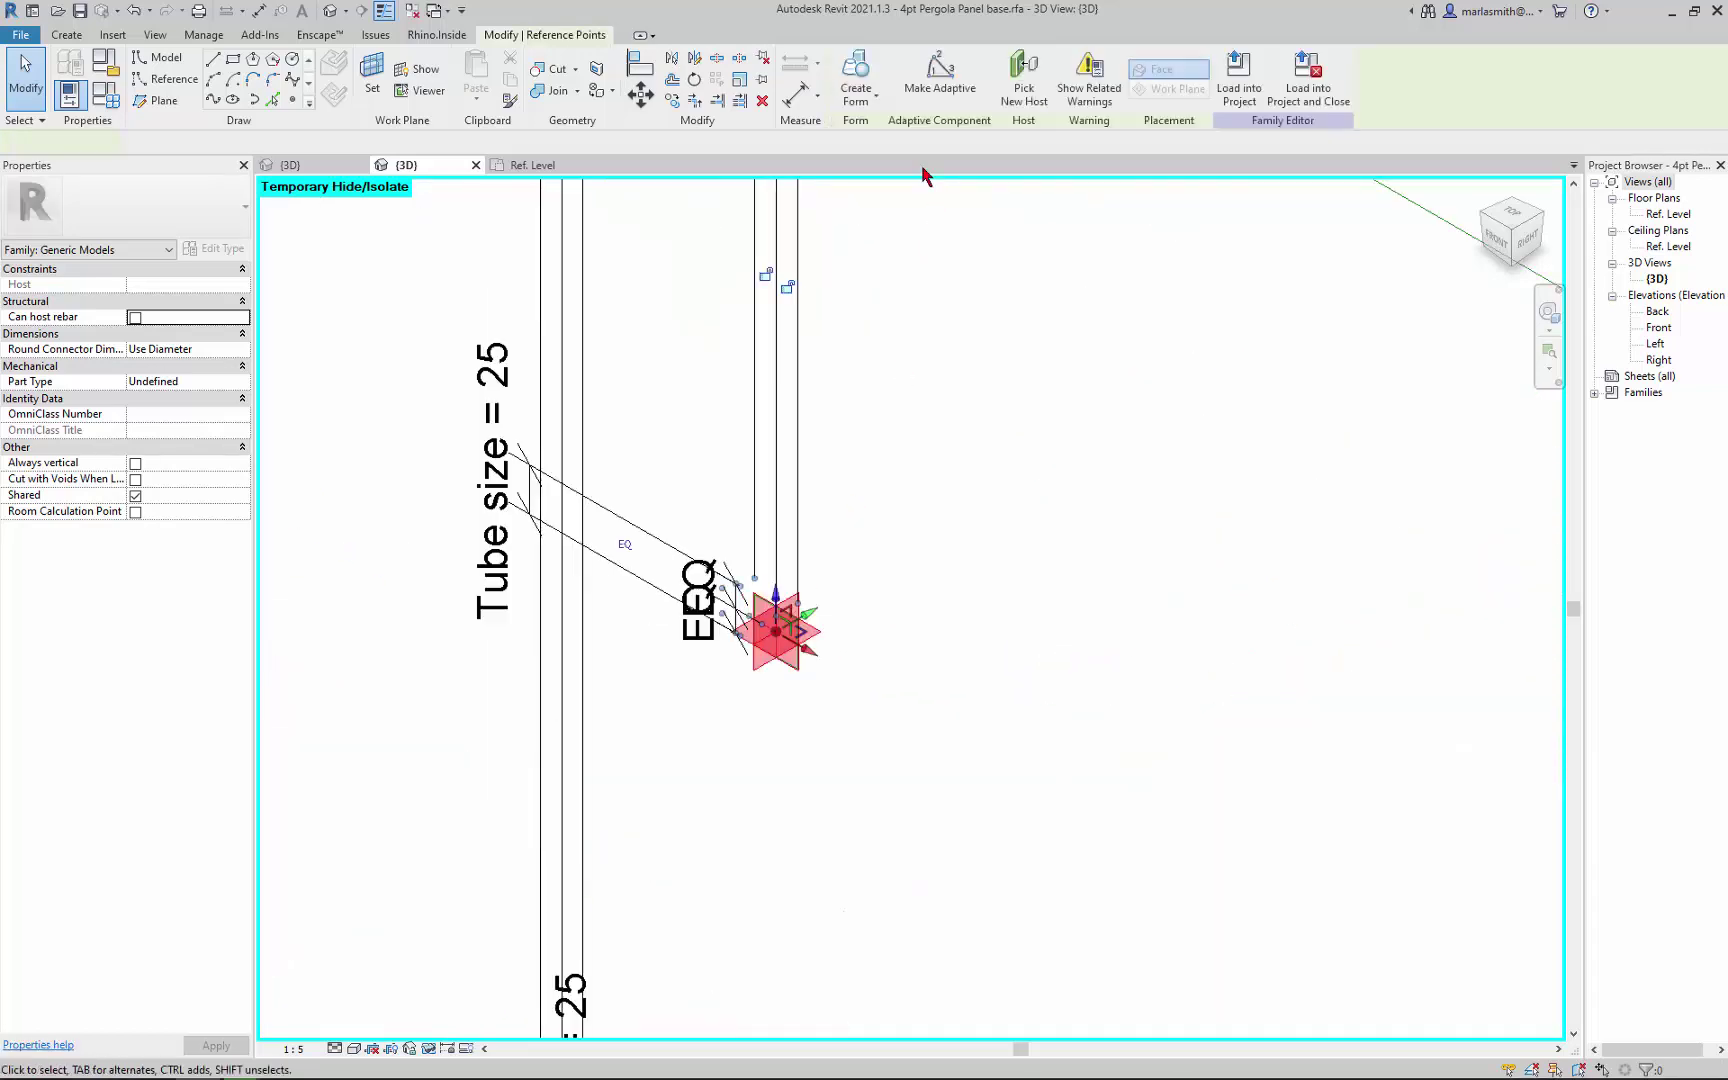
{"action": "left_click", "coordinate": [1020, 90]}
{"action": "scroll", "coordinate": [856, 563], "scroll_direction": "down", "scroll_amount": 8}
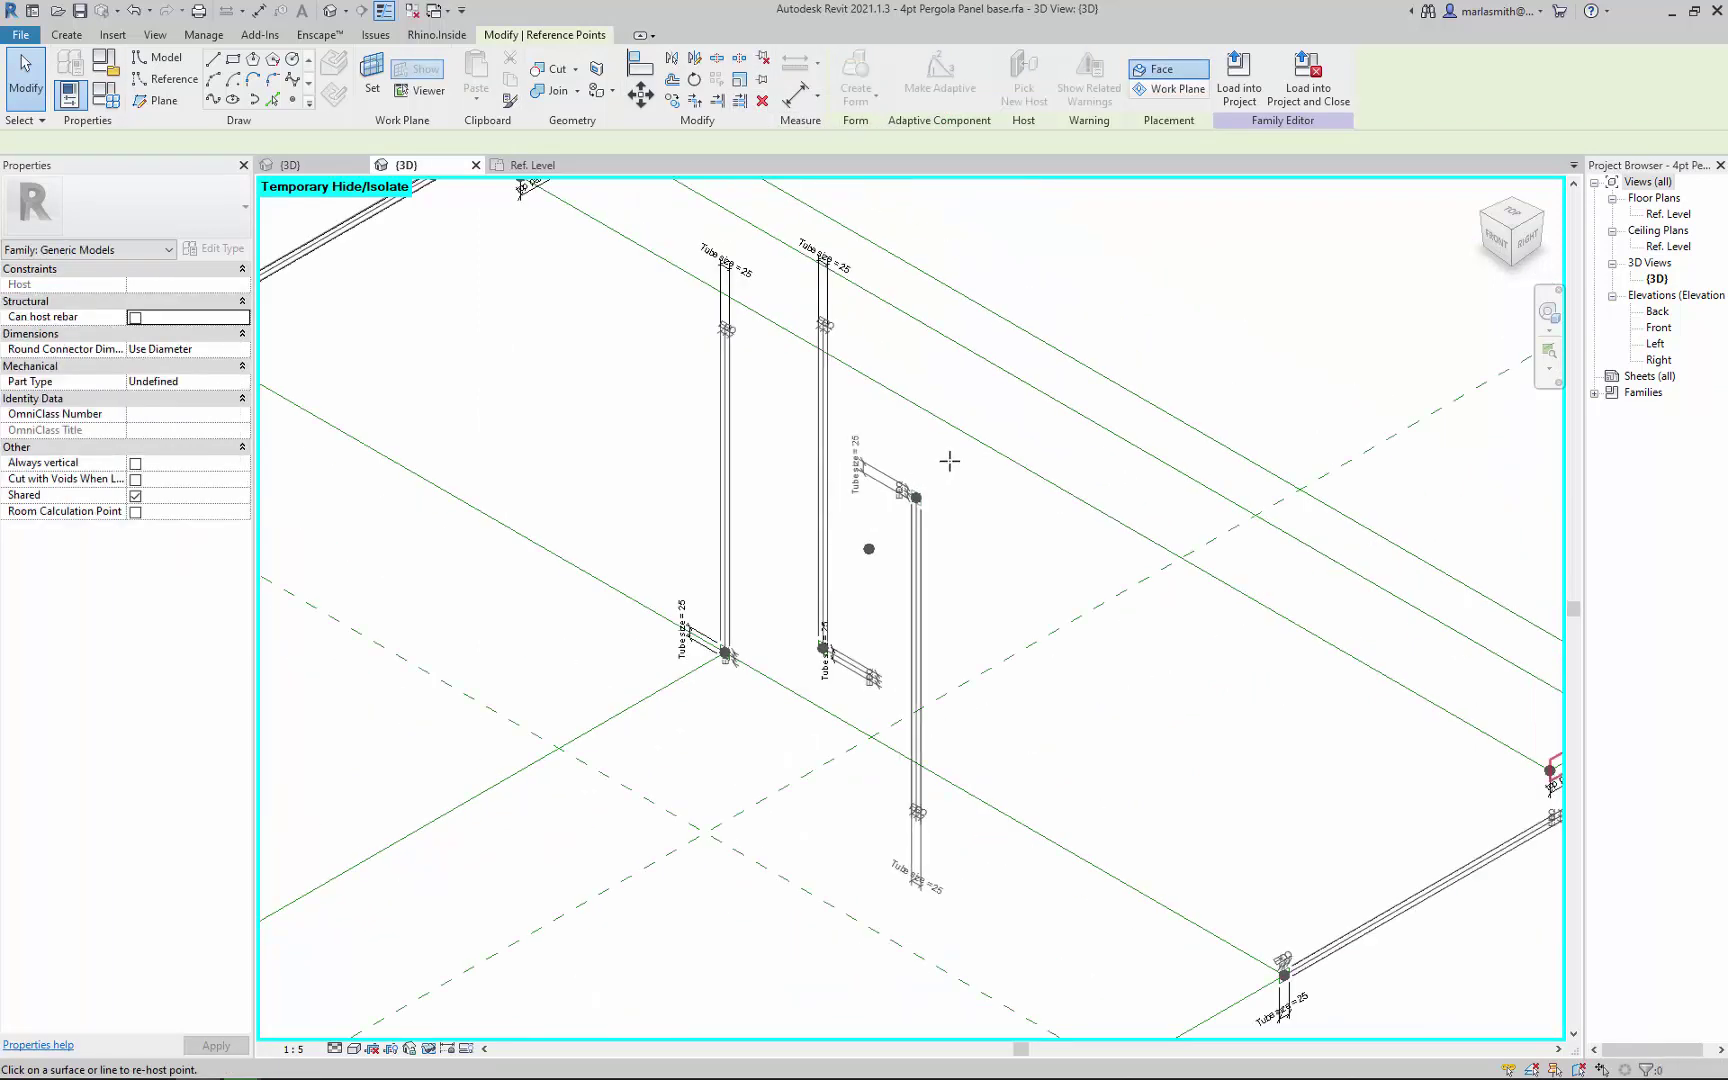
{"action": "left_click", "coordinate": [968, 434]}
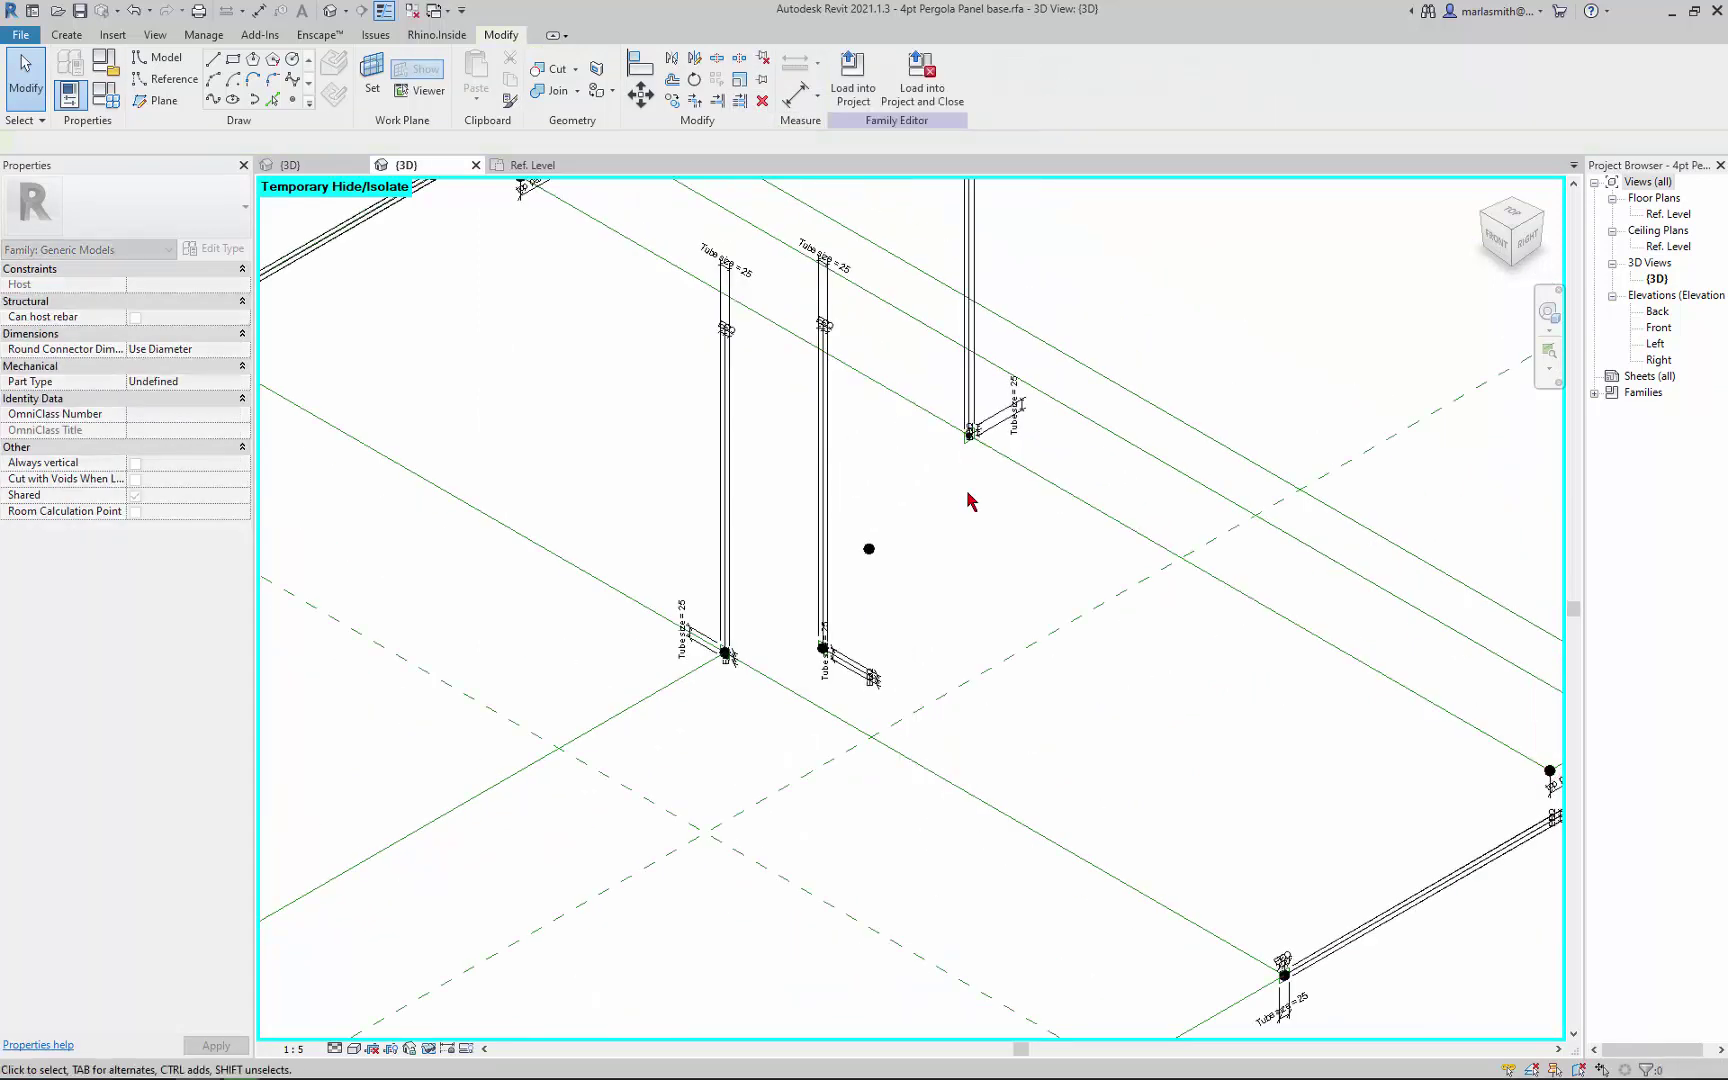
{"action": "scroll", "coordinate": [975, 490], "scroll_direction": "up", "scroll_amount": 5}
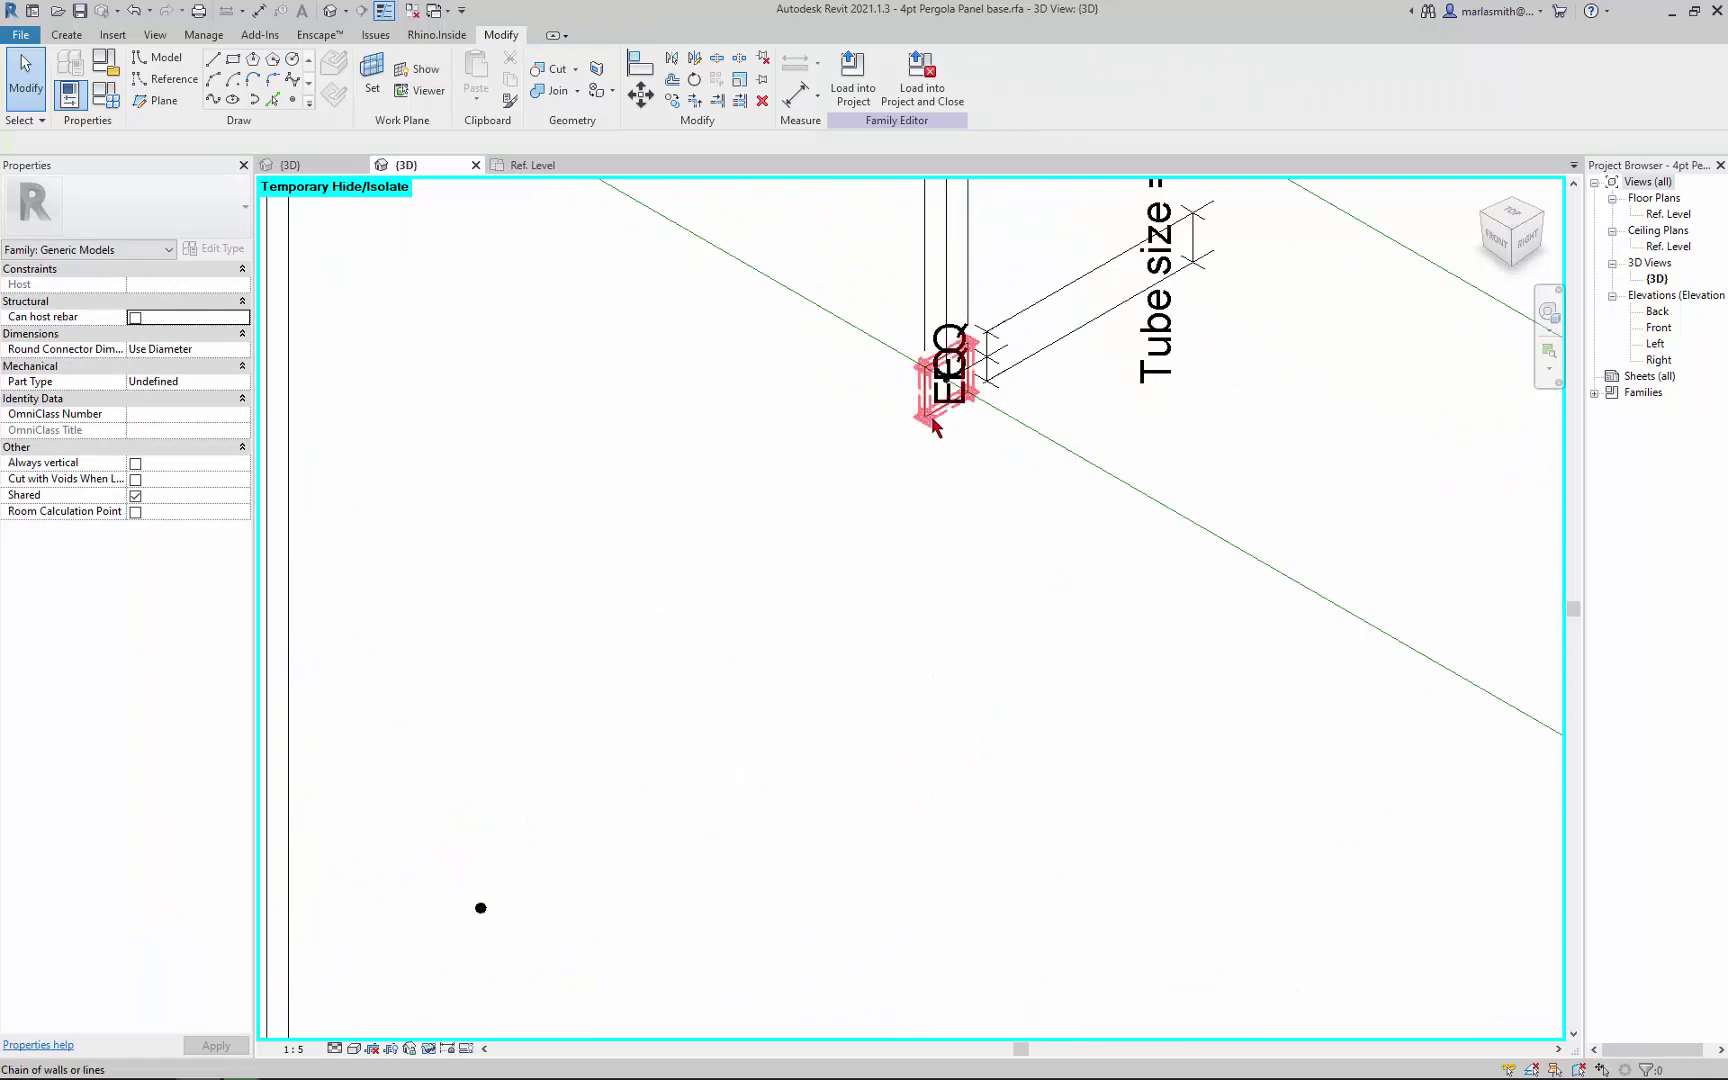
{"action": "left_click", "coordinate": [925, 447]}
{"action": "scroll", "coordinate": [862, 456], "scroll_direction": "down", "scroll_amount": 5}
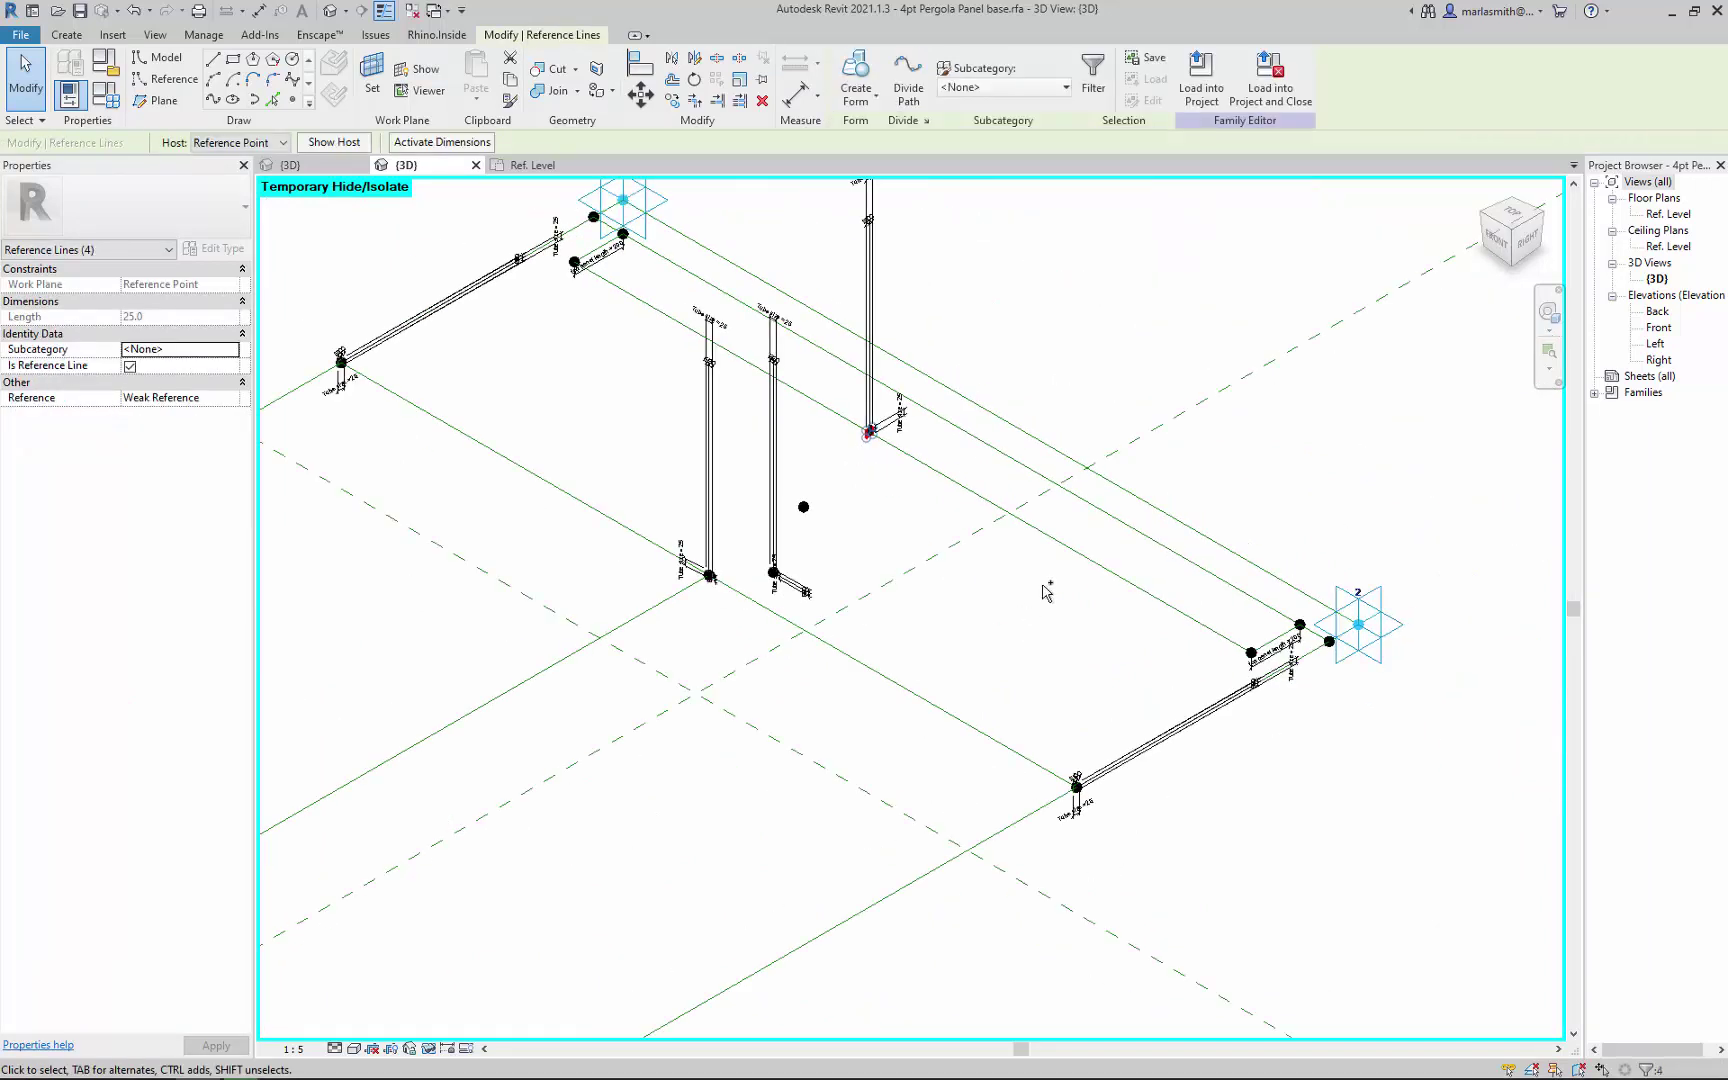
{"action": "left_click", "coordinate": [1114, 520], "text": "ctrl"}
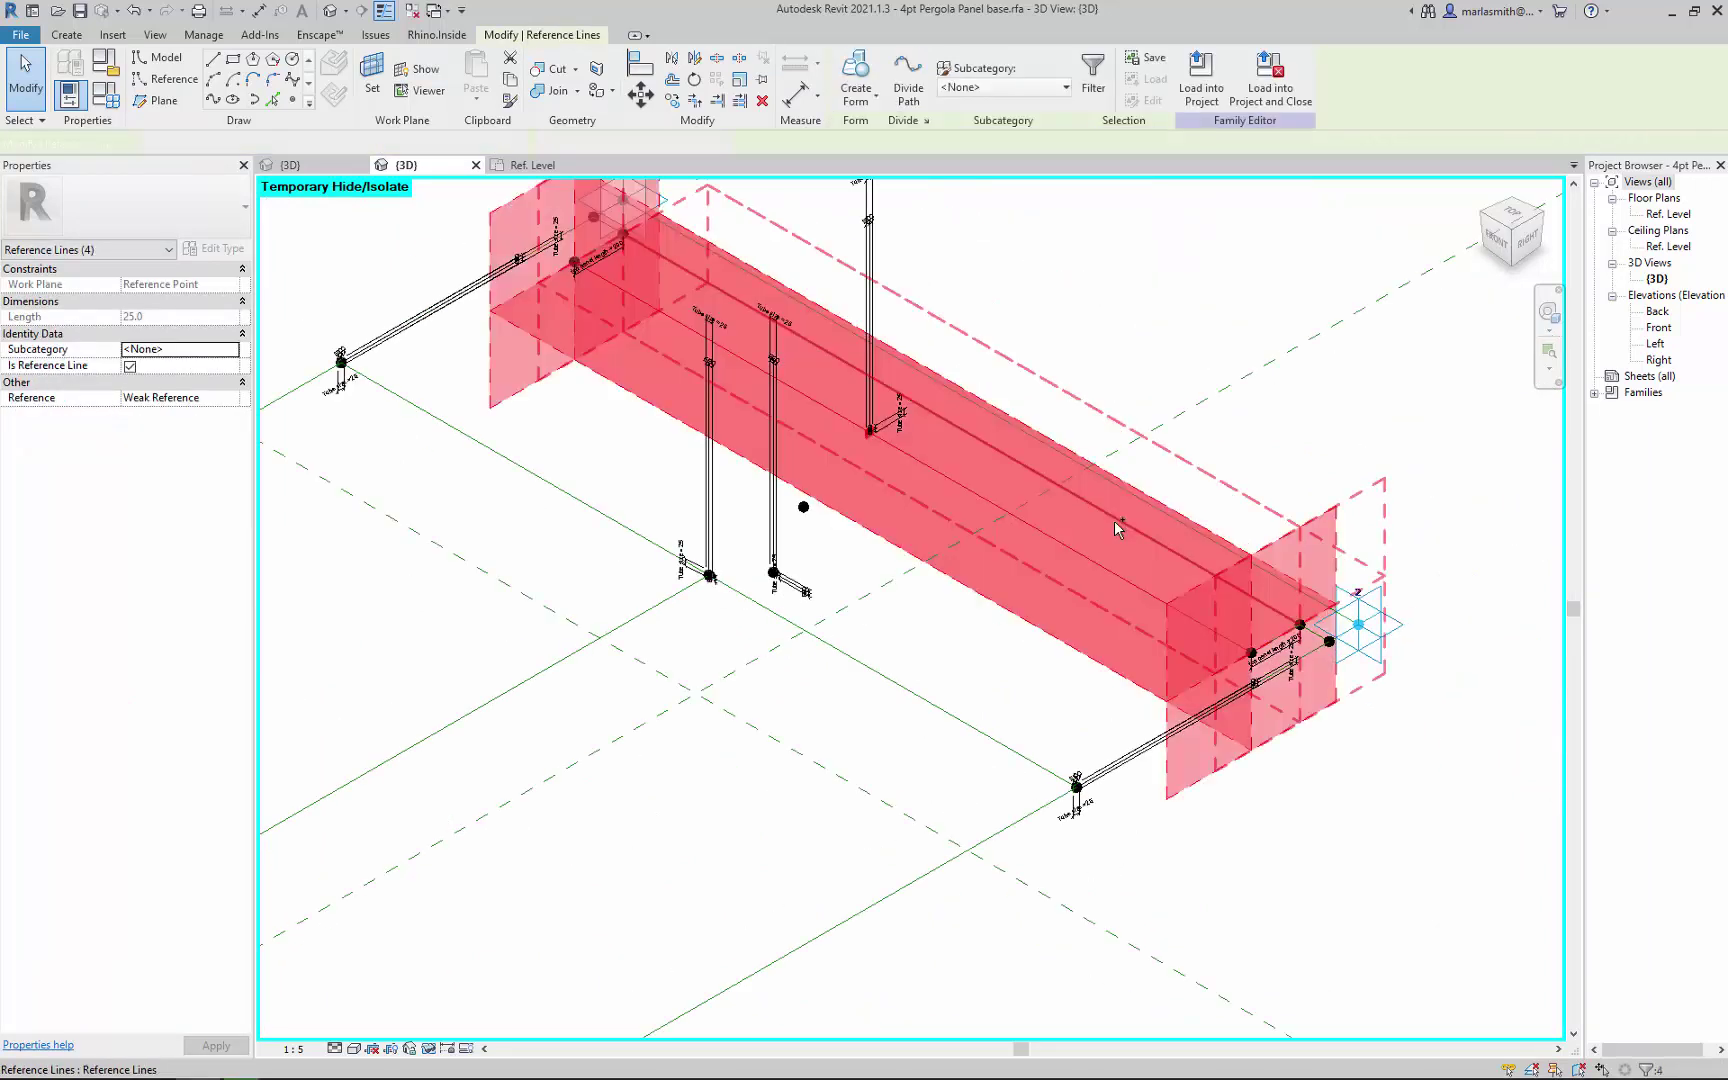
{"action": "left_click", "coordinate": [1117, 528], "text": "ctrl"}
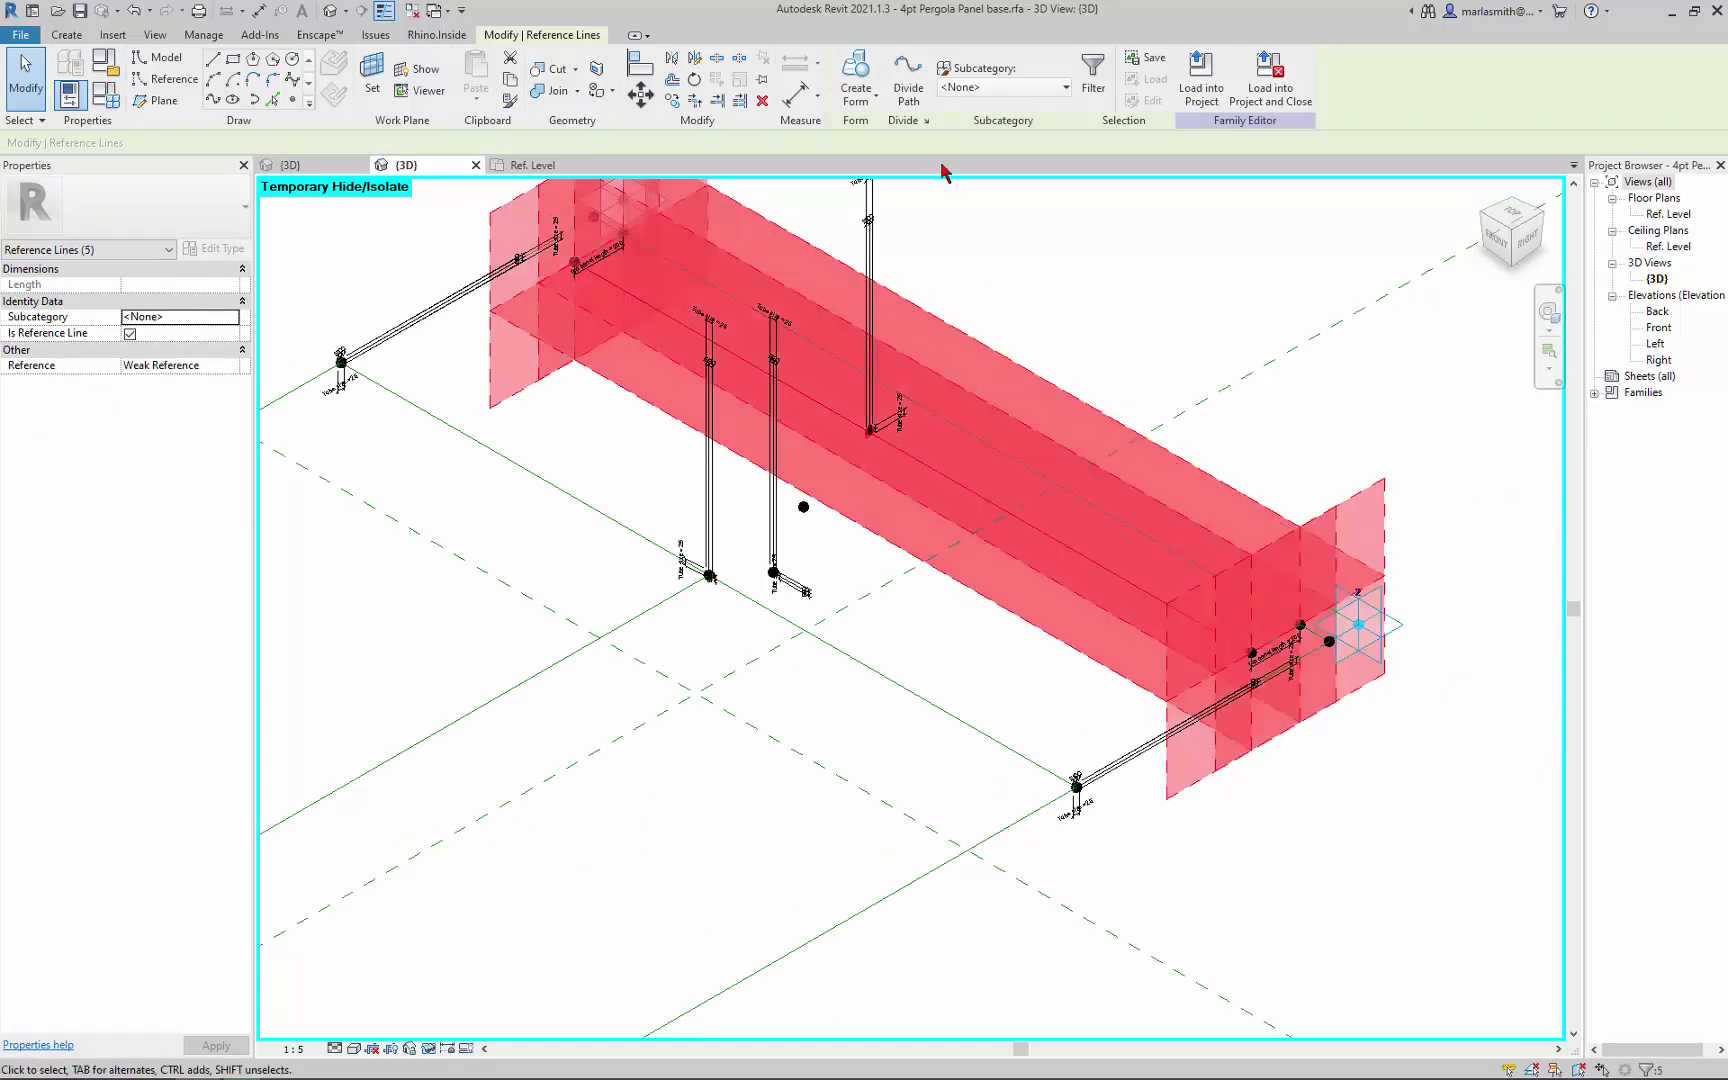
{"action": "left_click", "coordinate": [856, 66]}
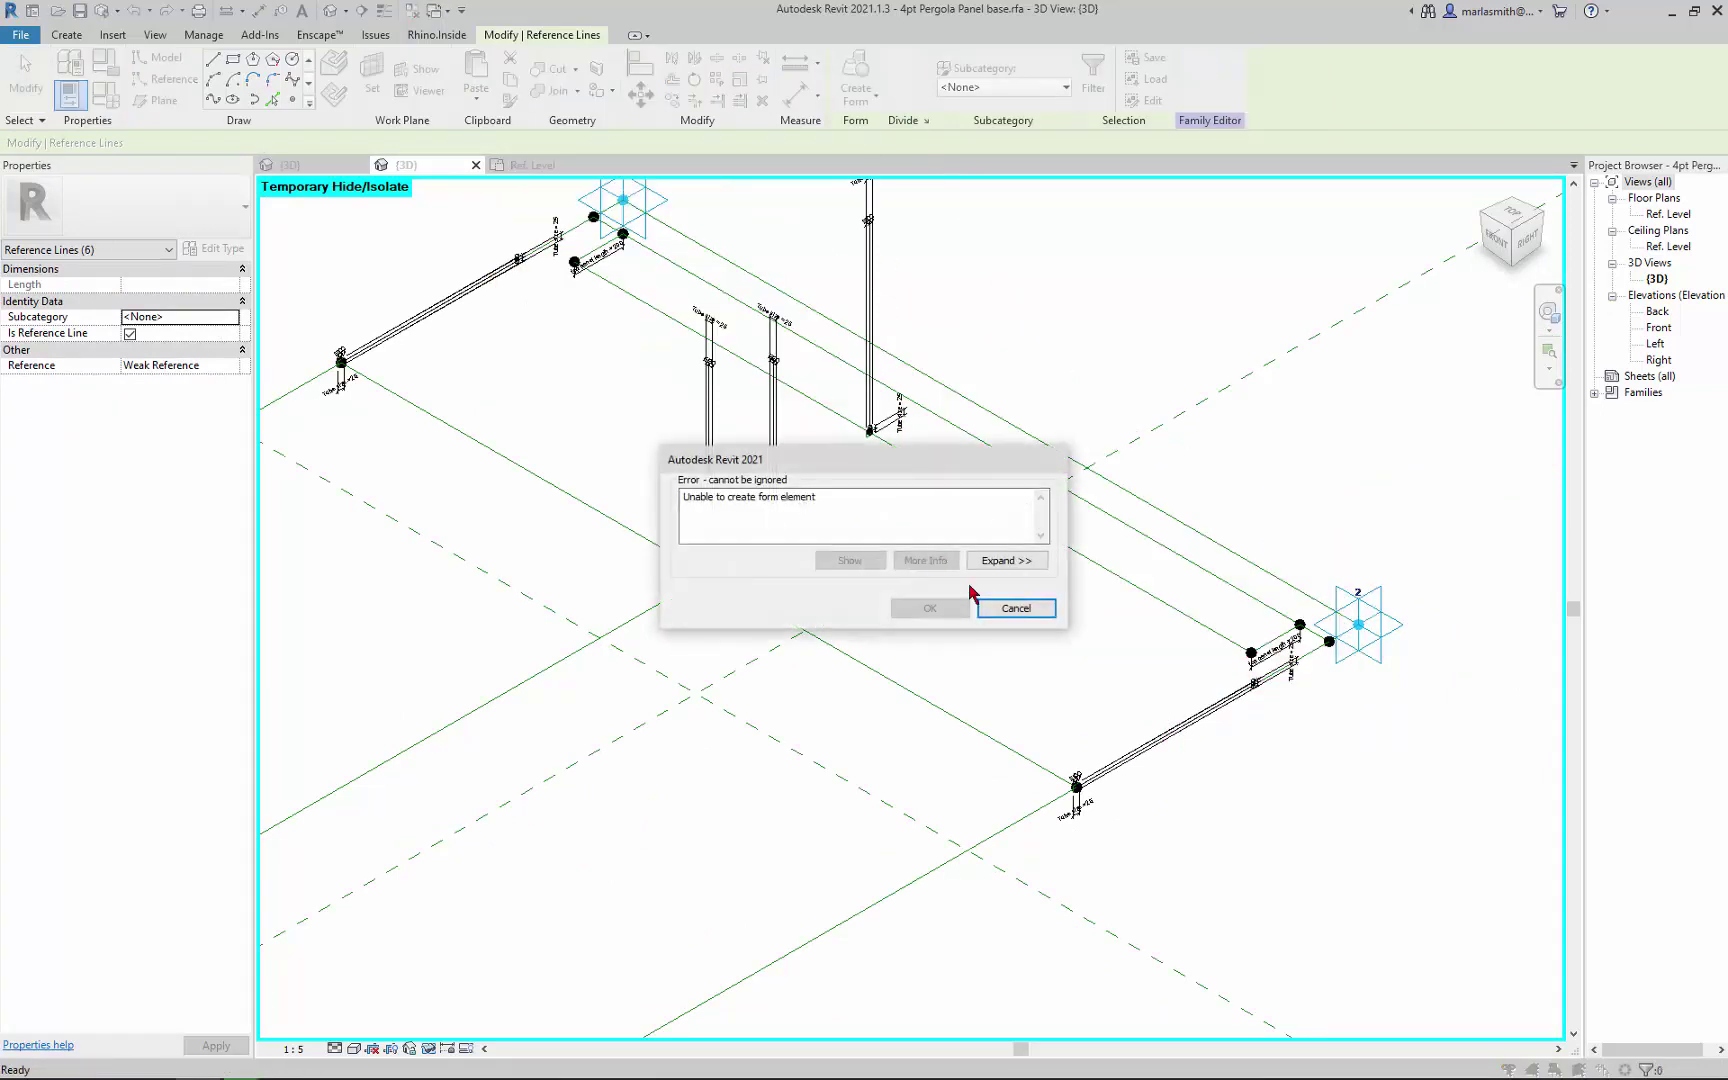
{"action": "left_click", "coordinate": [1016, 609]}
{"action": "key", "text": "Escape"}
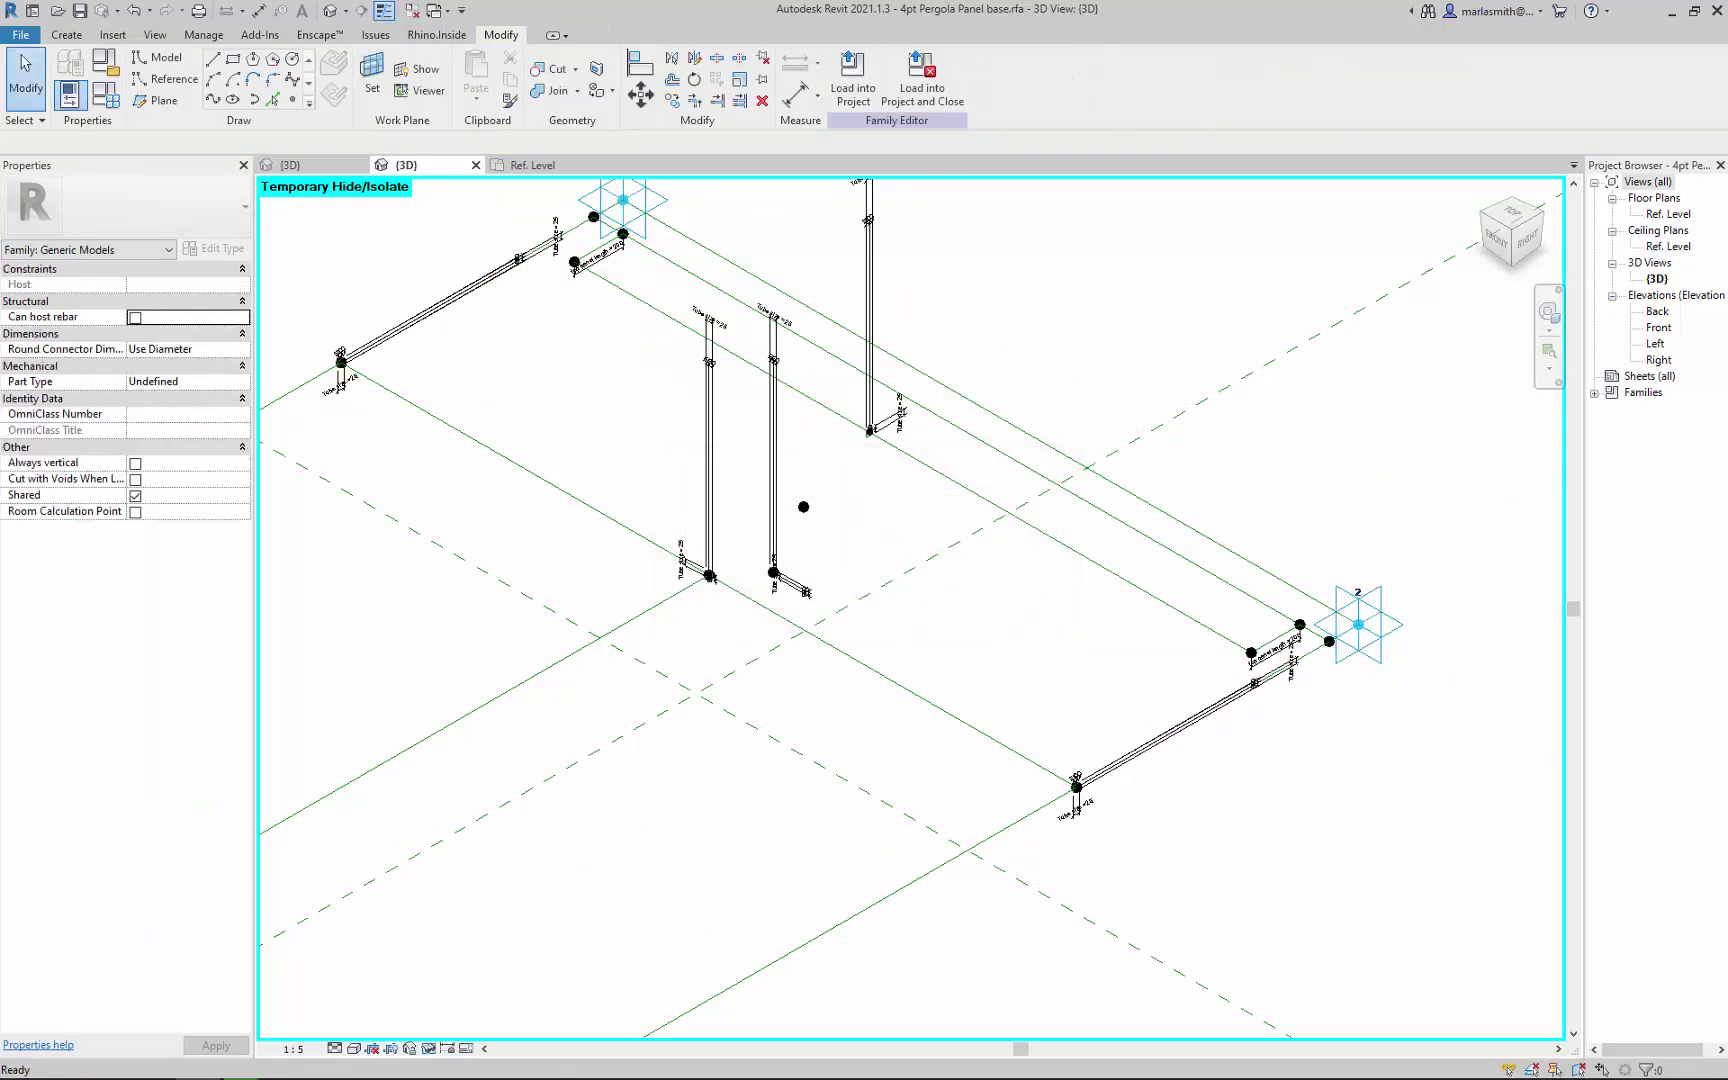
{"action": "scroll", "coordinate": [758, 918], "scroll_direction": "down", "scroll_amount": 1}
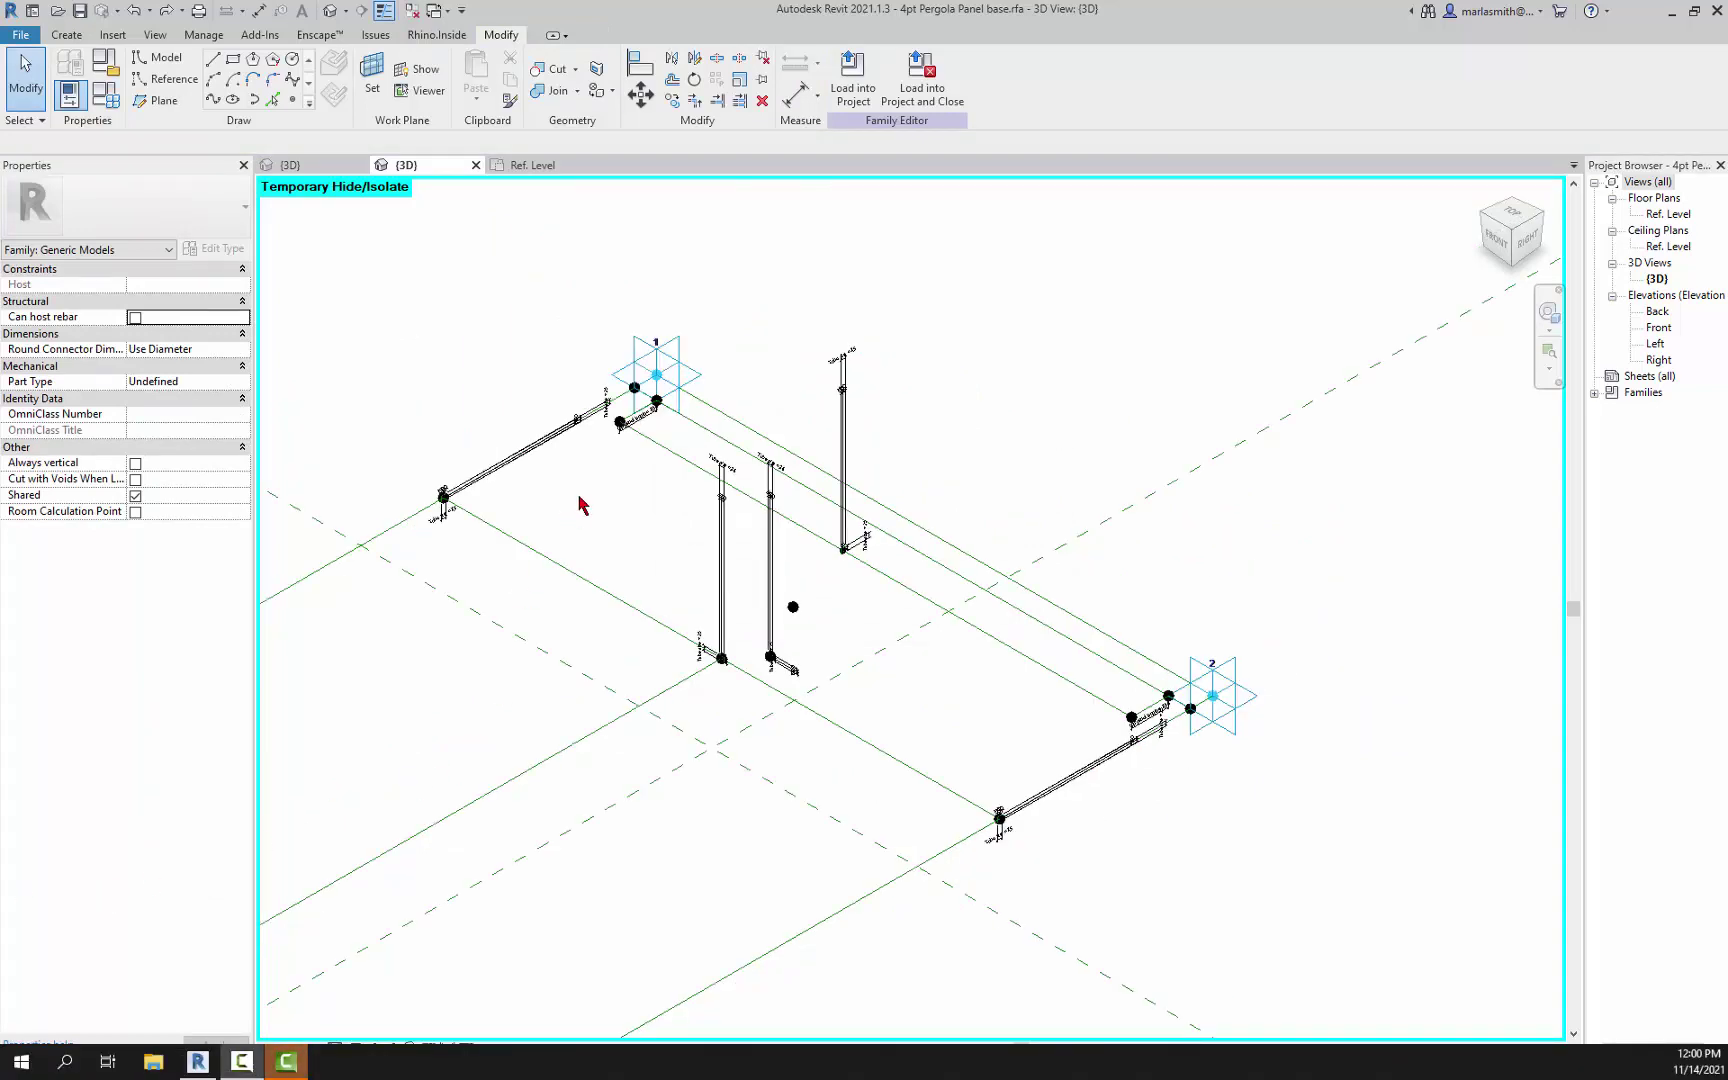
Step: Select the connector reference lines at both panel ends, near adaptive points 1 and 2
{"action": "scroll", "coordinate": [857, 574], "scroll_direction": "up", "scroll_amount": 5}
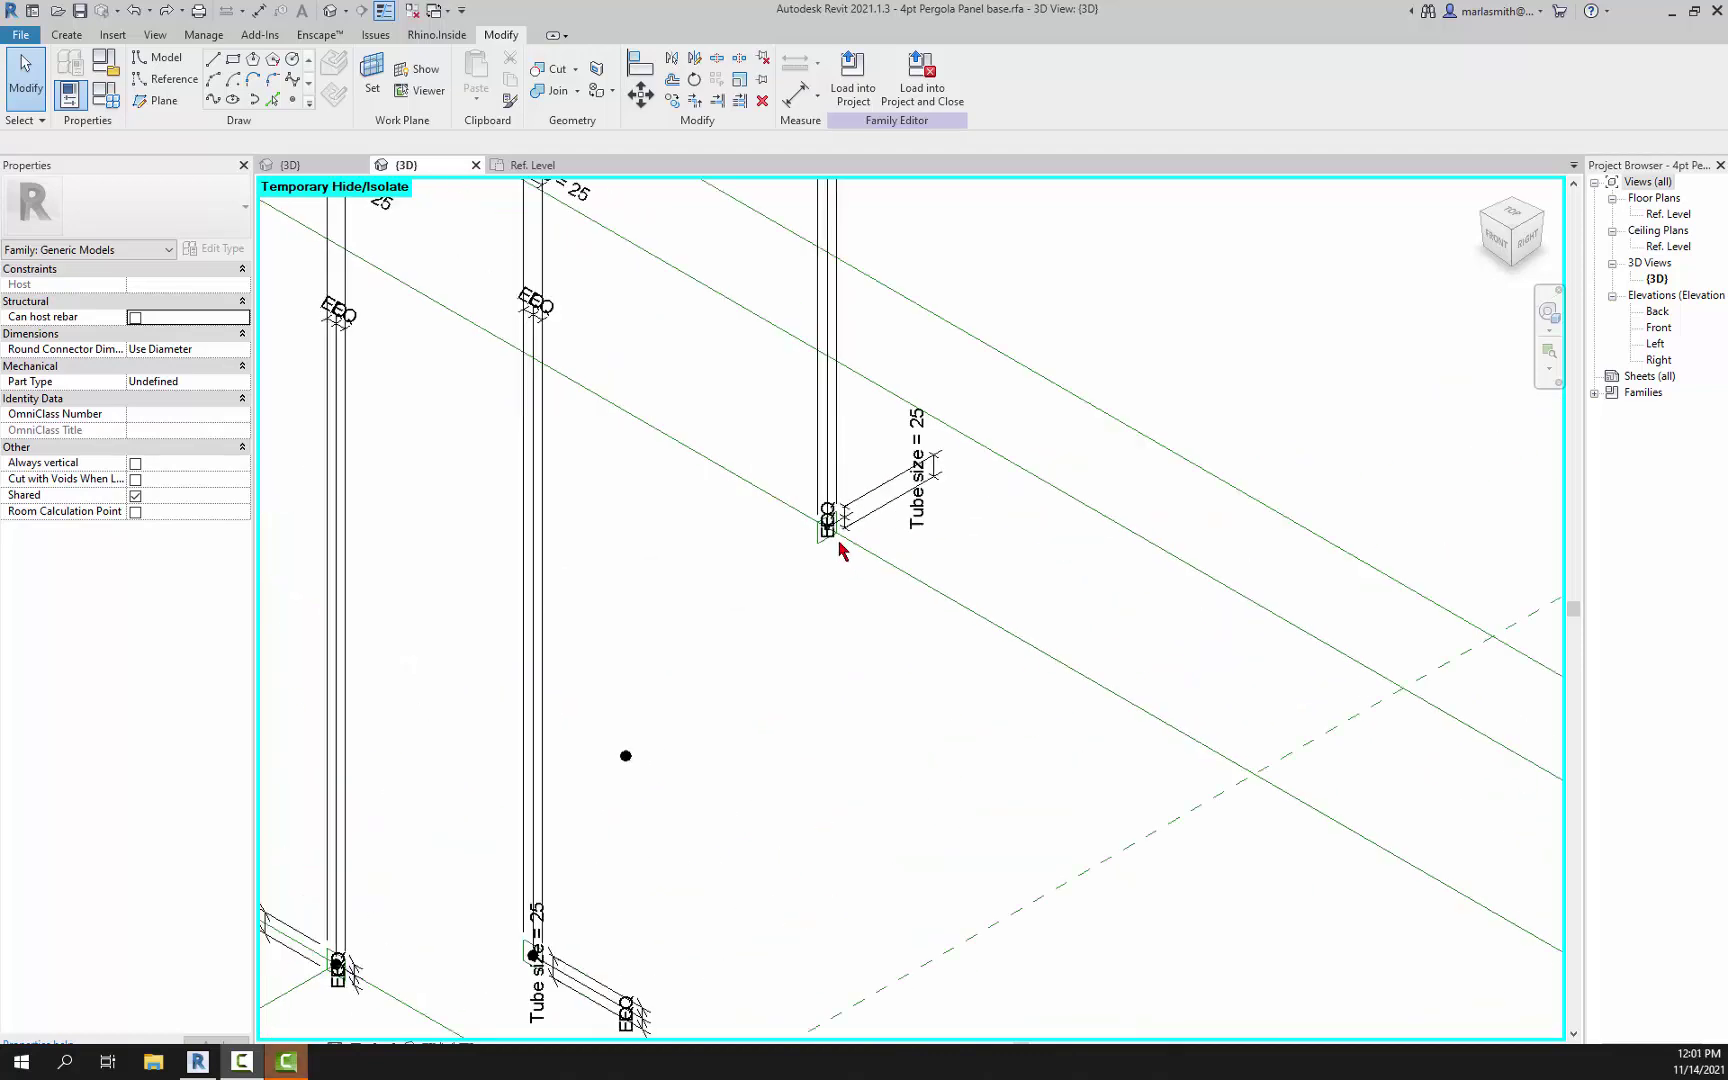
{"action": "scroll", "coordinate": [810, 558], "scroll_direction": "up", "scroll_amount": 3}
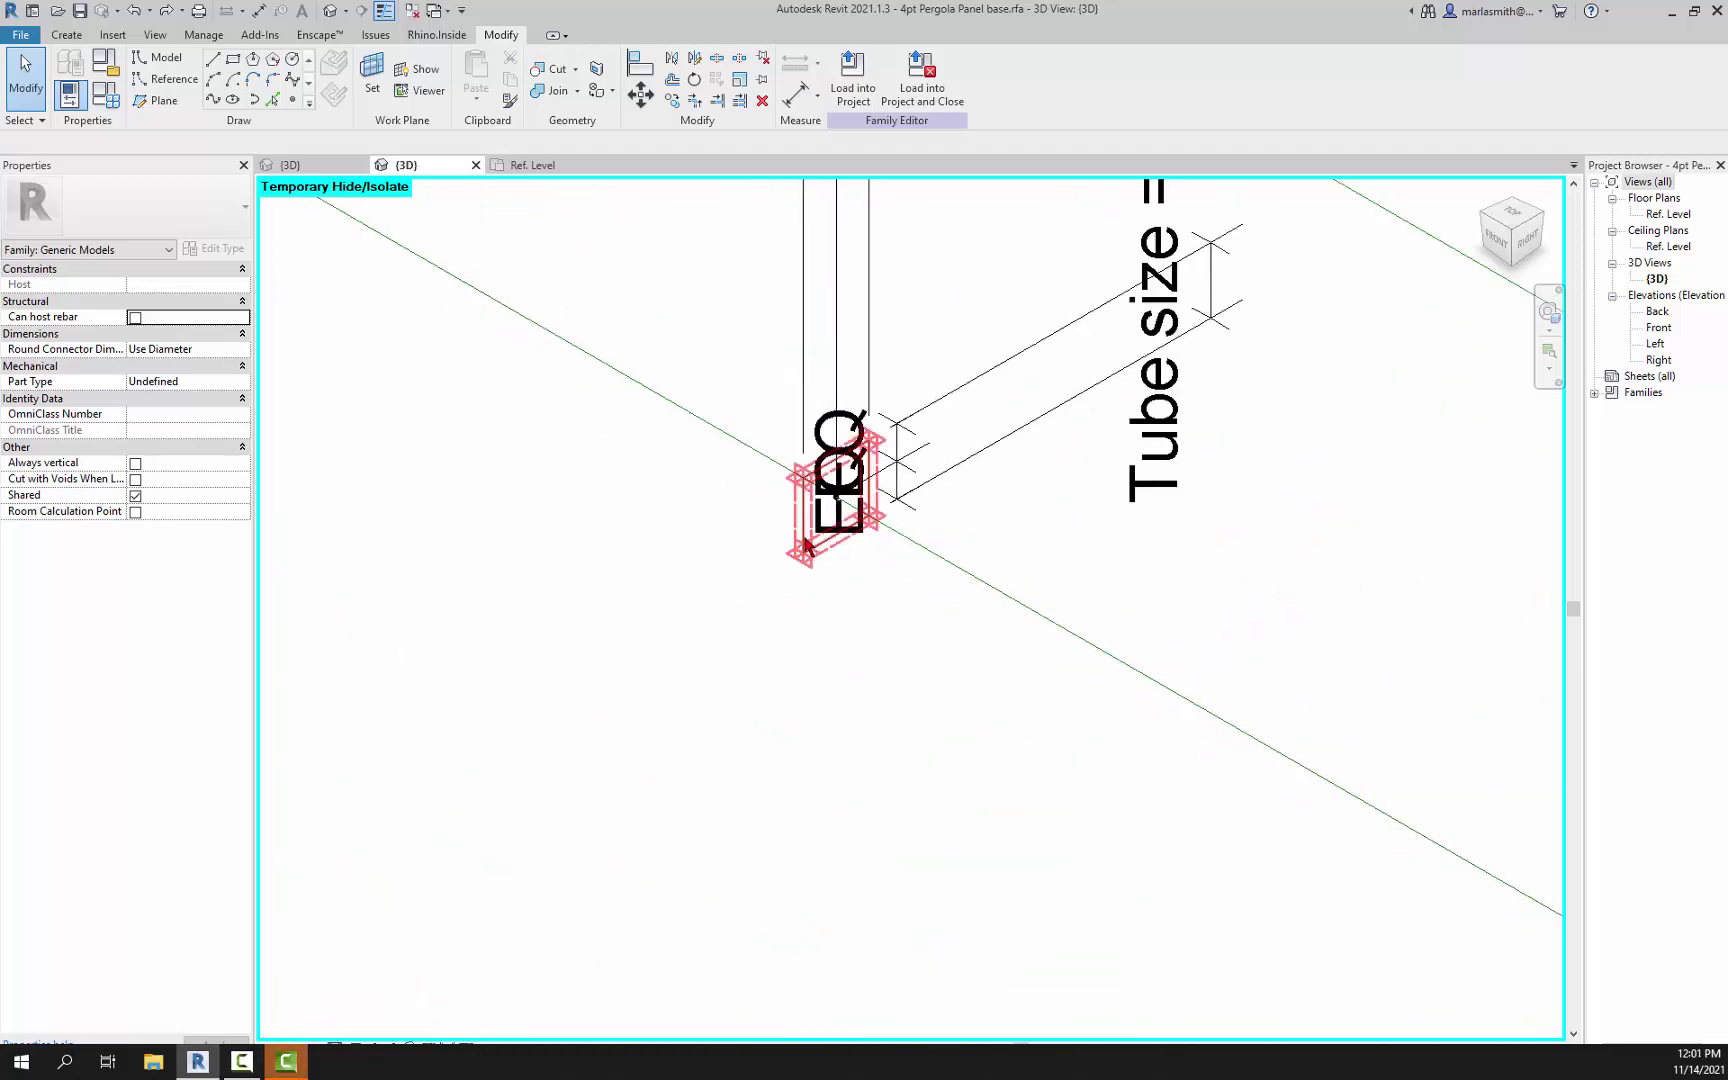
{"action": "left_click", "coordinate": [857, 568]}
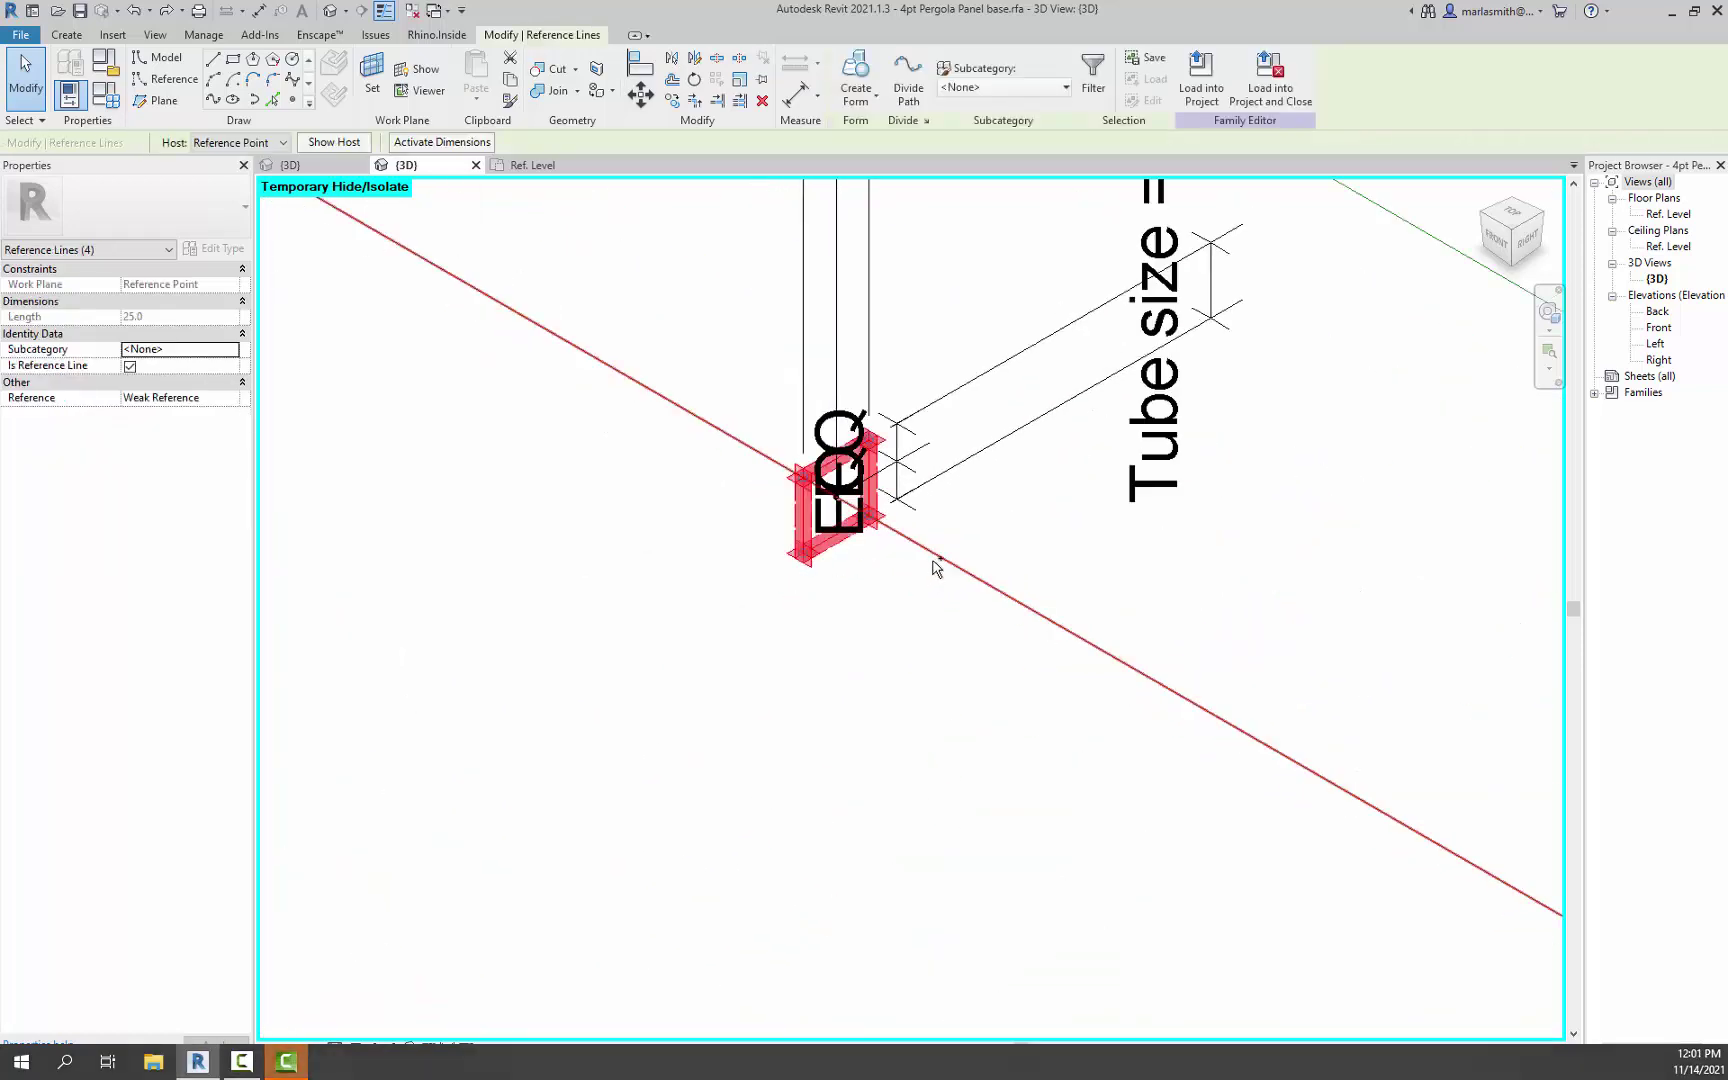
{"action": "left_click", "coordinate": [744, 609], "text": "ctrl"}
{"action": "scroll", "coordinate": [680, 613], "scroll_direction": "down", "scroll_amount": 5}
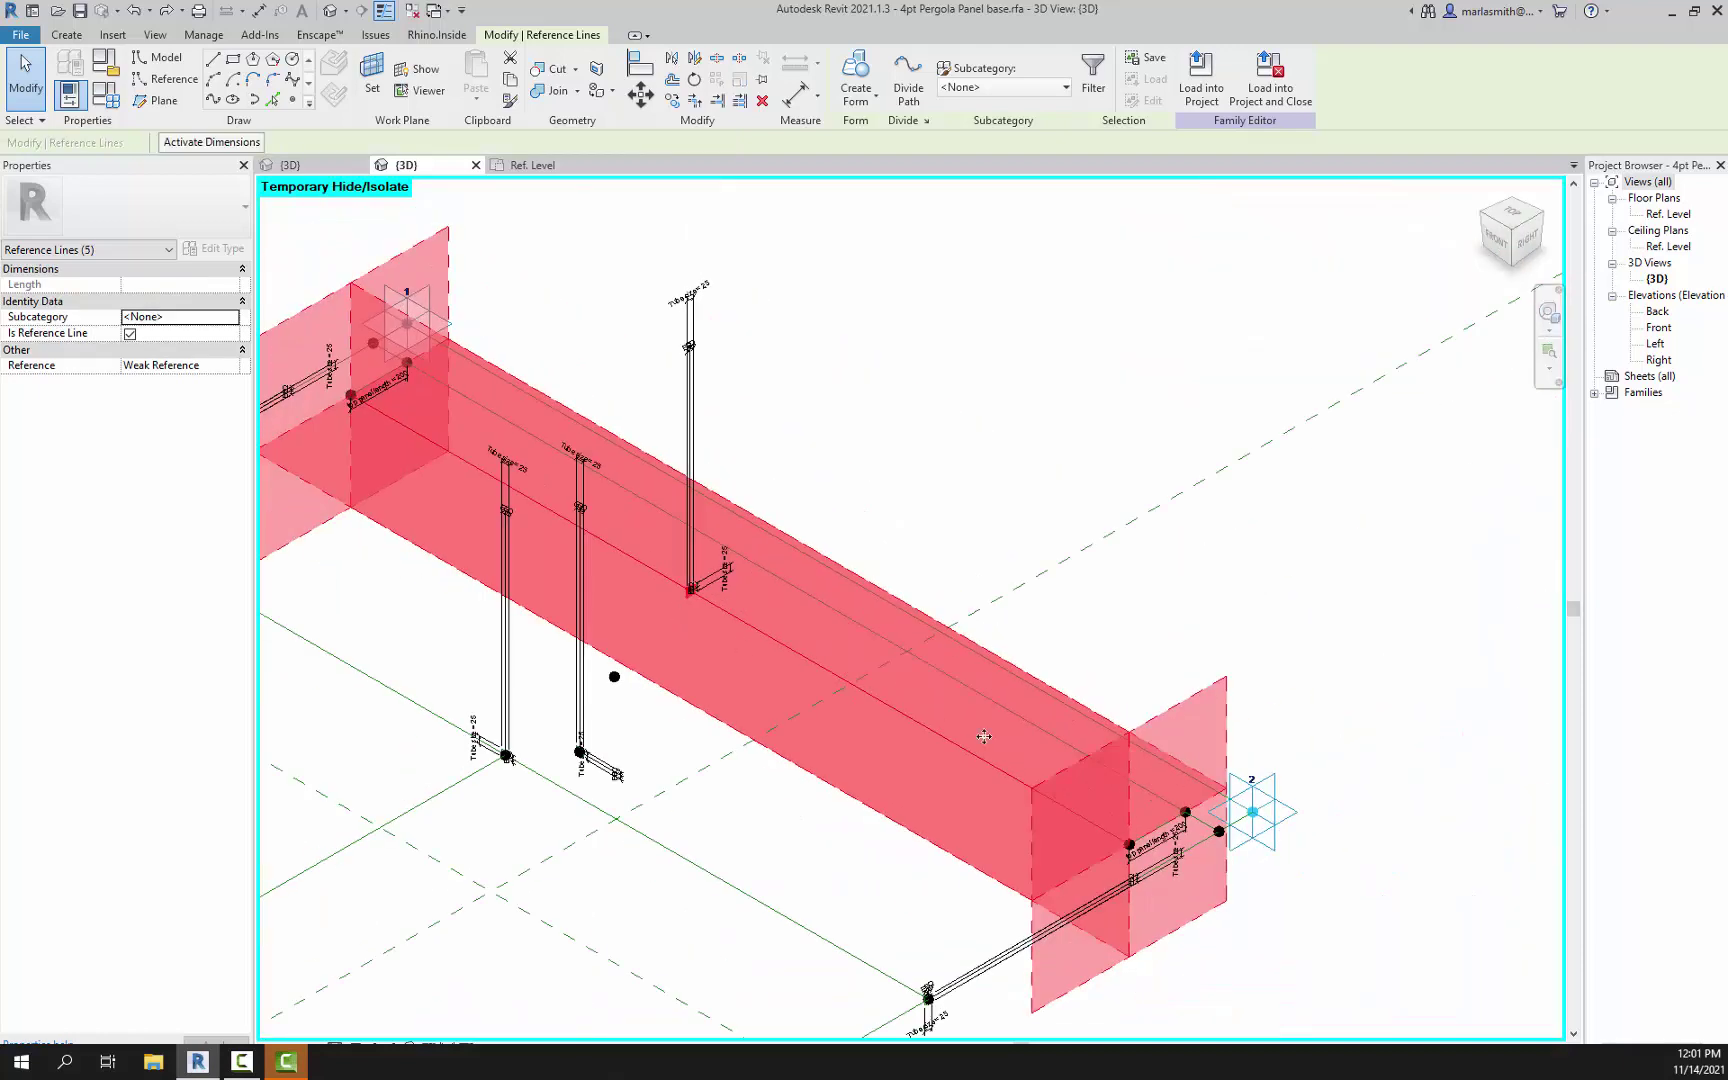
{"action": "scroll", "coordinate": [1280, 850], "scroll_direction": "up", "scroll_amount": 5}
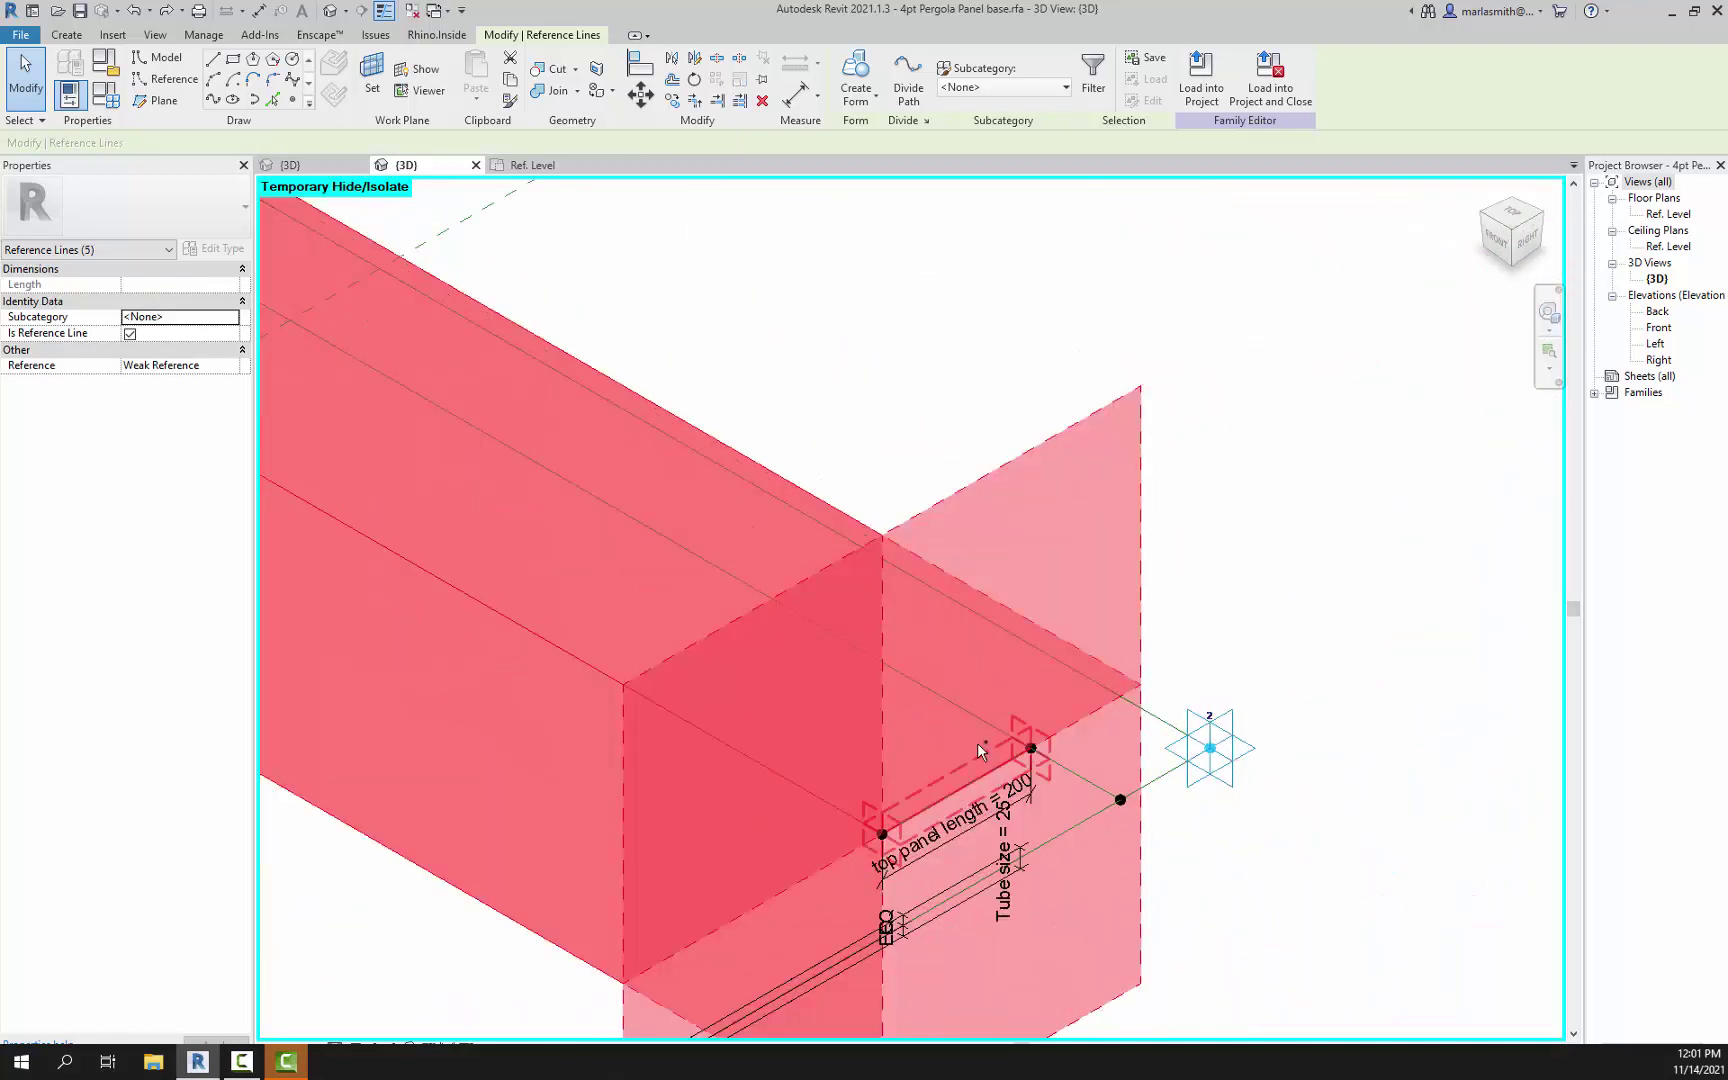
{"action": "left_click", "coordinate": [977, 742], "text": "ctrl"}
{"action": "scroll", "coordinate": [1390, 838], "scroll_direction": "down", "scroll_amount": 5}
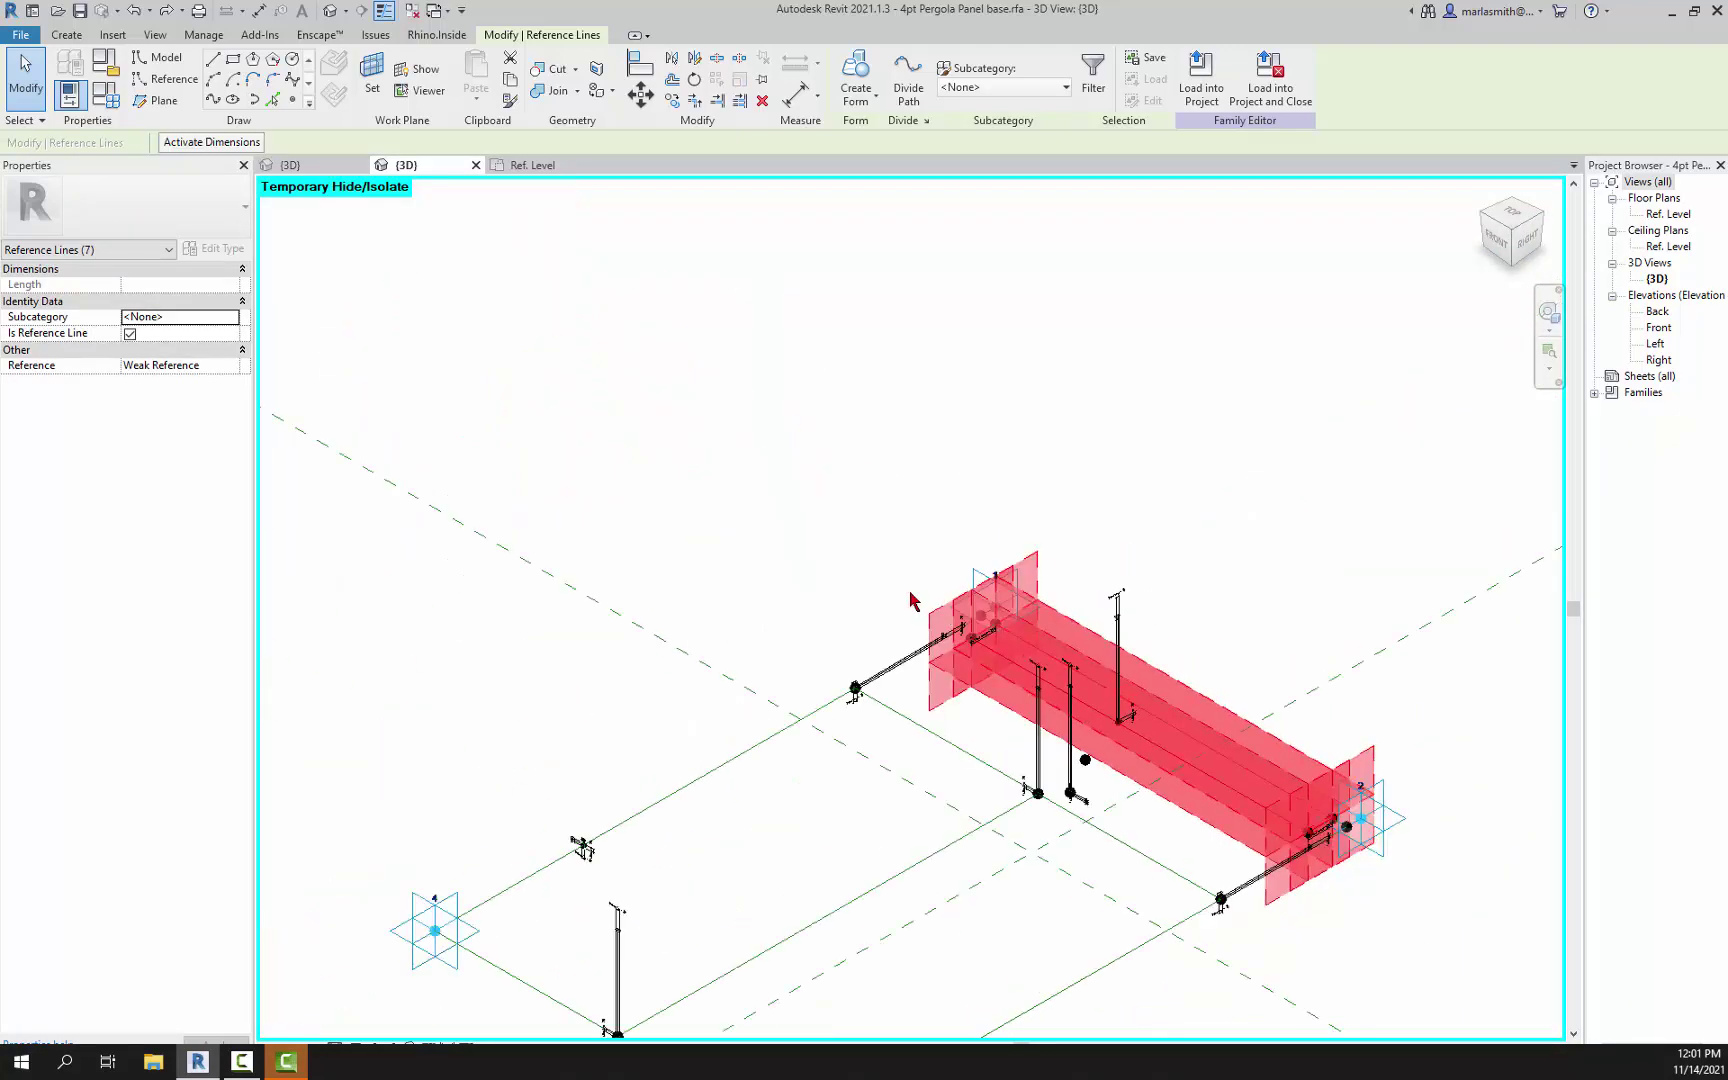
{"action": "scroll", "coordinate": [930, 603], "scroll_direction": "up", "scroll_amount": 5}
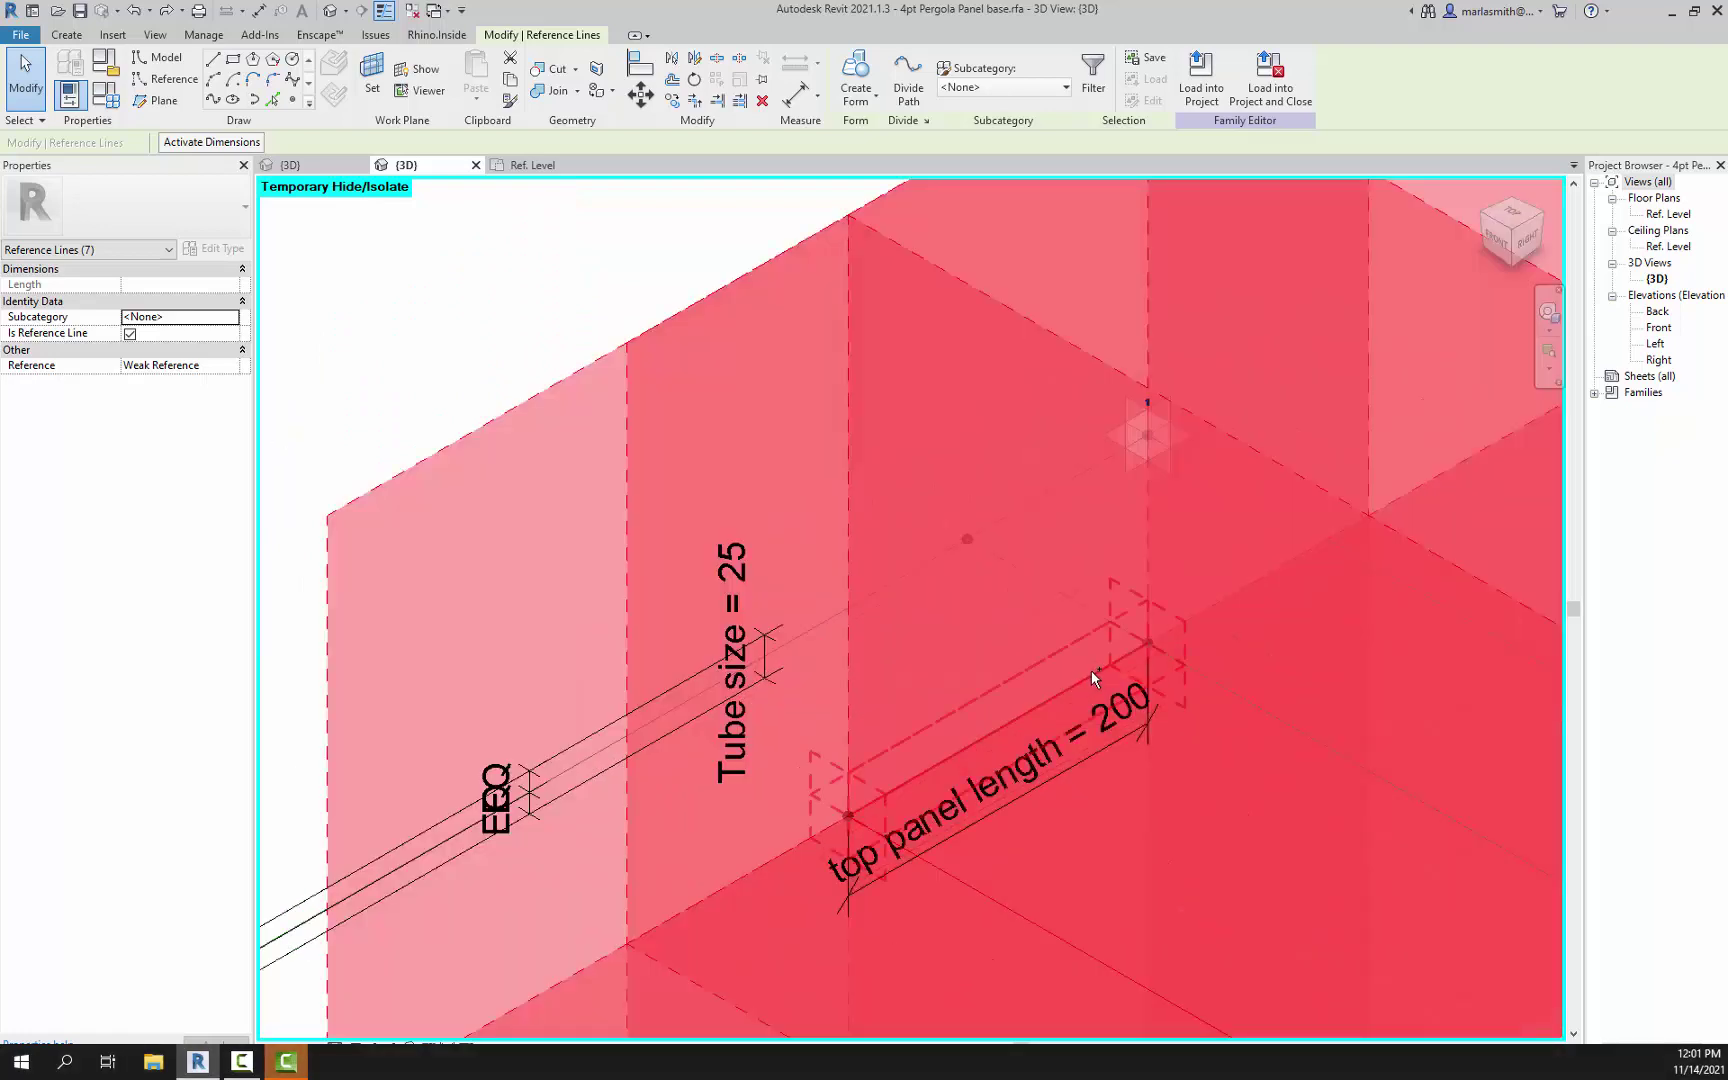
{"action": "left_click", "coordinate": [1092, 671], "text": "ctrl"}
{"action": "scroll", "coordinate": [806, 585], "scroll_direction": "down", "scroll_amount": 5}
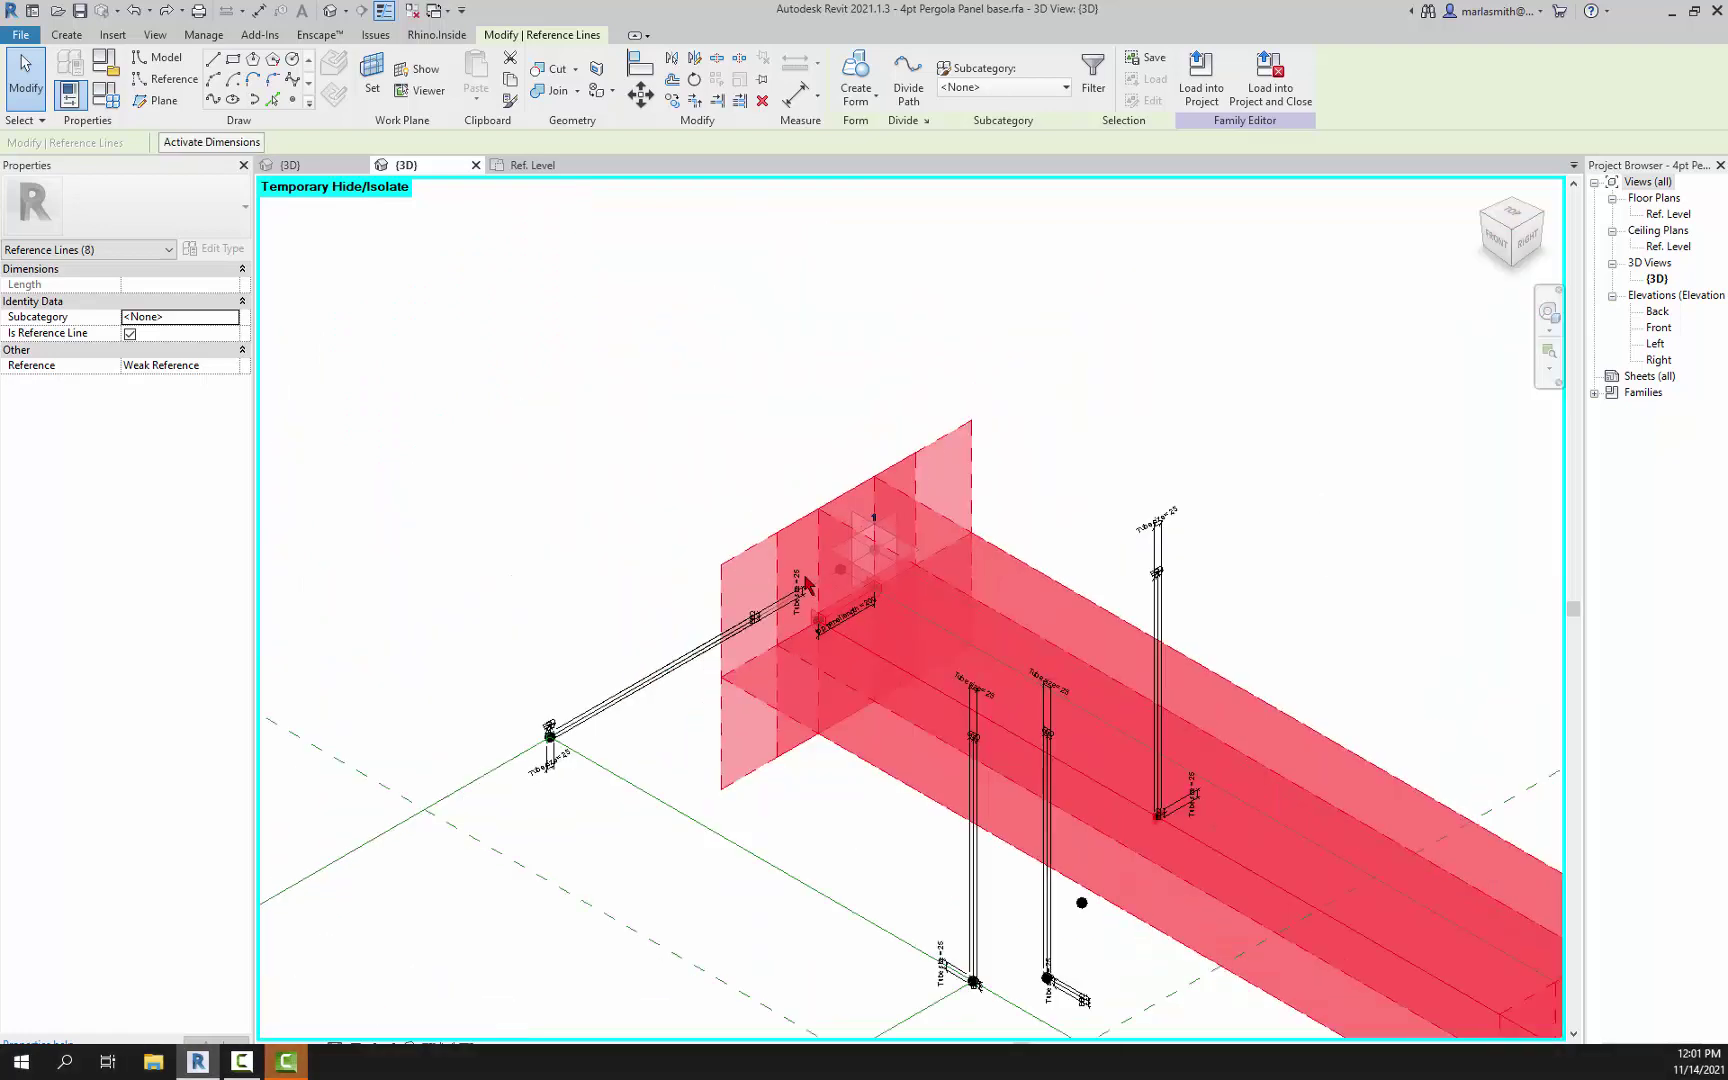
Step: Create a solid tube form from the selected lines and orbit to inspect it
{"action": "left_click", "coordinate": [851, 75]}
{"action": "left_click", "coordinate": [698, 432]}
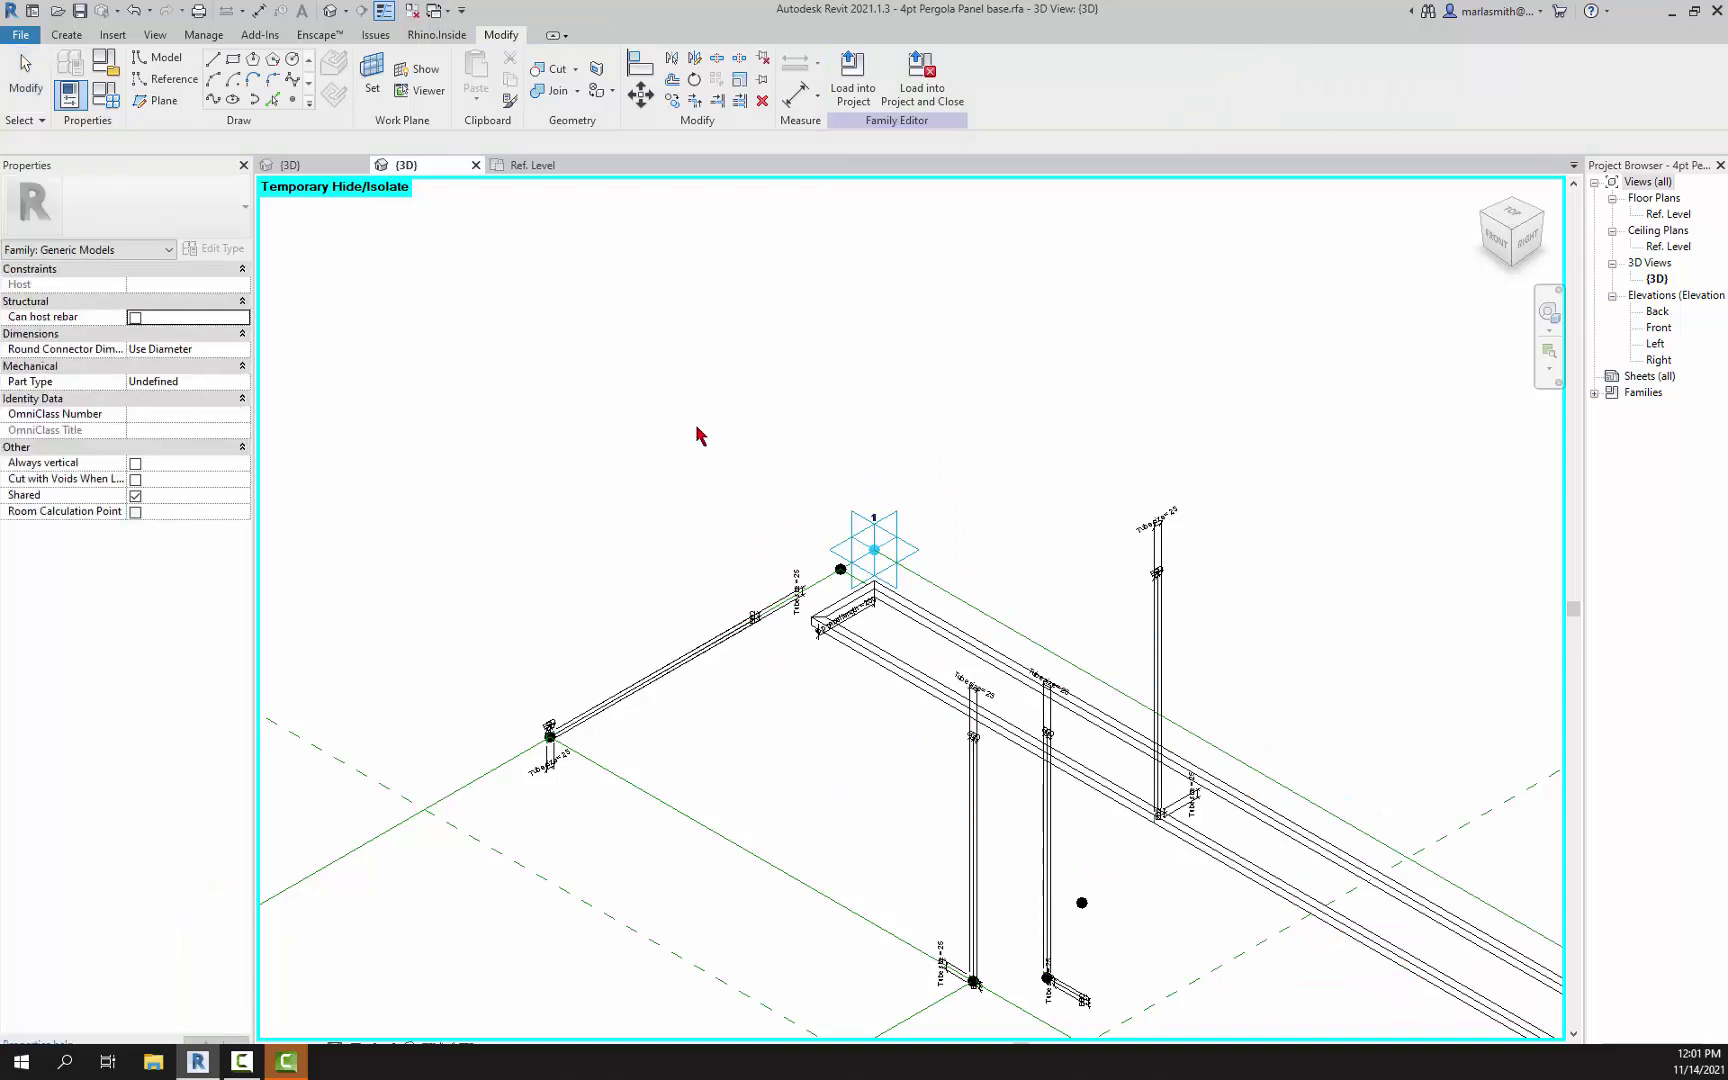
{"action": "middle_click_drag", "start_coordinate": [698, 432], "coordinate": [880, 562], "text": "shift"}
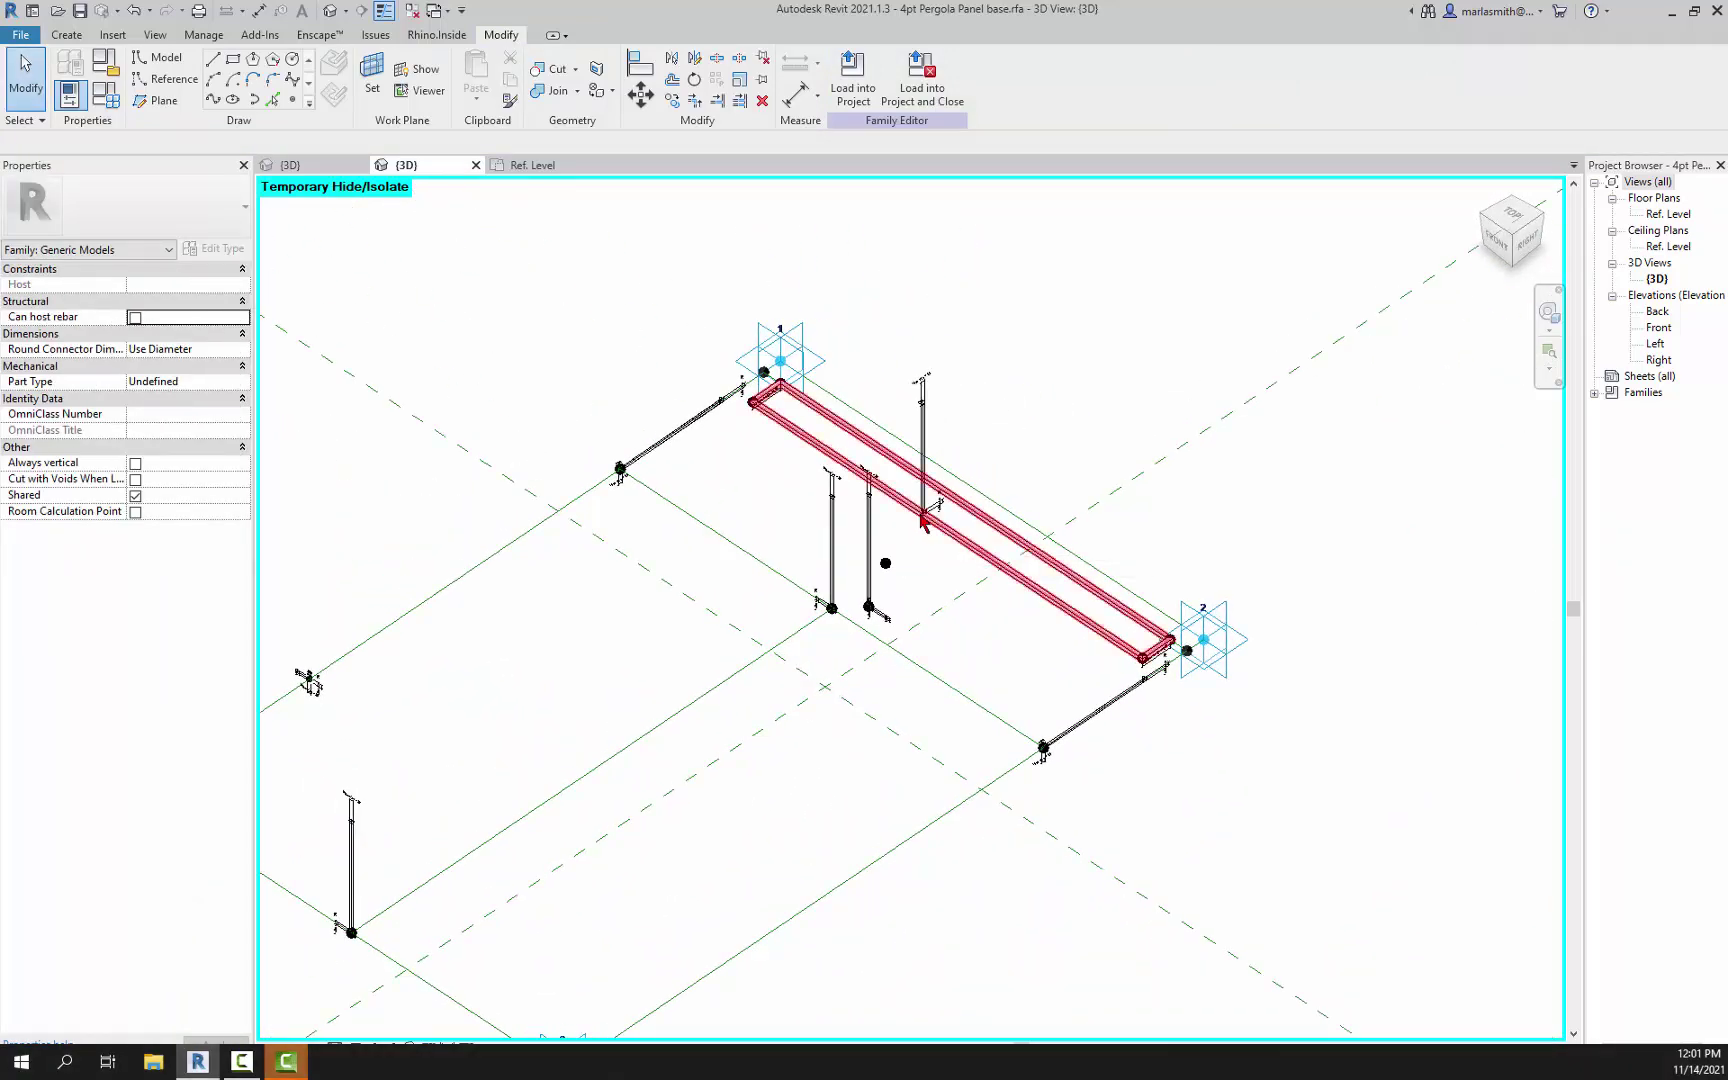
{"action": "scroll", "coordinate": [940, 515], "scroll_direction": "up", "scroll_amount": 3}
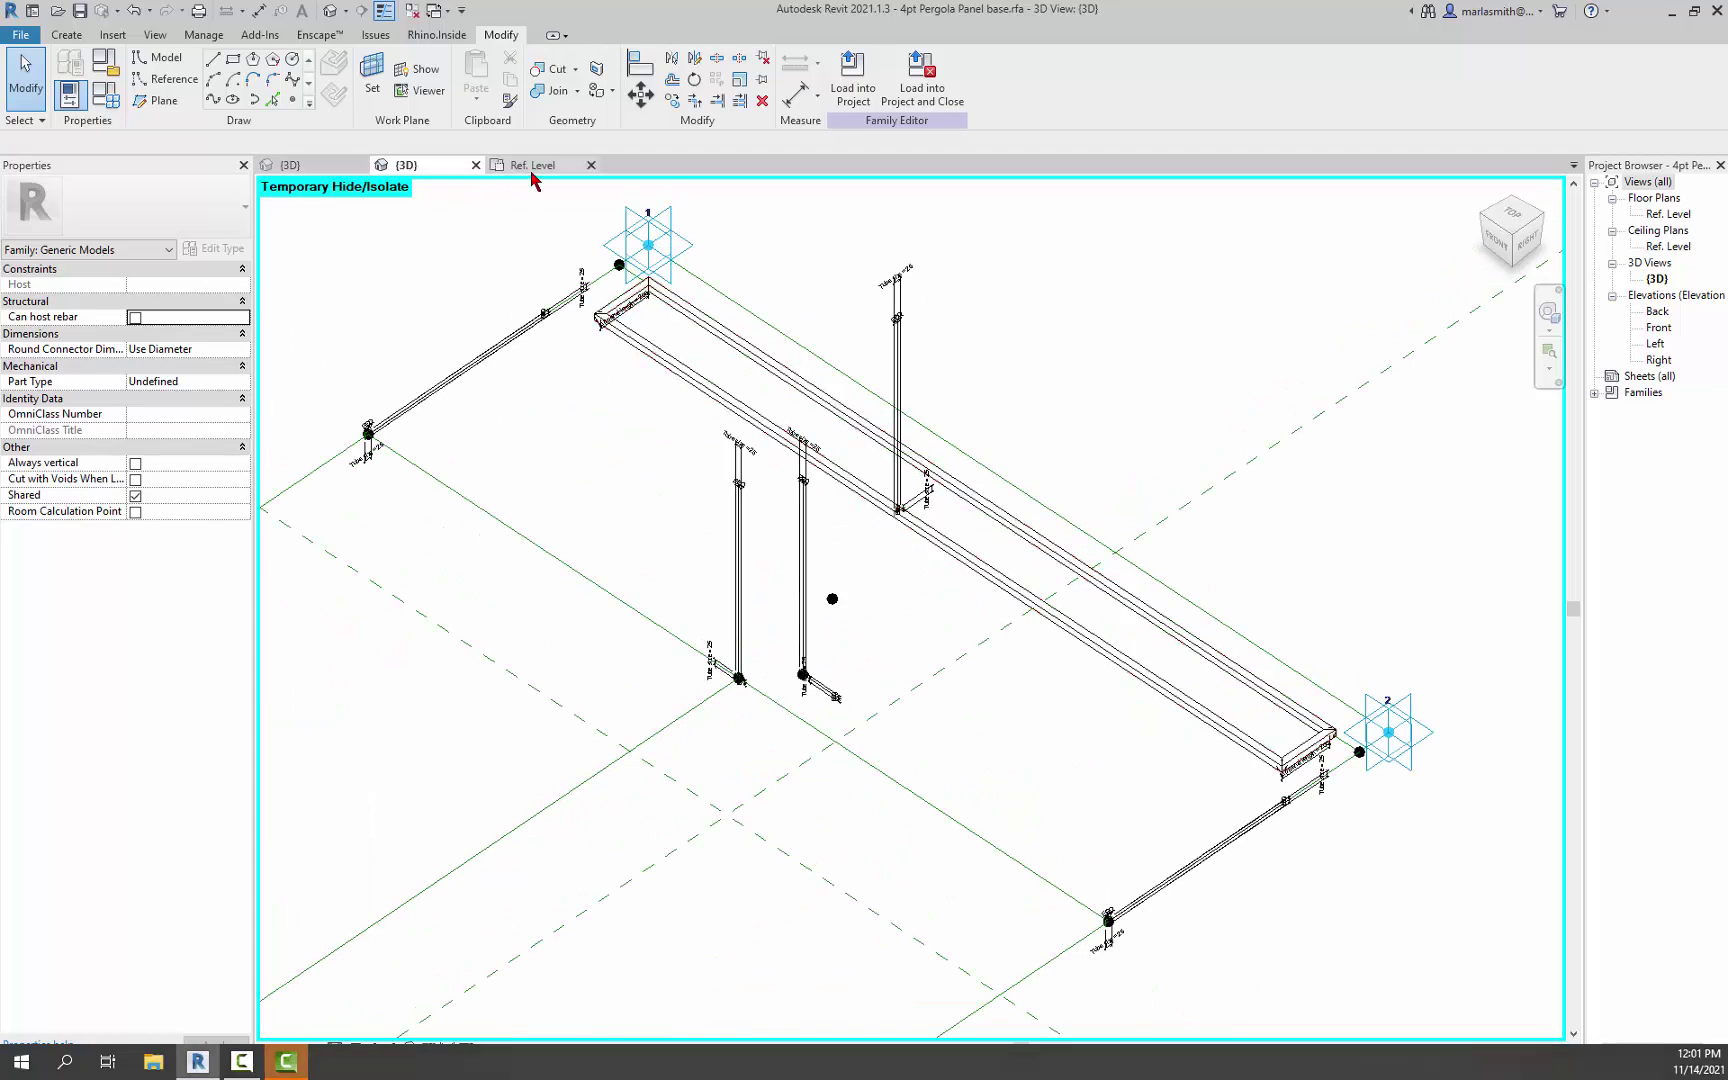
{"action": "left_click", "coordinate": [333, 170]}
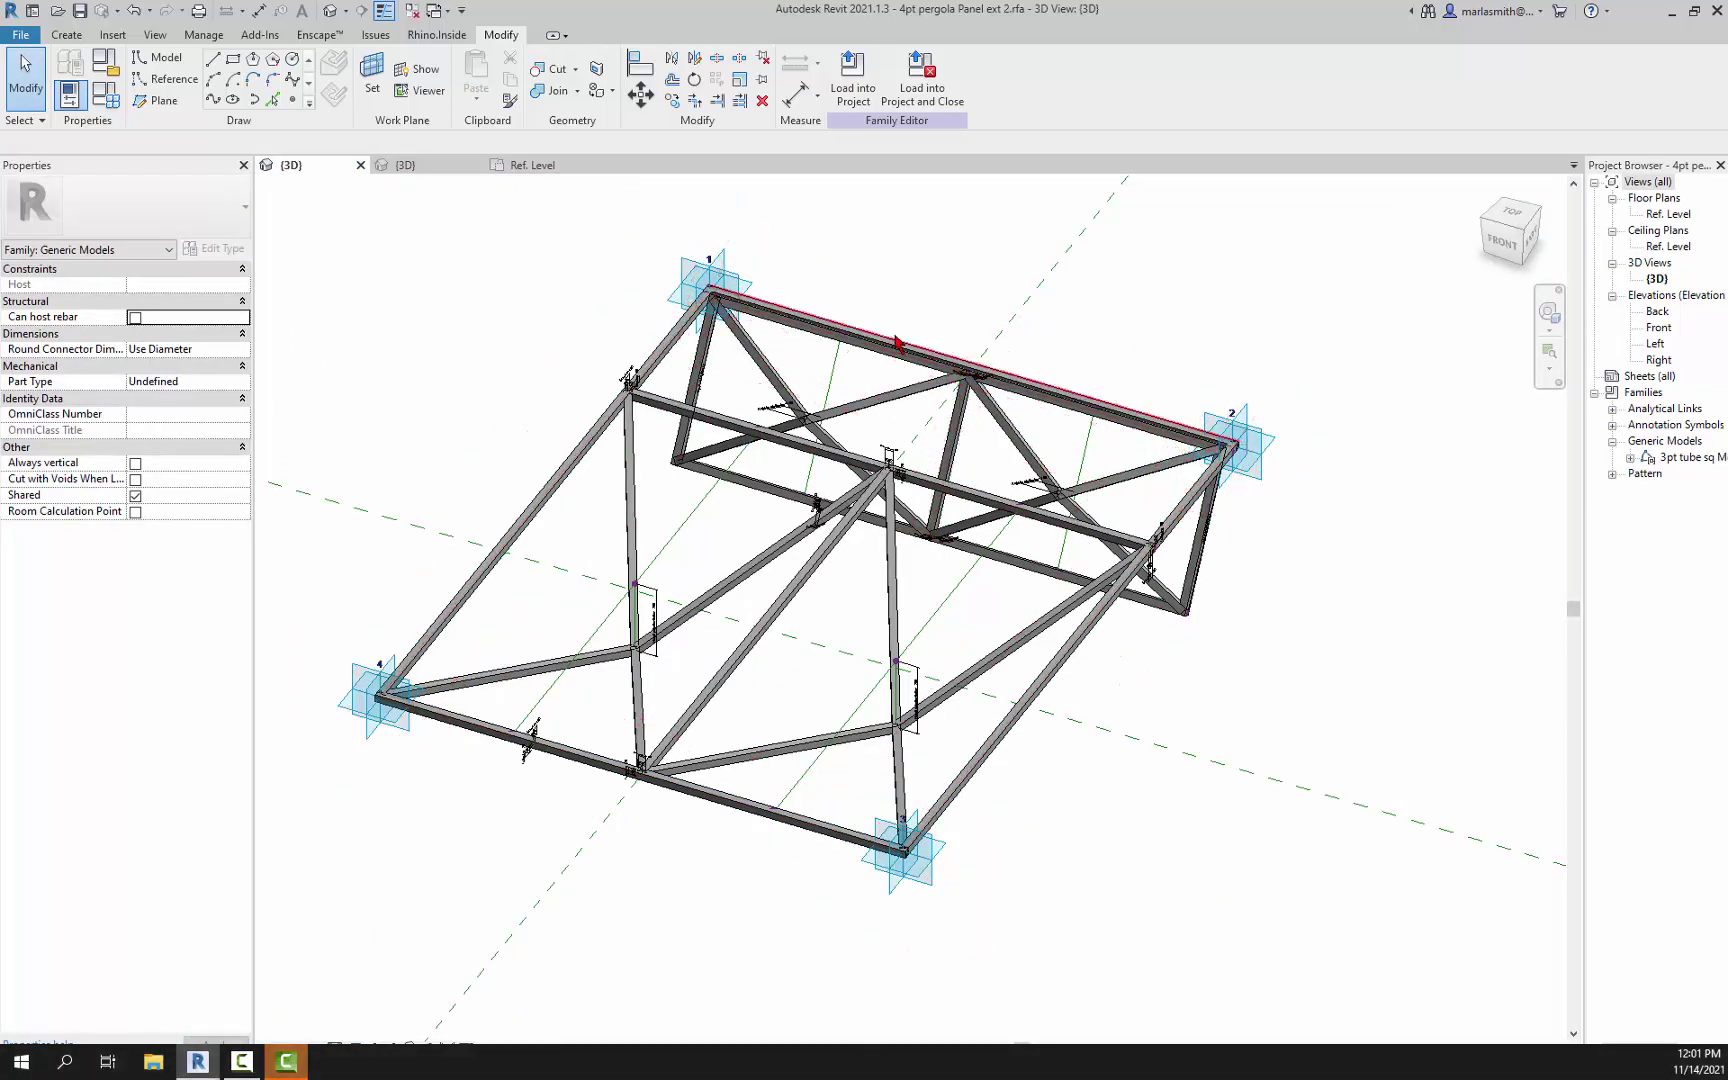
{"action": "left_click", "coordinate": [405, 165]}
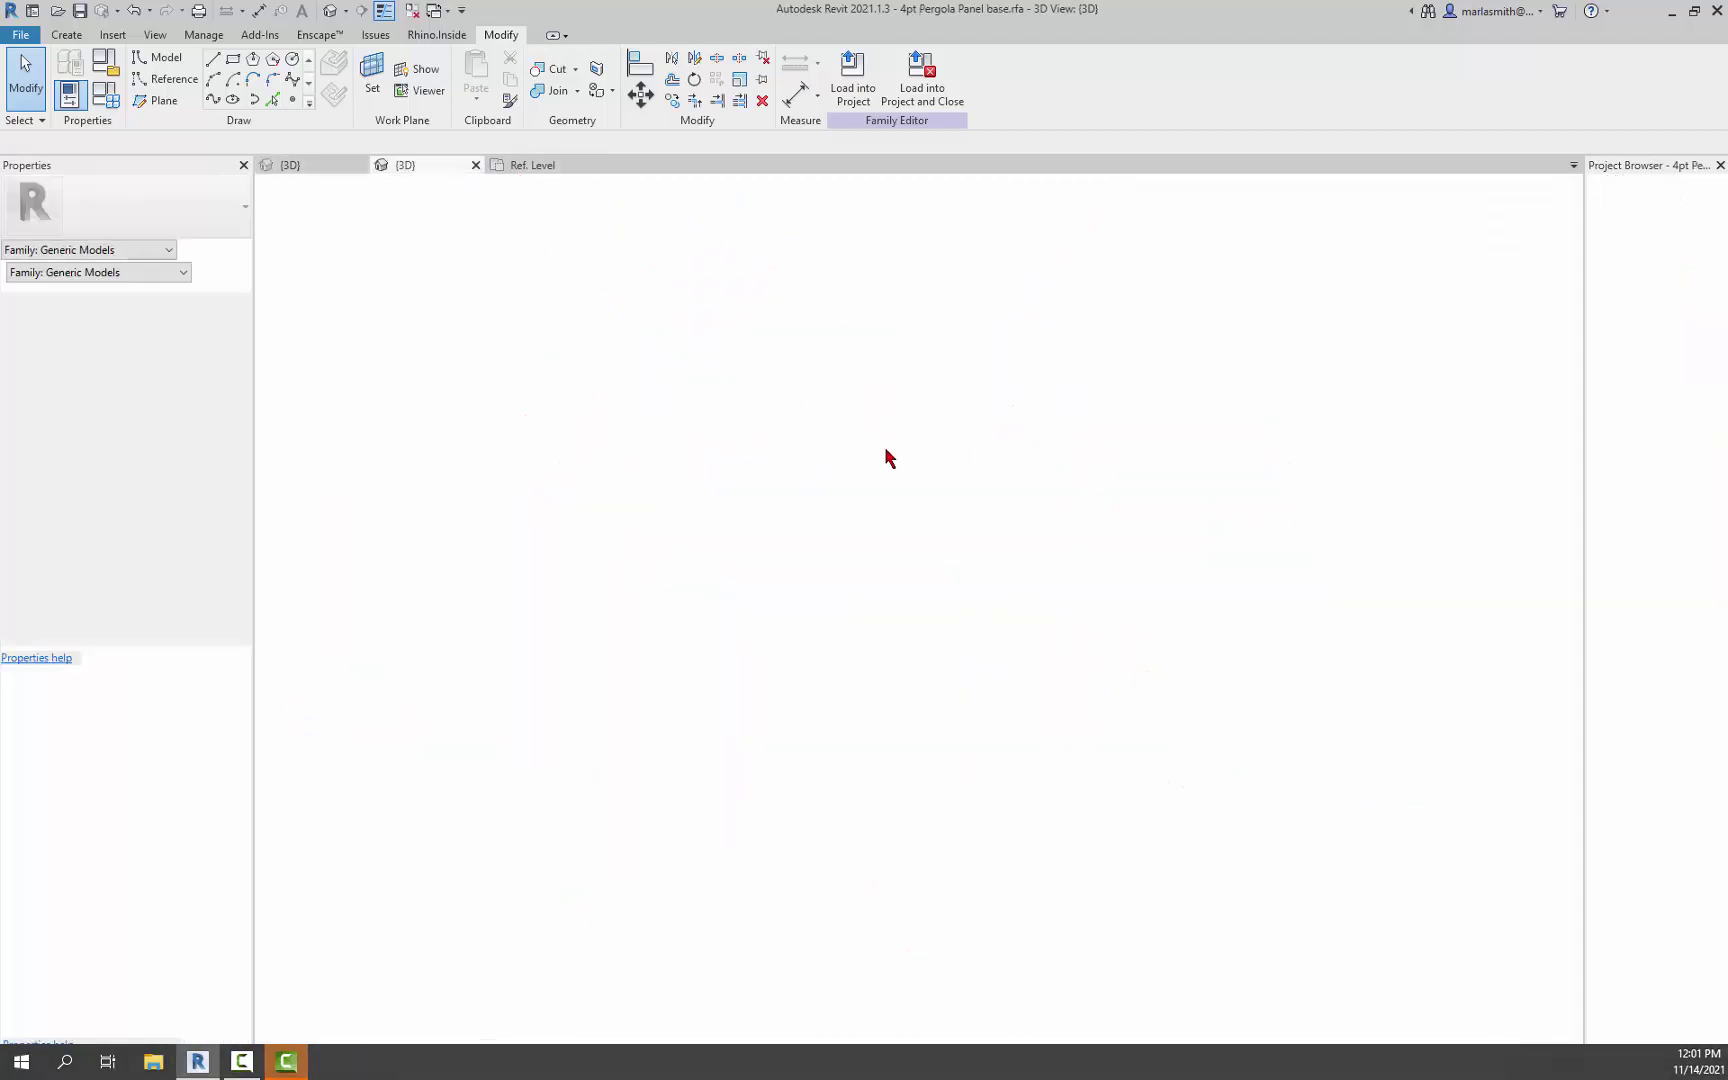
{"action": "scroll", "coordinate": [983, 540], "scroll_direction": "up", "scroll_amount": 5}
{"action": "left_click", "coordinate": [918, 552]}
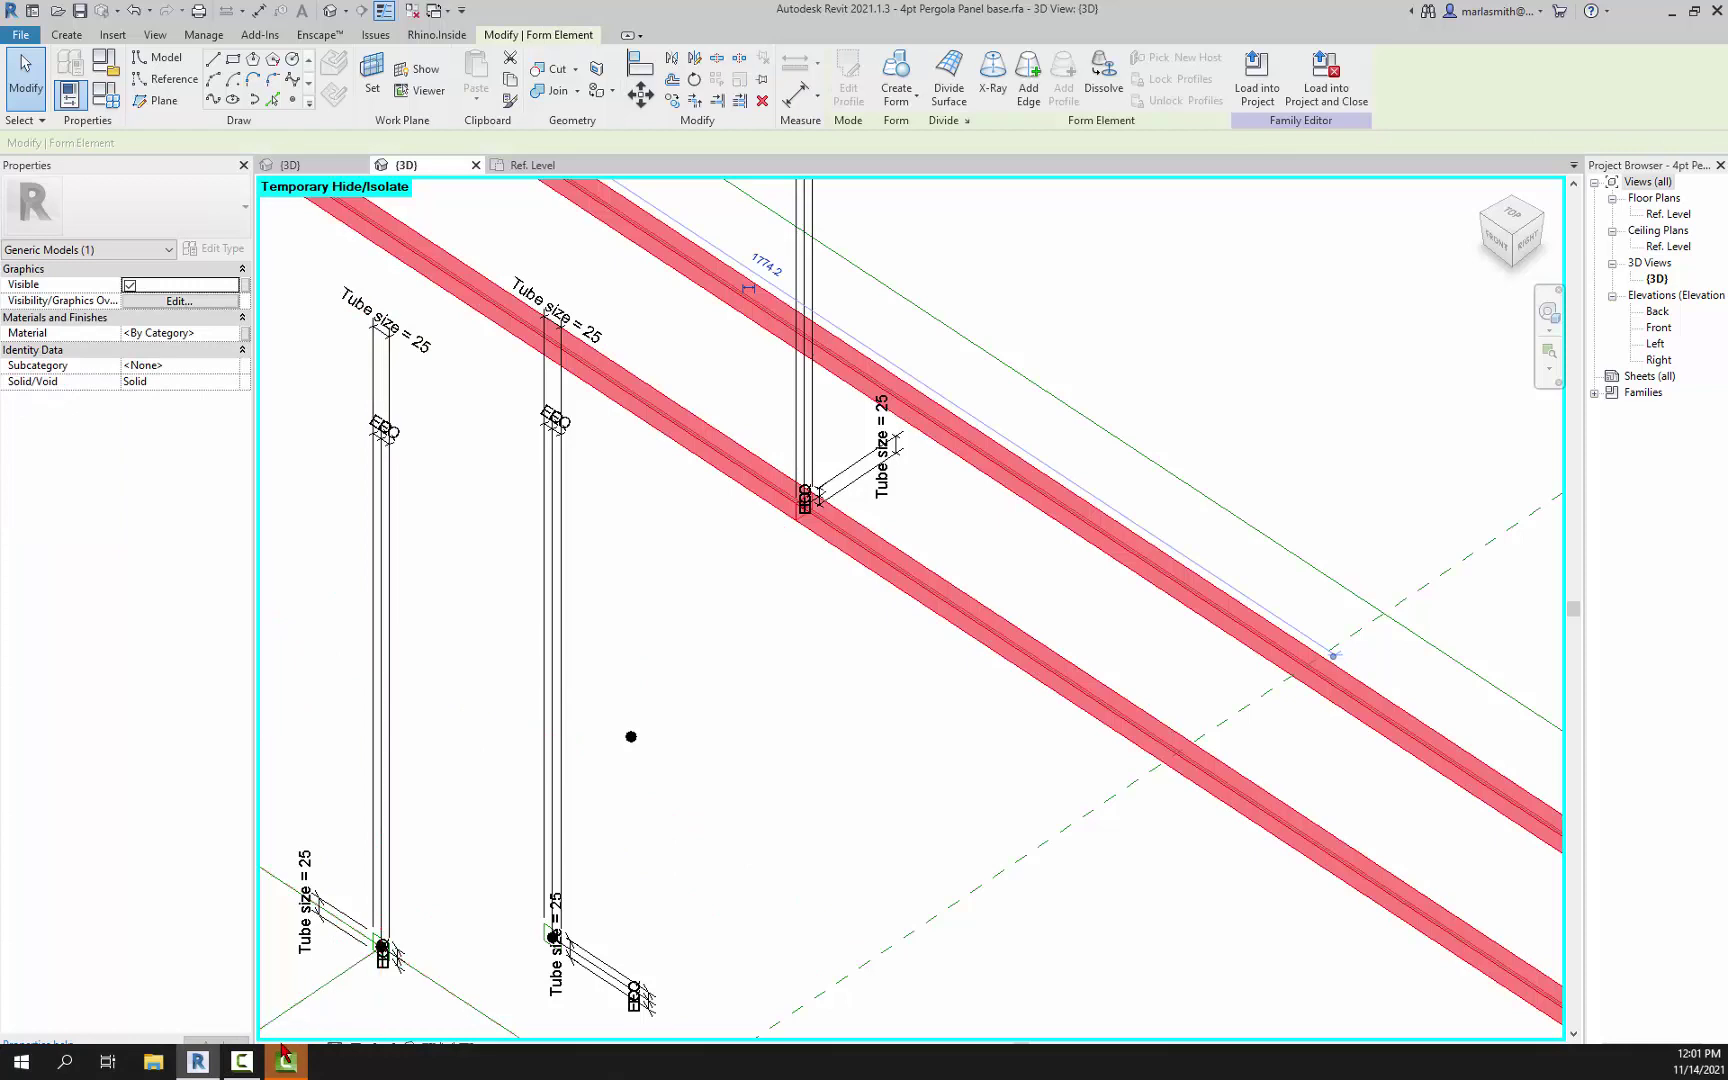
{"action": "left_click", "coordinate": [1694, 12]}
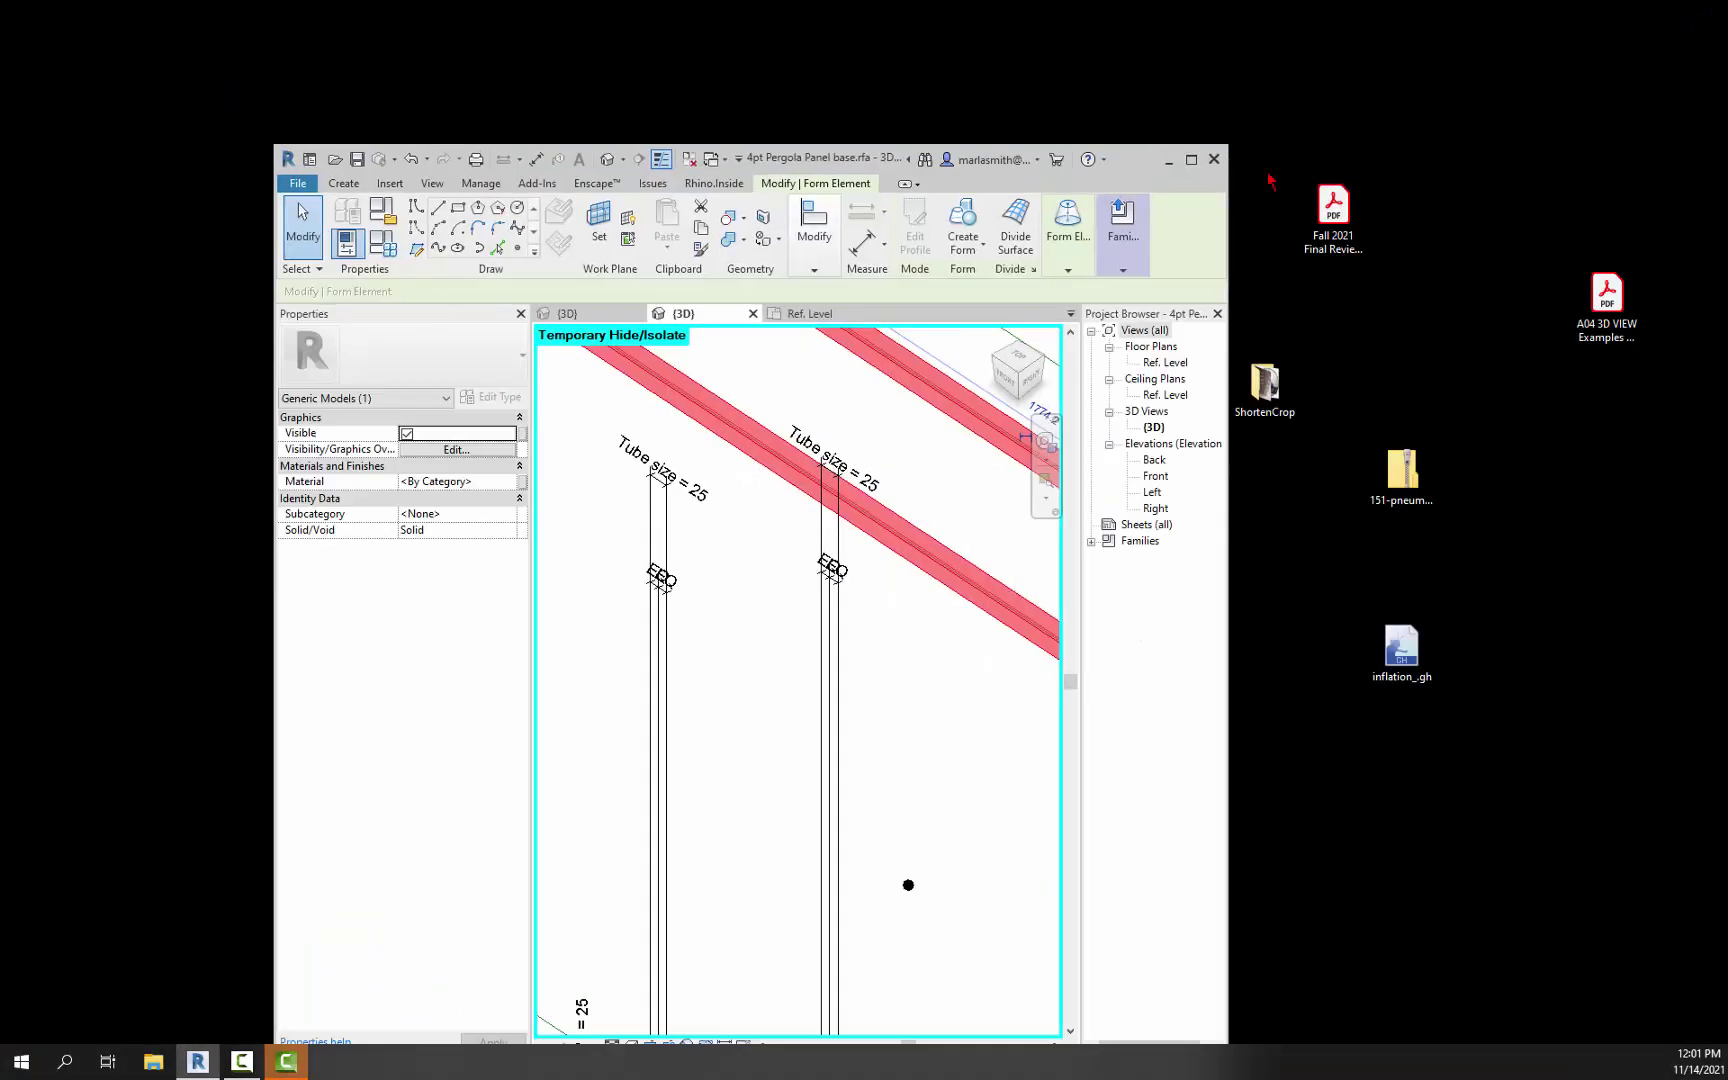
{"action": "left_click", "coordinate": [1191, 160]}
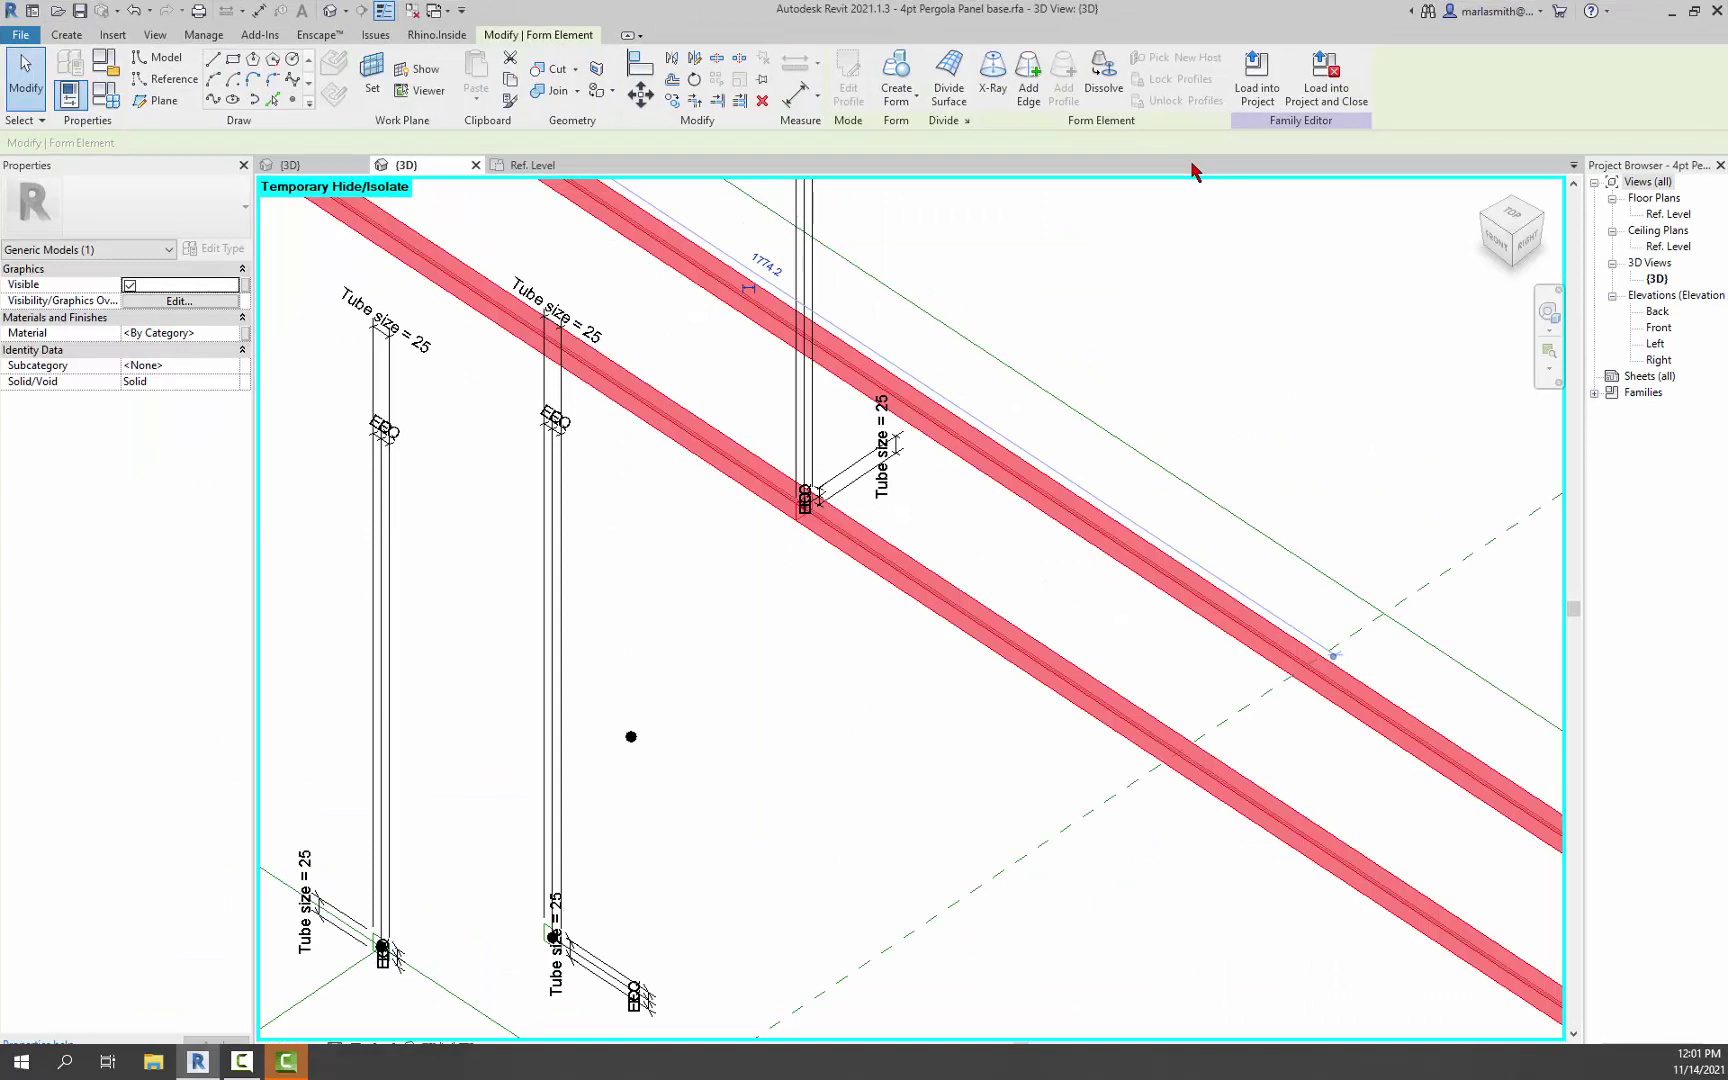
{"action": "left_click", "coordinate": [1695, 14]}
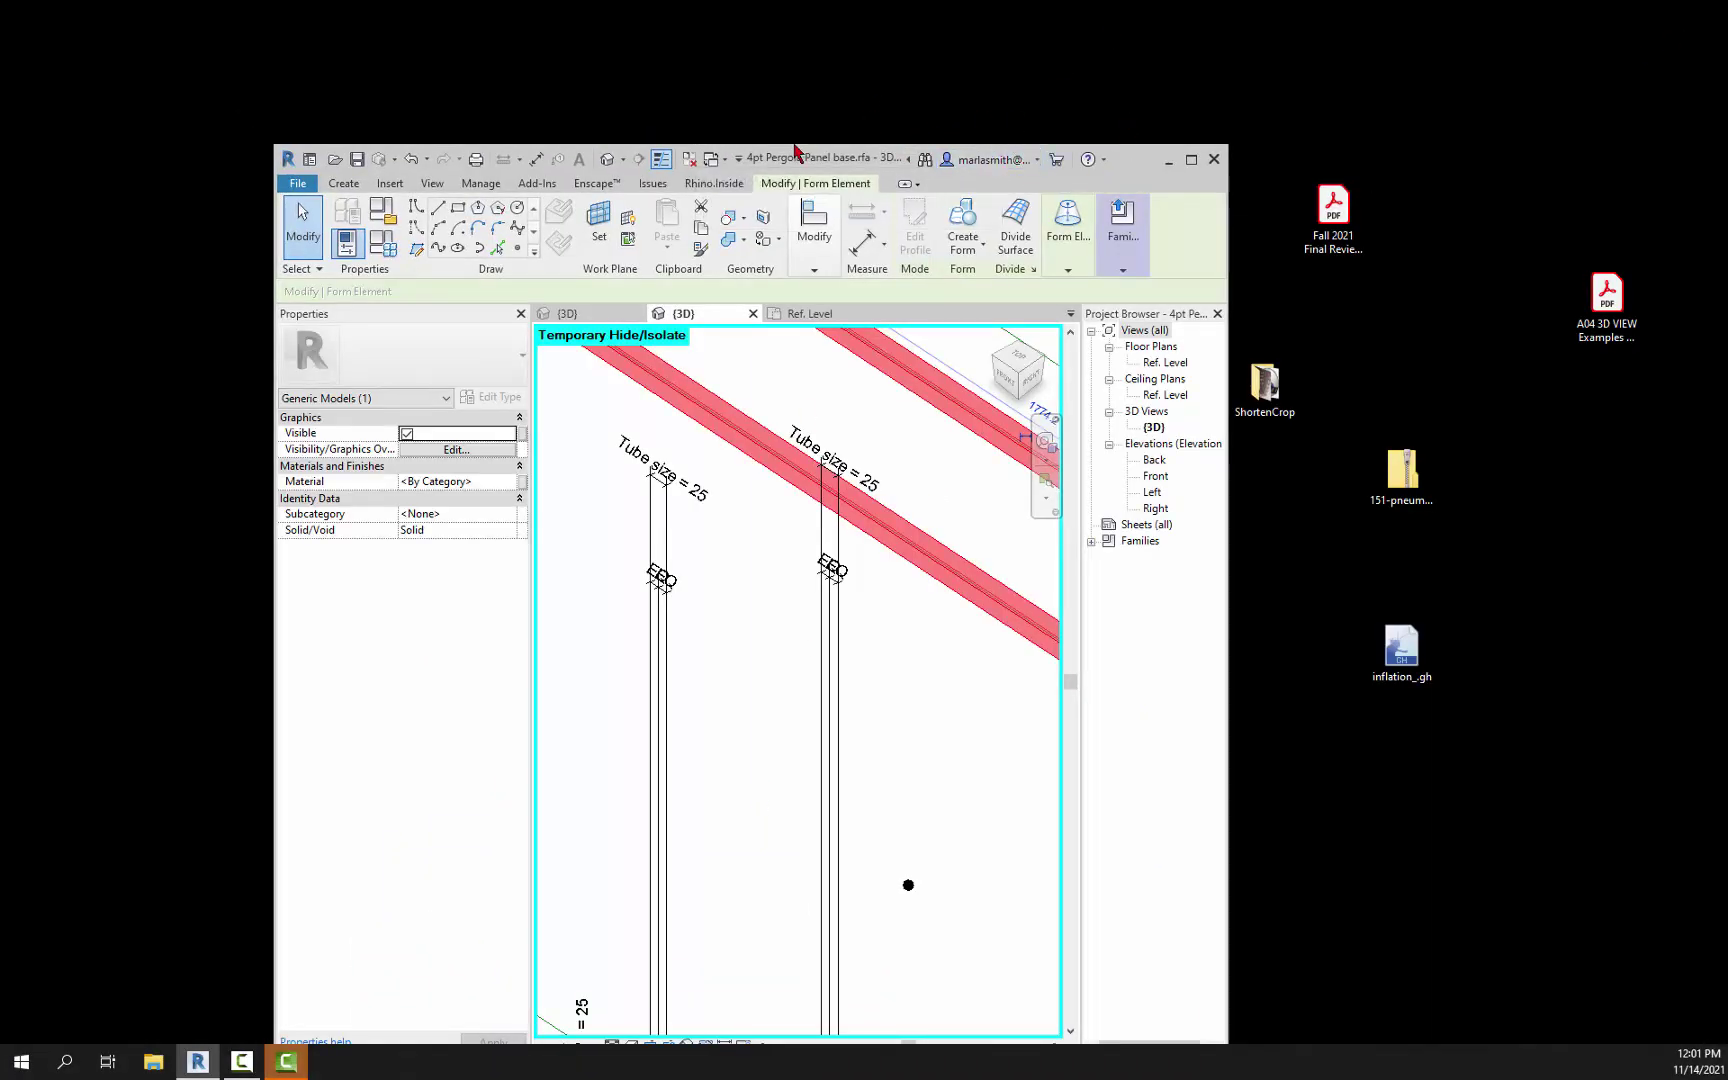
{"action": "left_click_drag", "start_coordinate": [786, 170], "coordinate": [520, 33]}
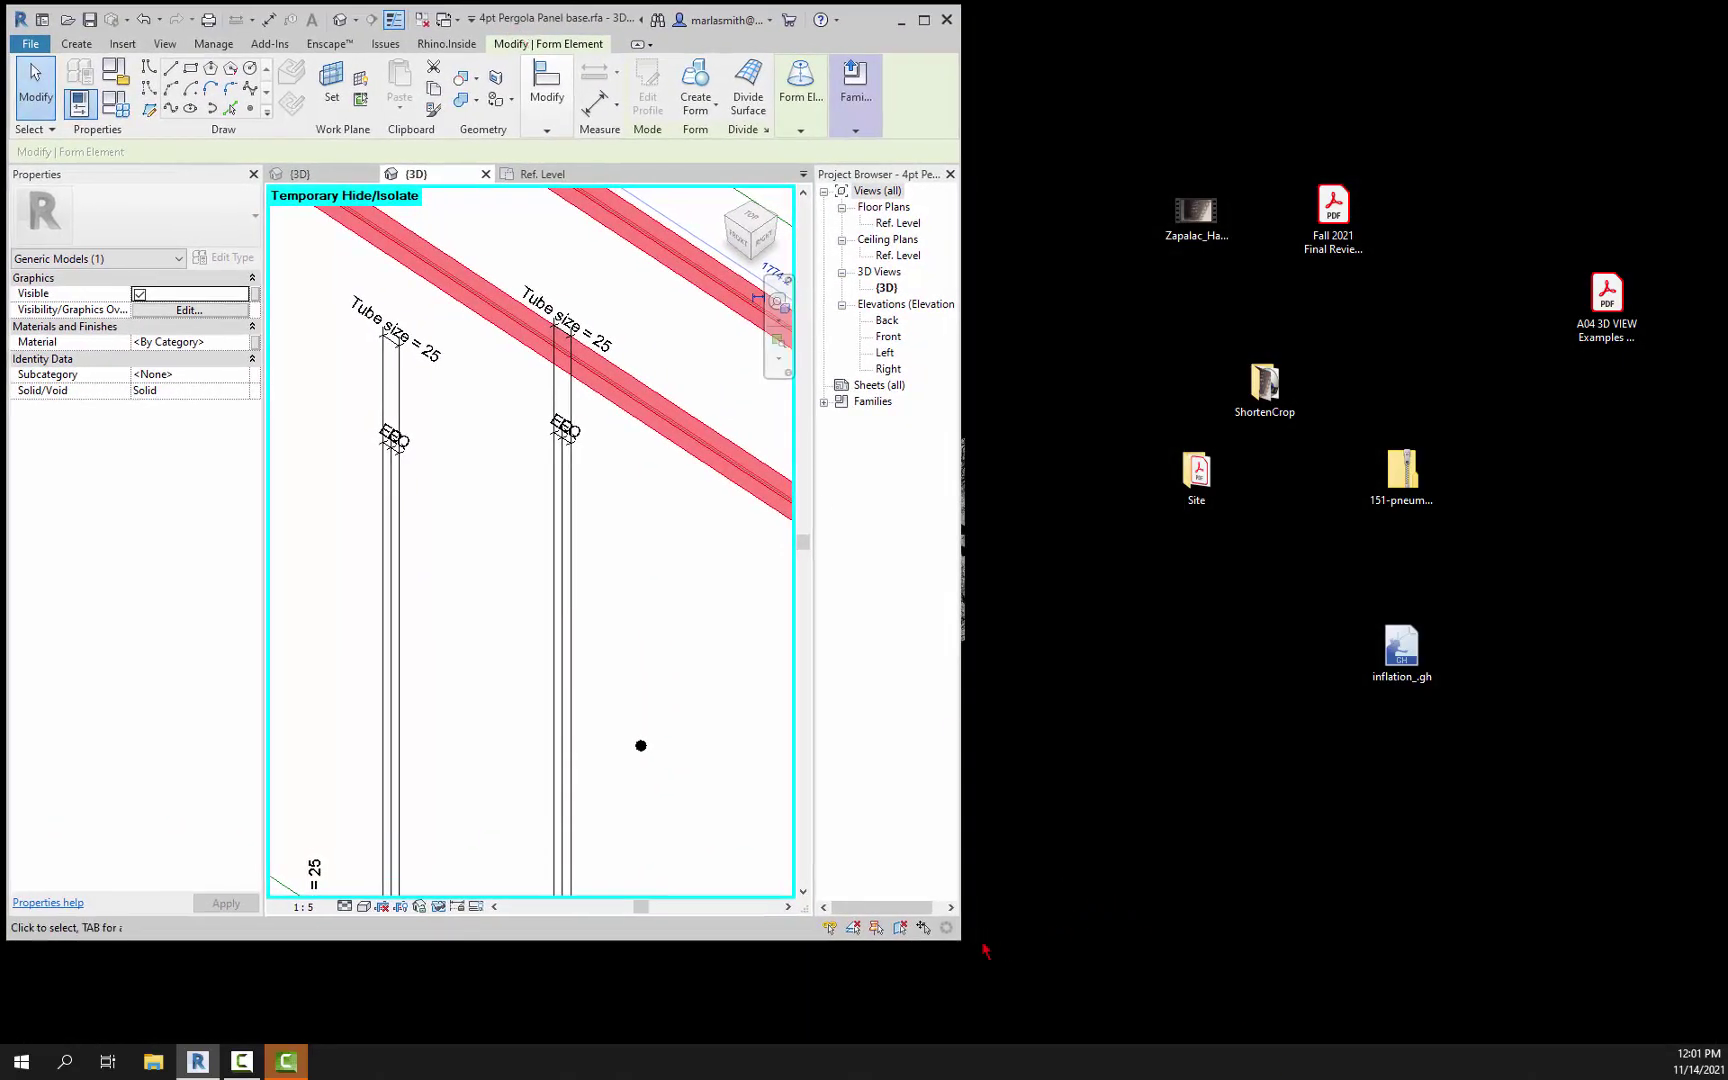
{"action": "key", "text": "super+Up"}
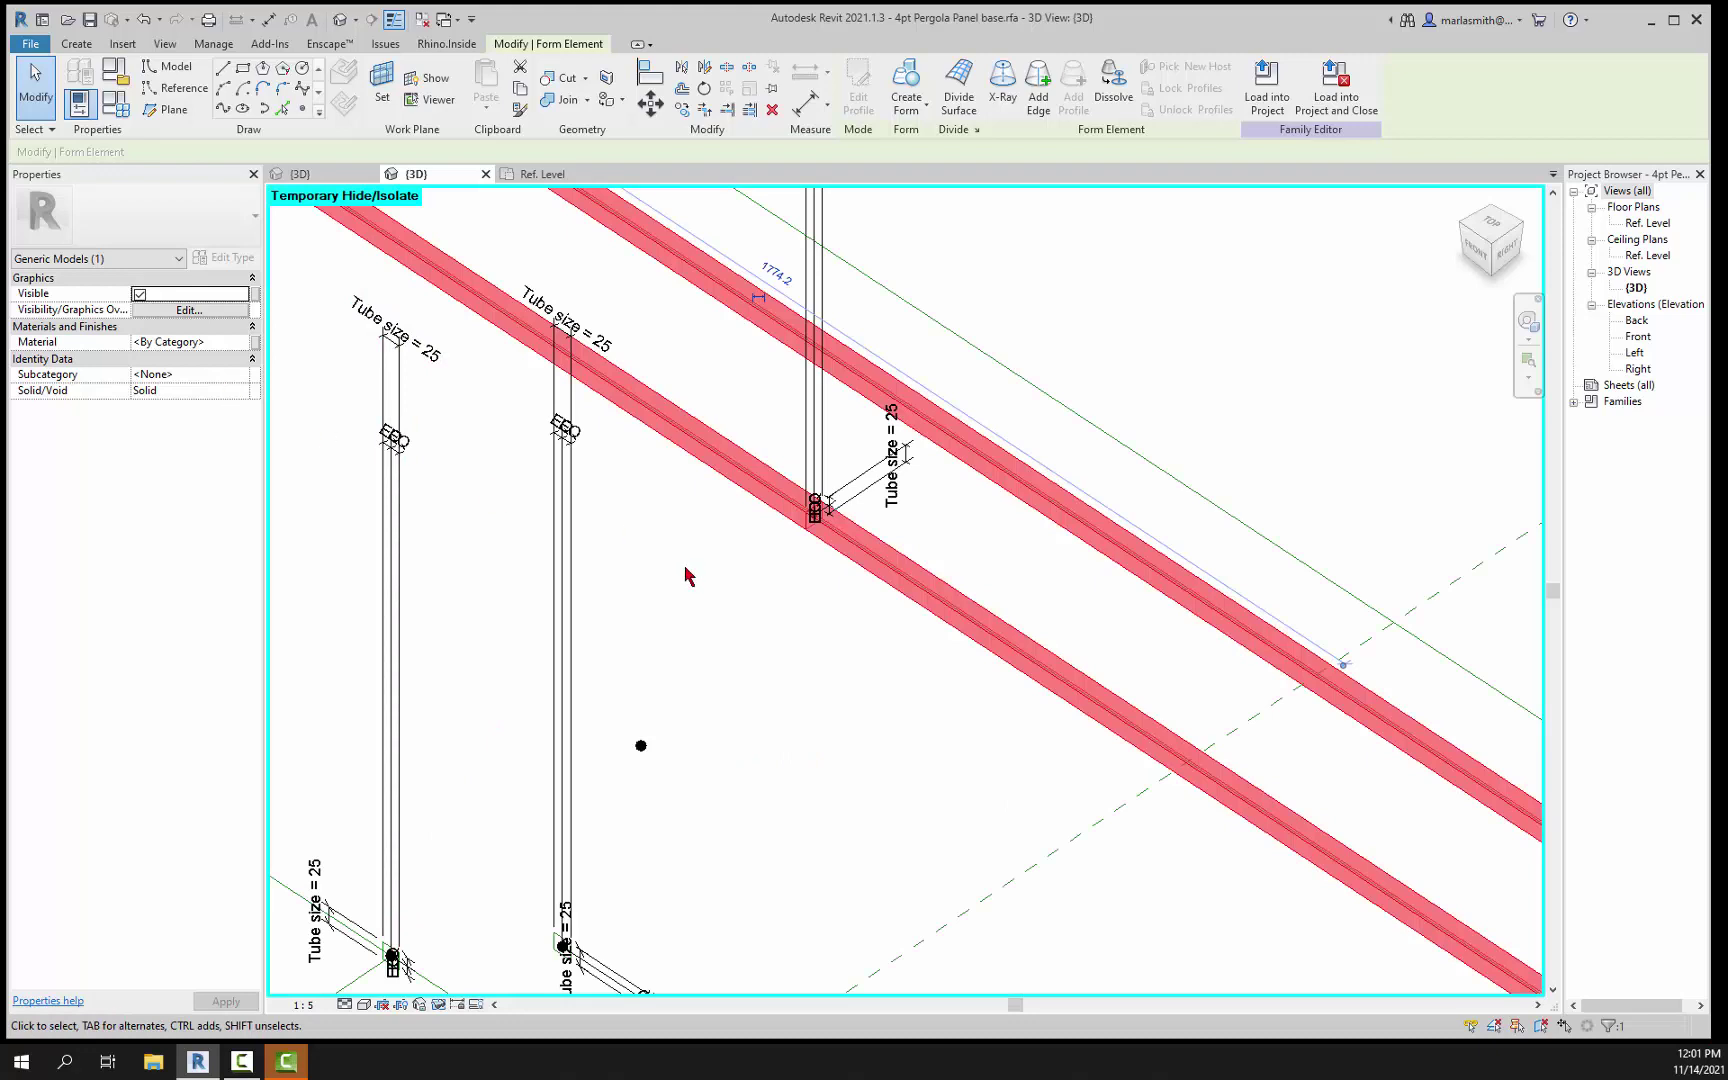
Step: Temporarily hide the selected tube form
{"action": "left_click", "coordinate": [444, 1007]}
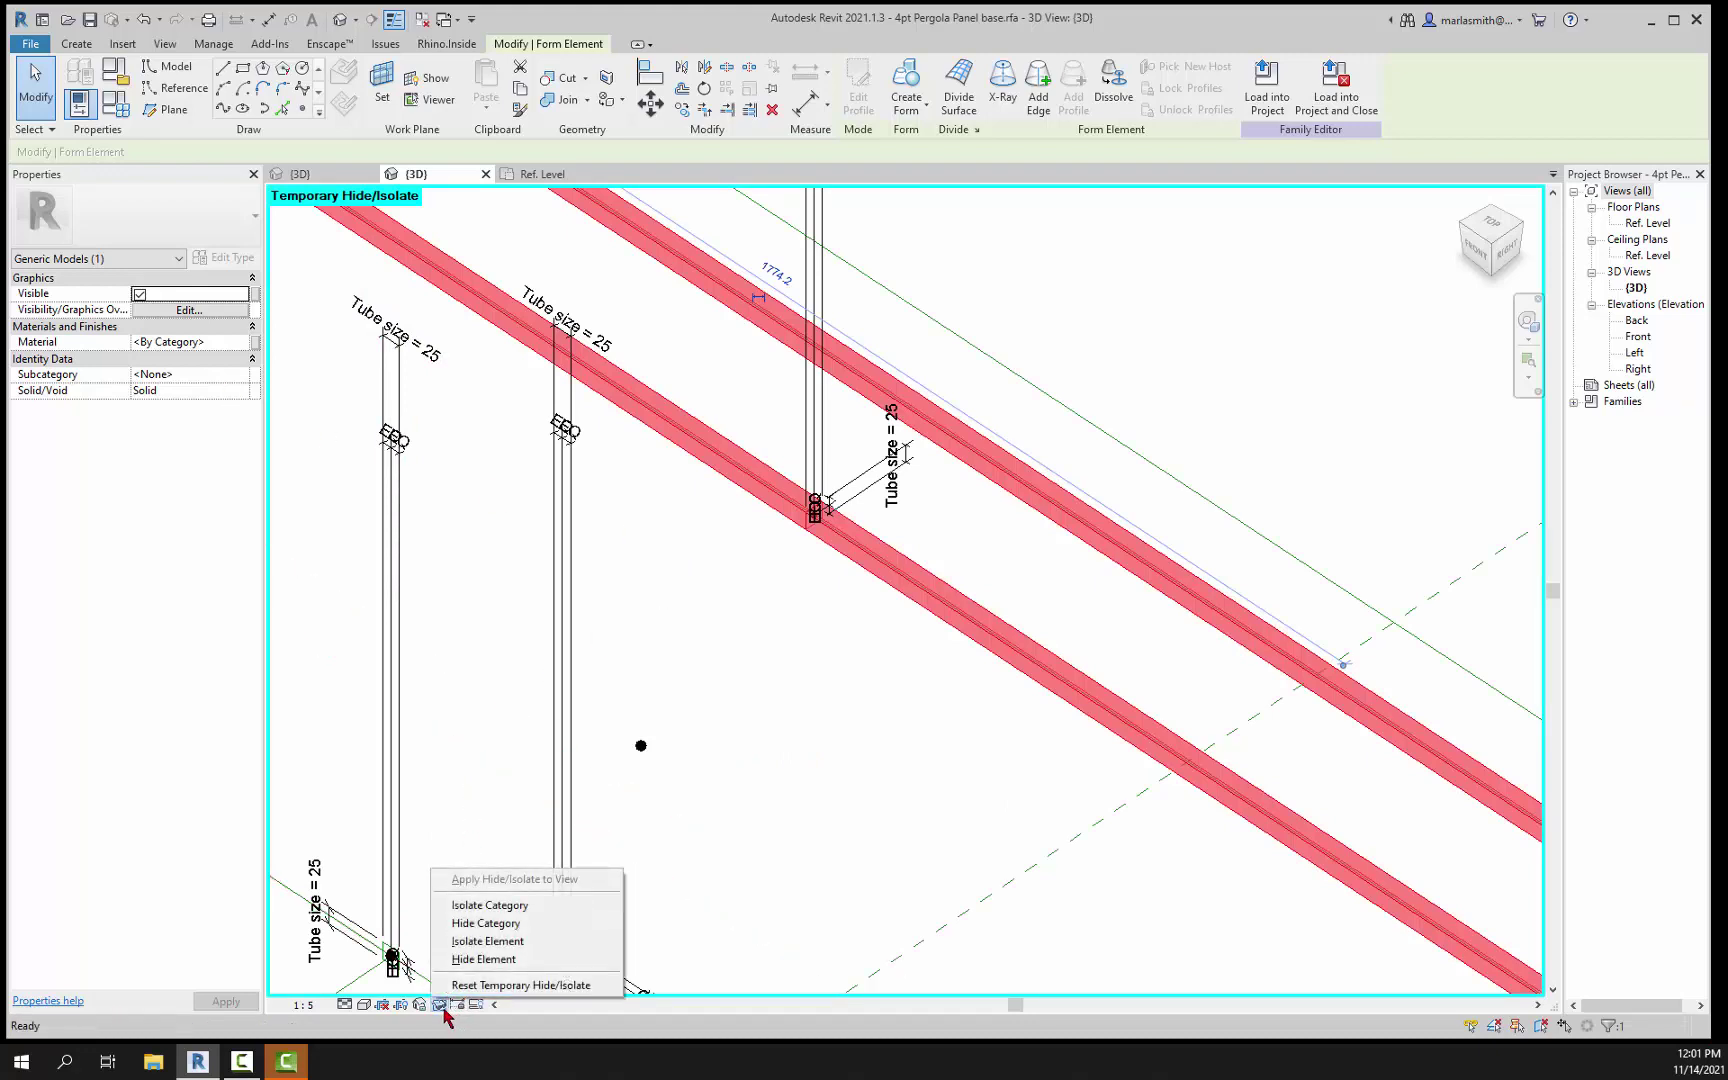
{"action": "left_click", "coordinate": [480, 959]}
{"action": "scroll", "coordinate": [660, 652], "scroll_direction": "down", "scroll_amount": 5}
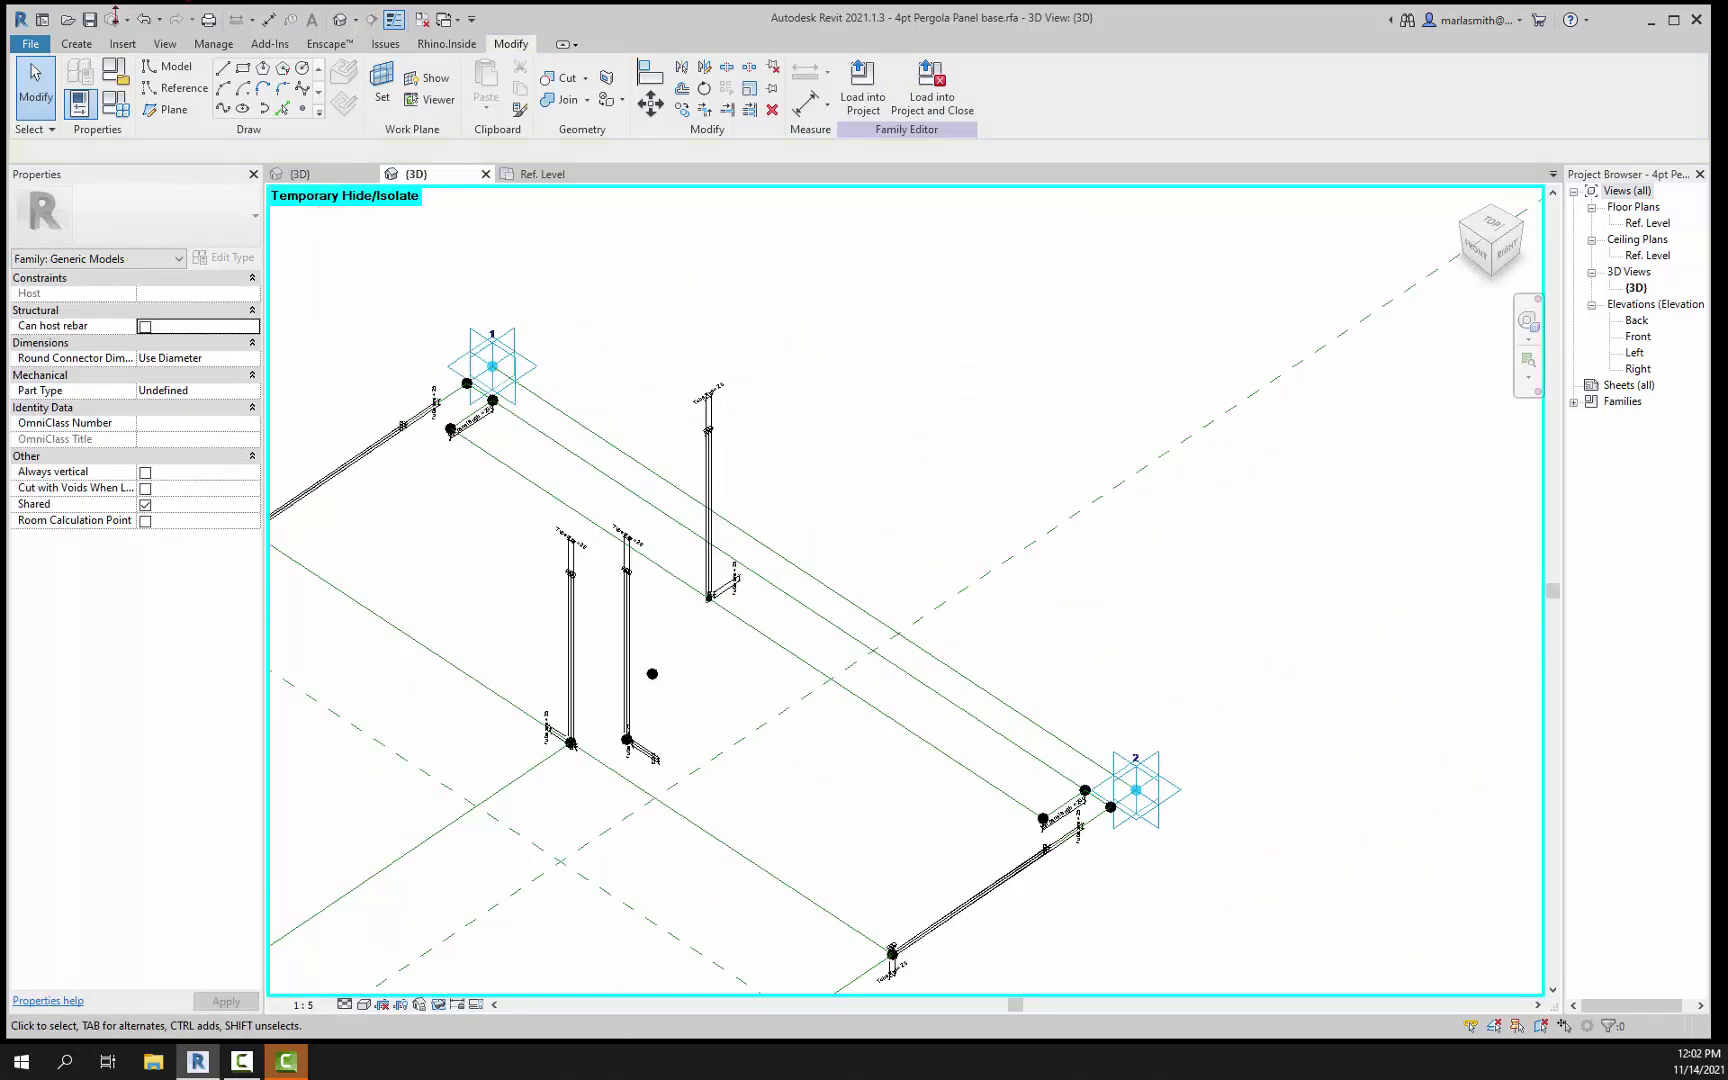
Step: Place two reference points at the midpoints of the long top reference lines
{"action": "left_click", "coordinate": [284, 109]}
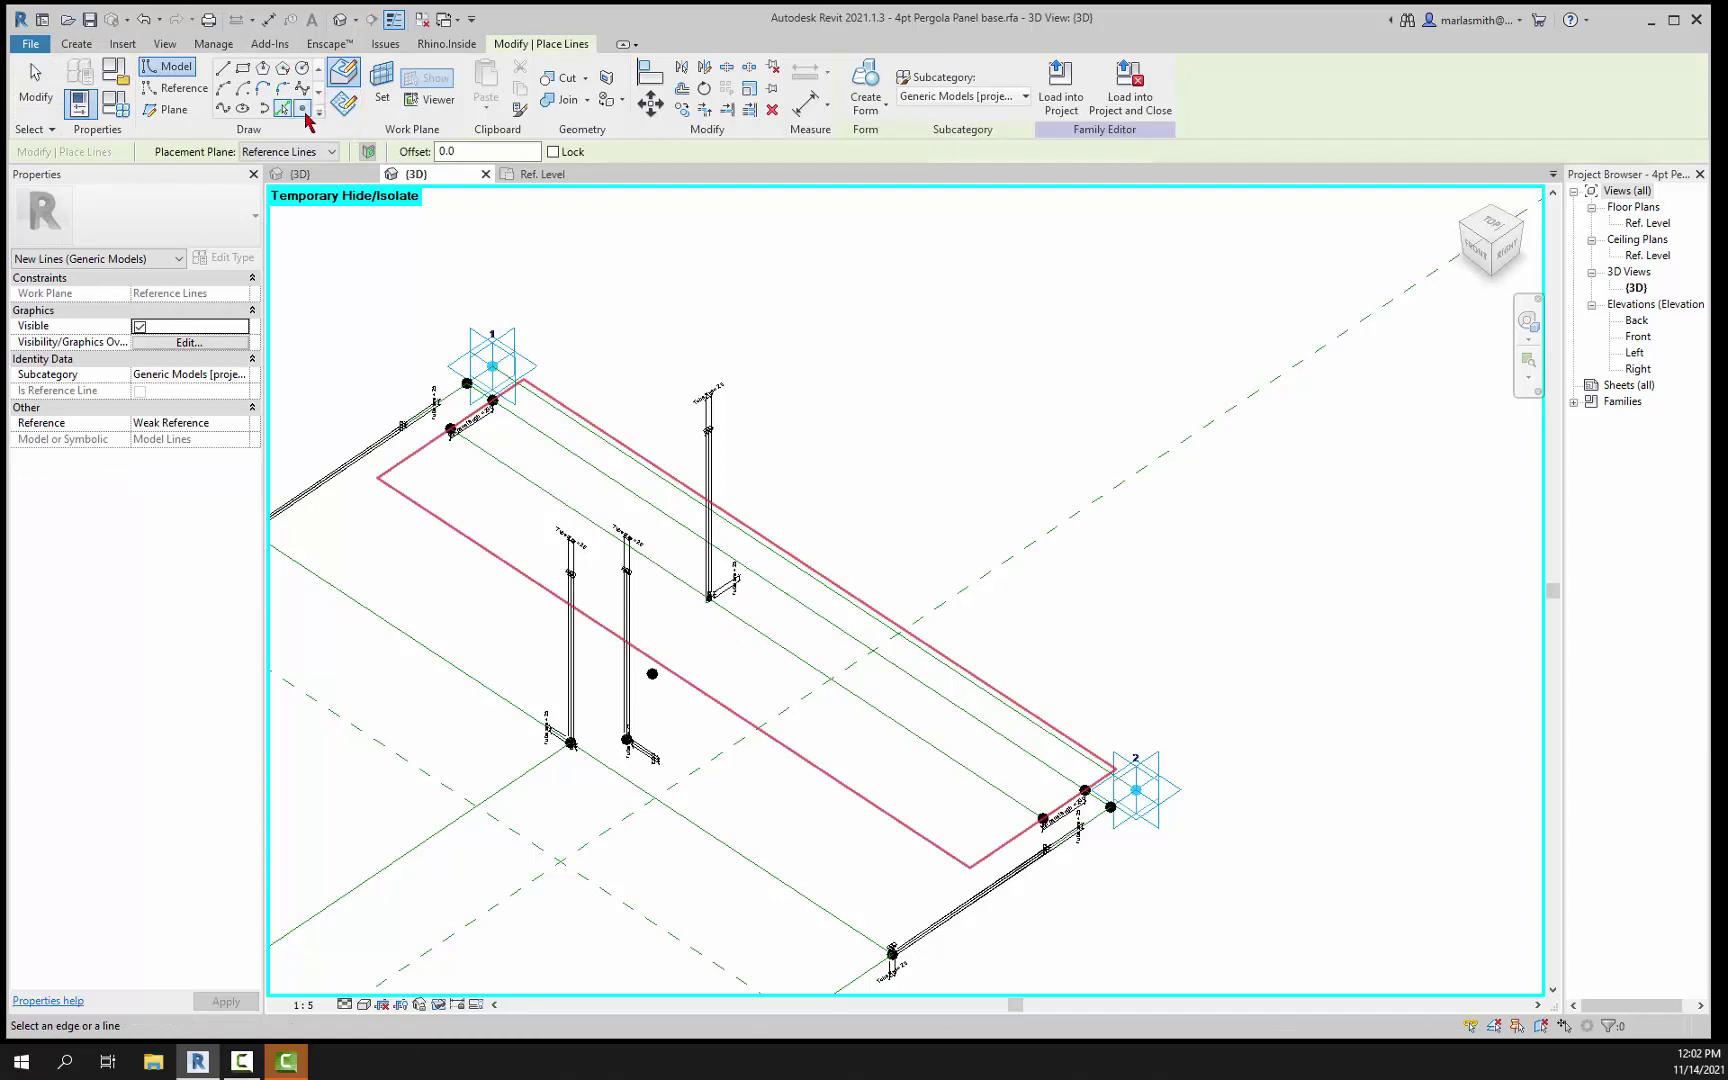
{"action": "left_click", "coordinate": [303, 108]}
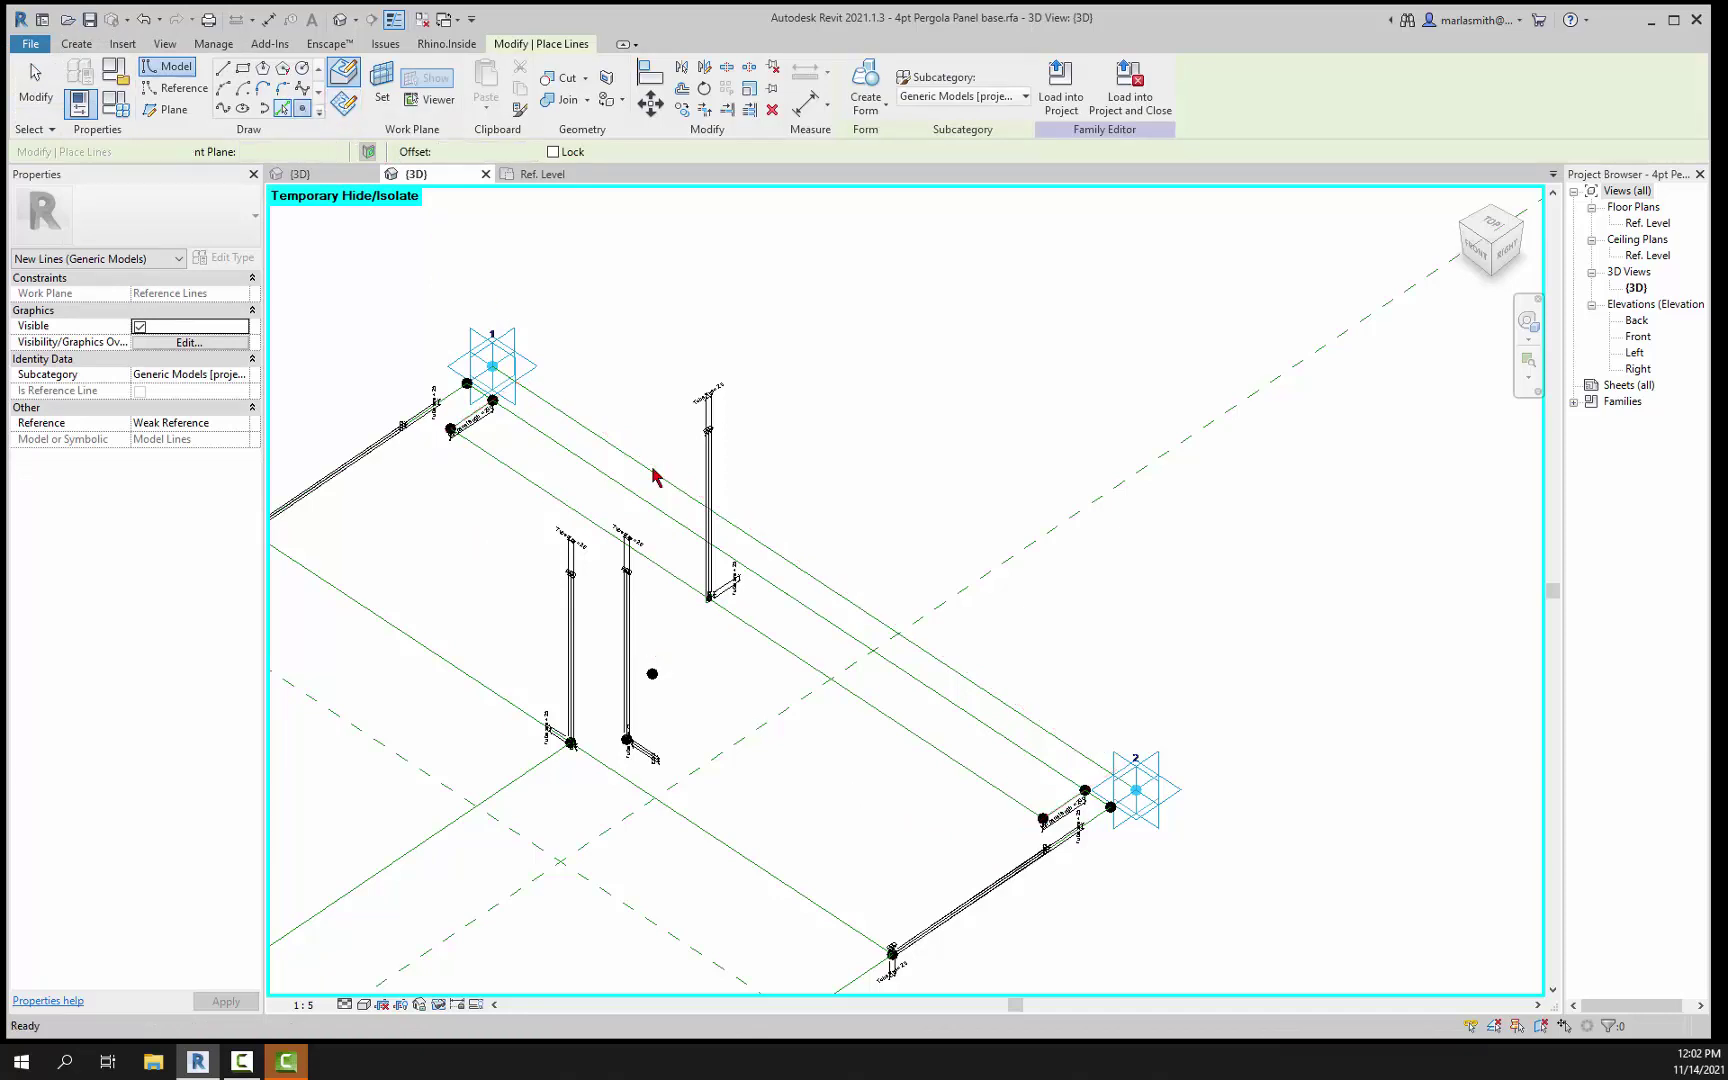
{"action": "left_click", "coordinate": [789, 596]}
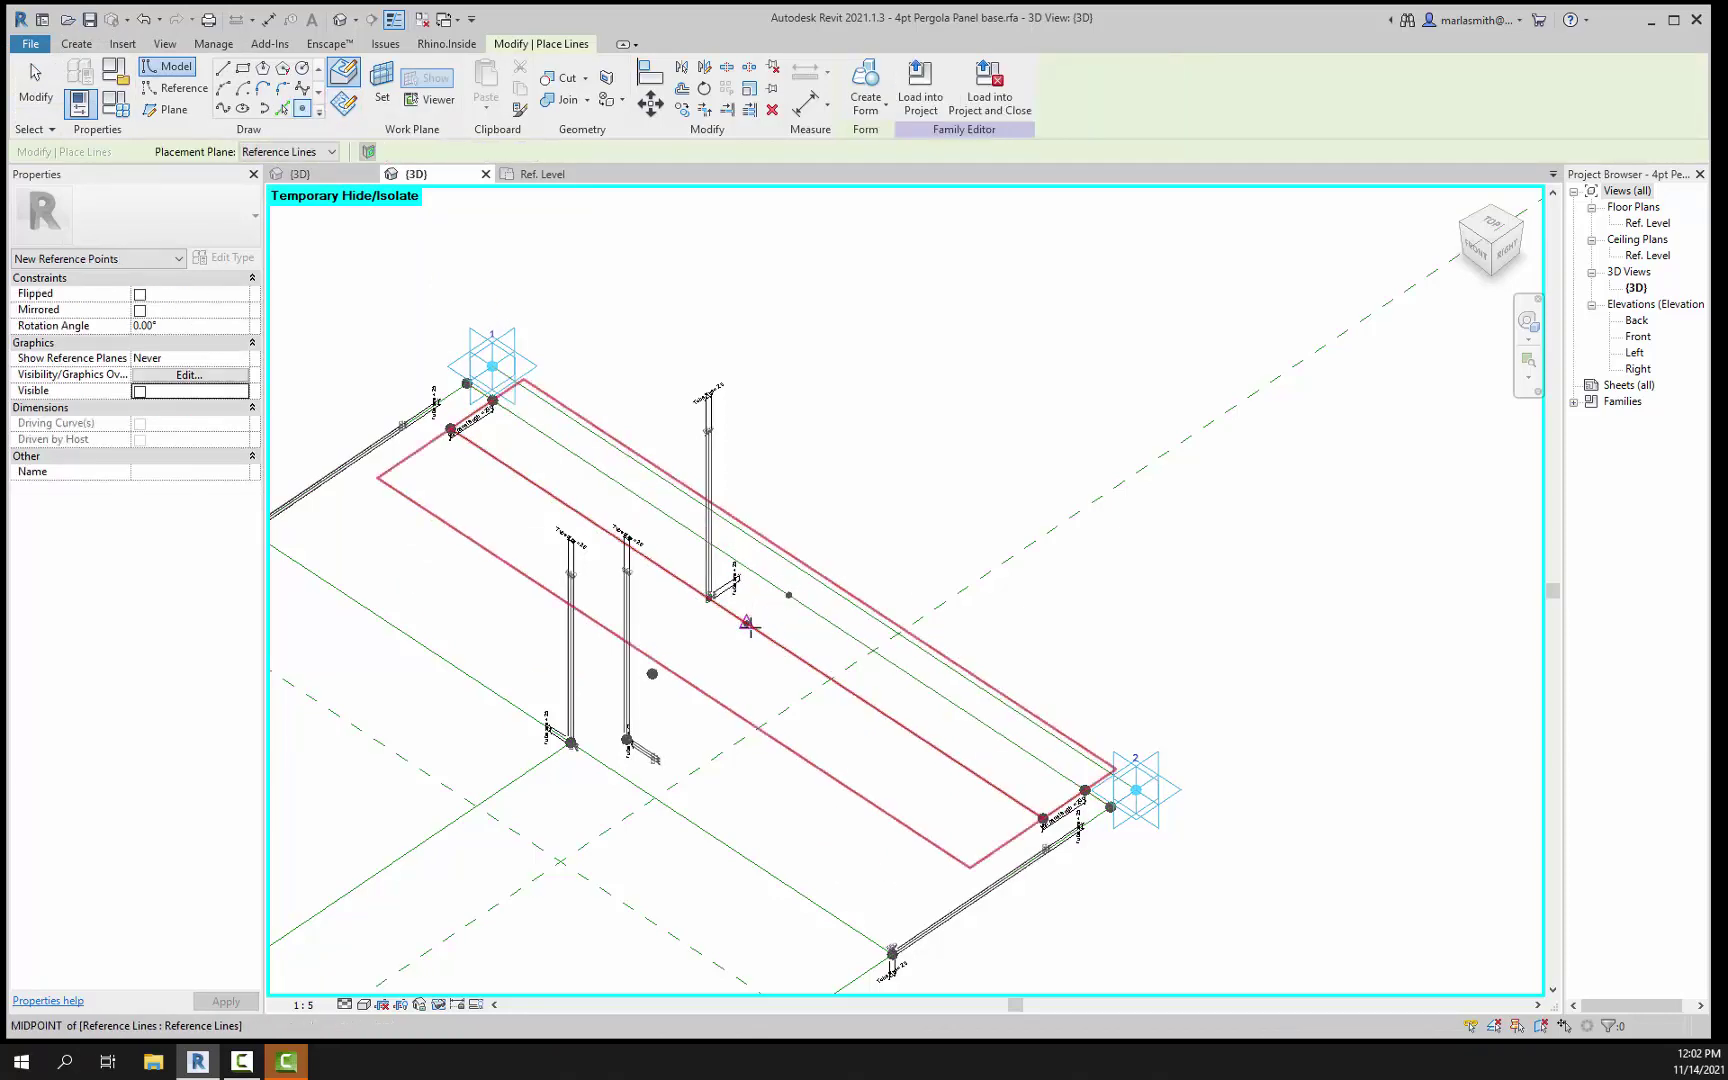
{"action": "left_click", "coordinate": [746, 623]}
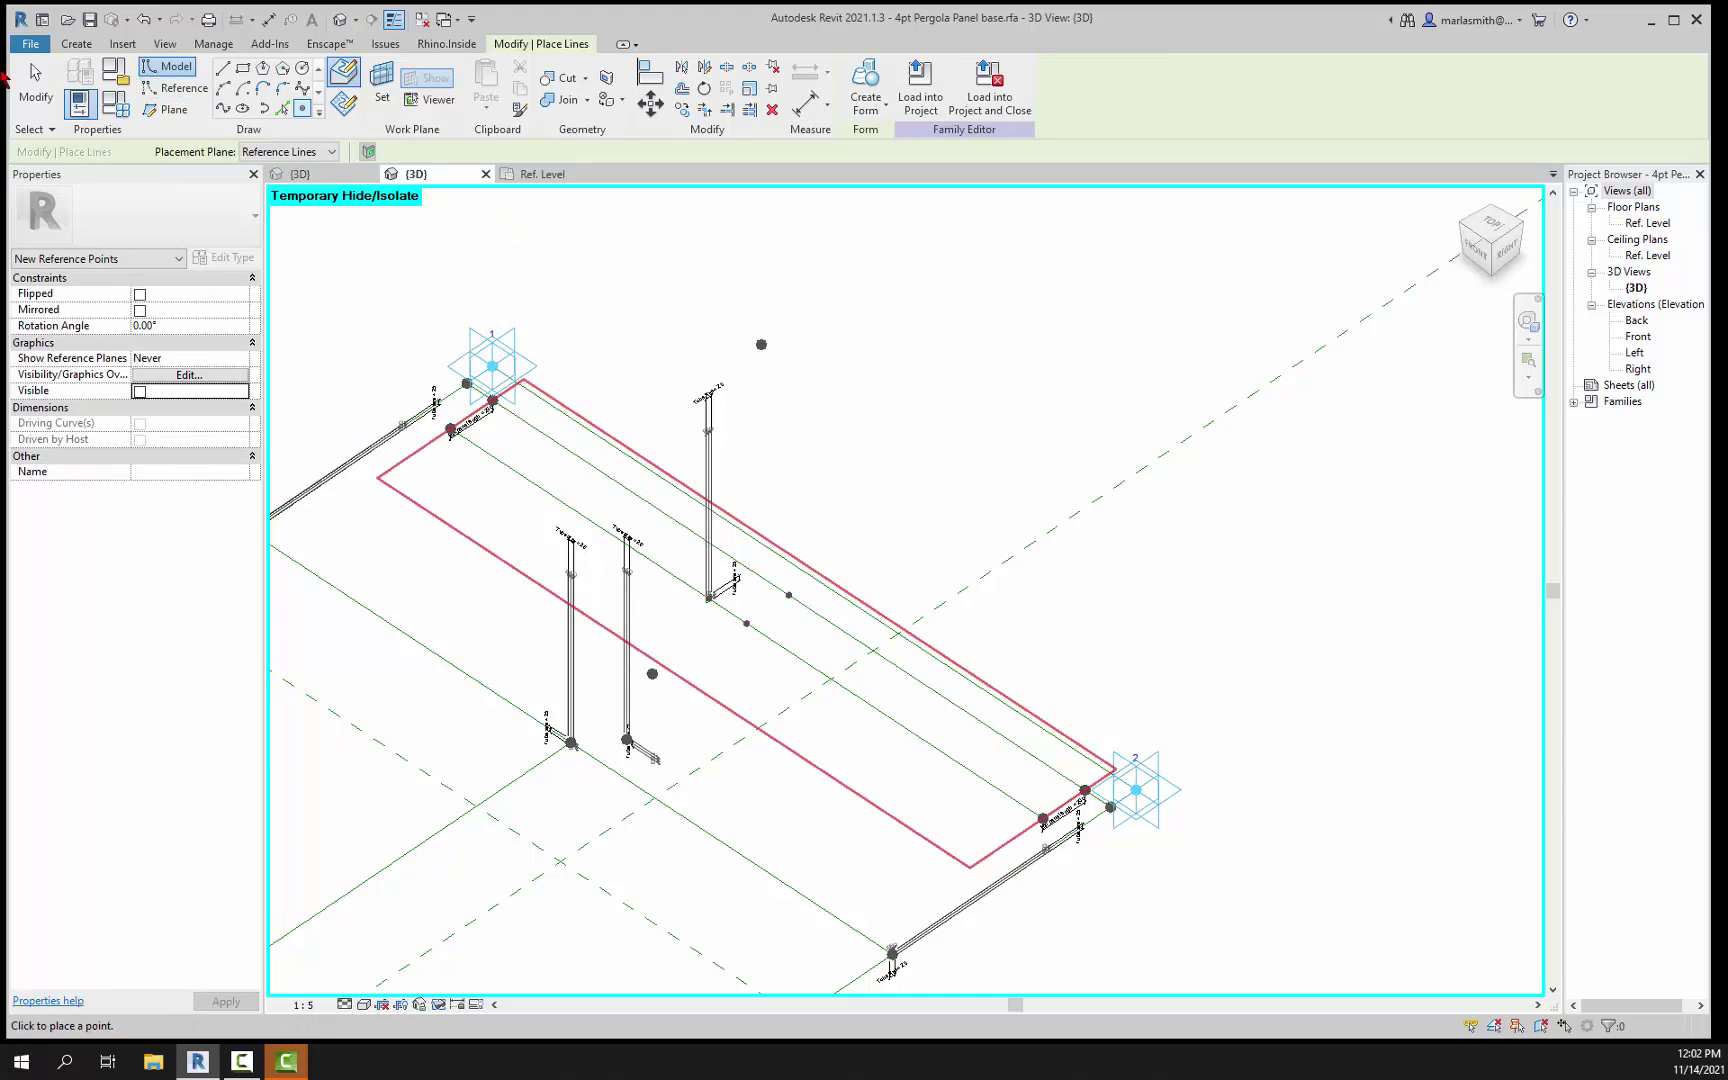
{"action": "left_click", "coordinate": [38, 92]}
{"action": "mouse_move", "coordinate": [914, 540]}
{"action": "middle_mouse_down", "text": "shift"}
{"action": "mouse_move", "coordinate": [895, 571]}
{"action": "mouse_move", "coordinate": [756, 501]}
{"action": "mouse_move", "coordinate": [791, 501]}
{"action": "middle_mouse_up", "text": "shift"}
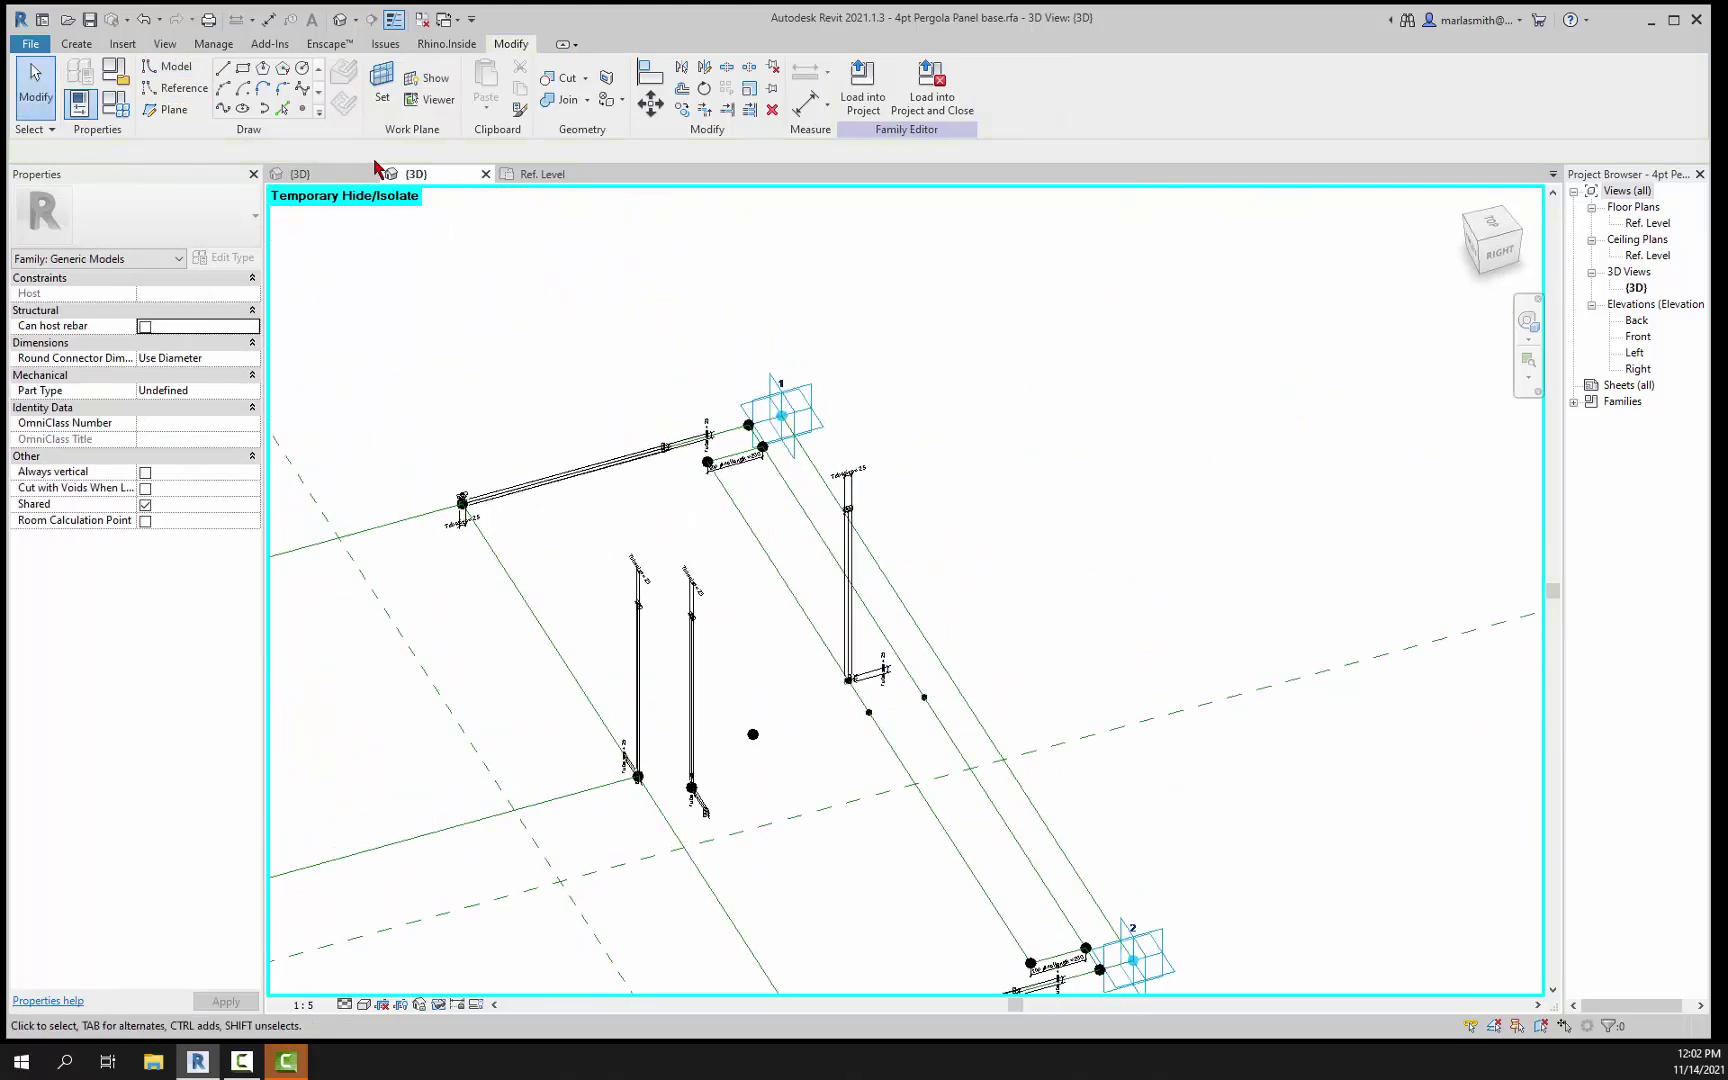
Step: Draw a reference line joining the two reference points beneath the post
{"action": "left_click", "coordinate": [178, 88]}
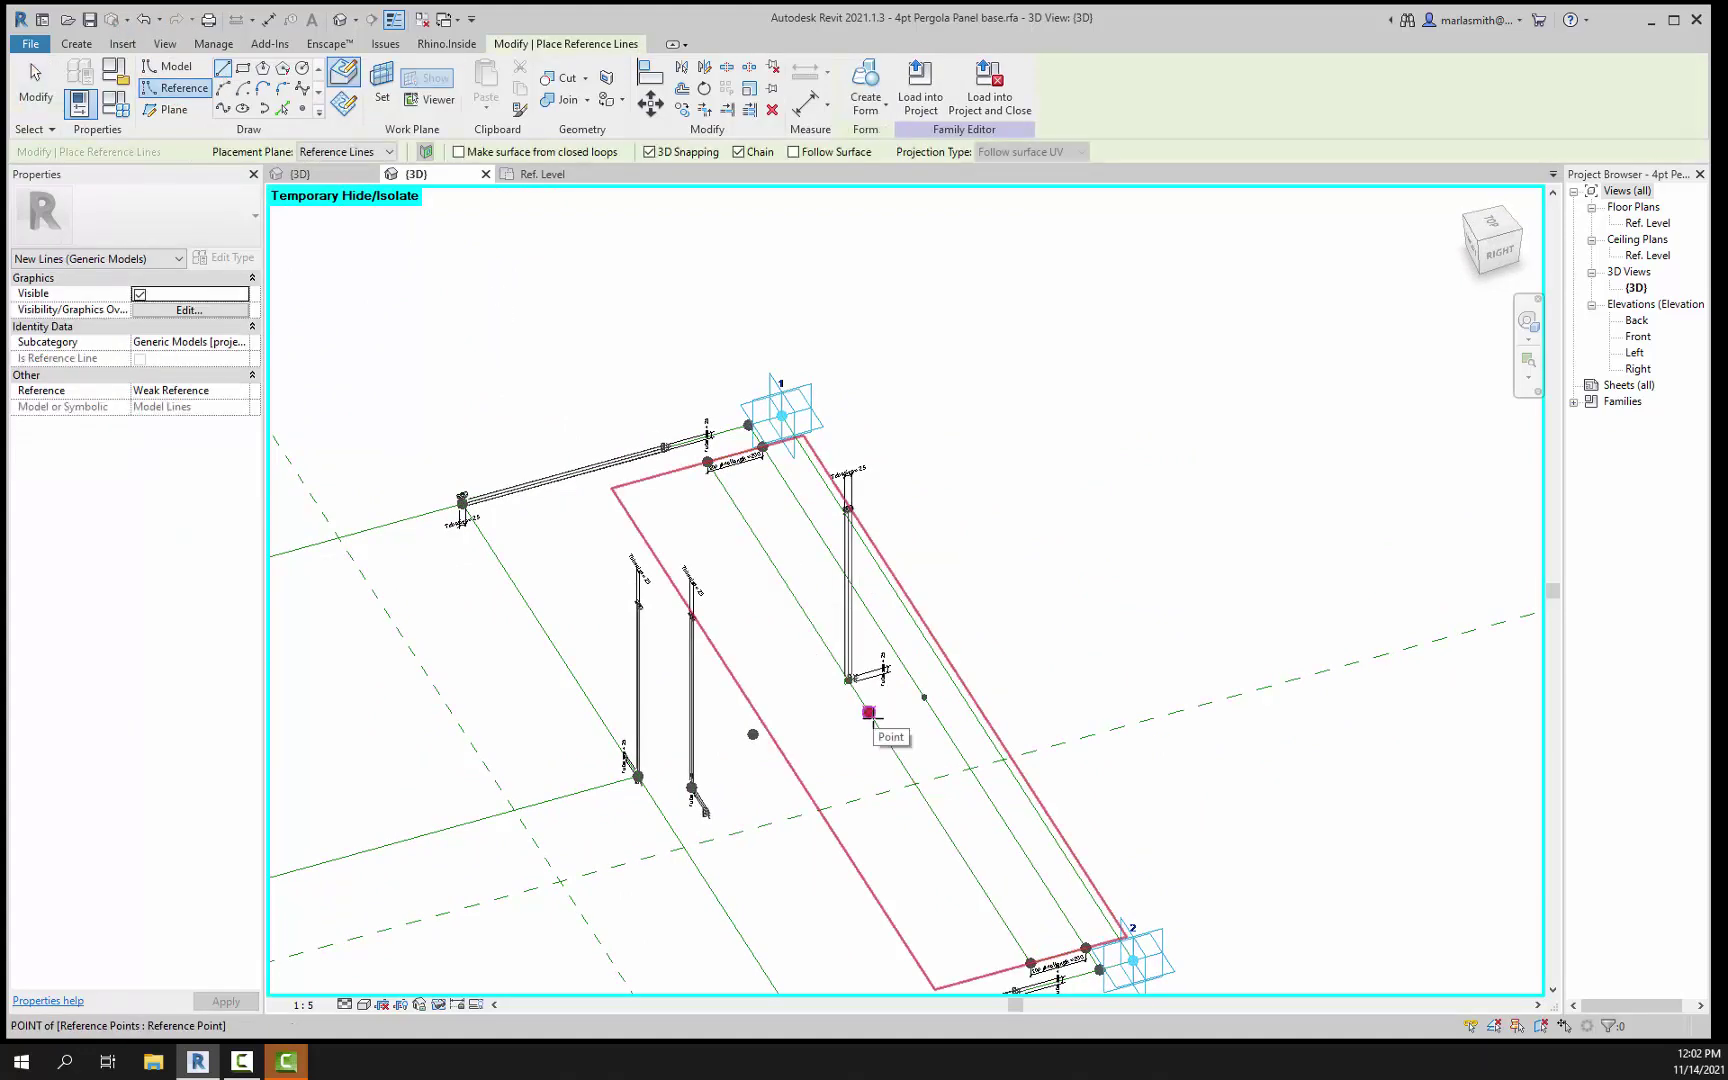
{"action": "left_click", "coordinate": [869, 712]}
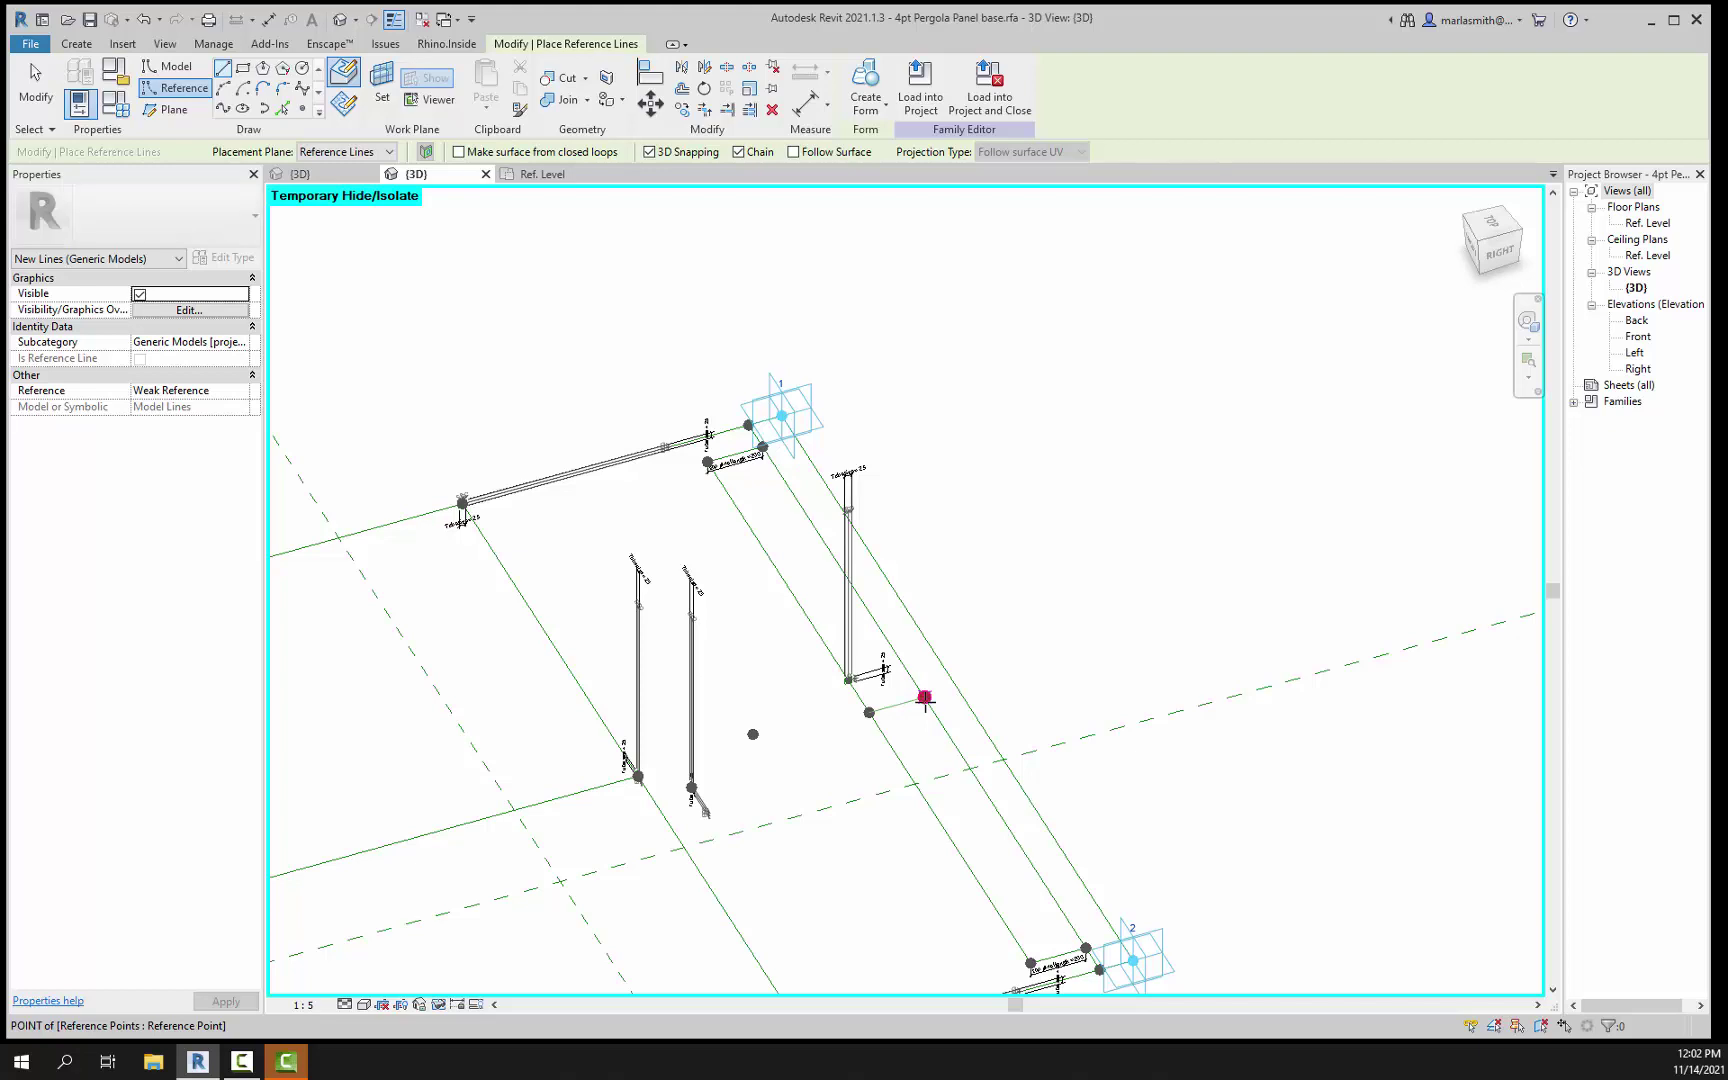
{"action": "left_click", "coordinate": [925, 697]}
{"action": "key", "text": "Escape"}
{"action": "key", "text": "Escape"}
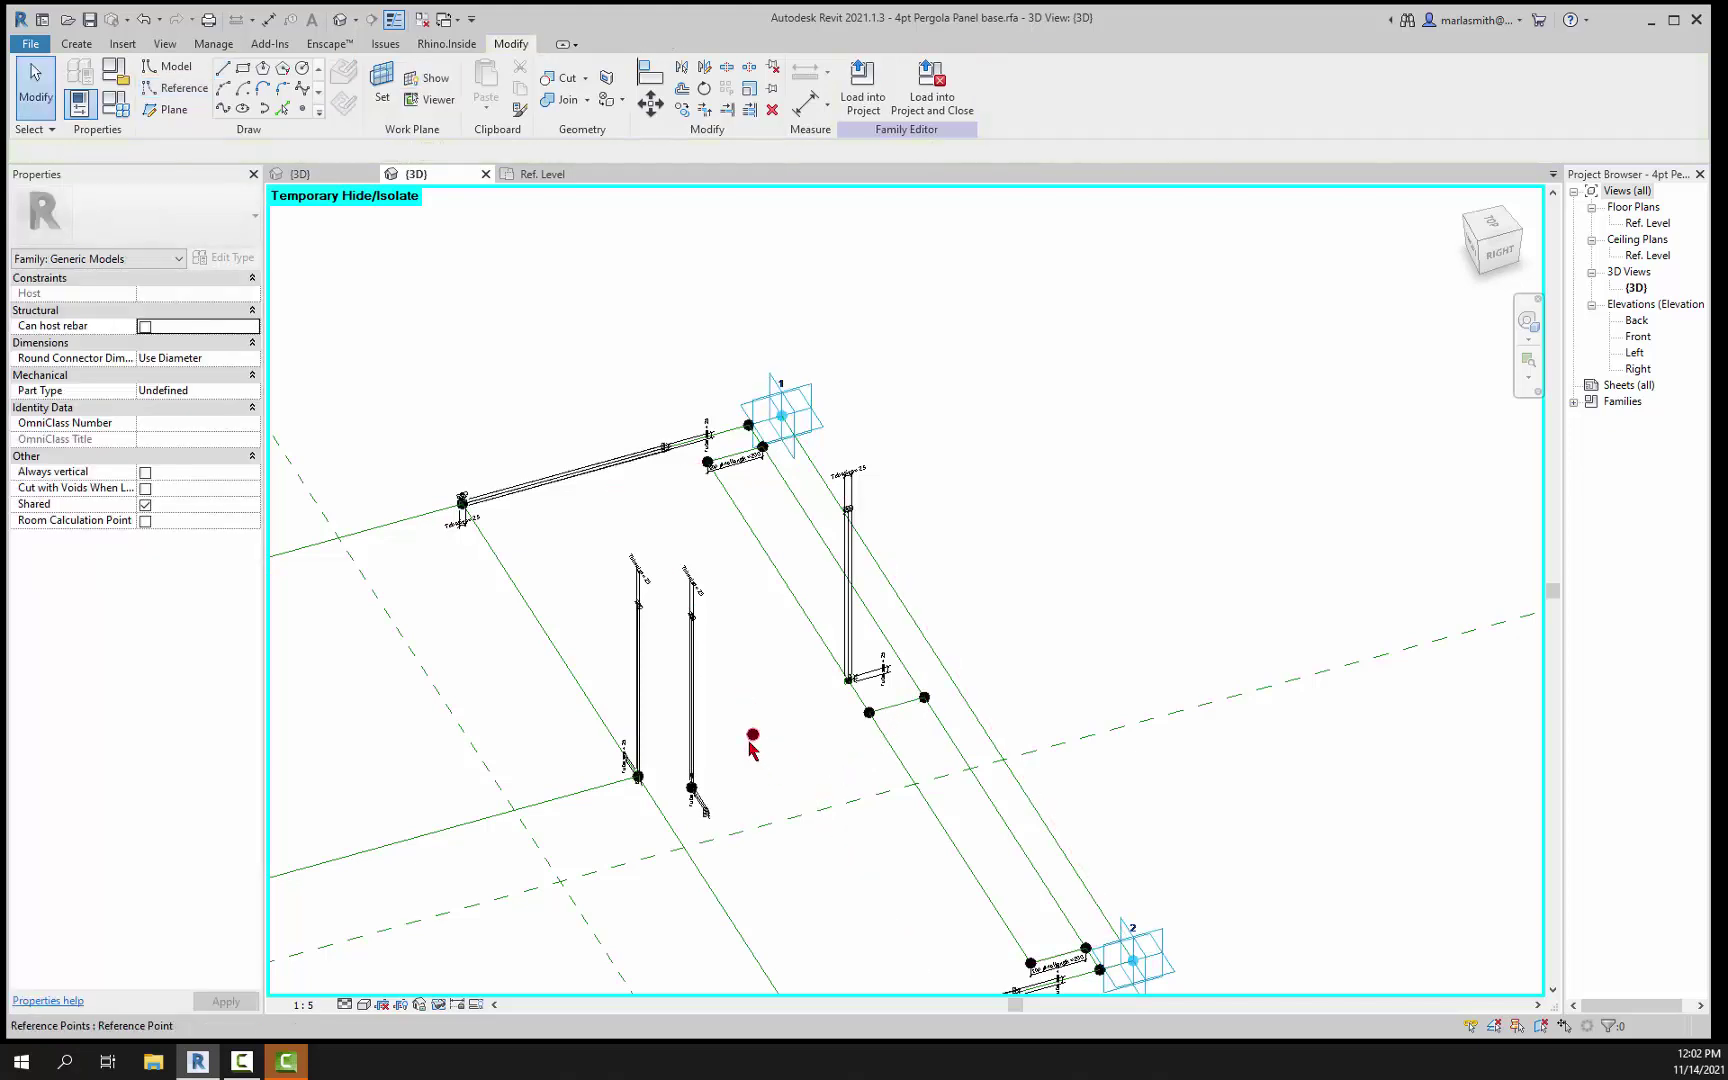
Step: Window-select the reference points around the post's base
{"action": "left_click", "coordinate": [753, 734]}
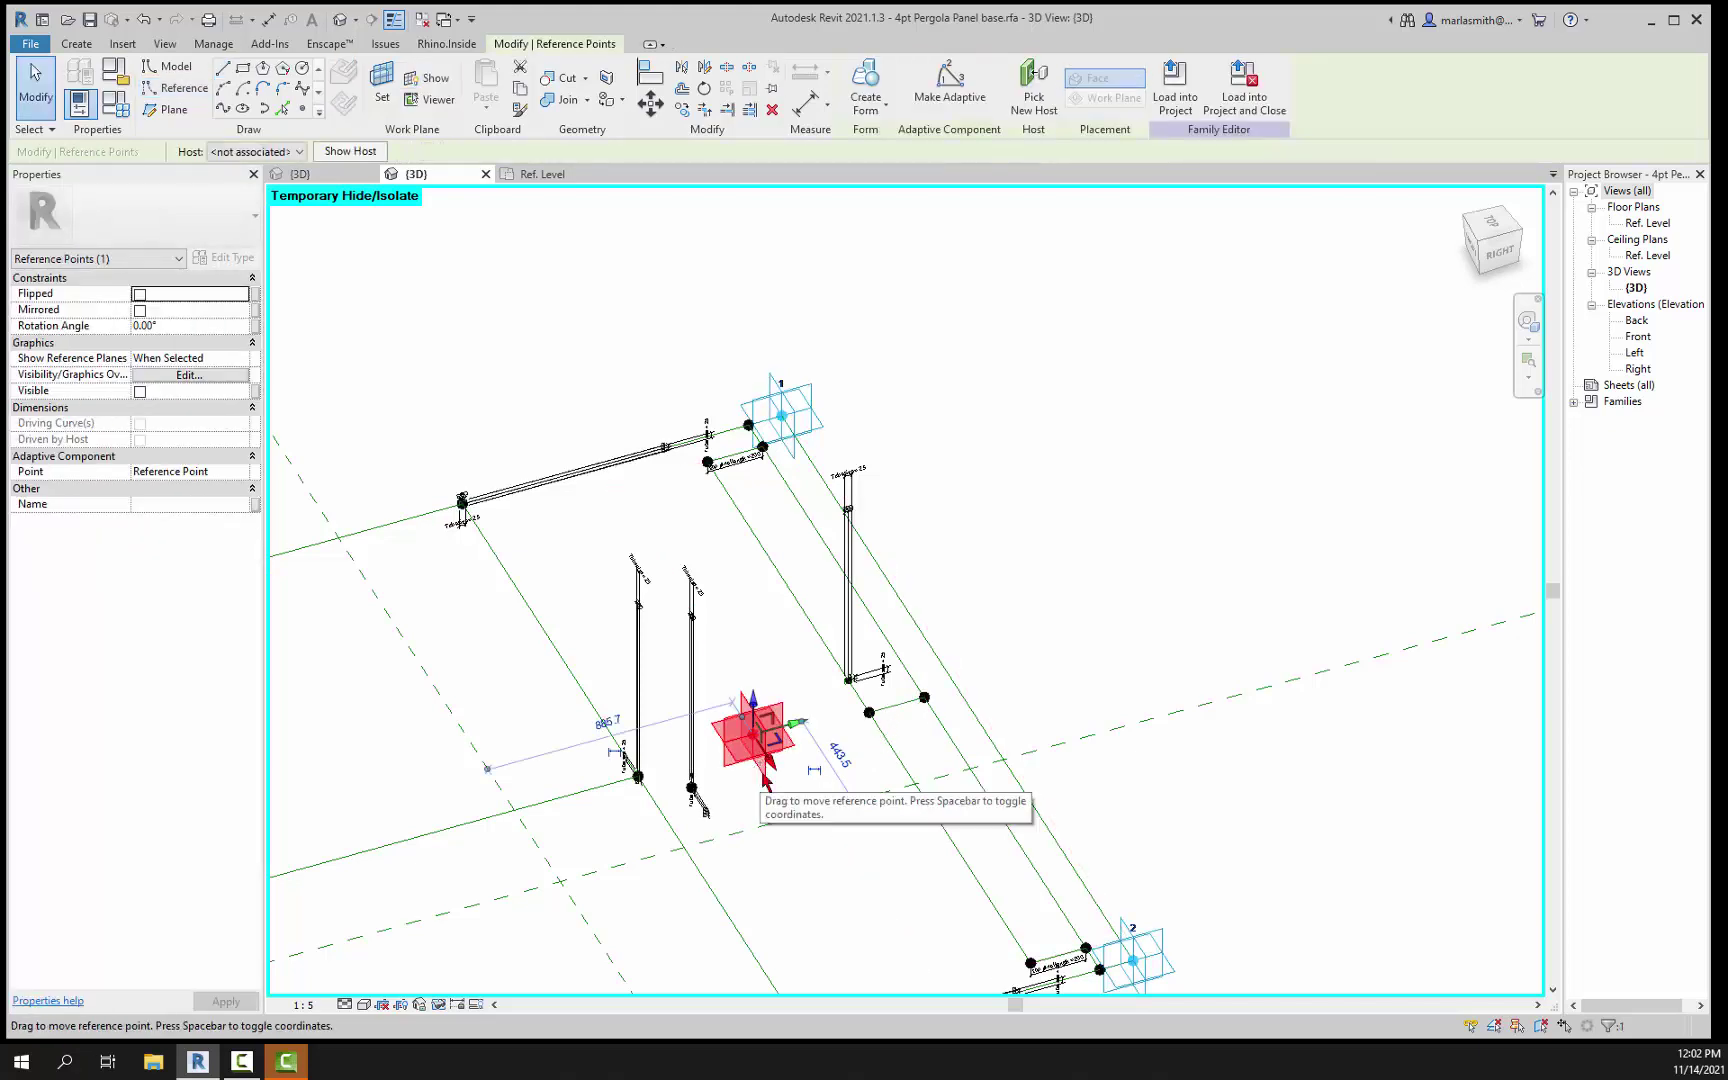
{"action": "key", "text": "Escape"}
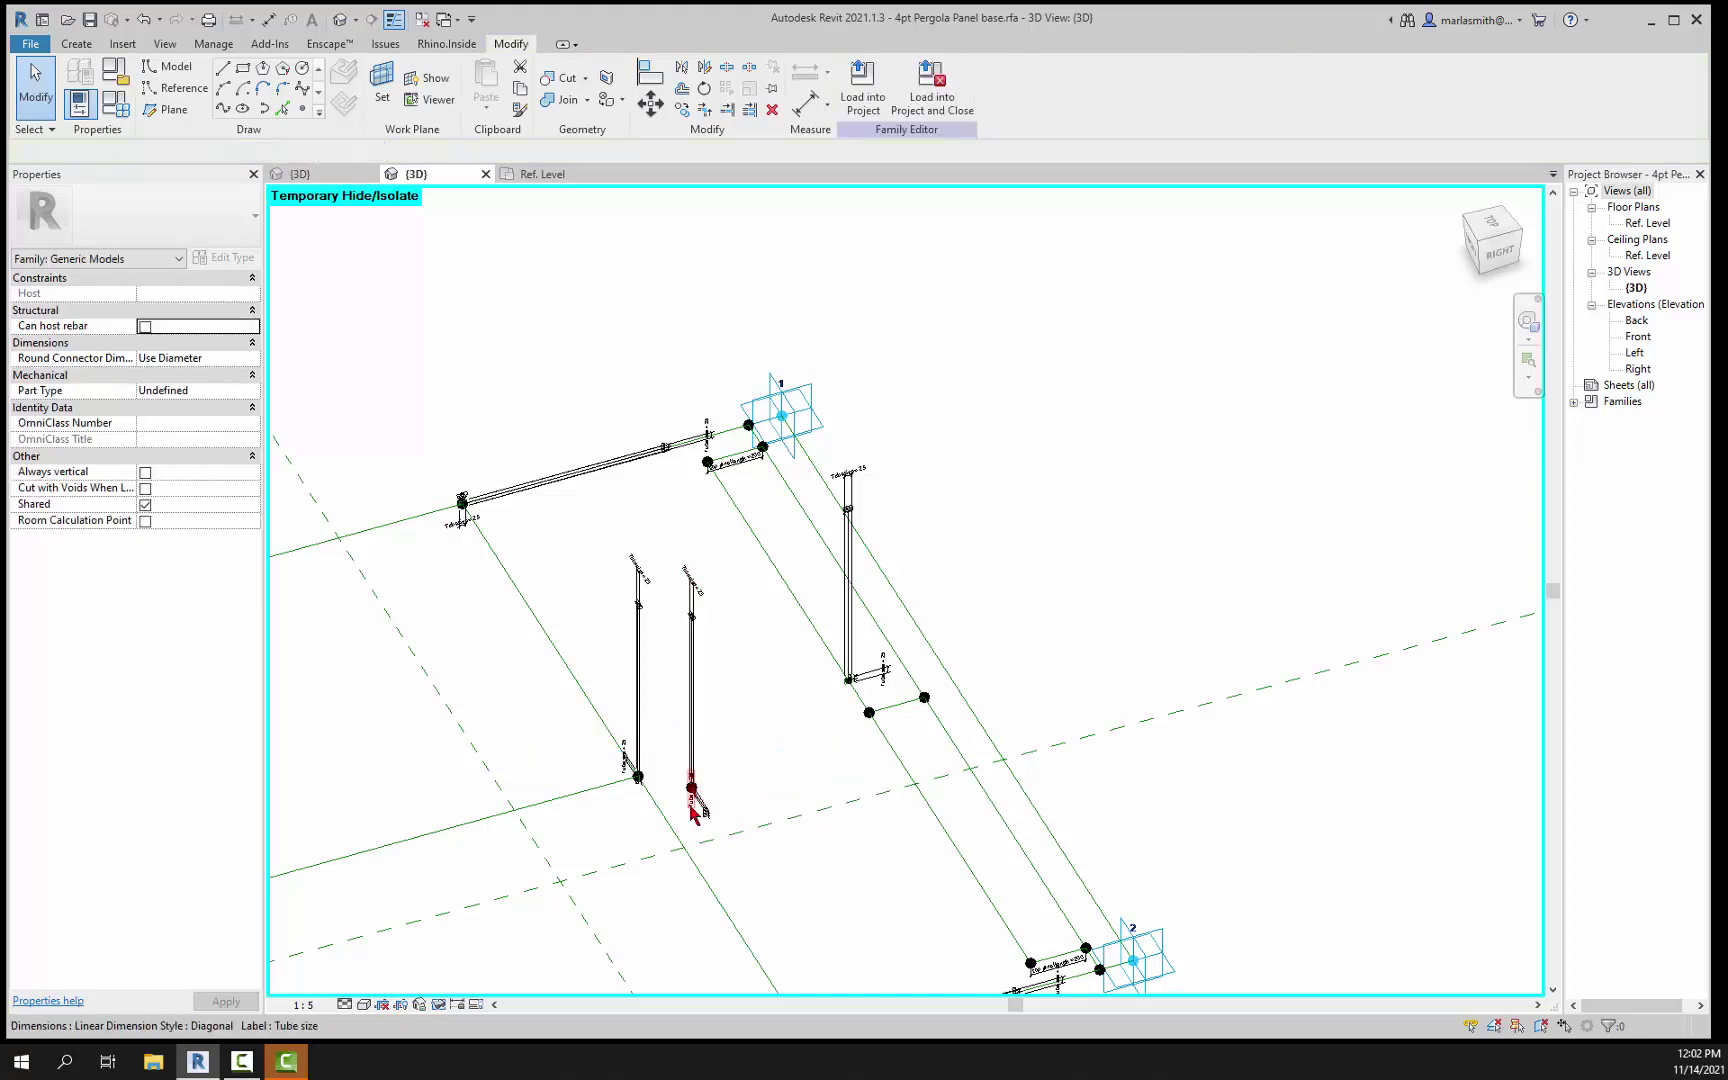
{"action": "scroll", "coordinate": [700, 765], "scroll_direction": "up", "scroll_amount": 5}
{"action": "scroll", "coordinate": [706, 745], "scroll_direction": "up", "scroll_amount": 3}
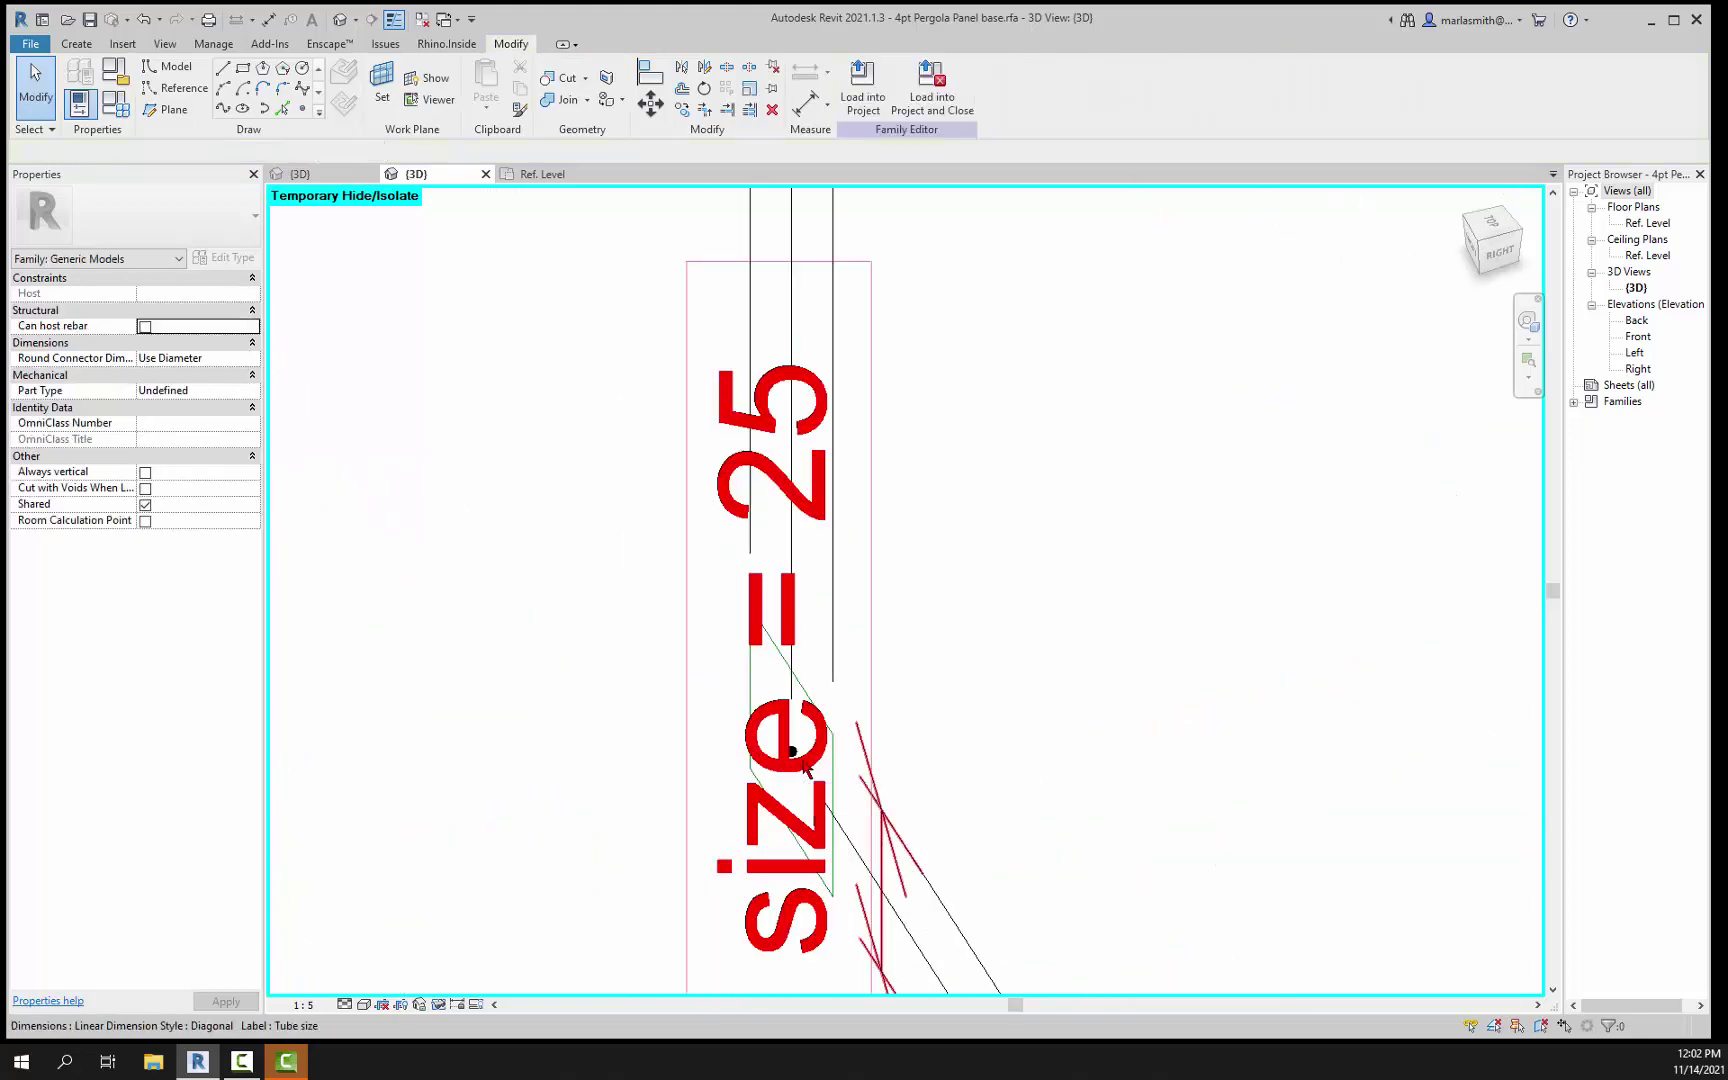
{"action": "scroll", "coordinate": [806, 768], "scroll_direction": "up", "scroll_amount": 2}
{"action": "left_click", "coordinate": [846, 836]}
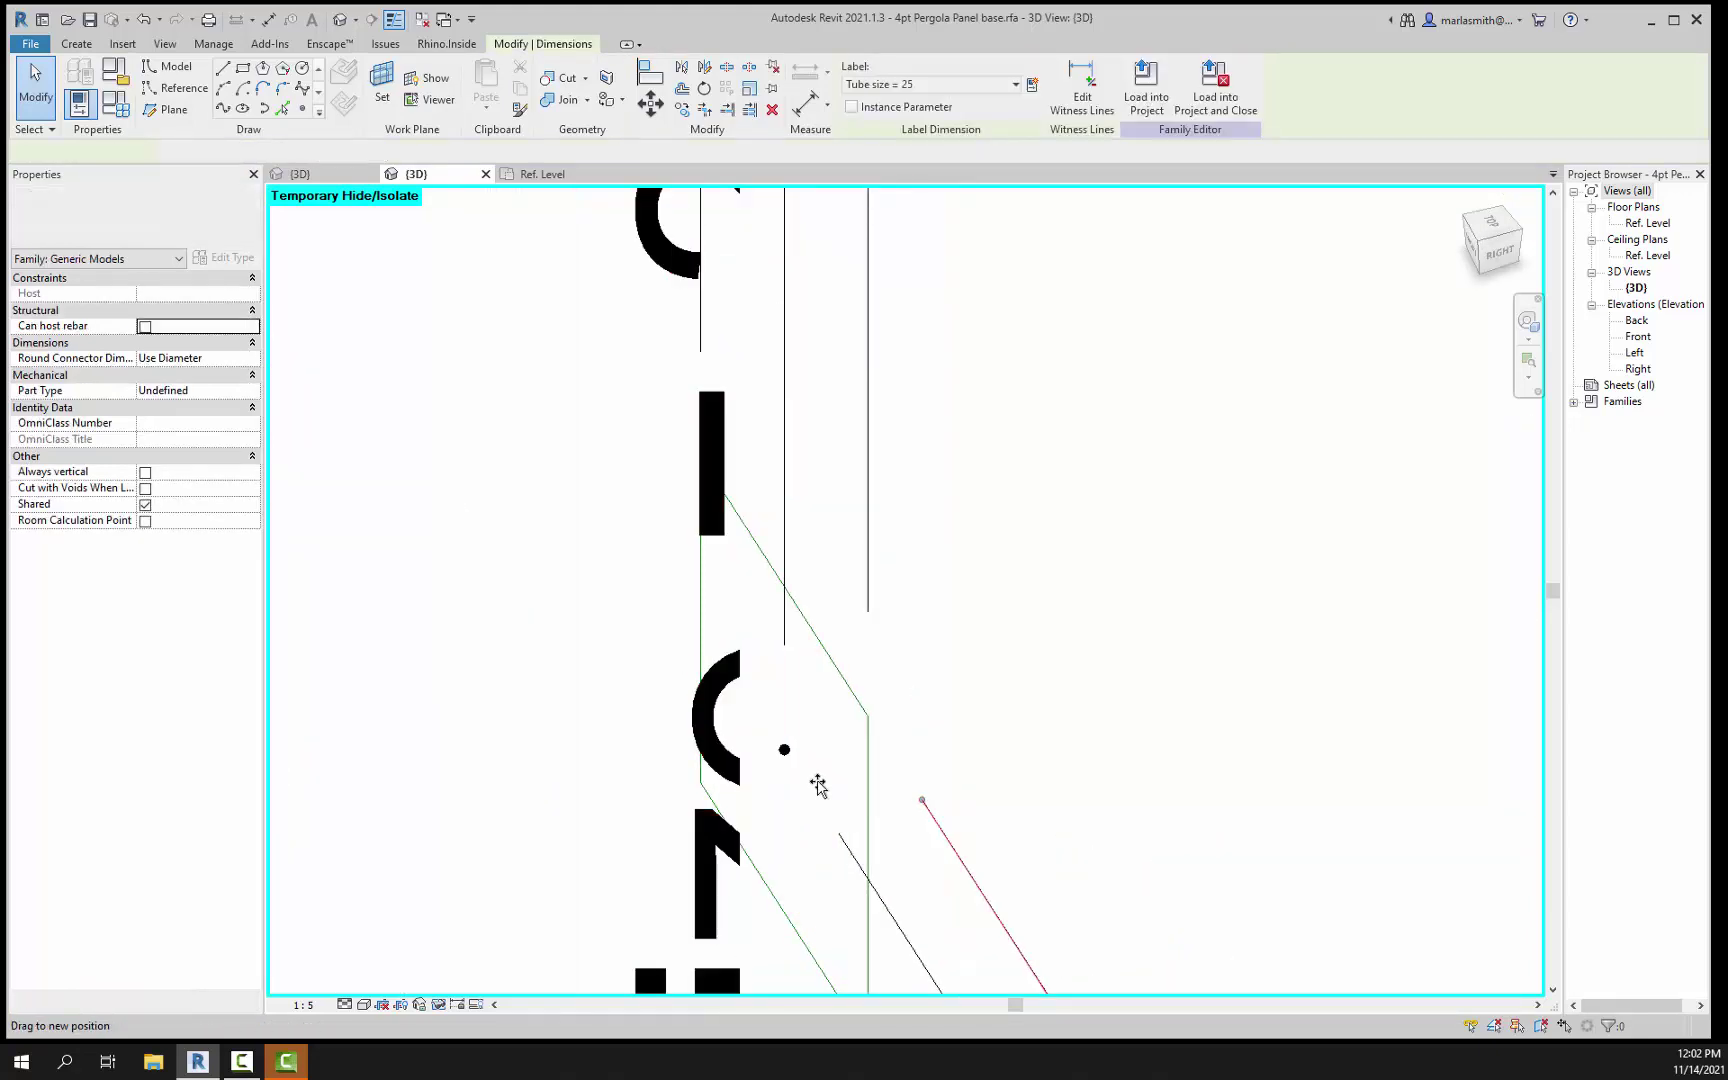
{"action": "left_click_drag", "start_coordinate": [636, 628], "coordinate": [783, 752]}
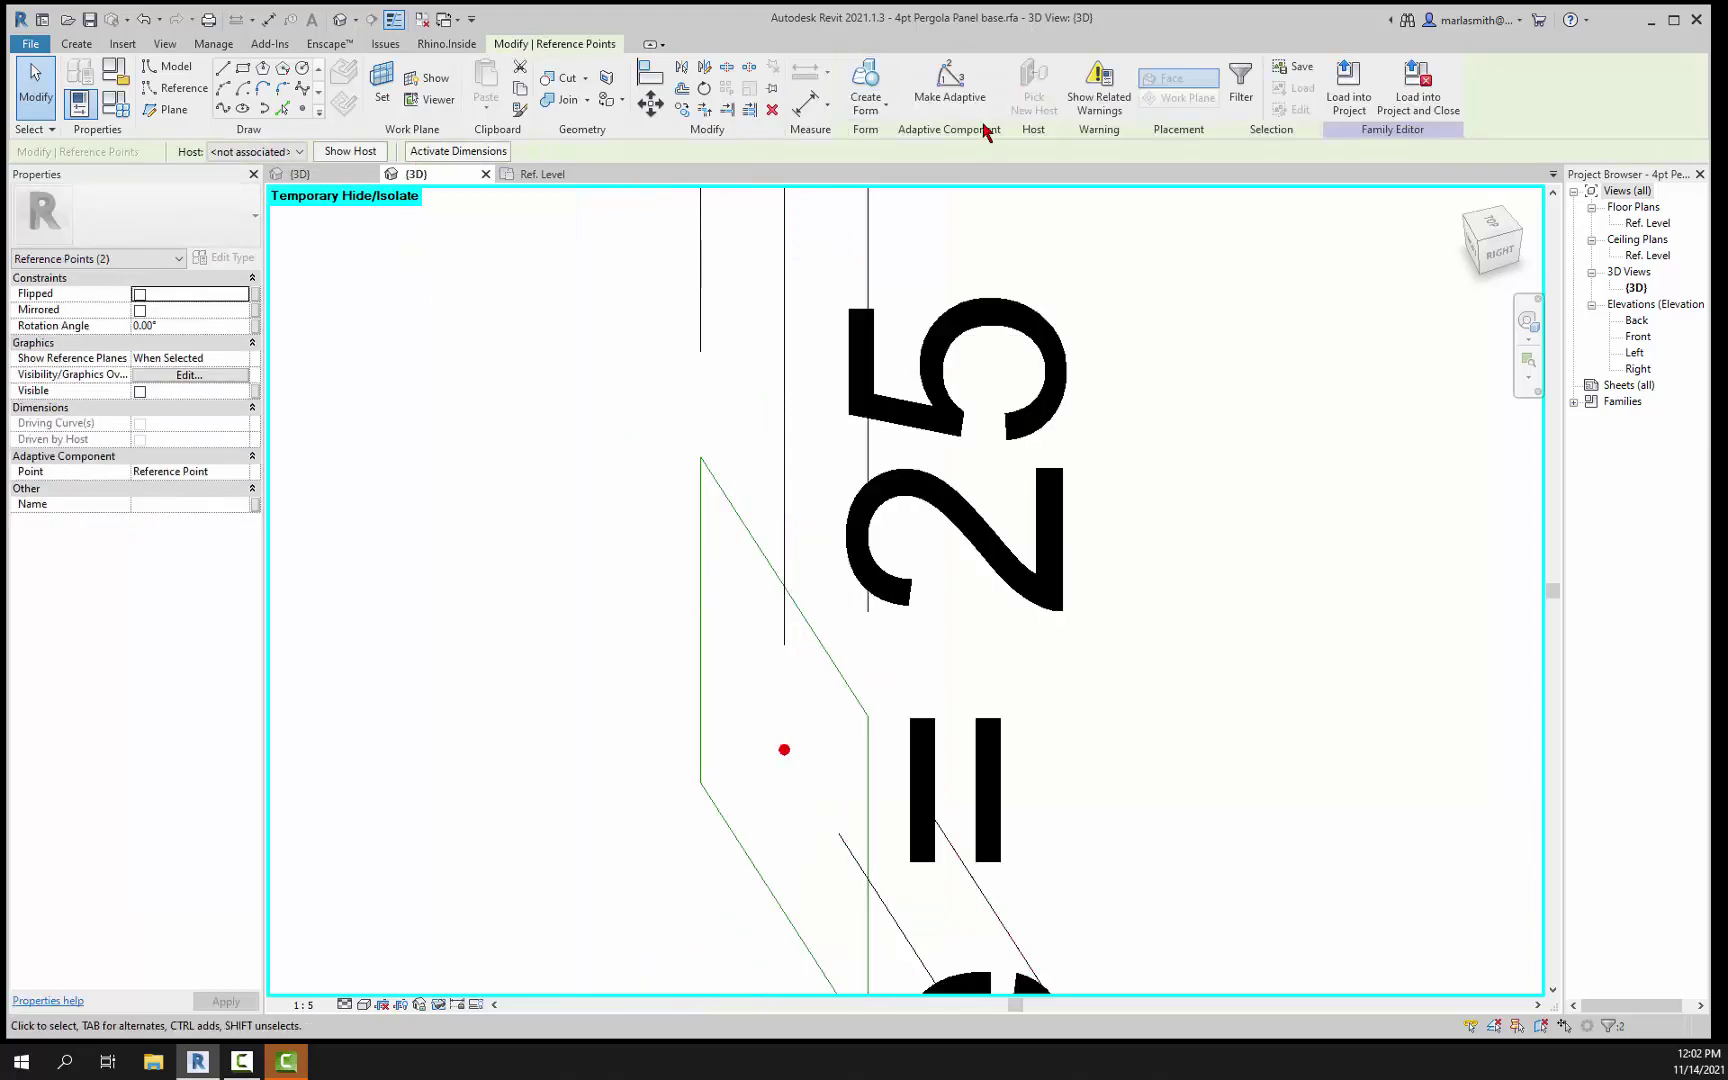
Step: Select the loose reference point at the post base and re-host it onto the short reference line
{"action": "left_click", "coordinate": [766, 765]}
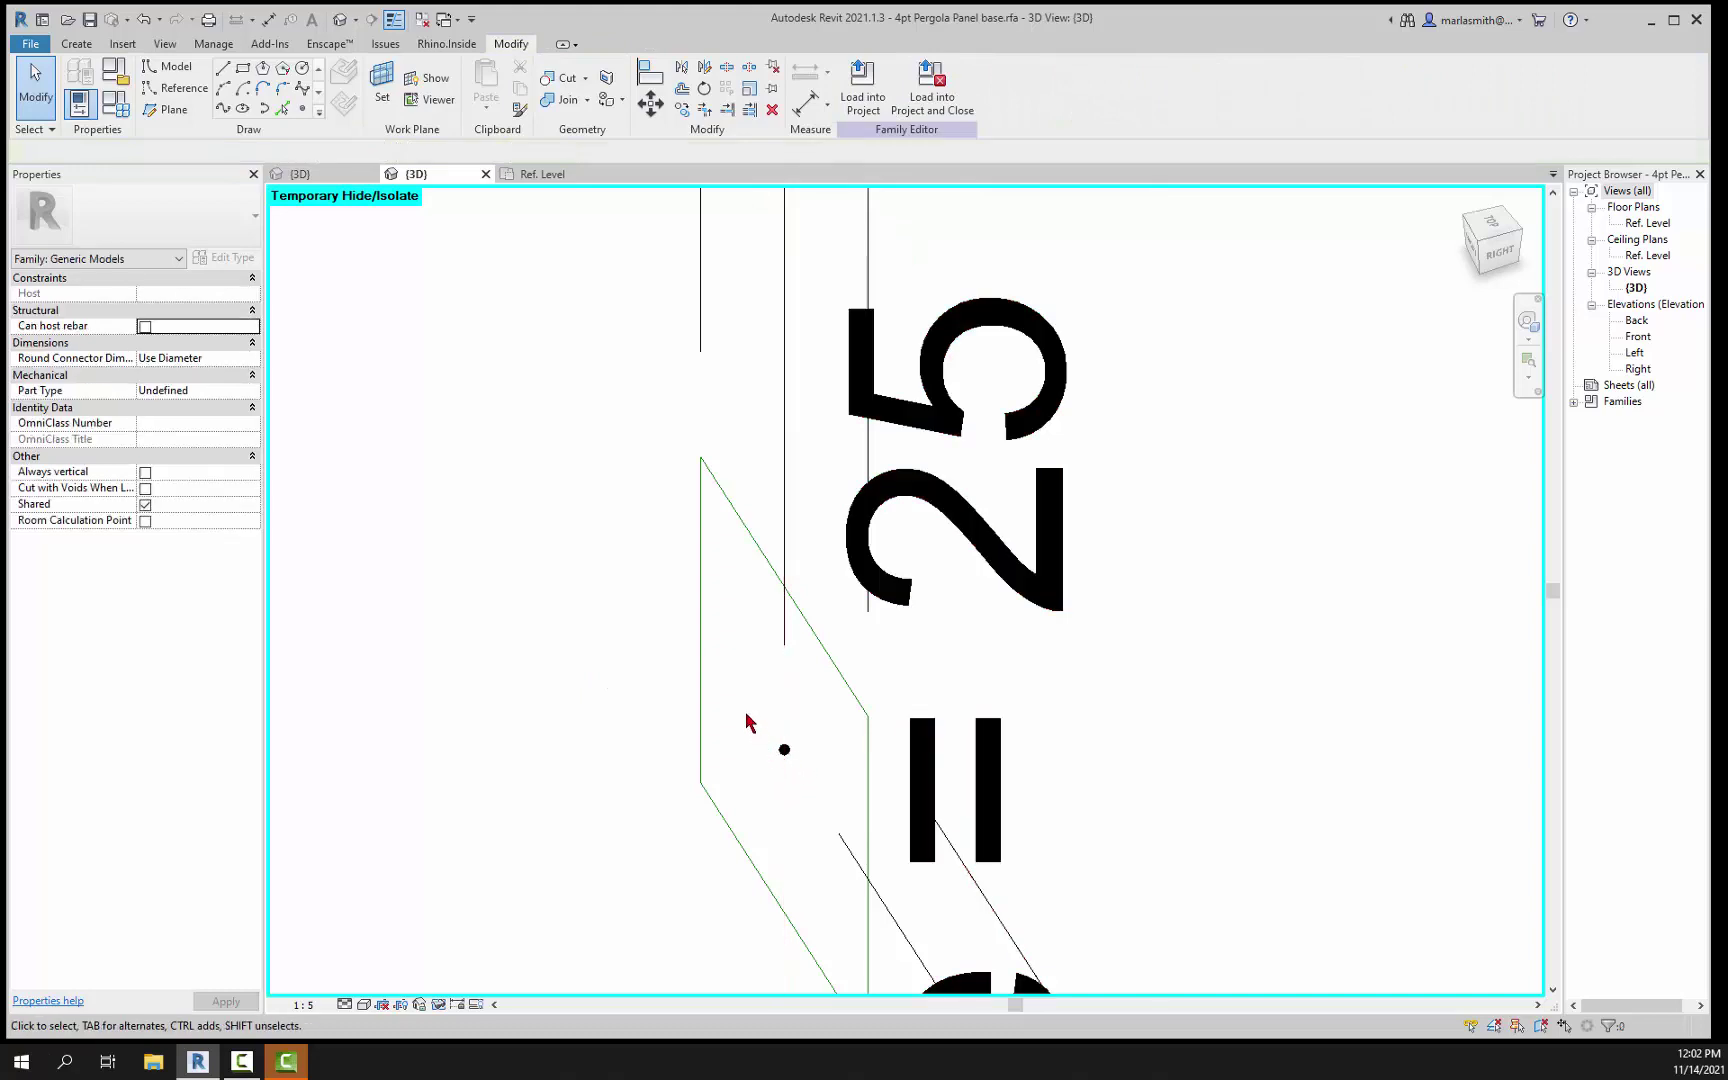
{"action": "left_click_drag", "start_coordinate": [748, 722], "coordinate": [826, 801]}
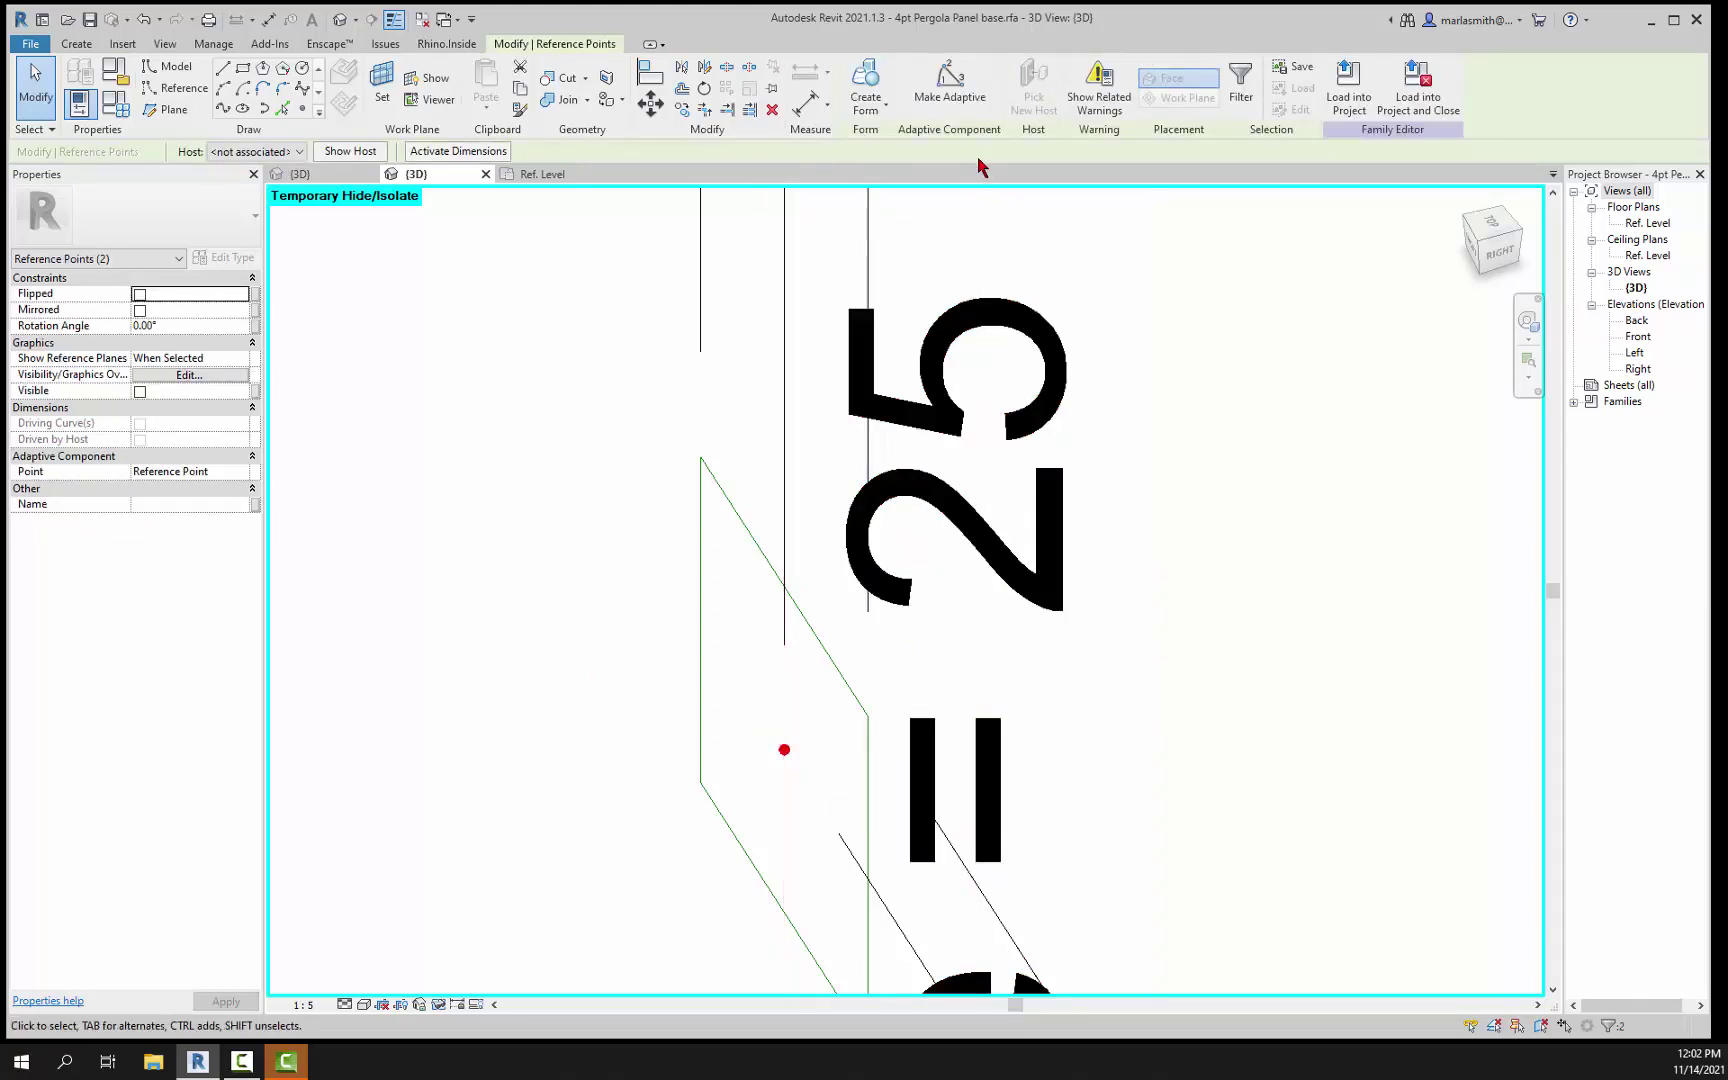
{"action": "left_click", "coordinate": [838, 758]}
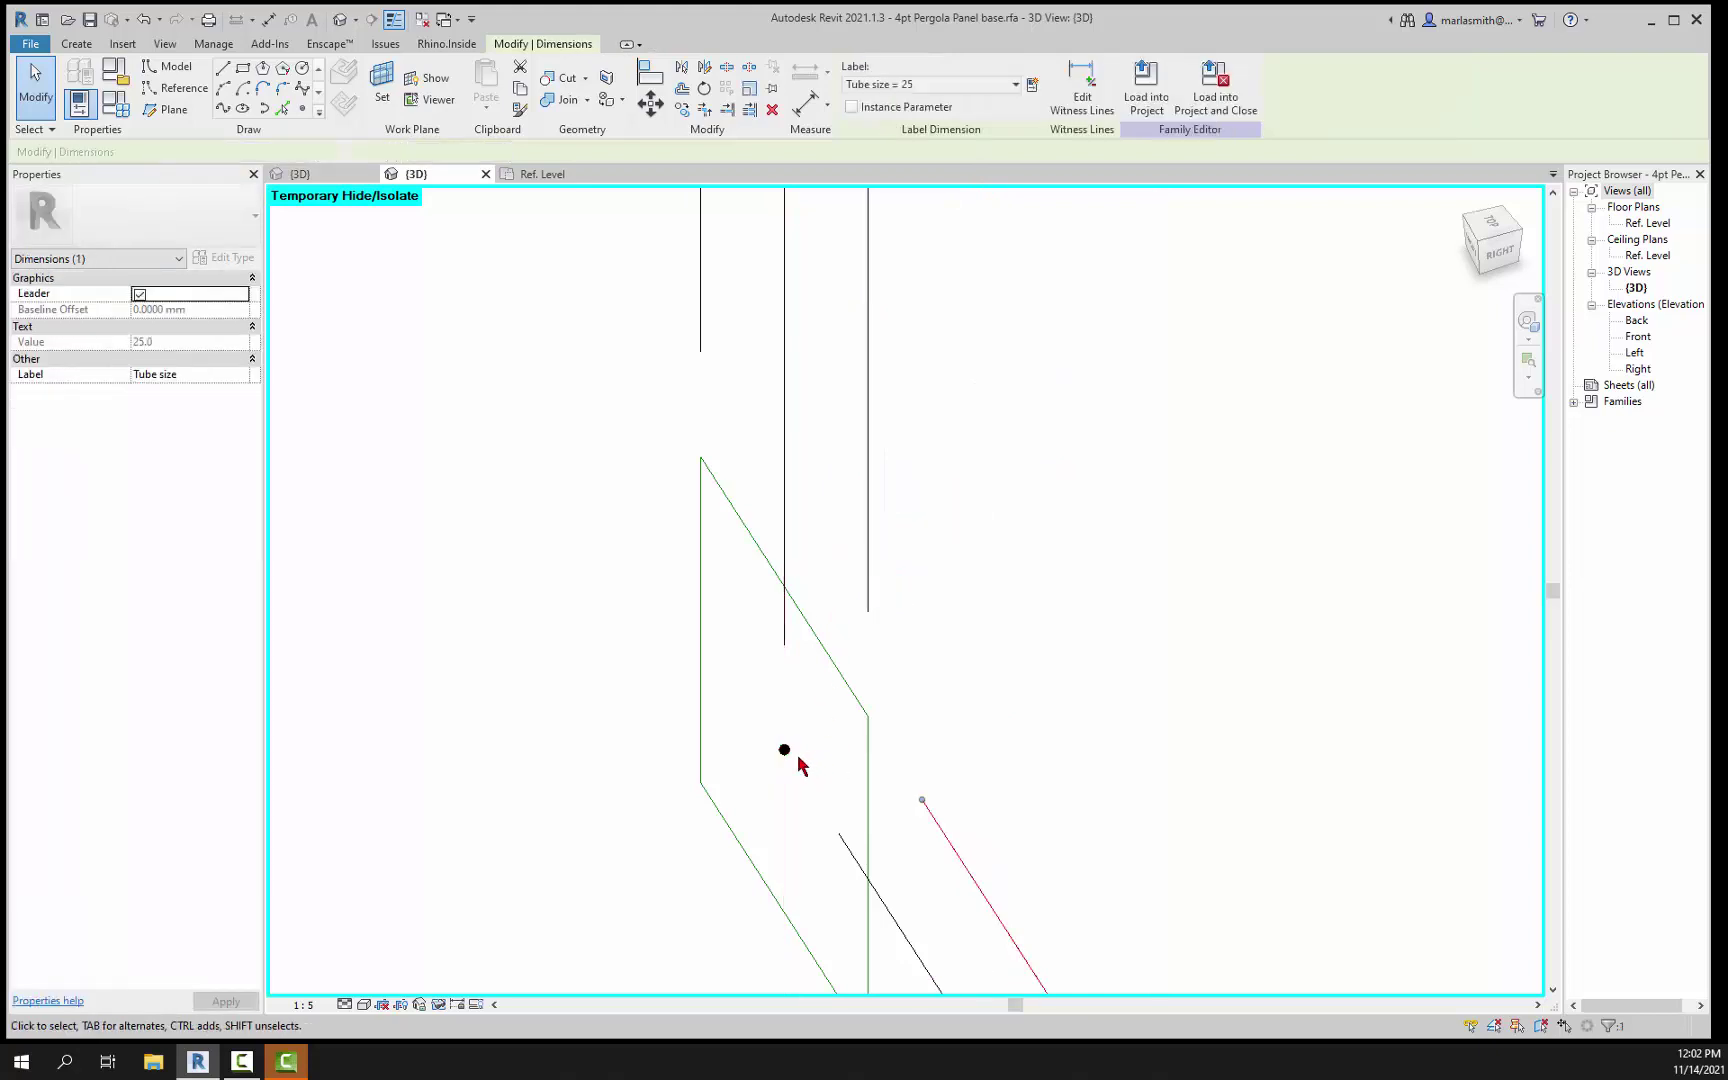
{"action": "left_click", "coordinate": [786, 757]}
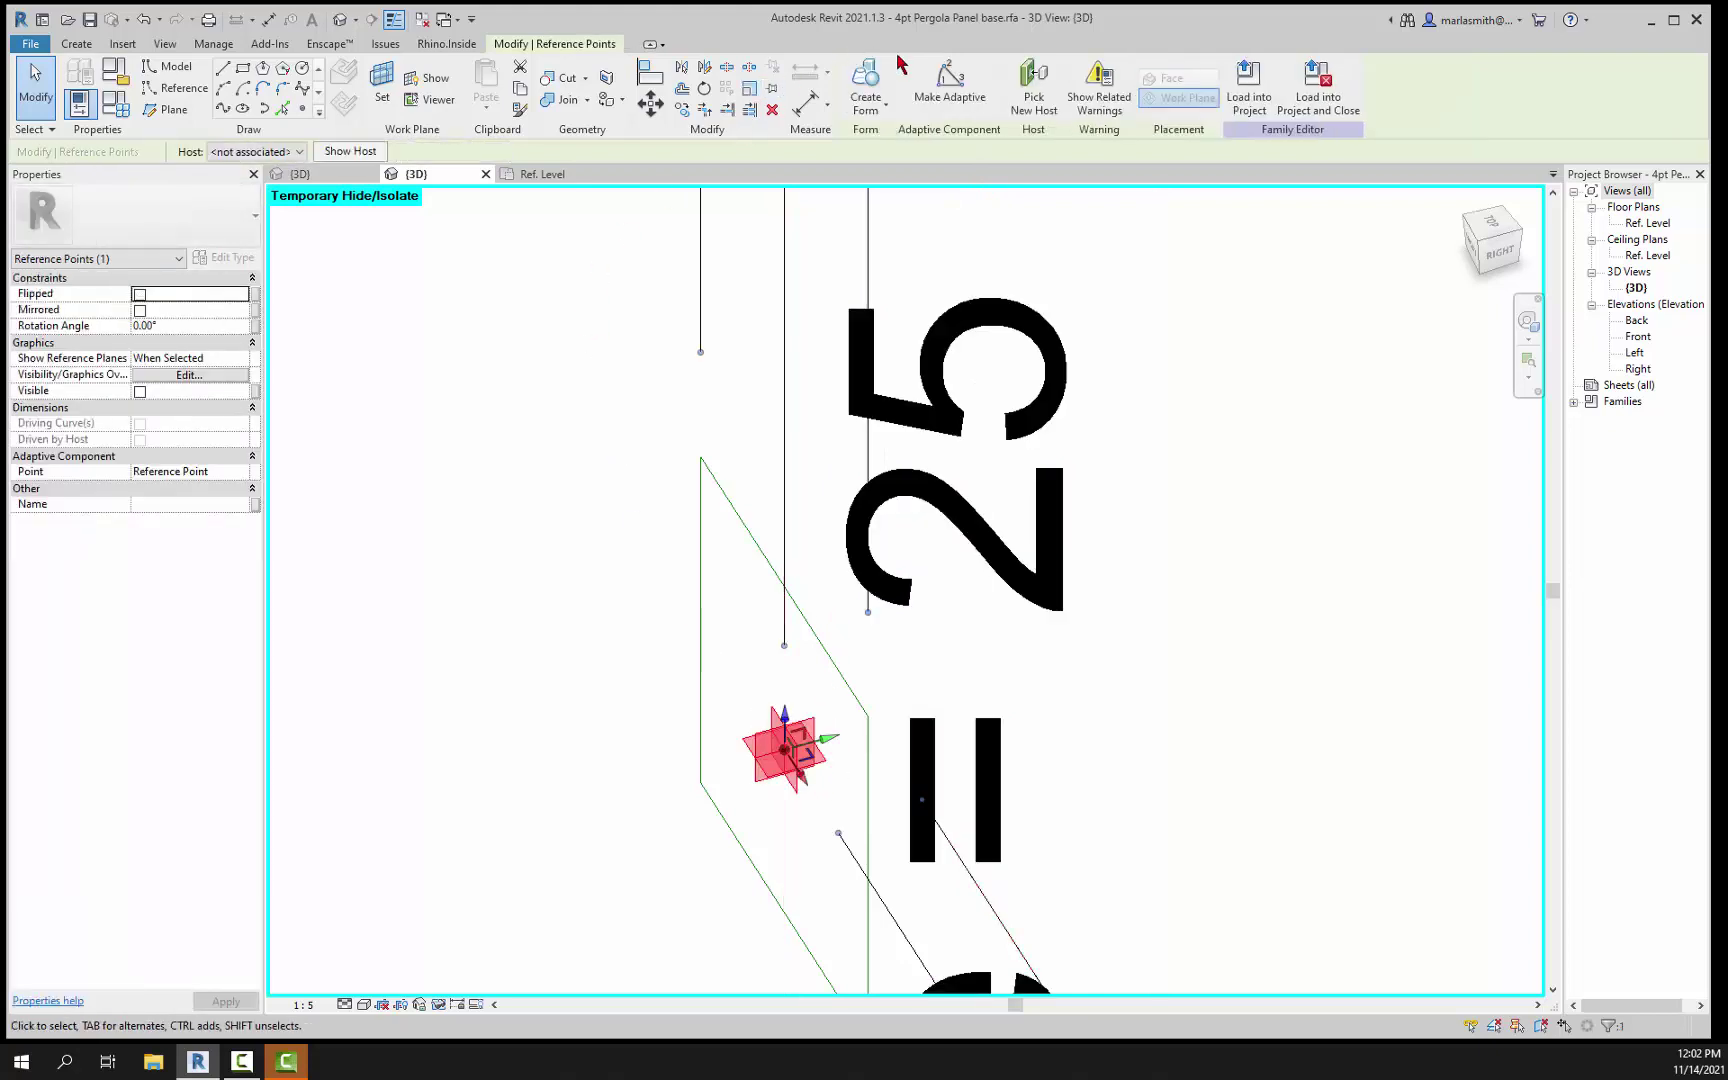
{"action": "left_click", "coordinate": [1024, 104]}
{"action": "scroll", "coordinate": [578, 584], "scroll_direction": "down", "scroll_amount": 4}
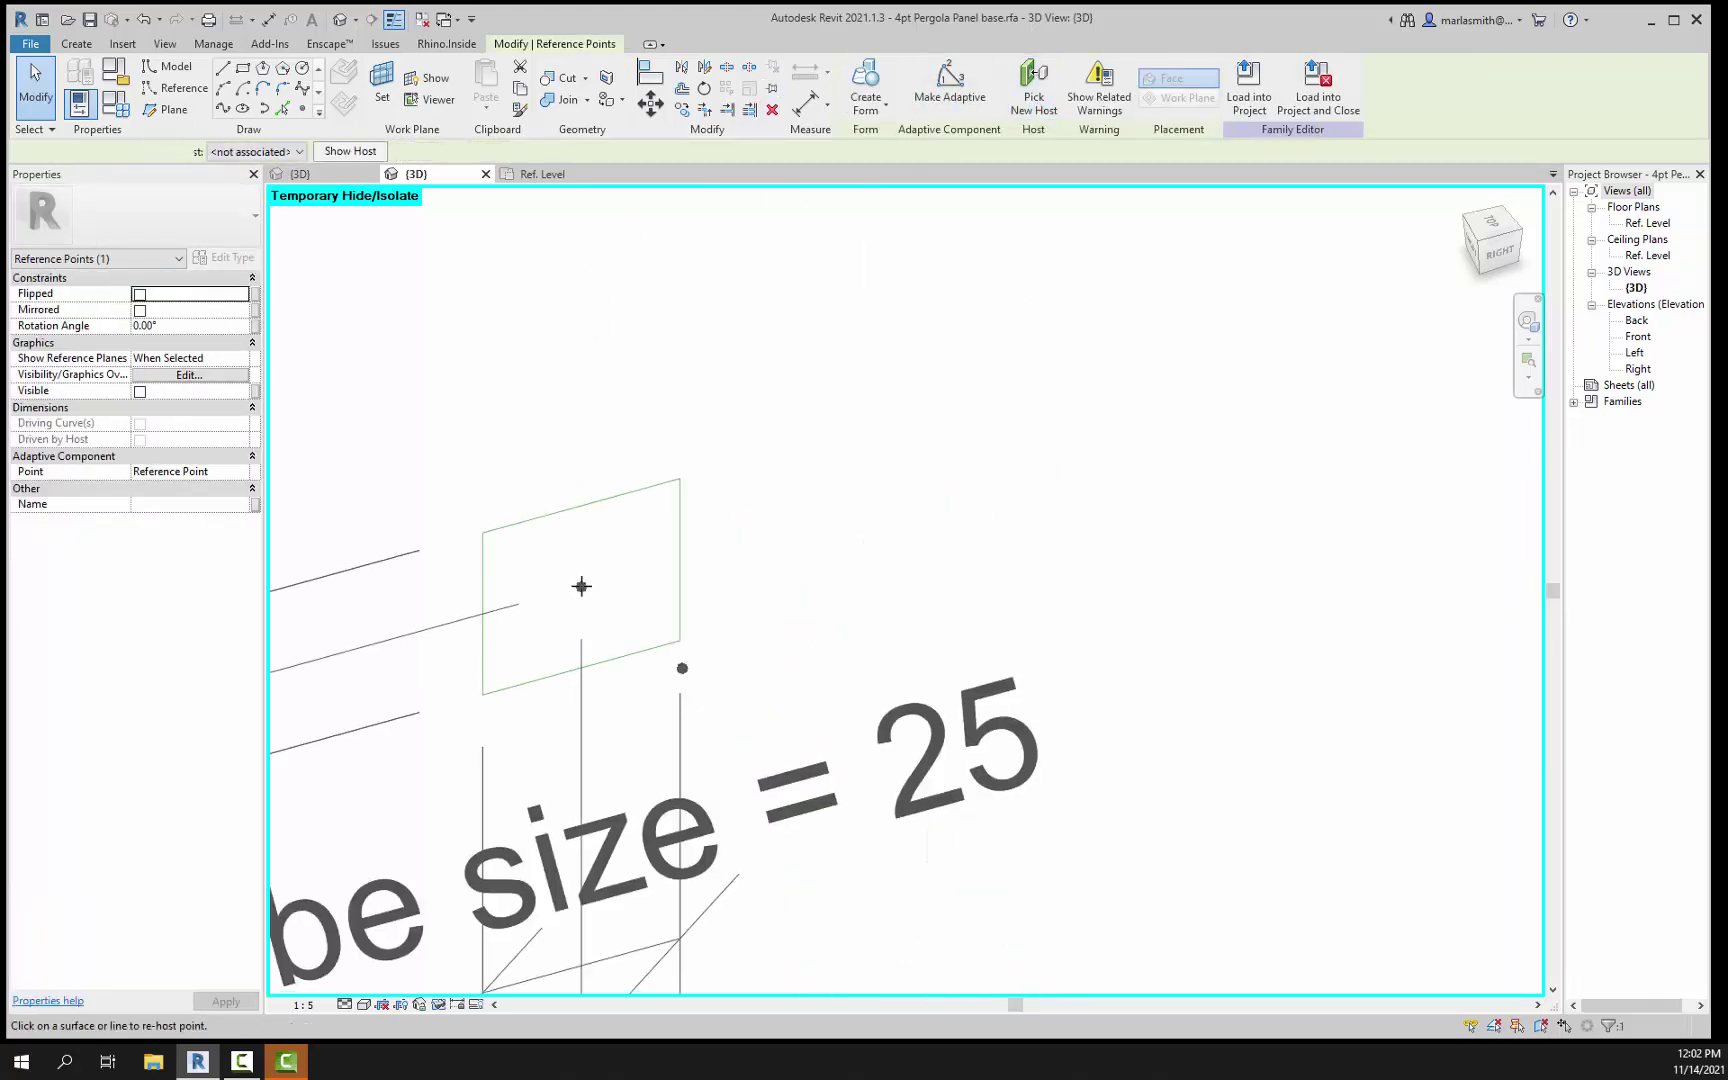
{"action": "scroll", "coordinate": [578, 581], "scroll_direction": "down", "scroll_amount": 8}
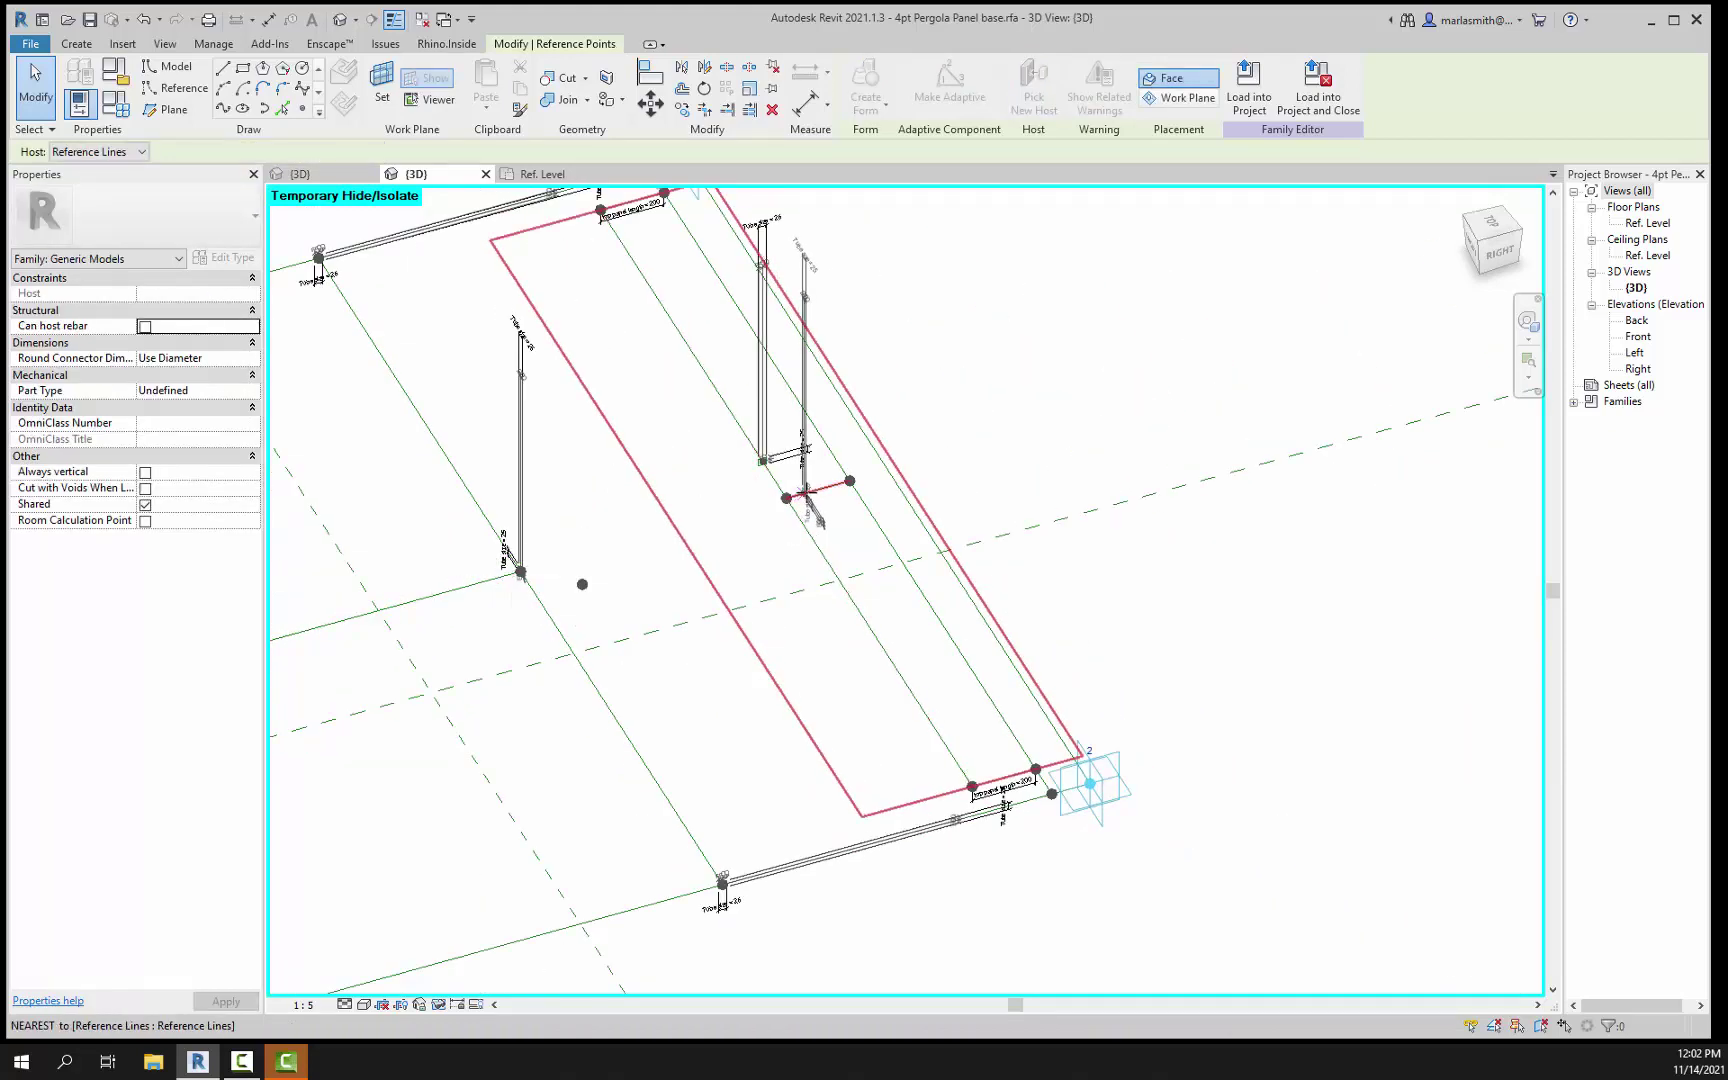
{"action": "left_click", "coordinate": [801, 496]}
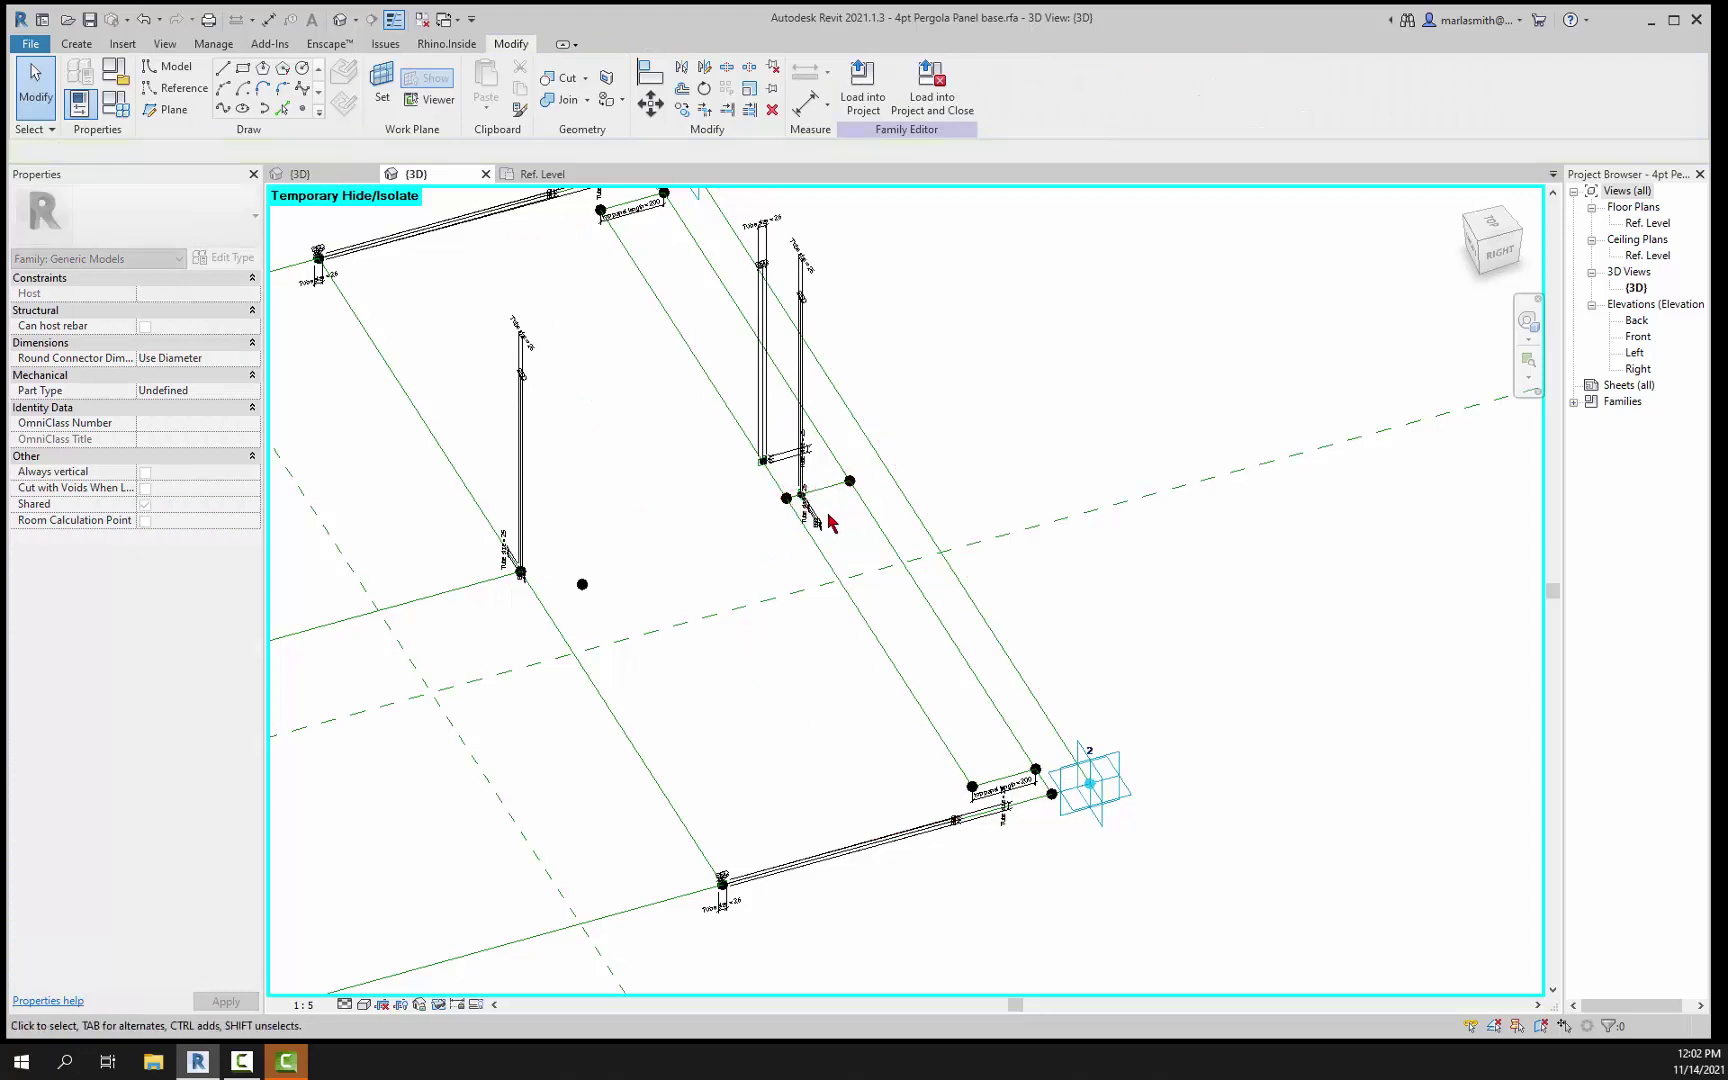
{"action": "scroll", "coordinate": [795, 499], "scroll_direction": "up", "scroll_amount": 5}
{"action": "scroll", "coordinate": [795, 499], "scroll_direction": "up", "scroll_amount": 3}
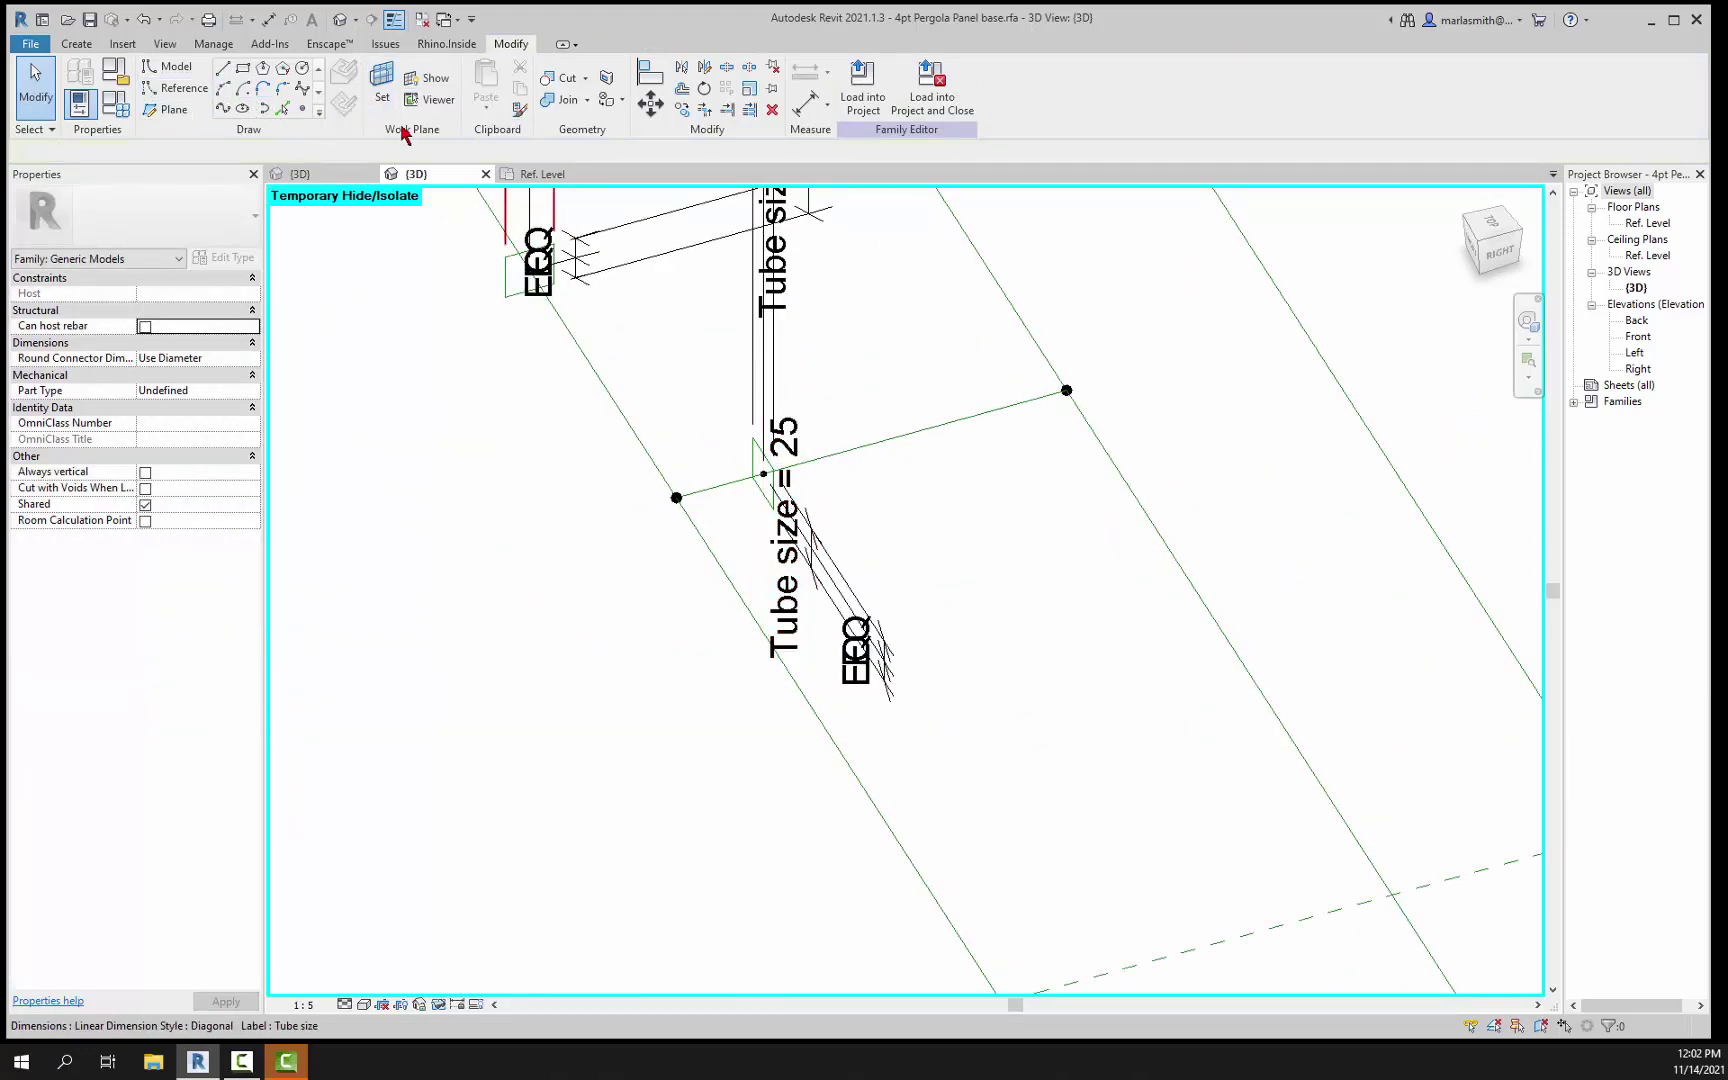
Step: Copy the tube profile lines and Tube size dimensions 65 to the right, with Constrain unchecked
{"action": "left_click", "coordinate": [683, 110]}
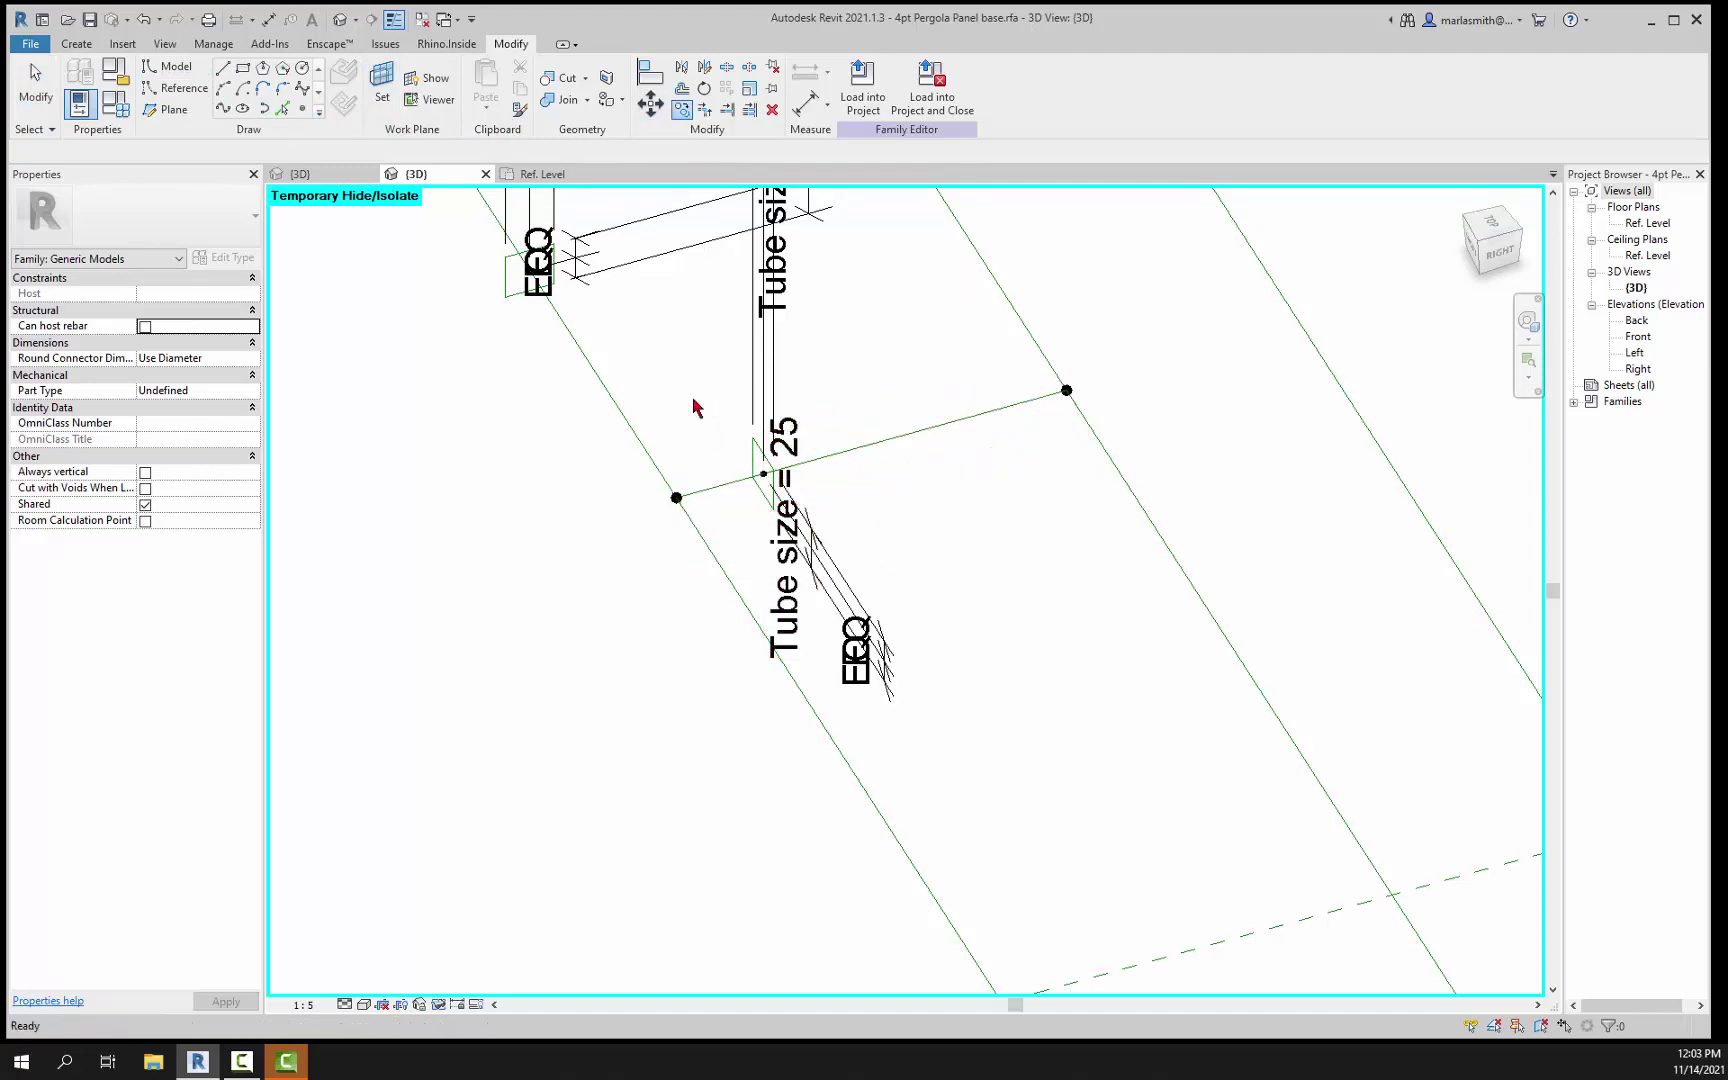
{"action": "key", "text": "Escape"}
{"action": "key", "text": "Tab"}
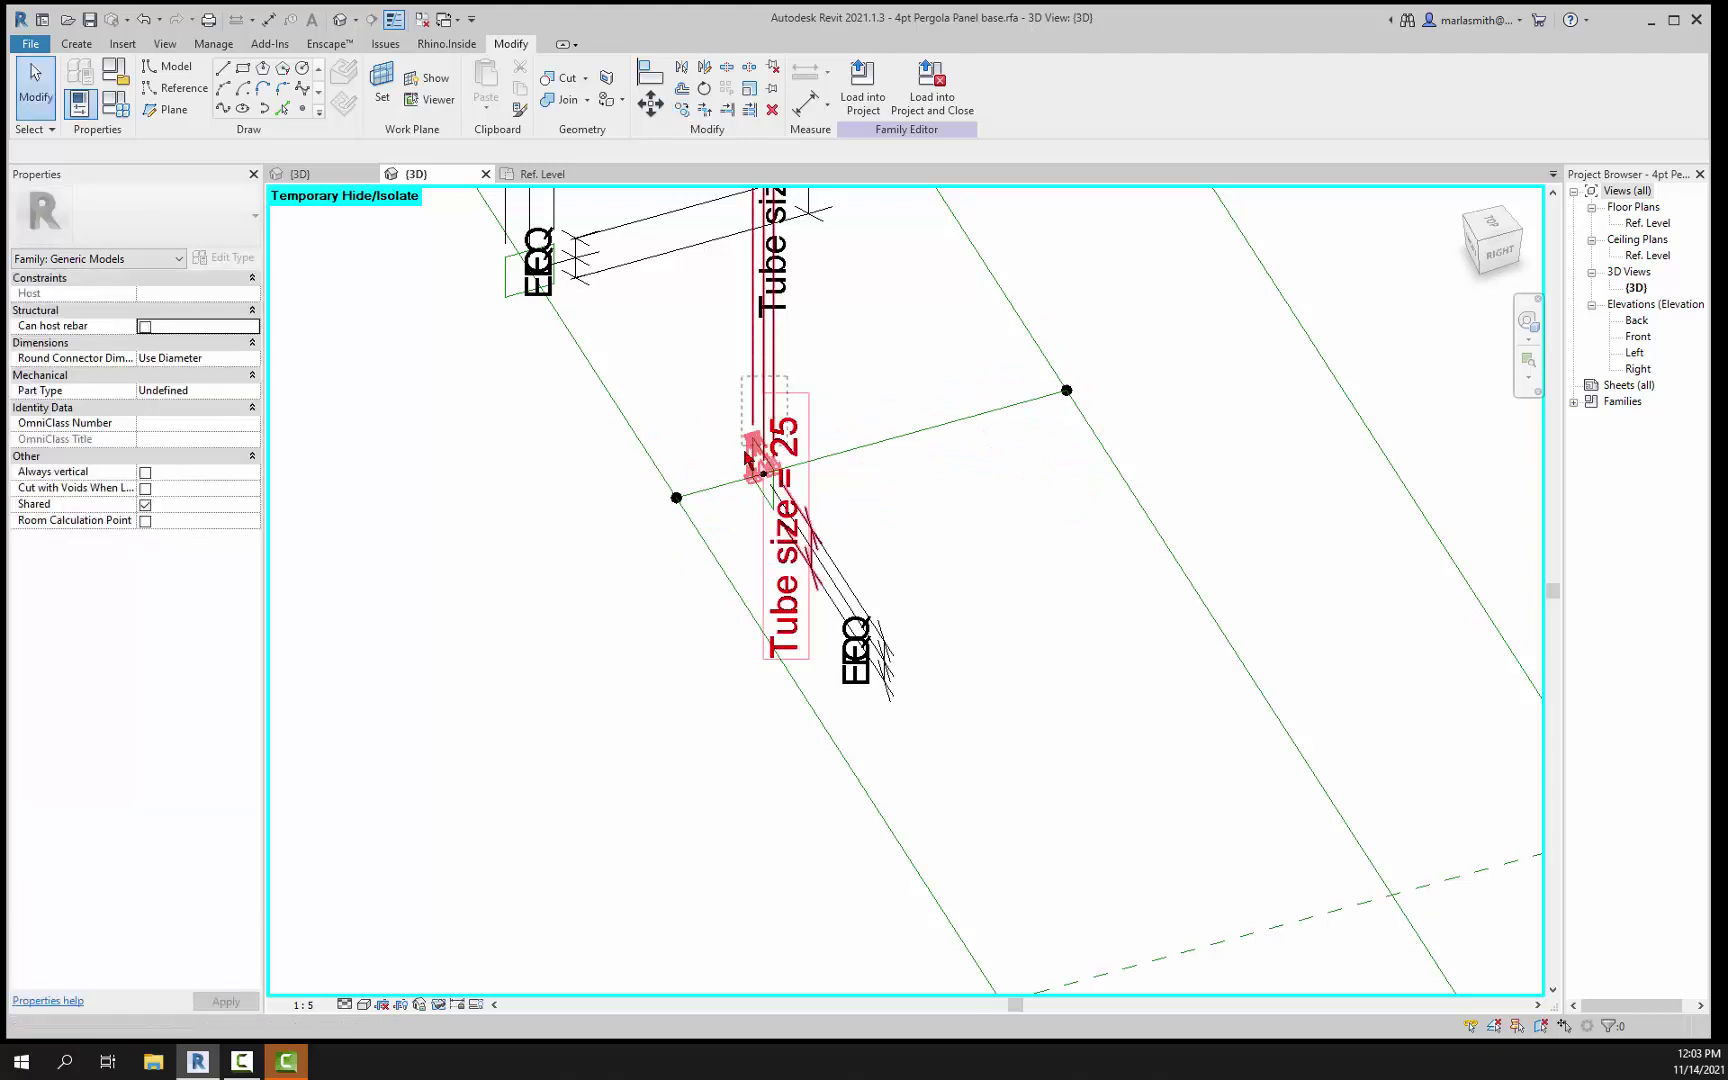
{"action": "left_click", "coordinate": [771, 420]}
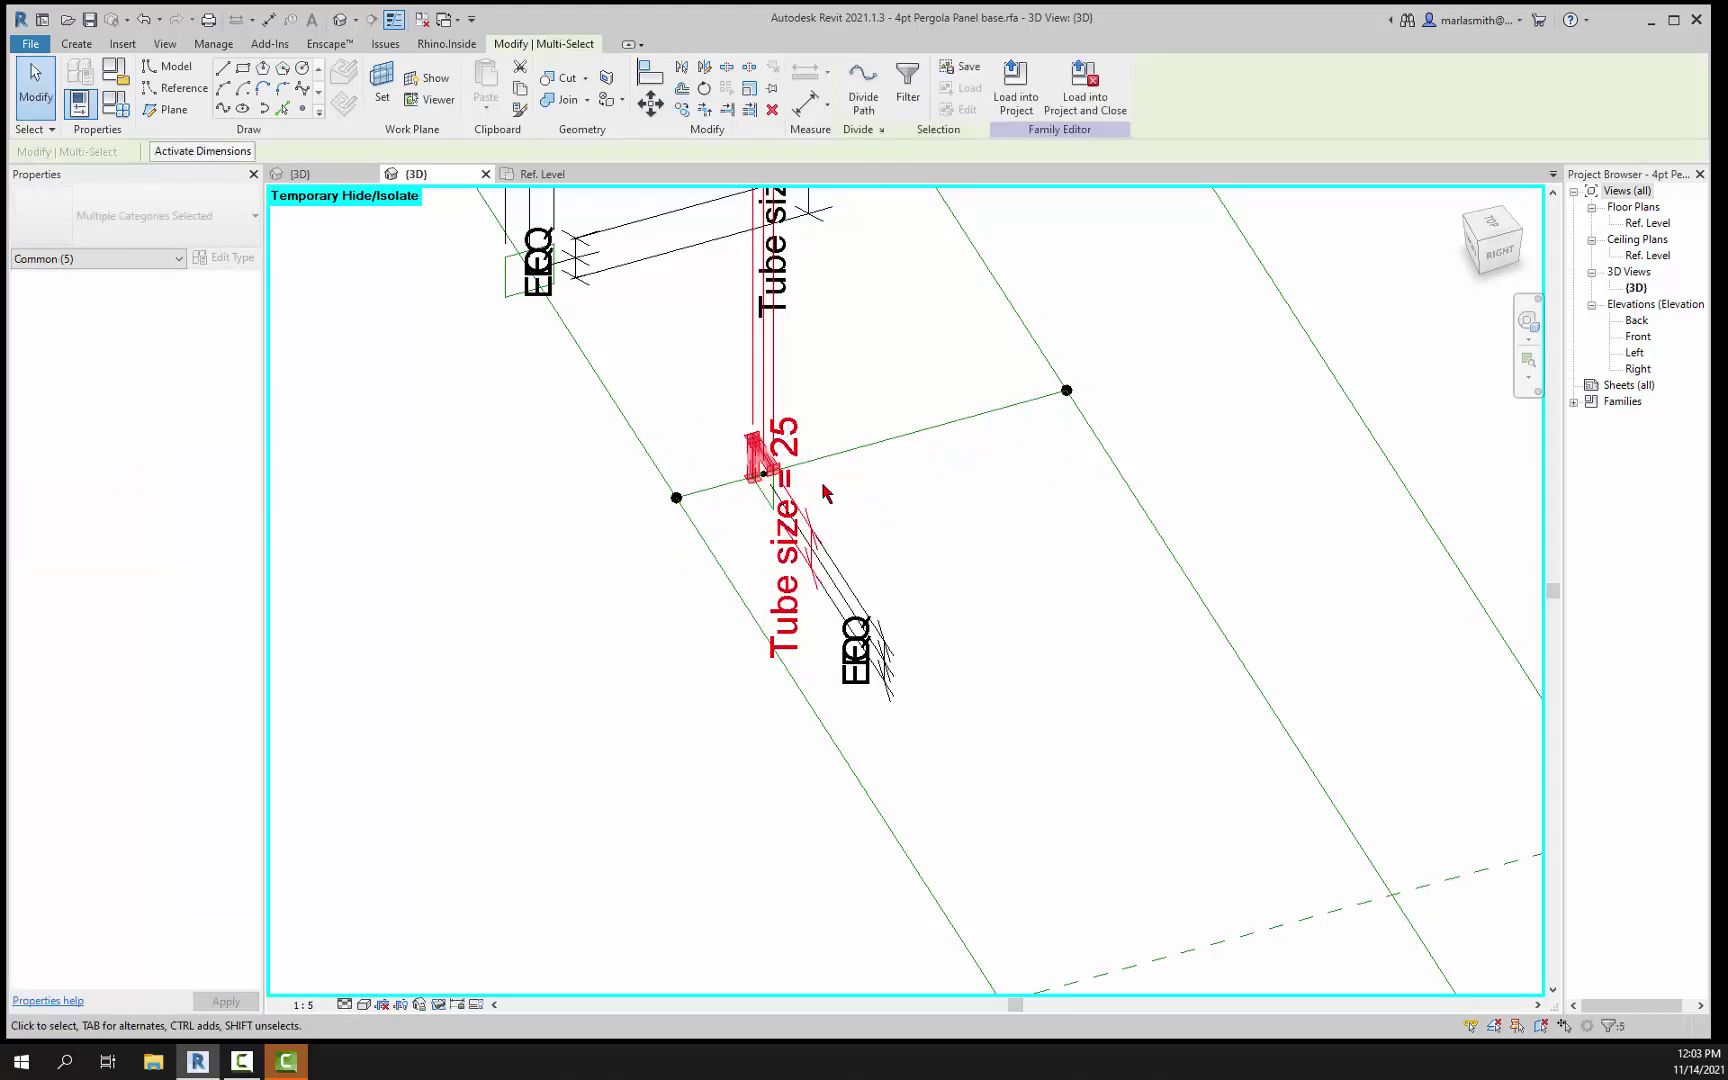
{"action": "left_click_drag", "start_coordinate": [826, 492], "coordinate": [778, 543]}
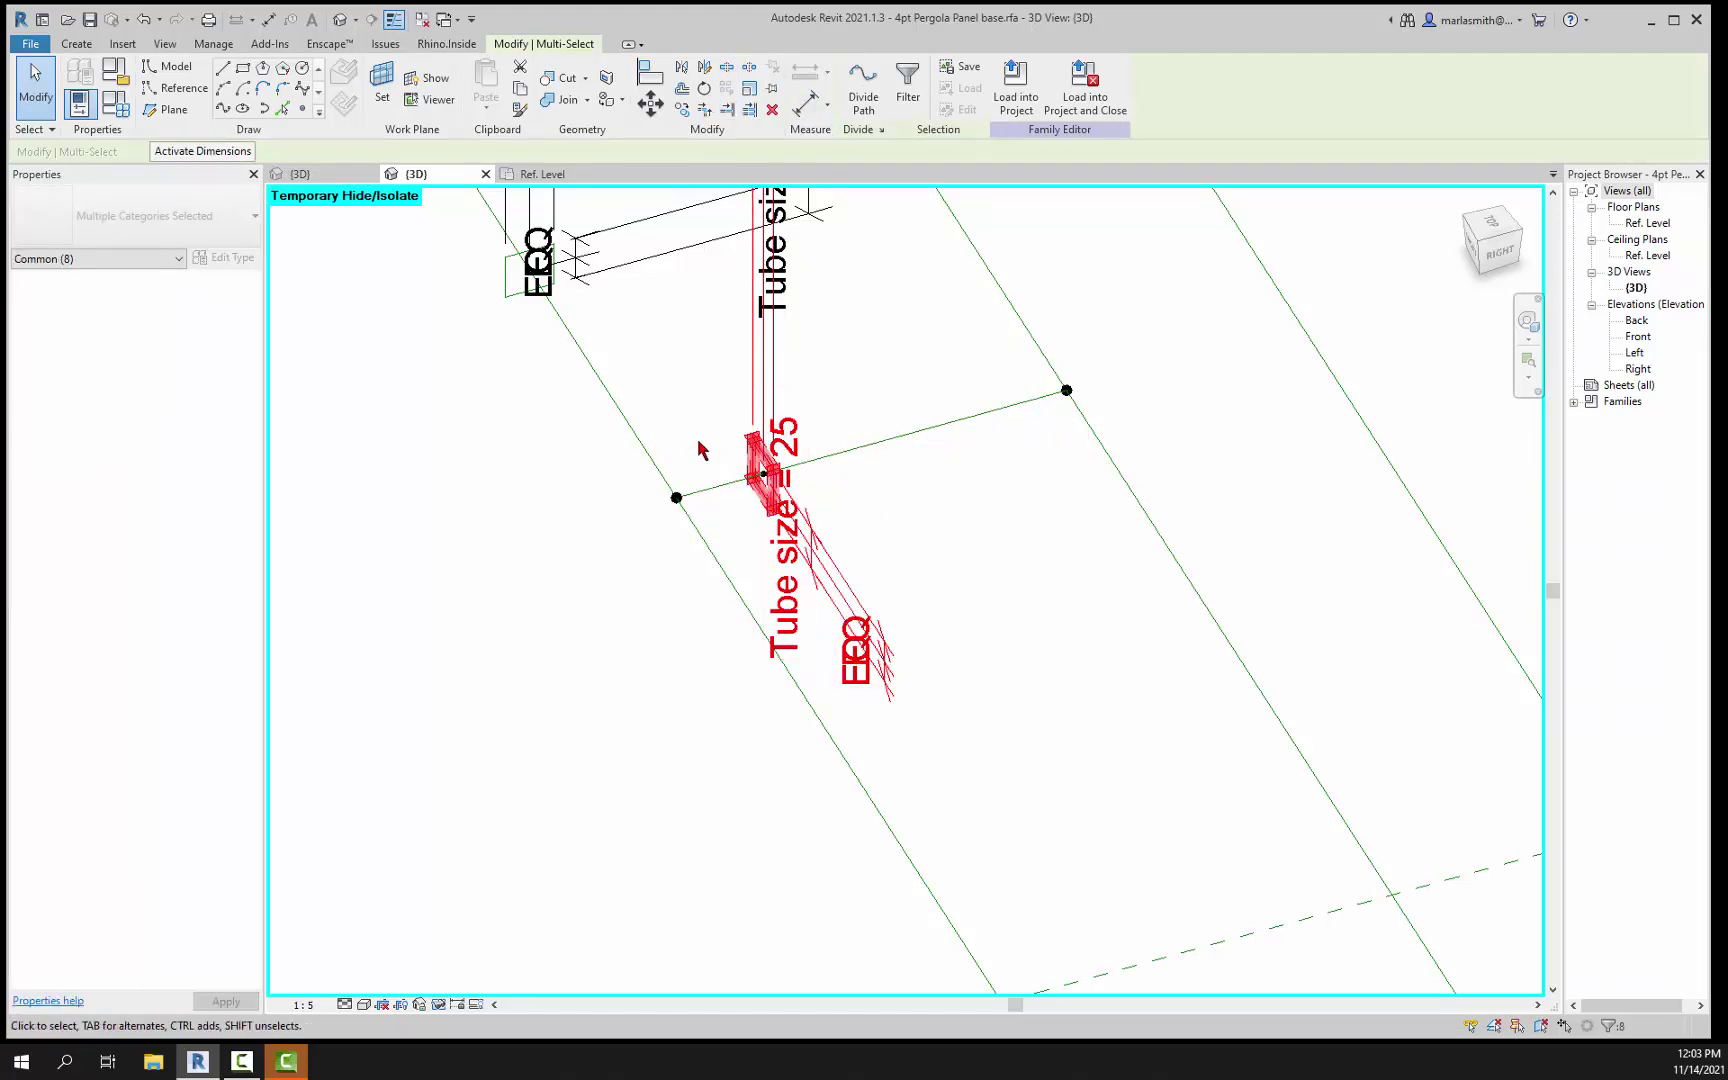
{"action": "left_click", "coordinate": [762, 468], "text": "ctrl"}
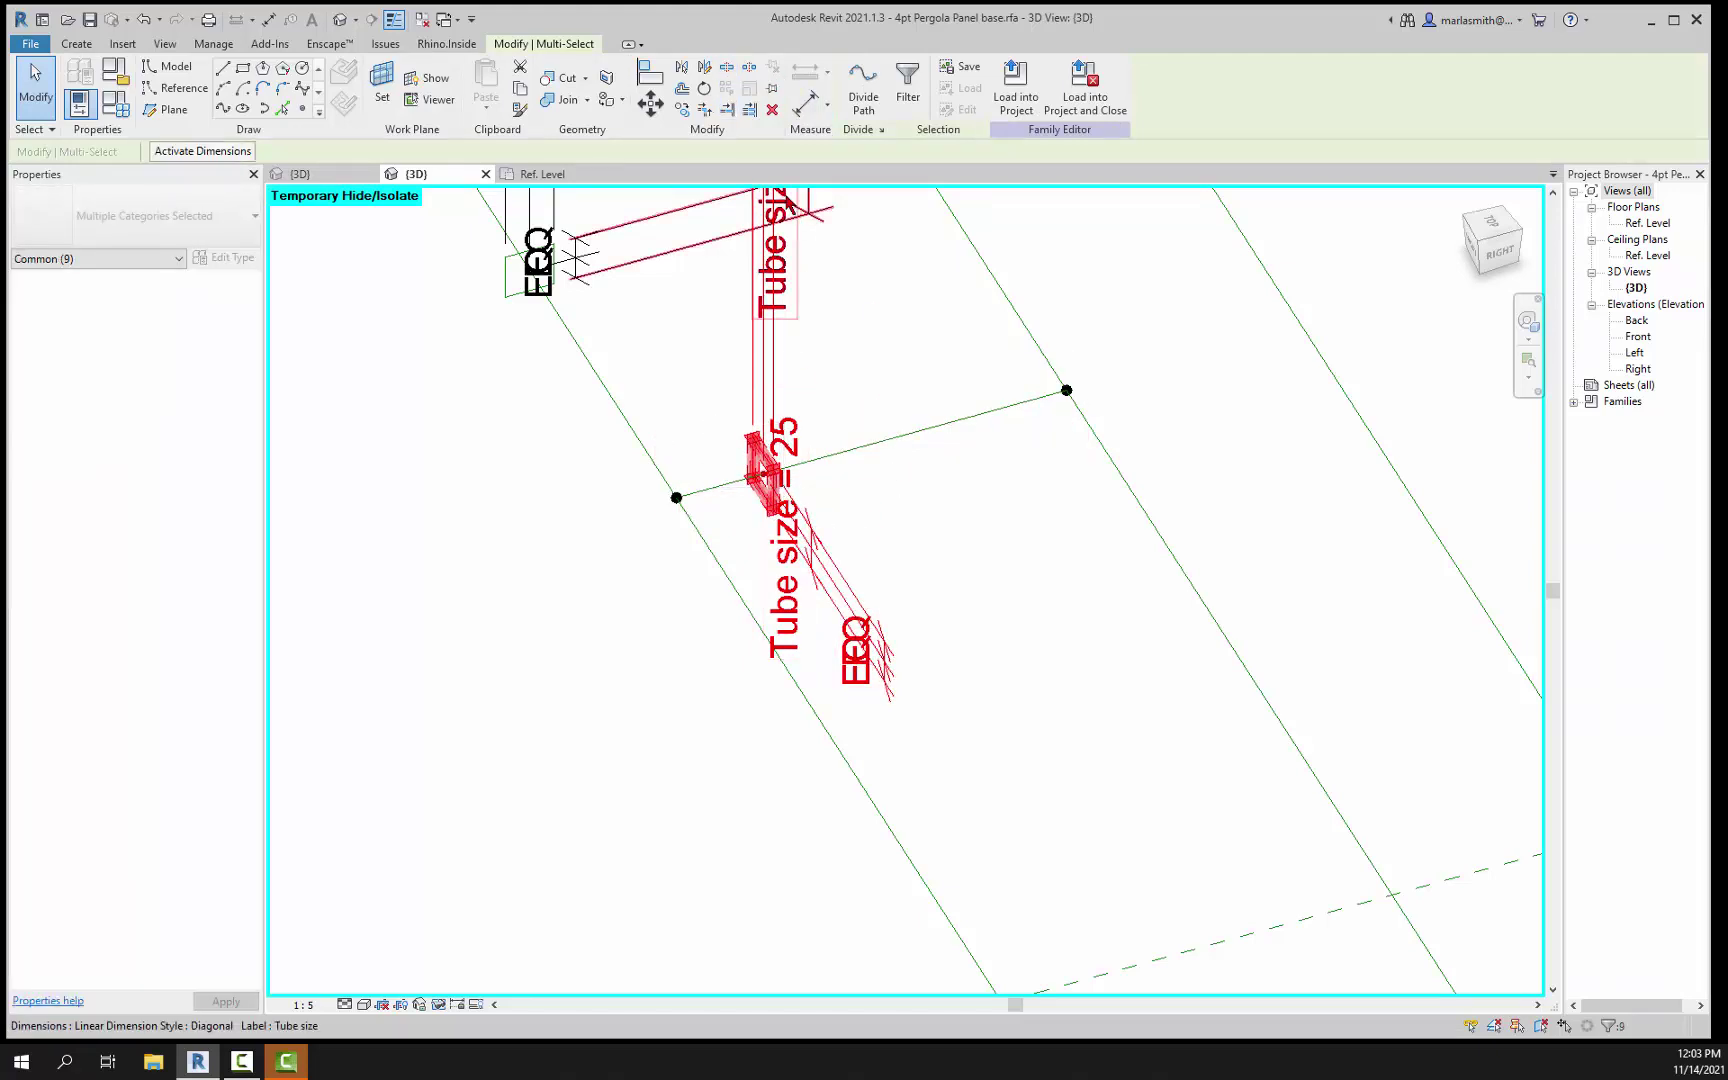
{"action": "left_click", "coordinate": [681, 110]}
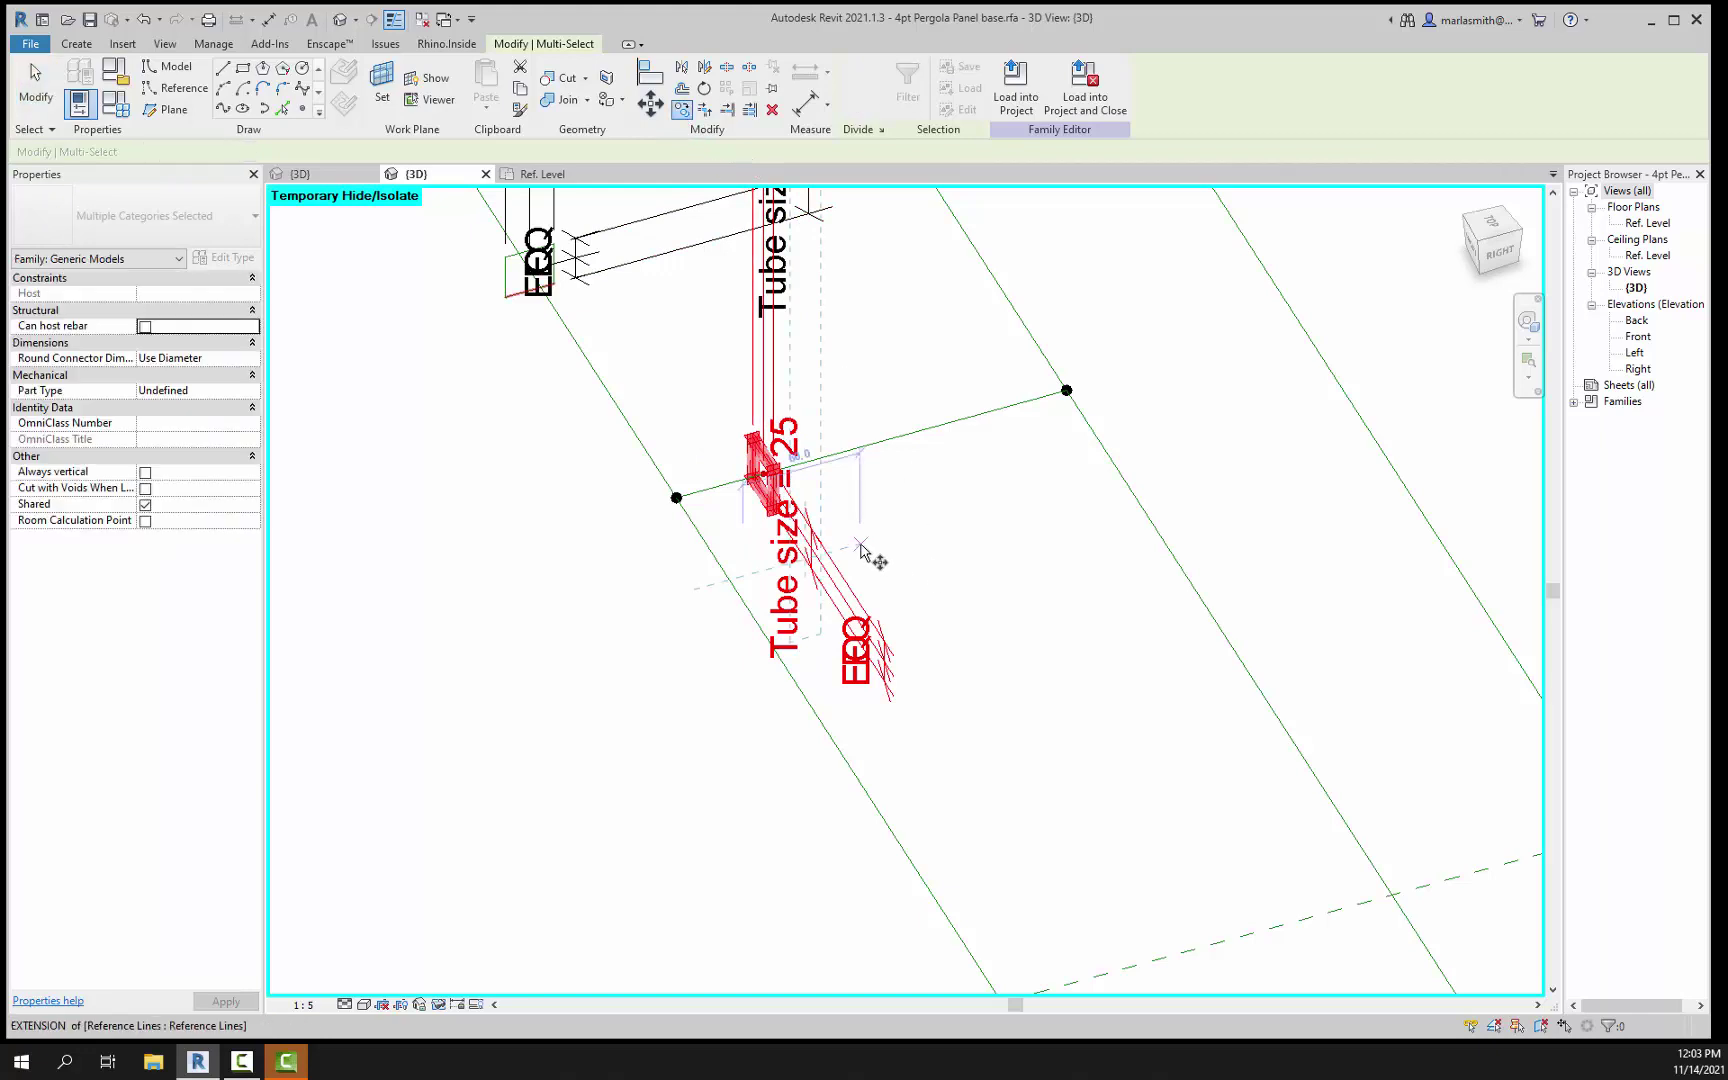
{"action": "left_click", "coordinate": [913, 537]}
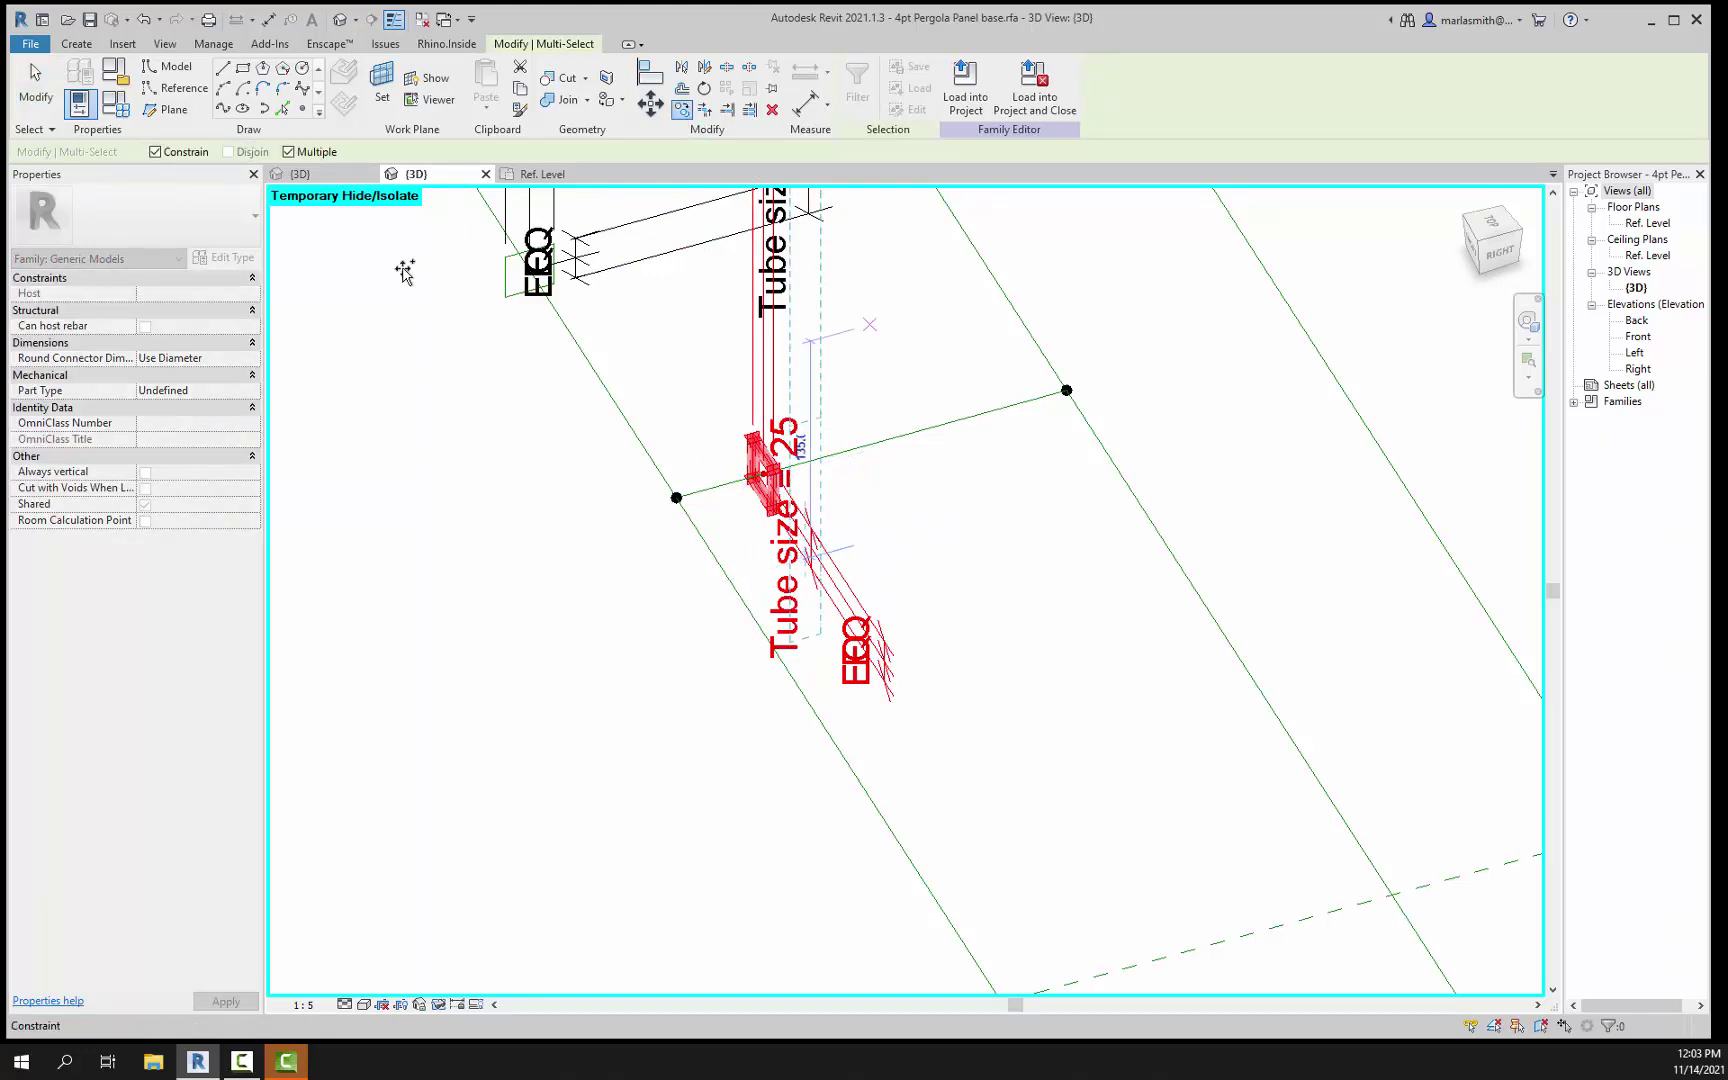
{"action": "left_click", "coordinate": [157, 155]}
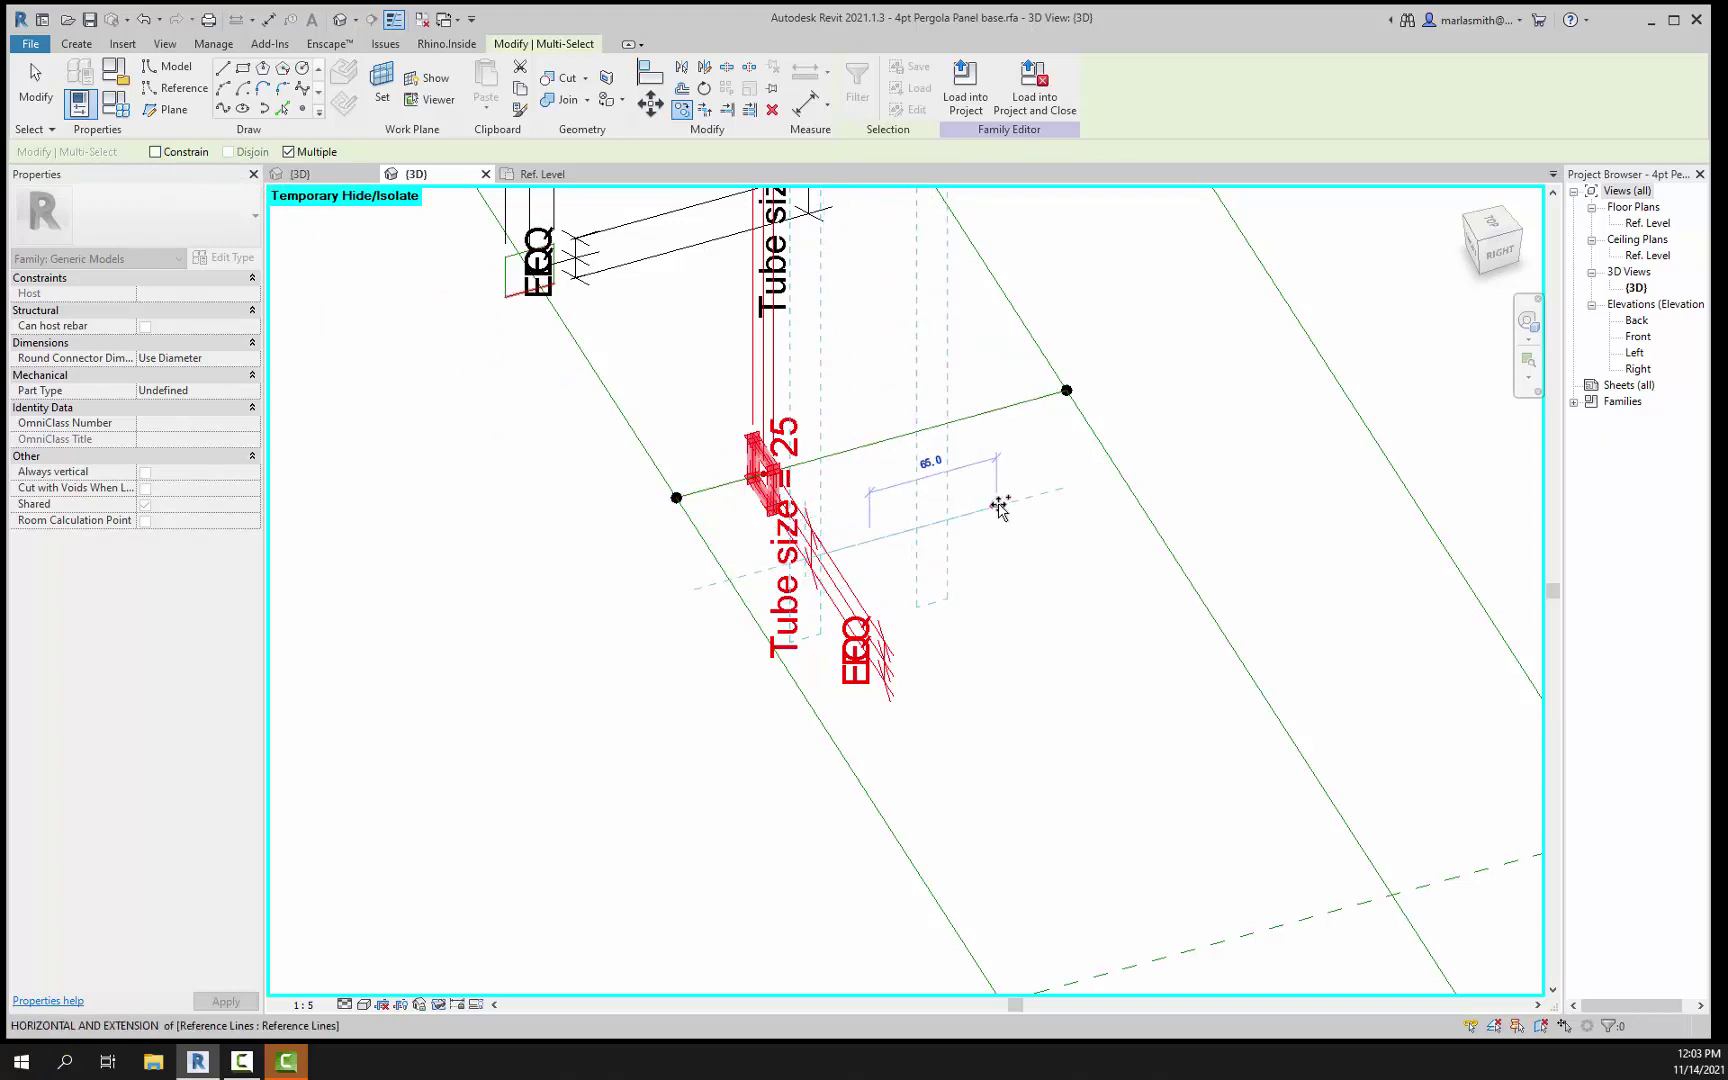
{"action": "left_click", "coordinate": [1012, 519]}
Step: Re-host the intersection reference point onto the reference line's midpoint
{"action": "scroll", "coordinate": [862, 440], "scroll_direction": "up", "scroll_amount": 6}
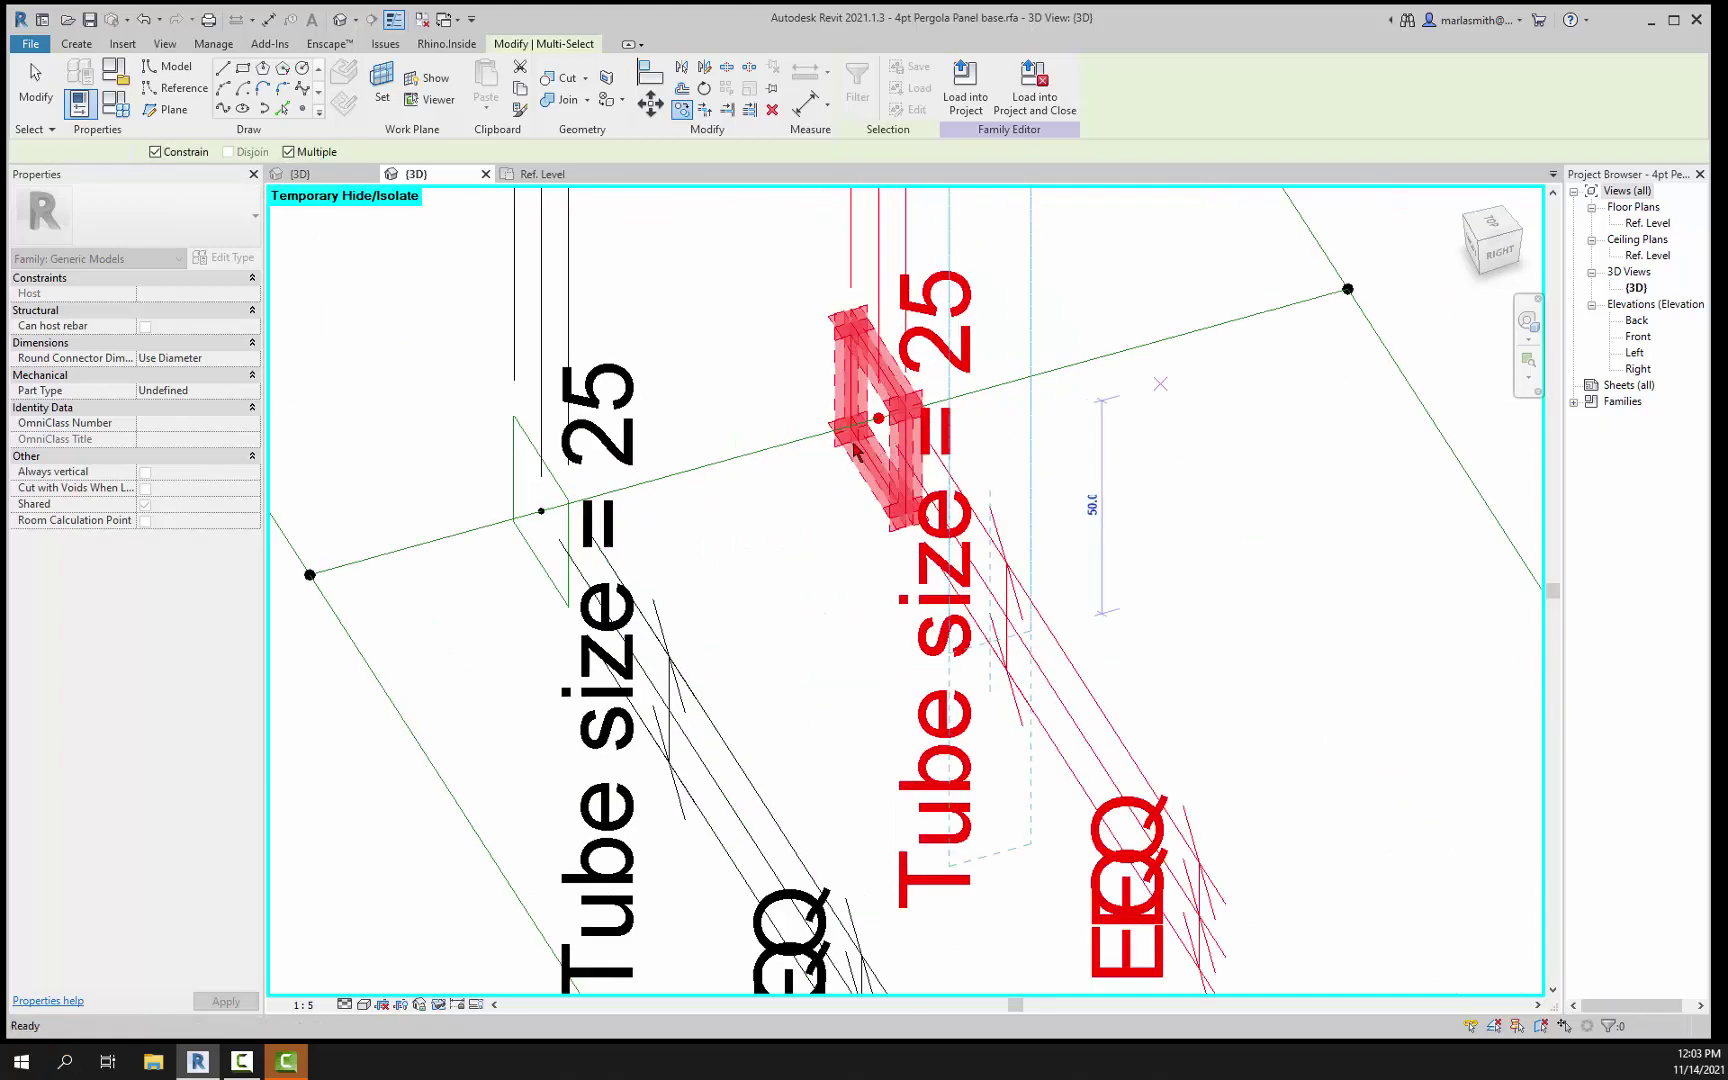
{"action": "key", "text": "Escape"}
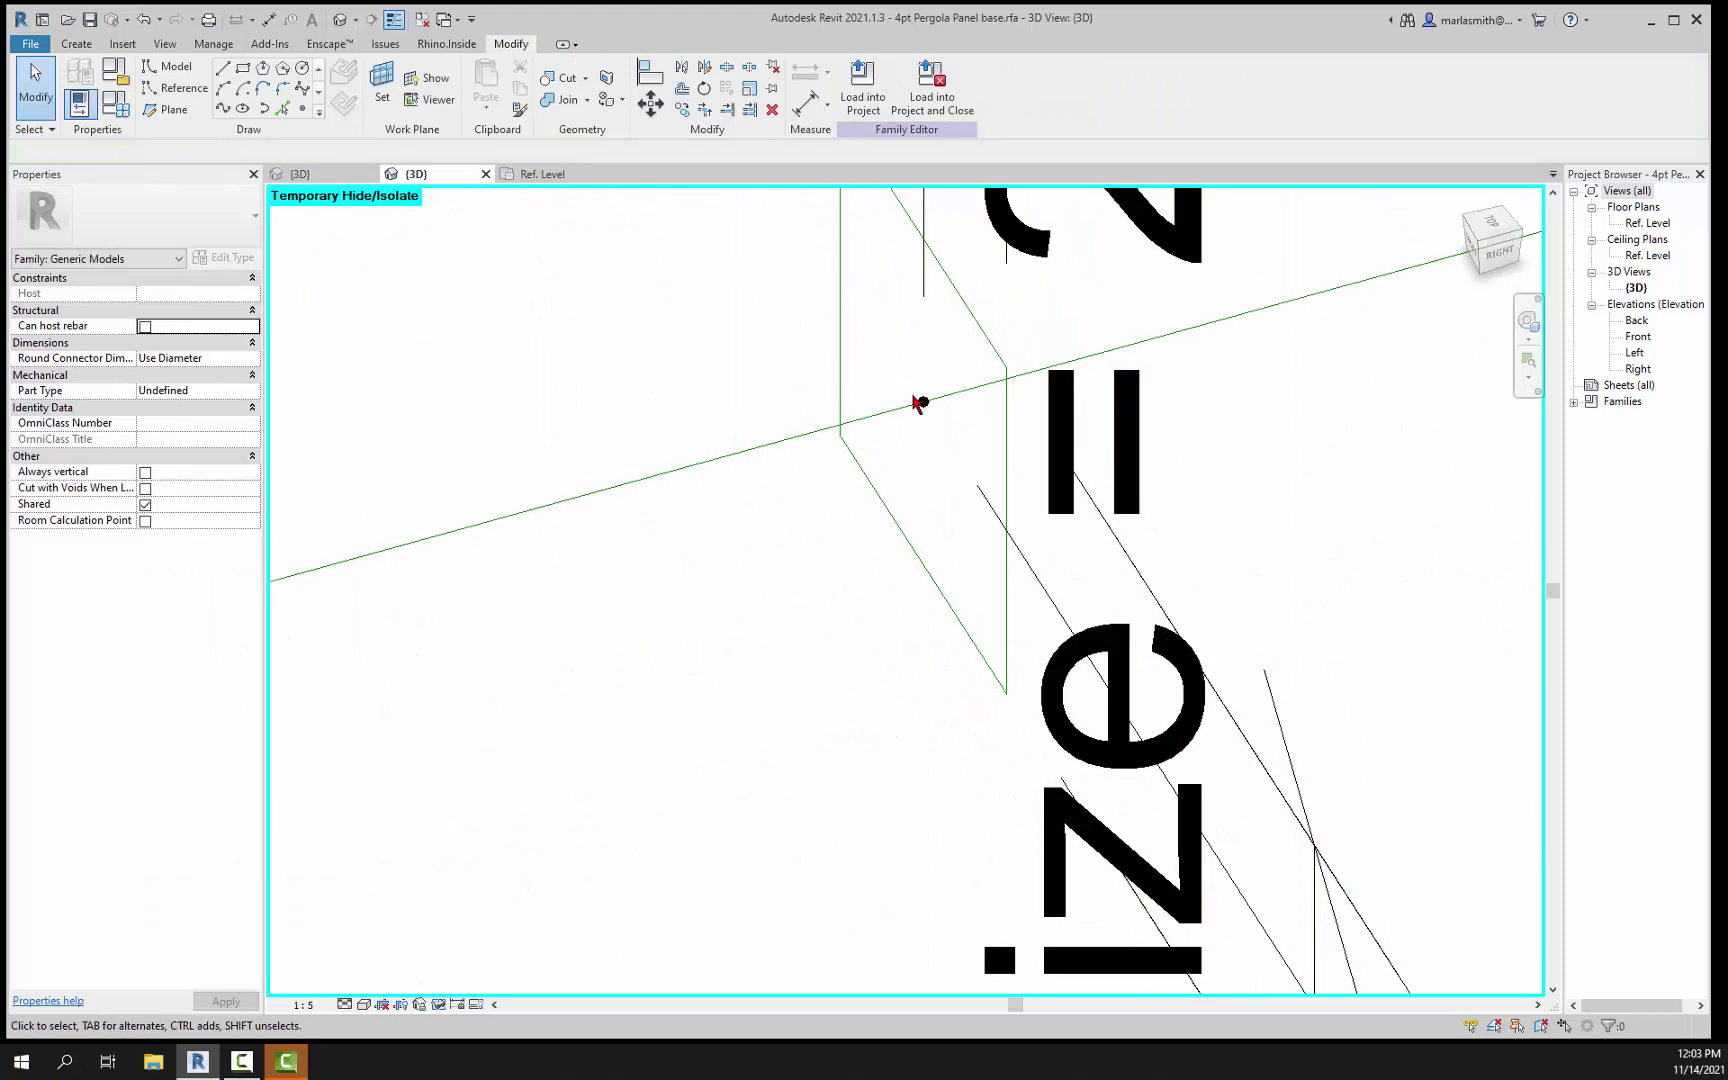
{"action": "left_click", "coordinate": [923, 402]}
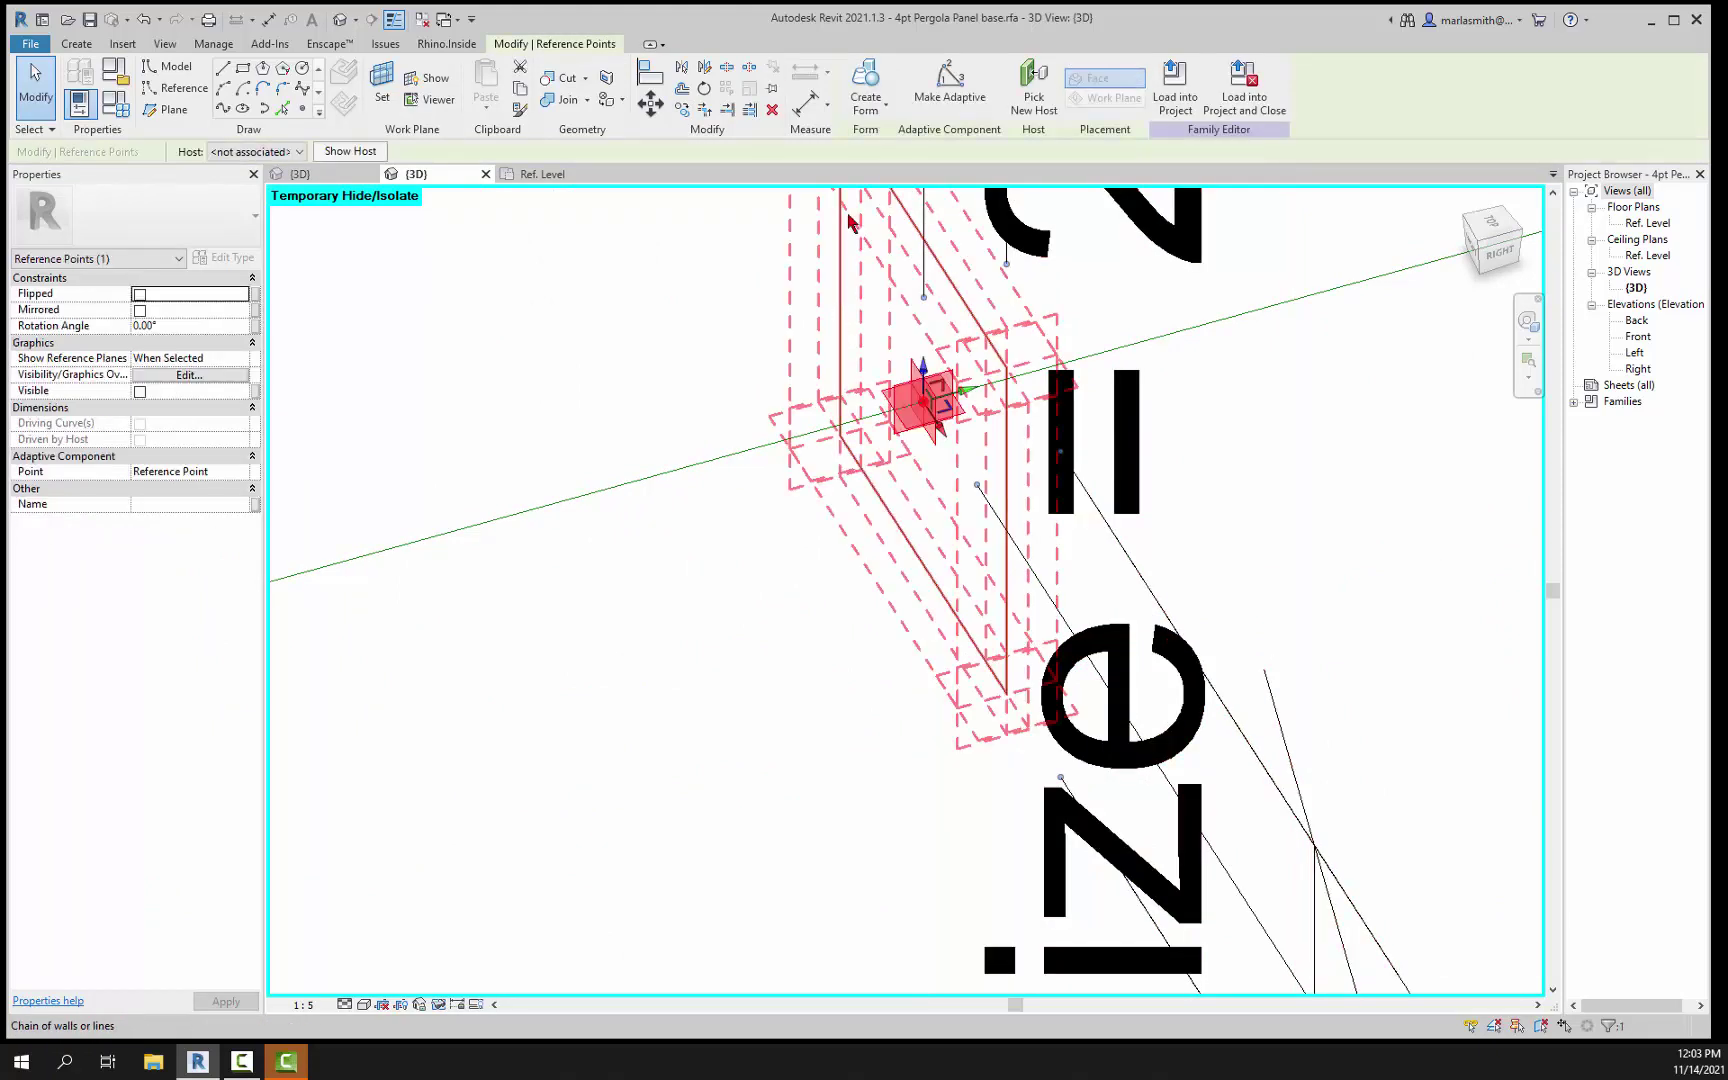
{"action": "left_click", "coordinate": [1034, 96]}
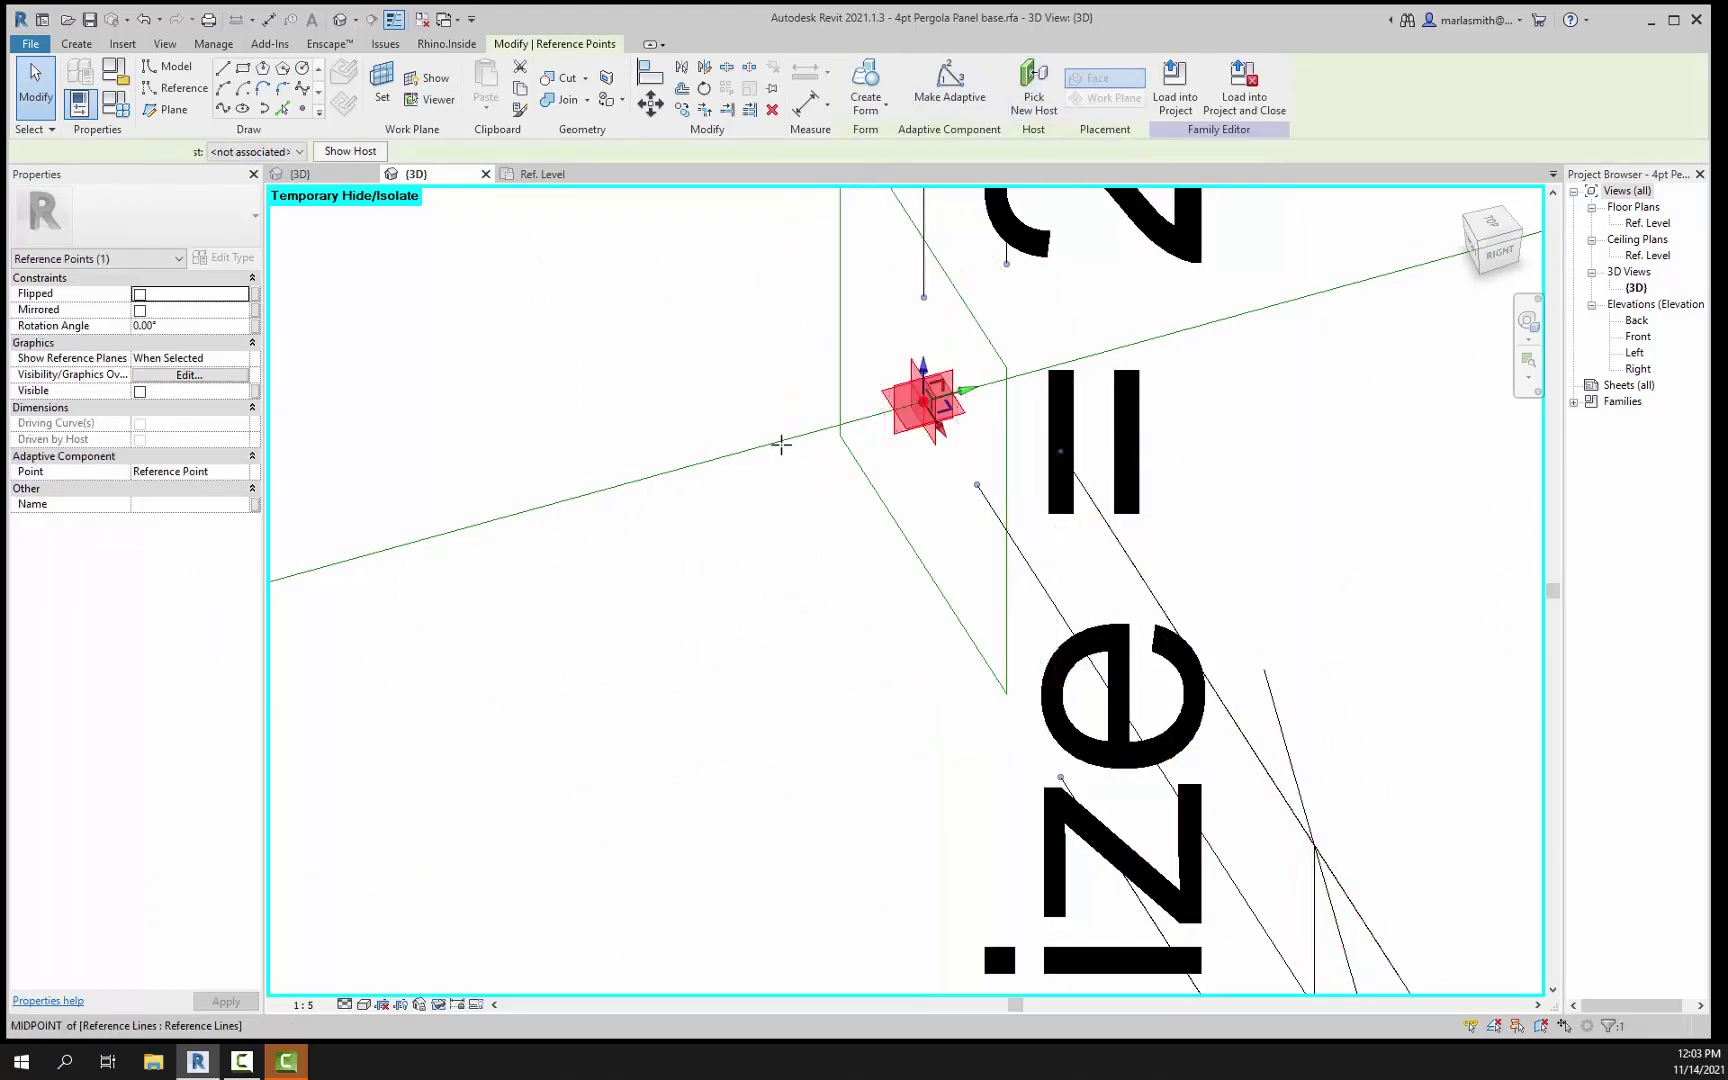
{"action": "left_click", "coordinate": [778, 442]}
{"action": "key", "text": "Escape"}
{"action": "scroll", "coordinate": [826, 424], "scroll_direction": "down", "scroll_amount": 4}
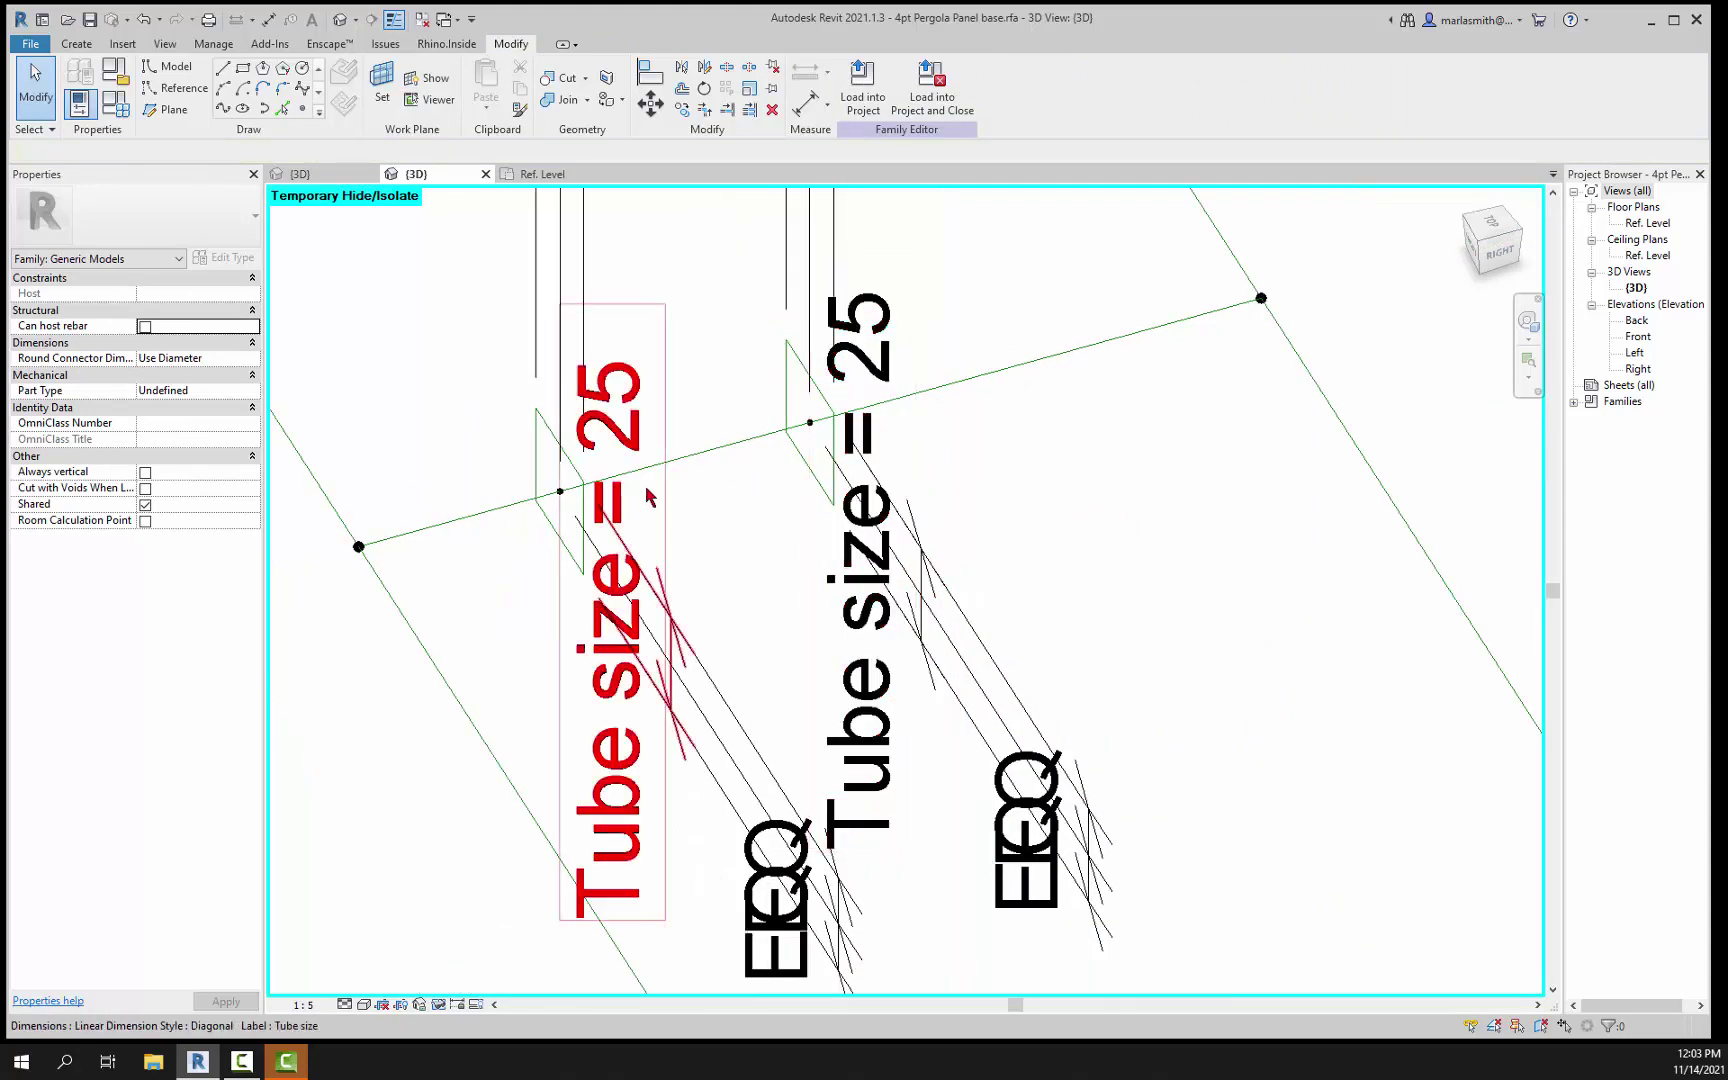
Step: Loft the left and right tube profiles into a solid crosspiece form
{"action": "left_click", "coordinate": [545, 470]}
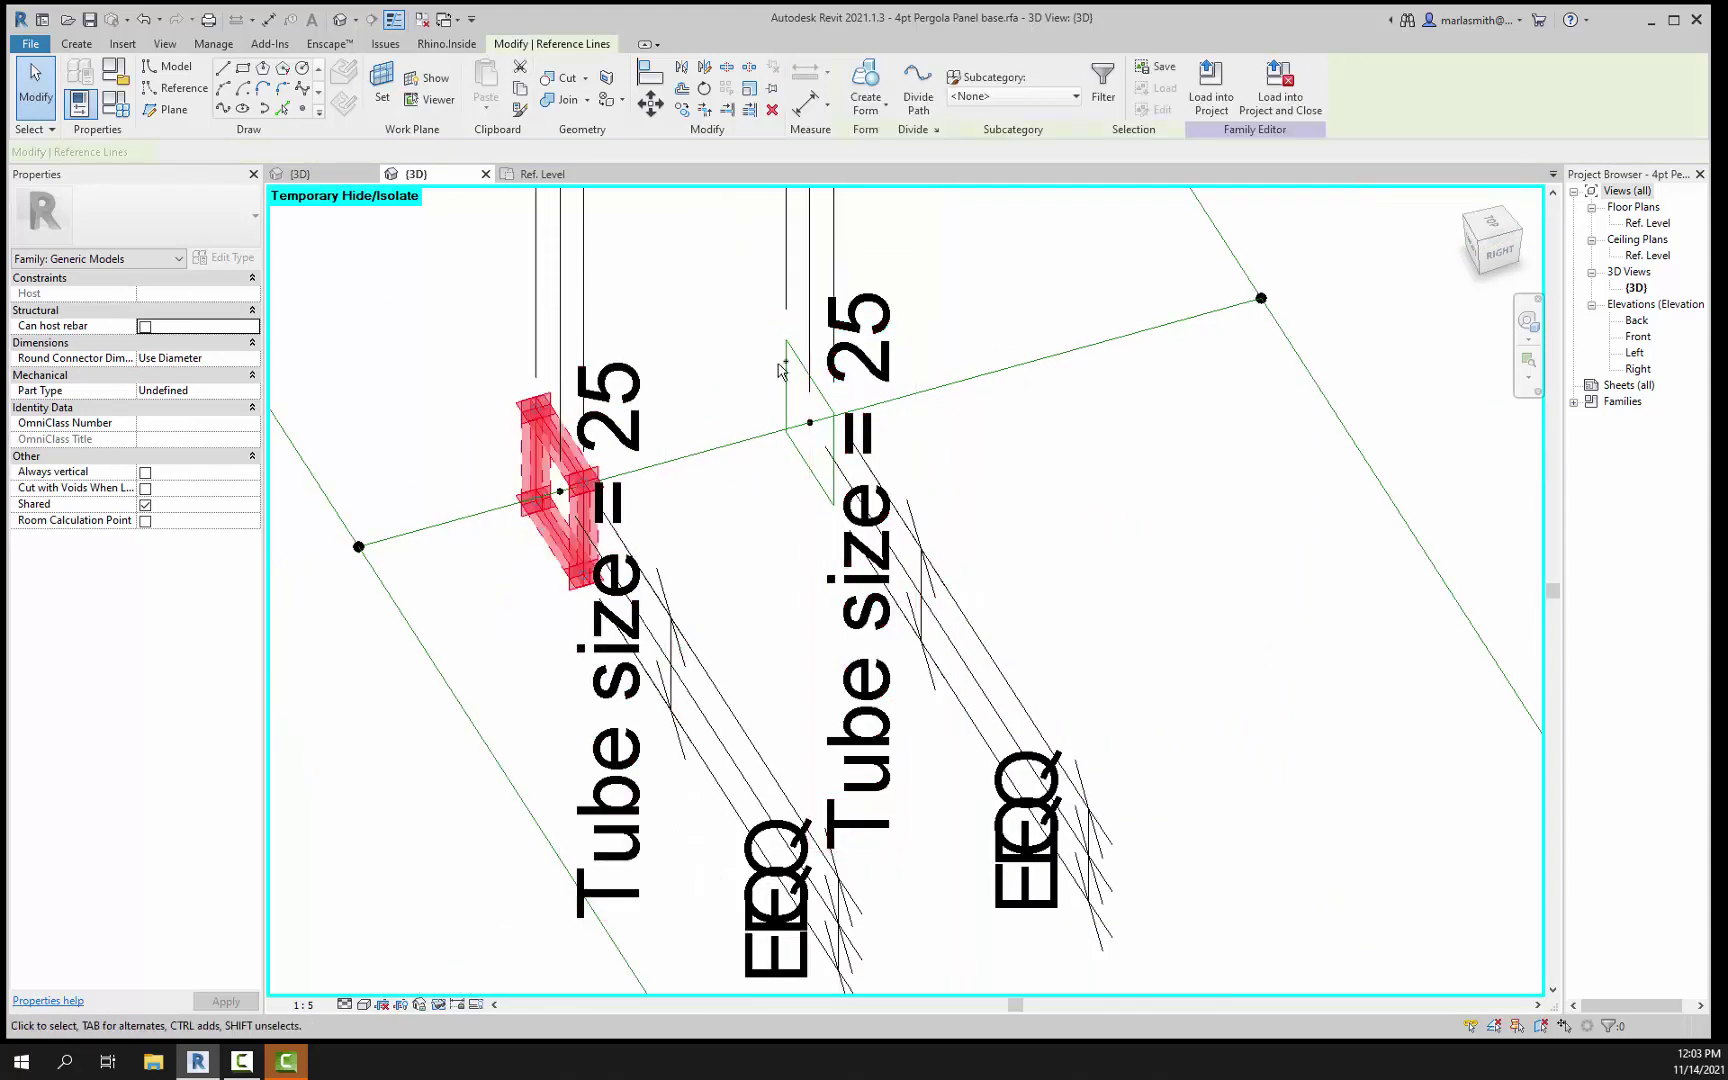
{"action": "key", "text": "Tab"}
{"action": "left_click", "coordinate": [790, 400], "text": "ctrl"}
{"action": "left_click", "coordinate": [865, 80]}
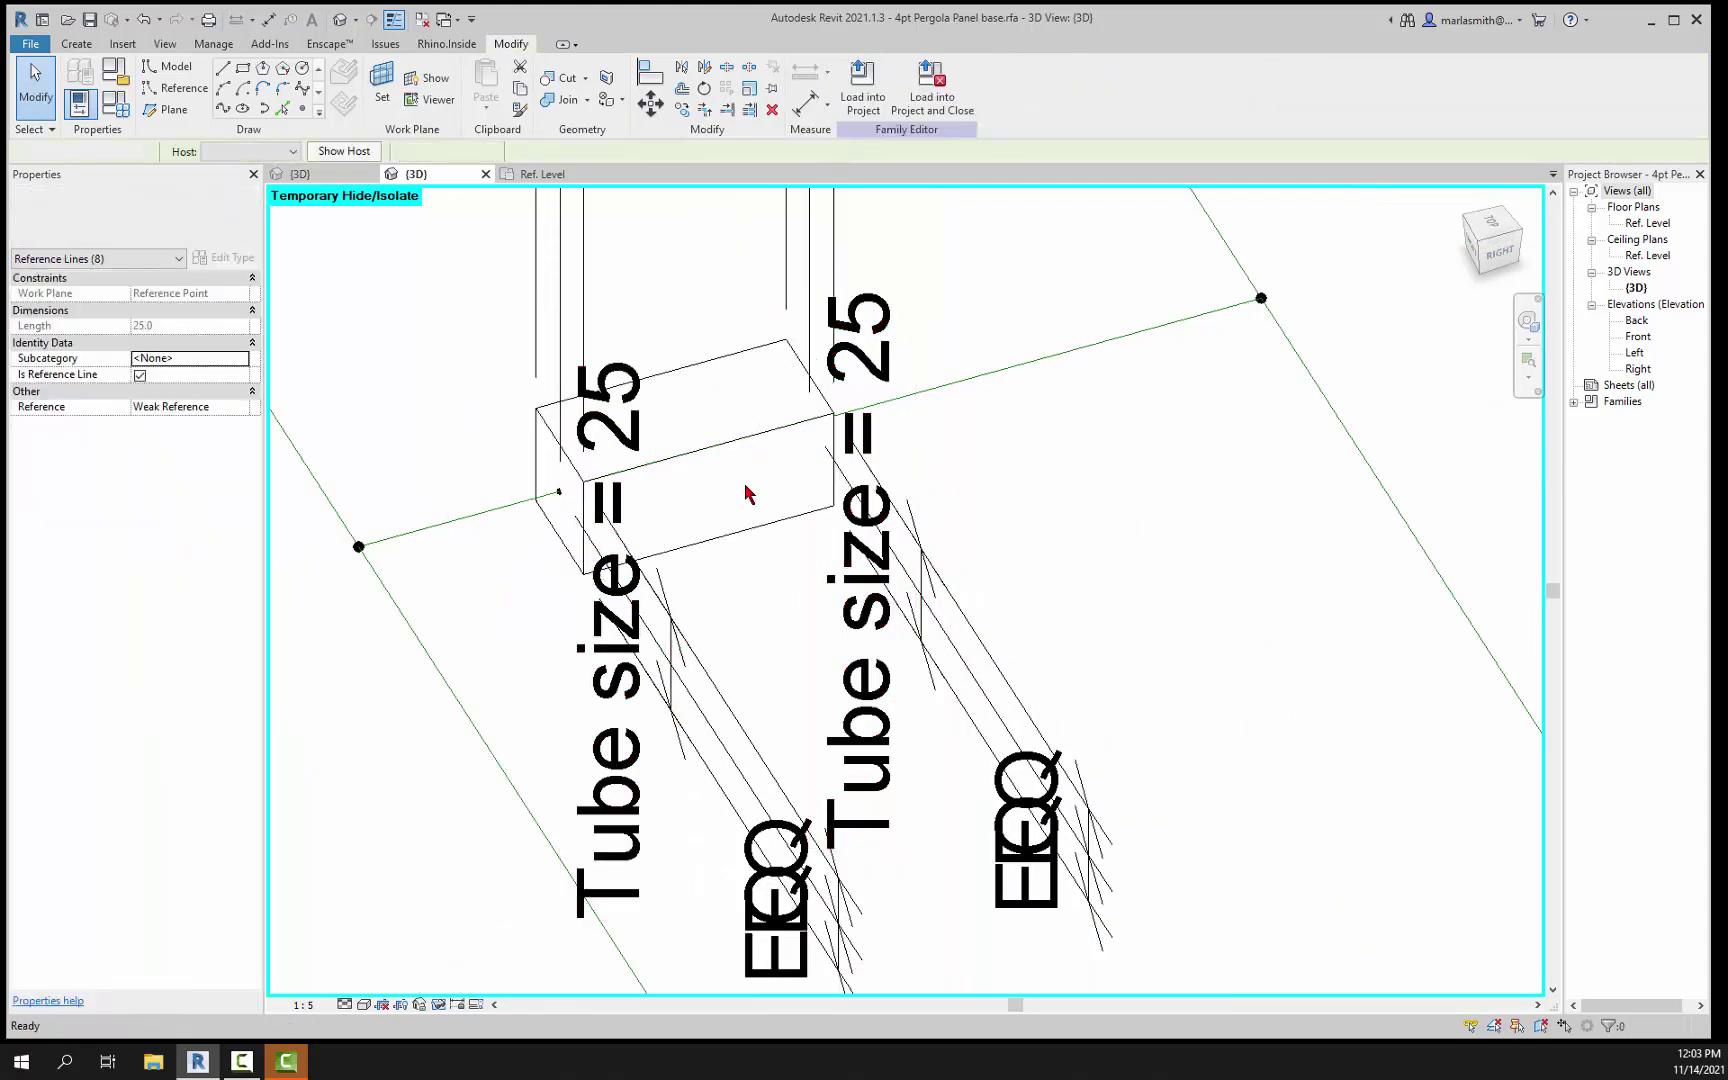
Step: Set the crosspiece start point's Normalized Curve Parameter to 0, then edit the far-end point
{"action": "left_click_drag", "start_coordinate": [479, 449], "coordinate": [573, 532]}
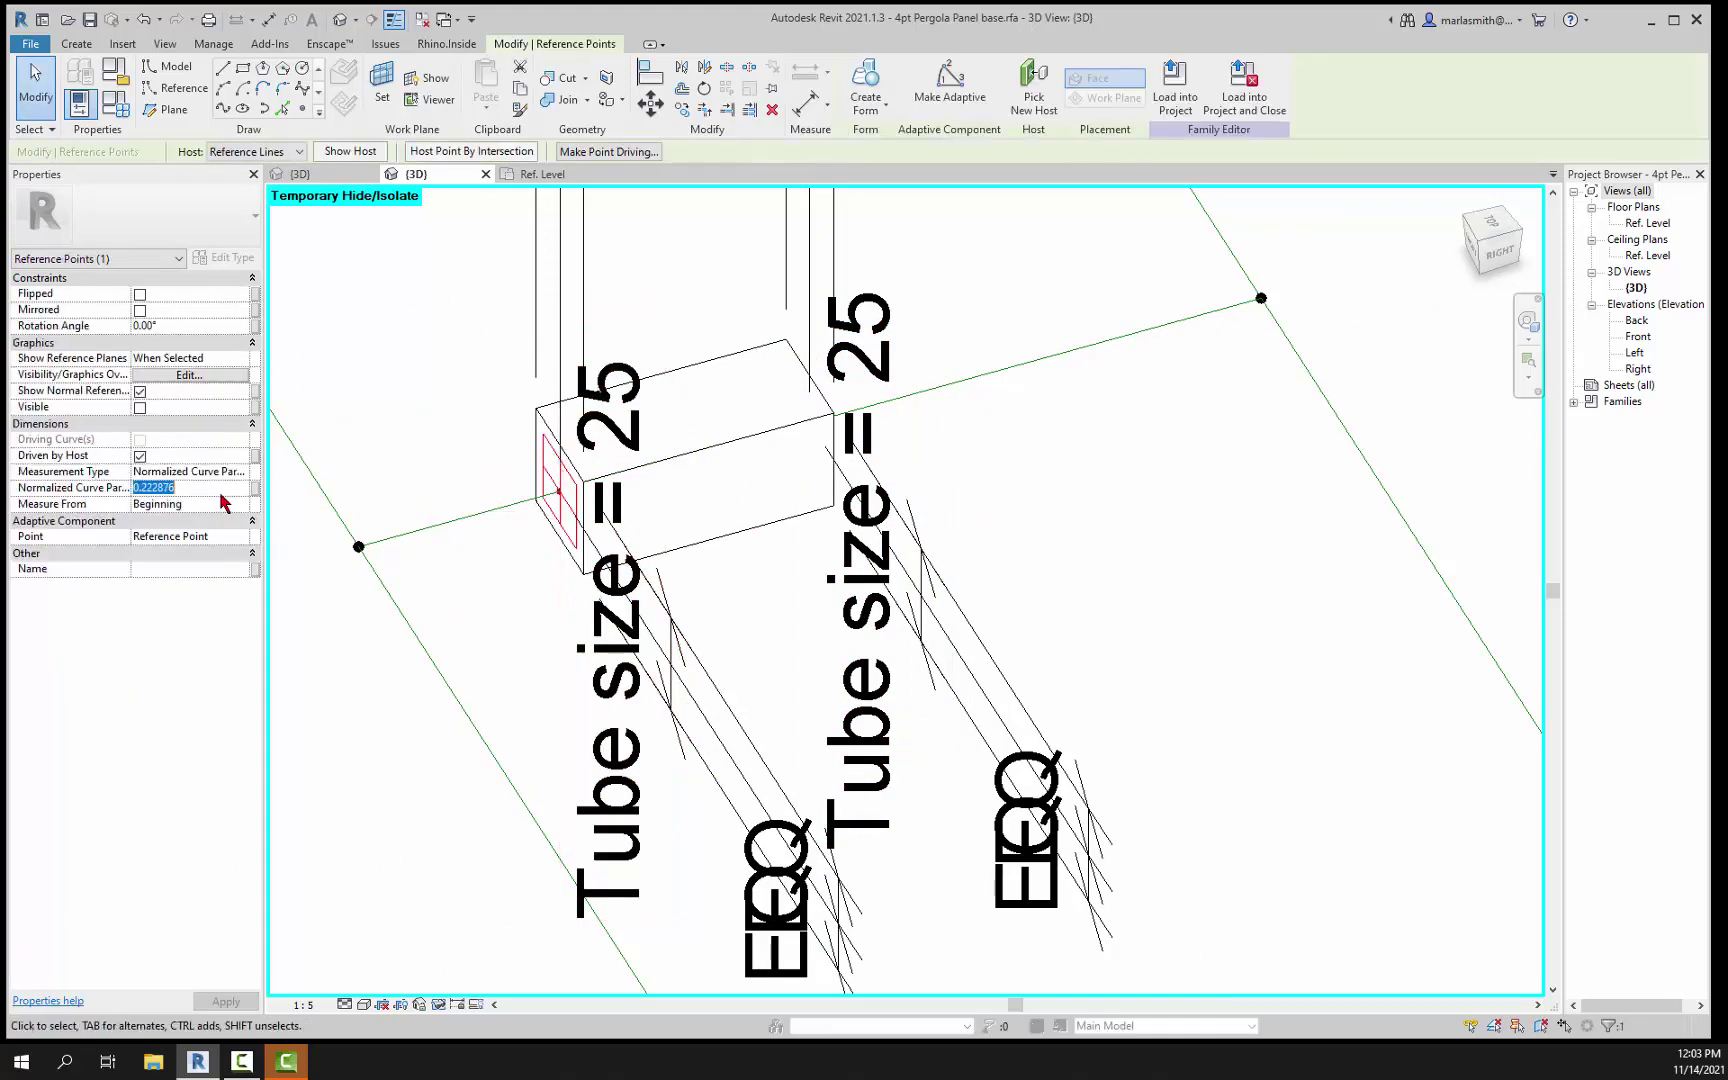
{"action": "type", "text": "0"}
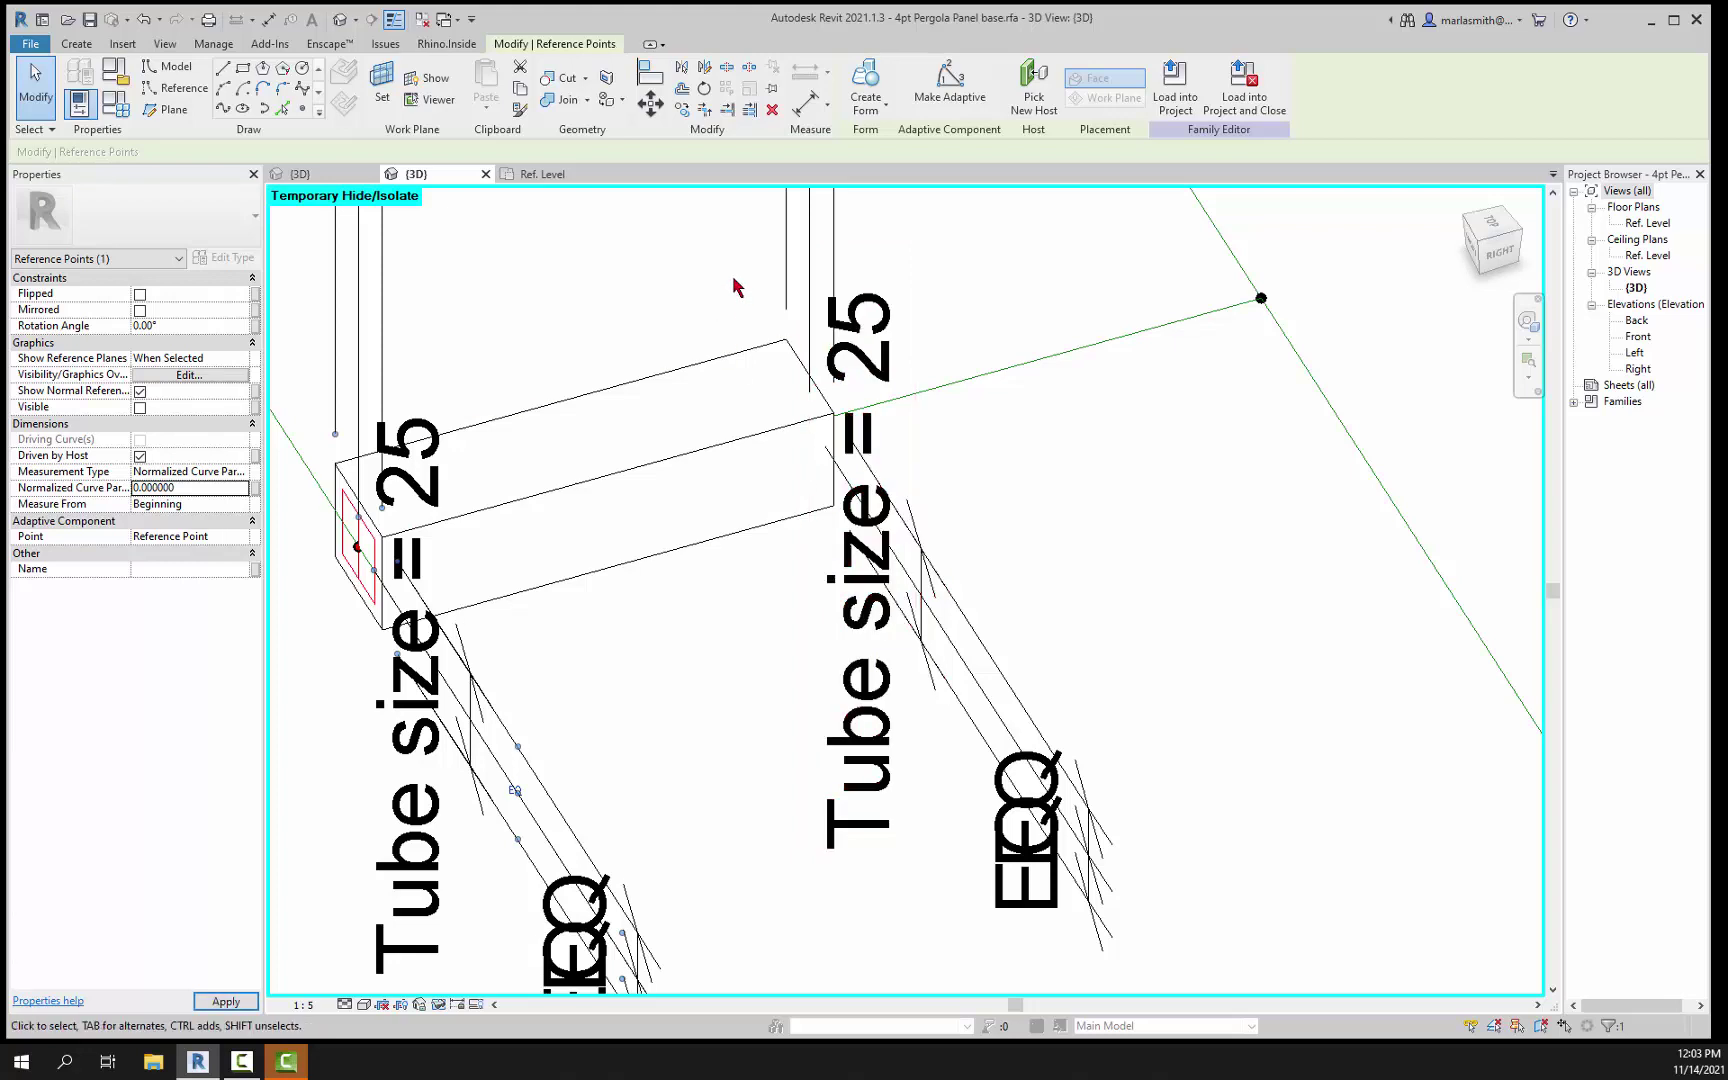
{"action": "left_click", "coordinate": [765, 303]}
{"action": "left_click_drag", "start_coordinate": [742, 262], "coordinate": [766, 410]}
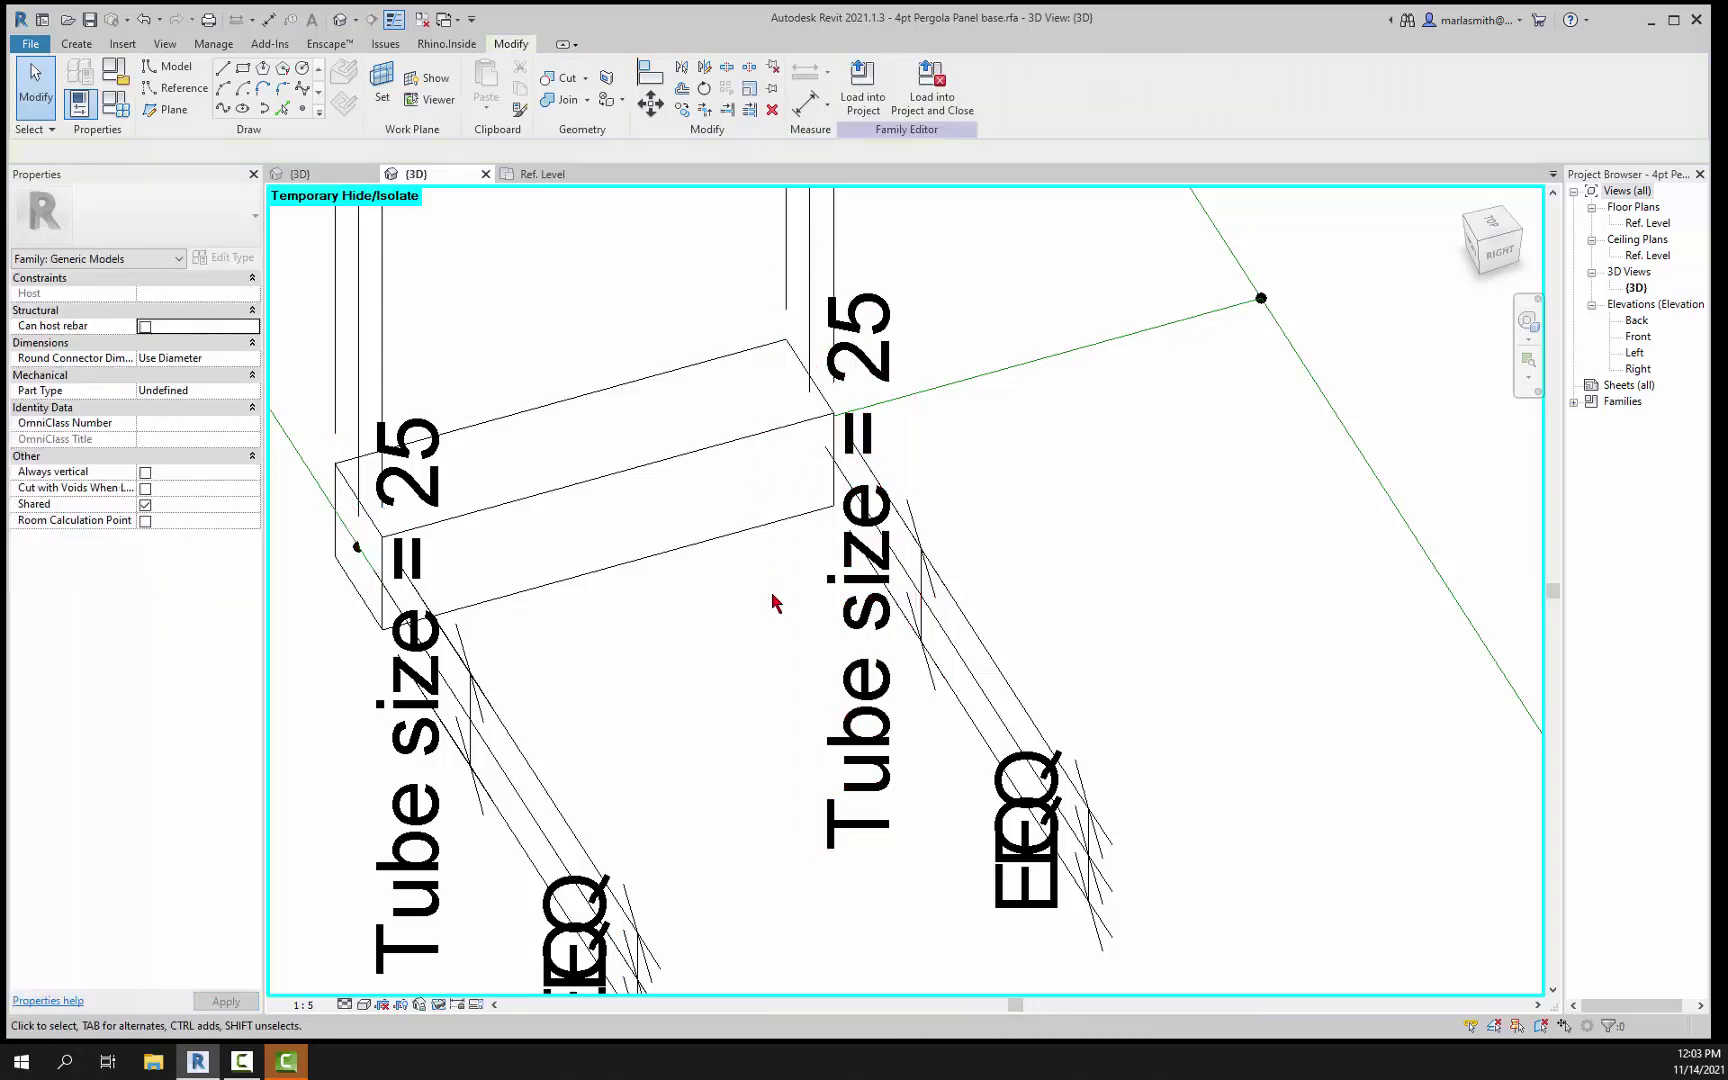
{"action": "left_click_drag", "start_coordinate": [803, 489], "coordinate": [828, 424]}
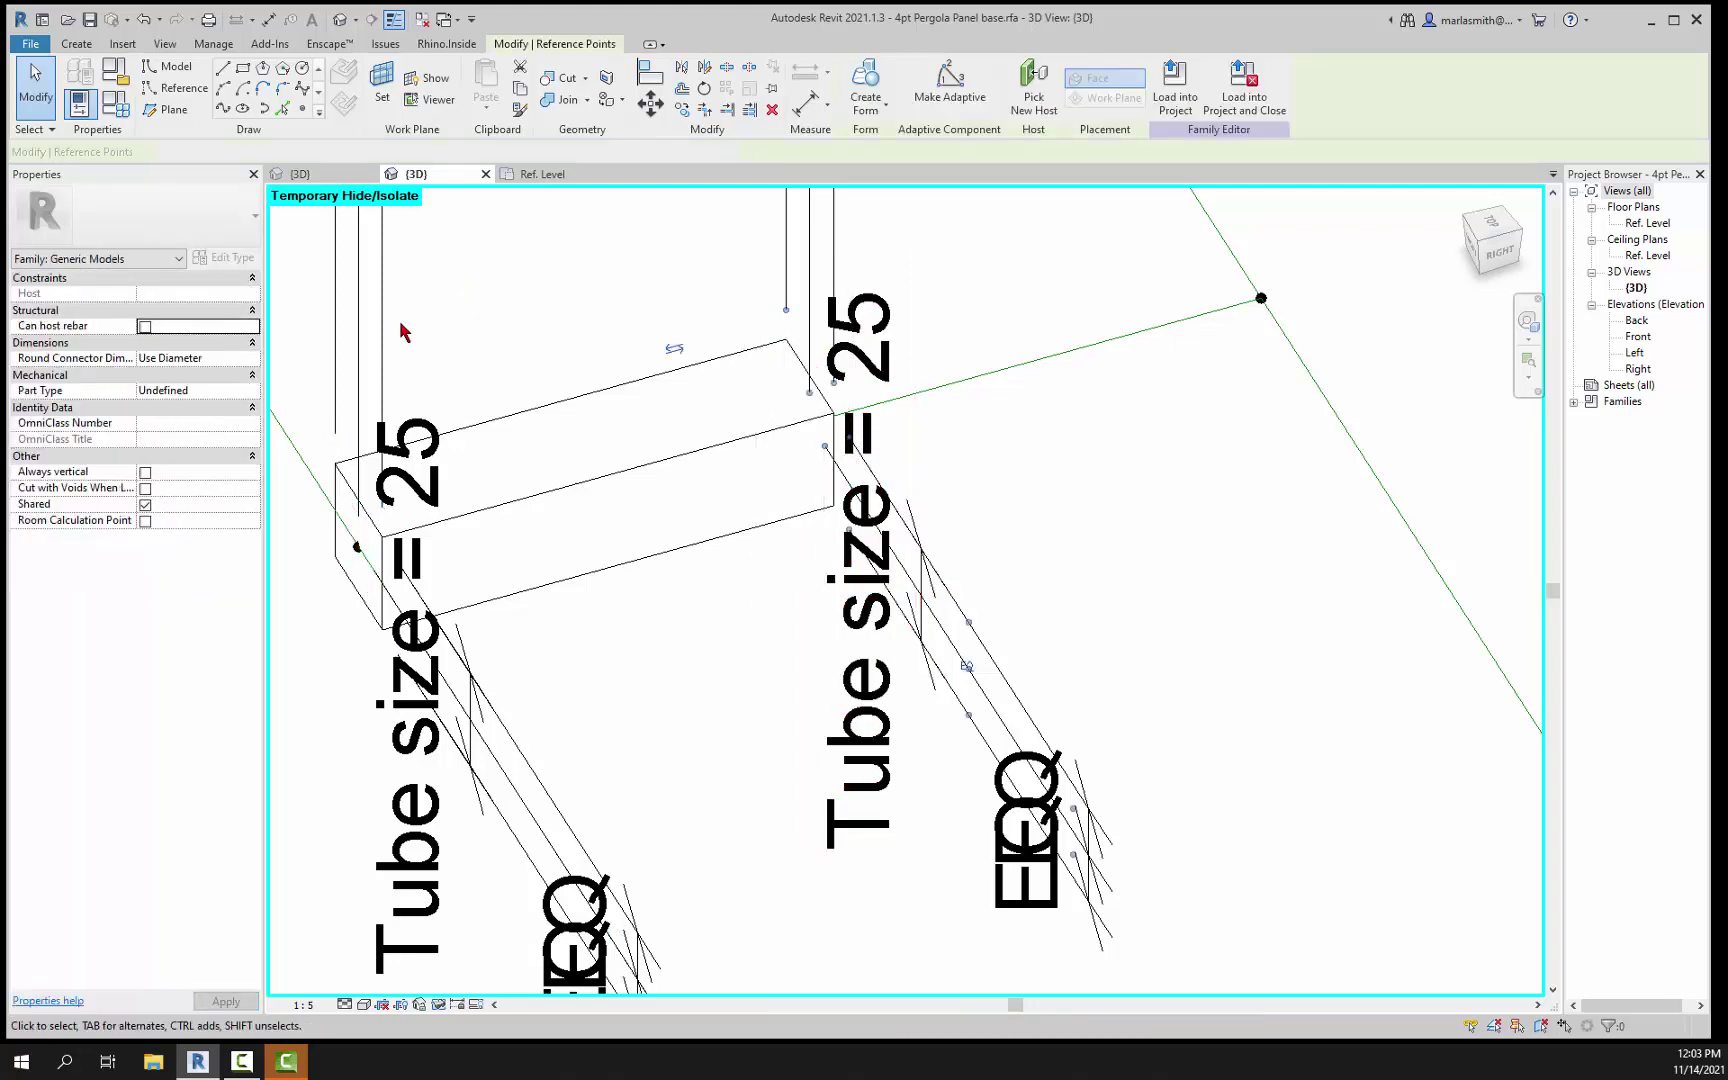
{"action": "left_click", "coordinate": [215, 490]}
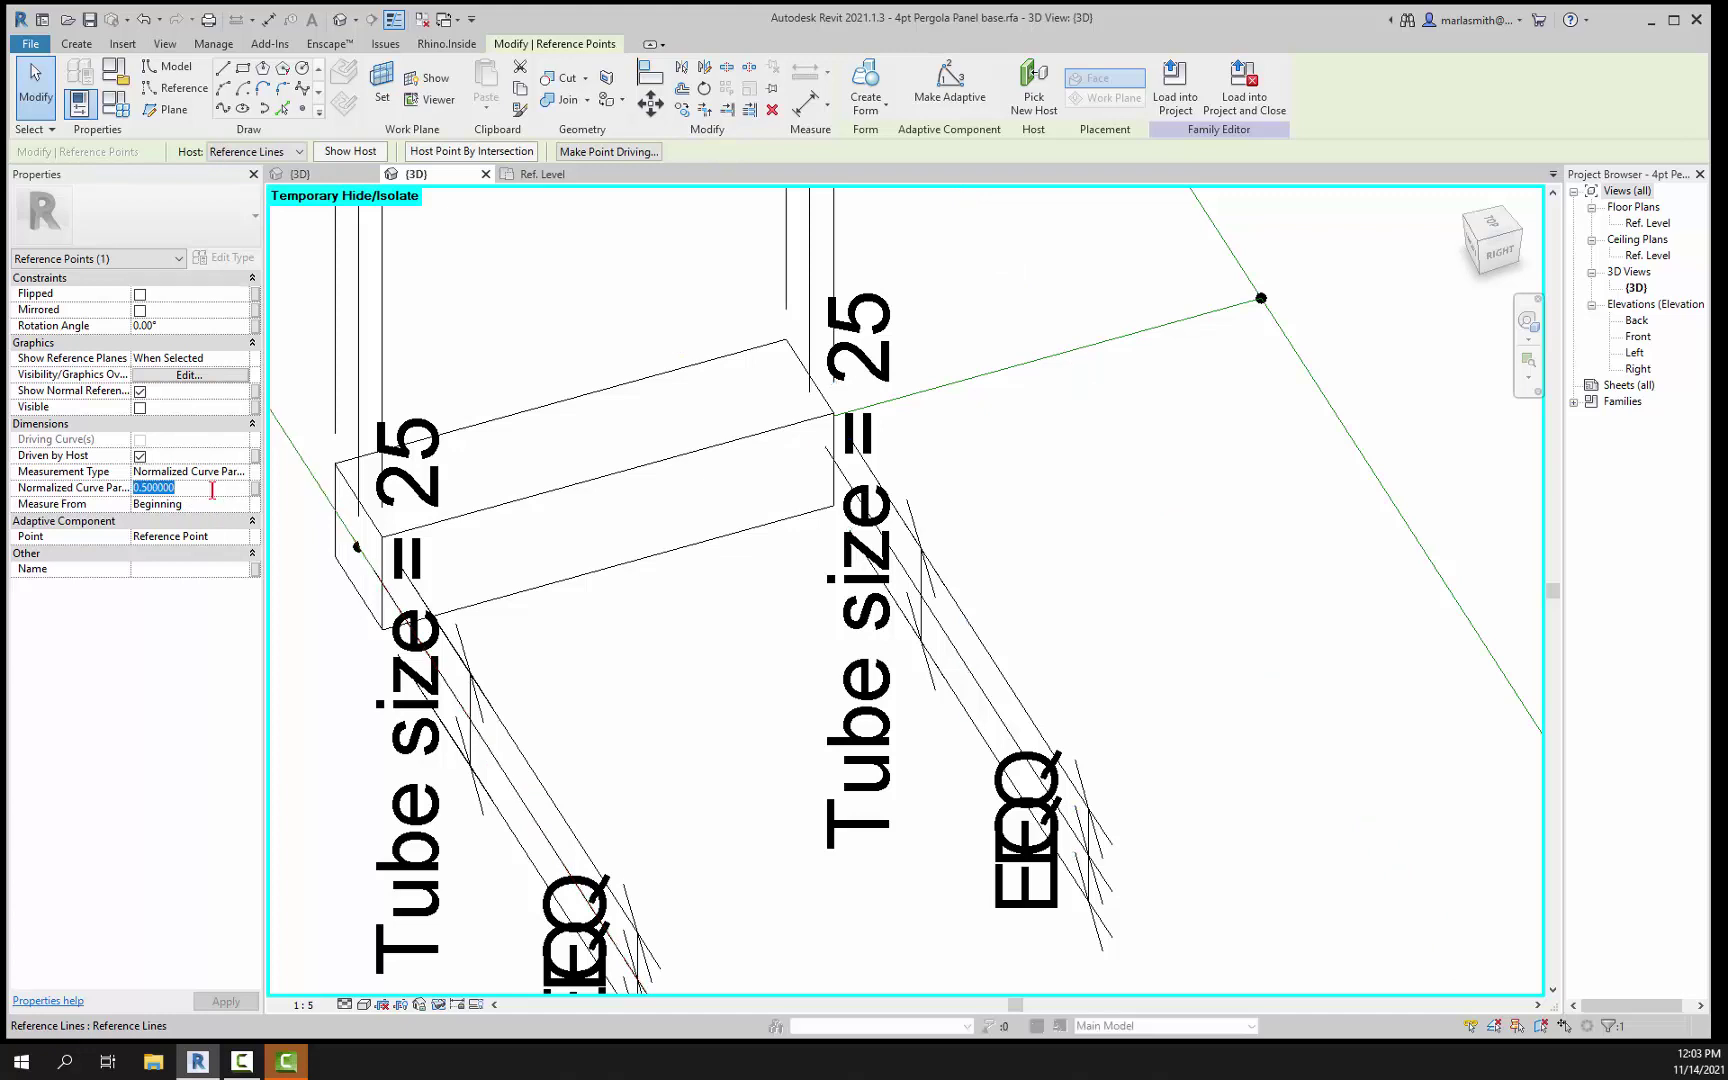
Step: Restore all temporarily hidden elements and join the crosspiece to the side frame tube
{"action": "scroll", "coordinate": [687, 478], "scroll_direction": "down", "scroll_amount": 5}
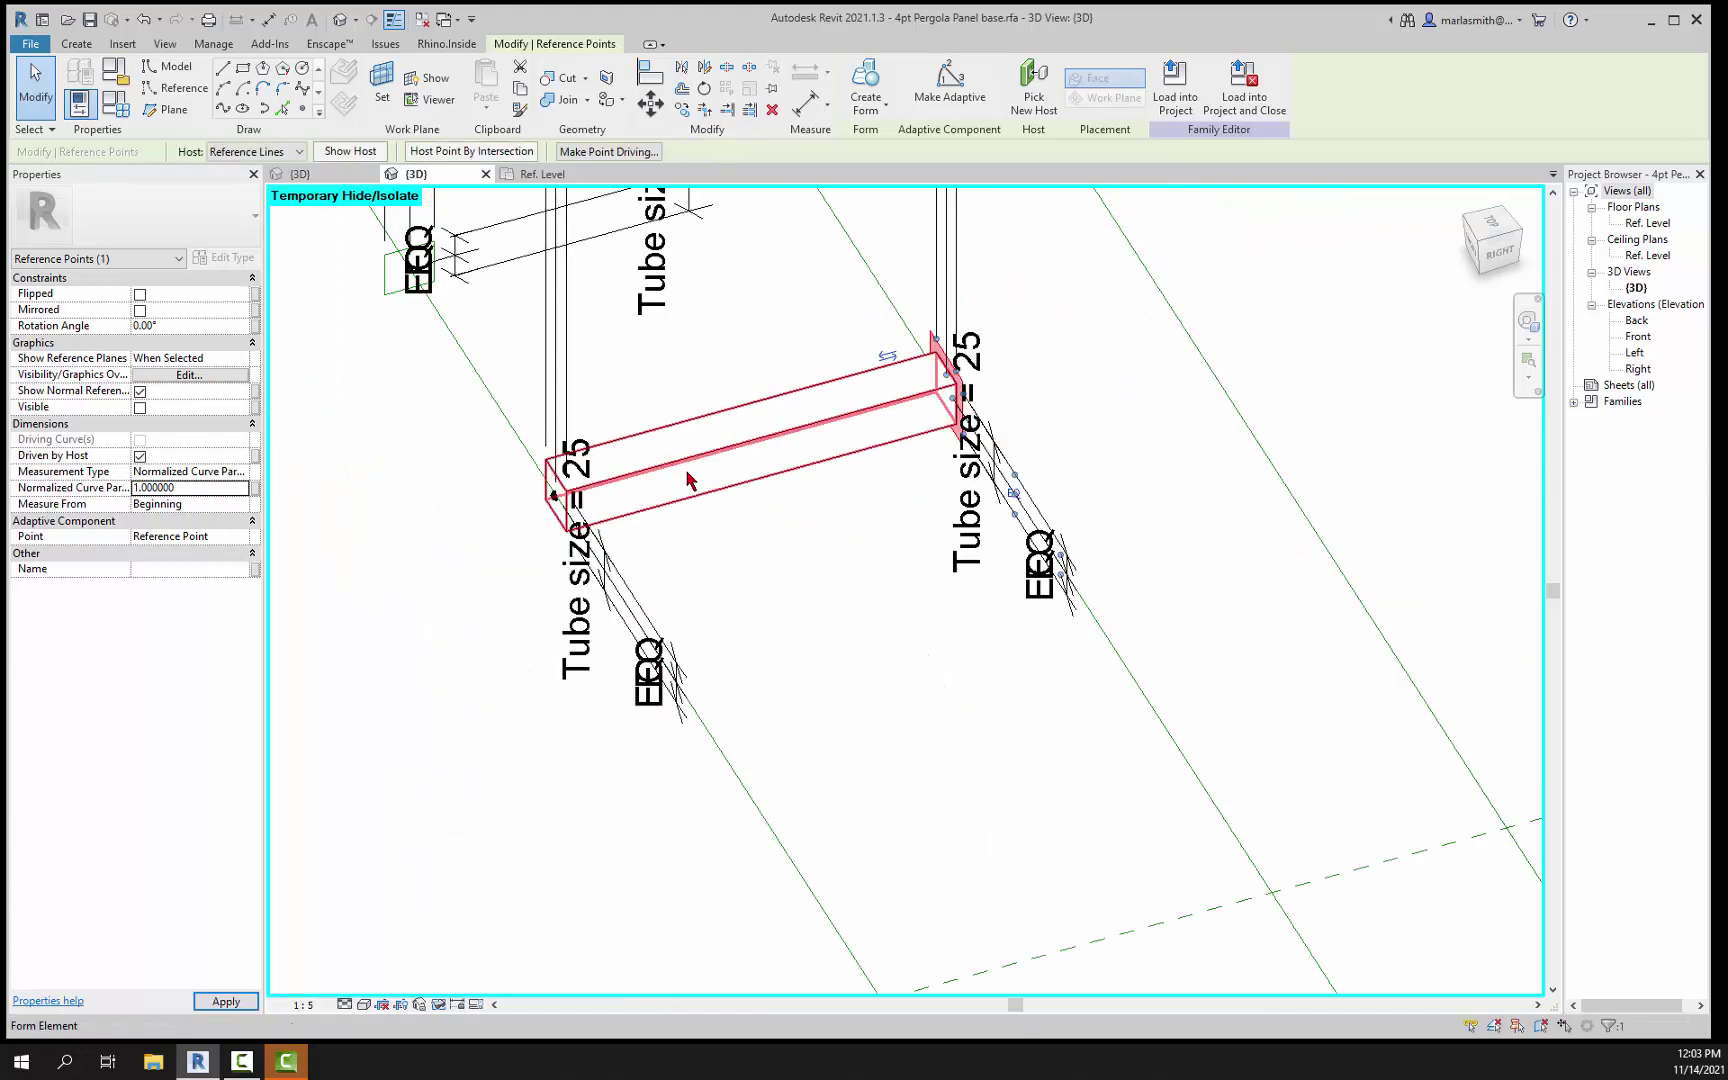
{"action": "left_click", "coordinate": [440, 1005]}
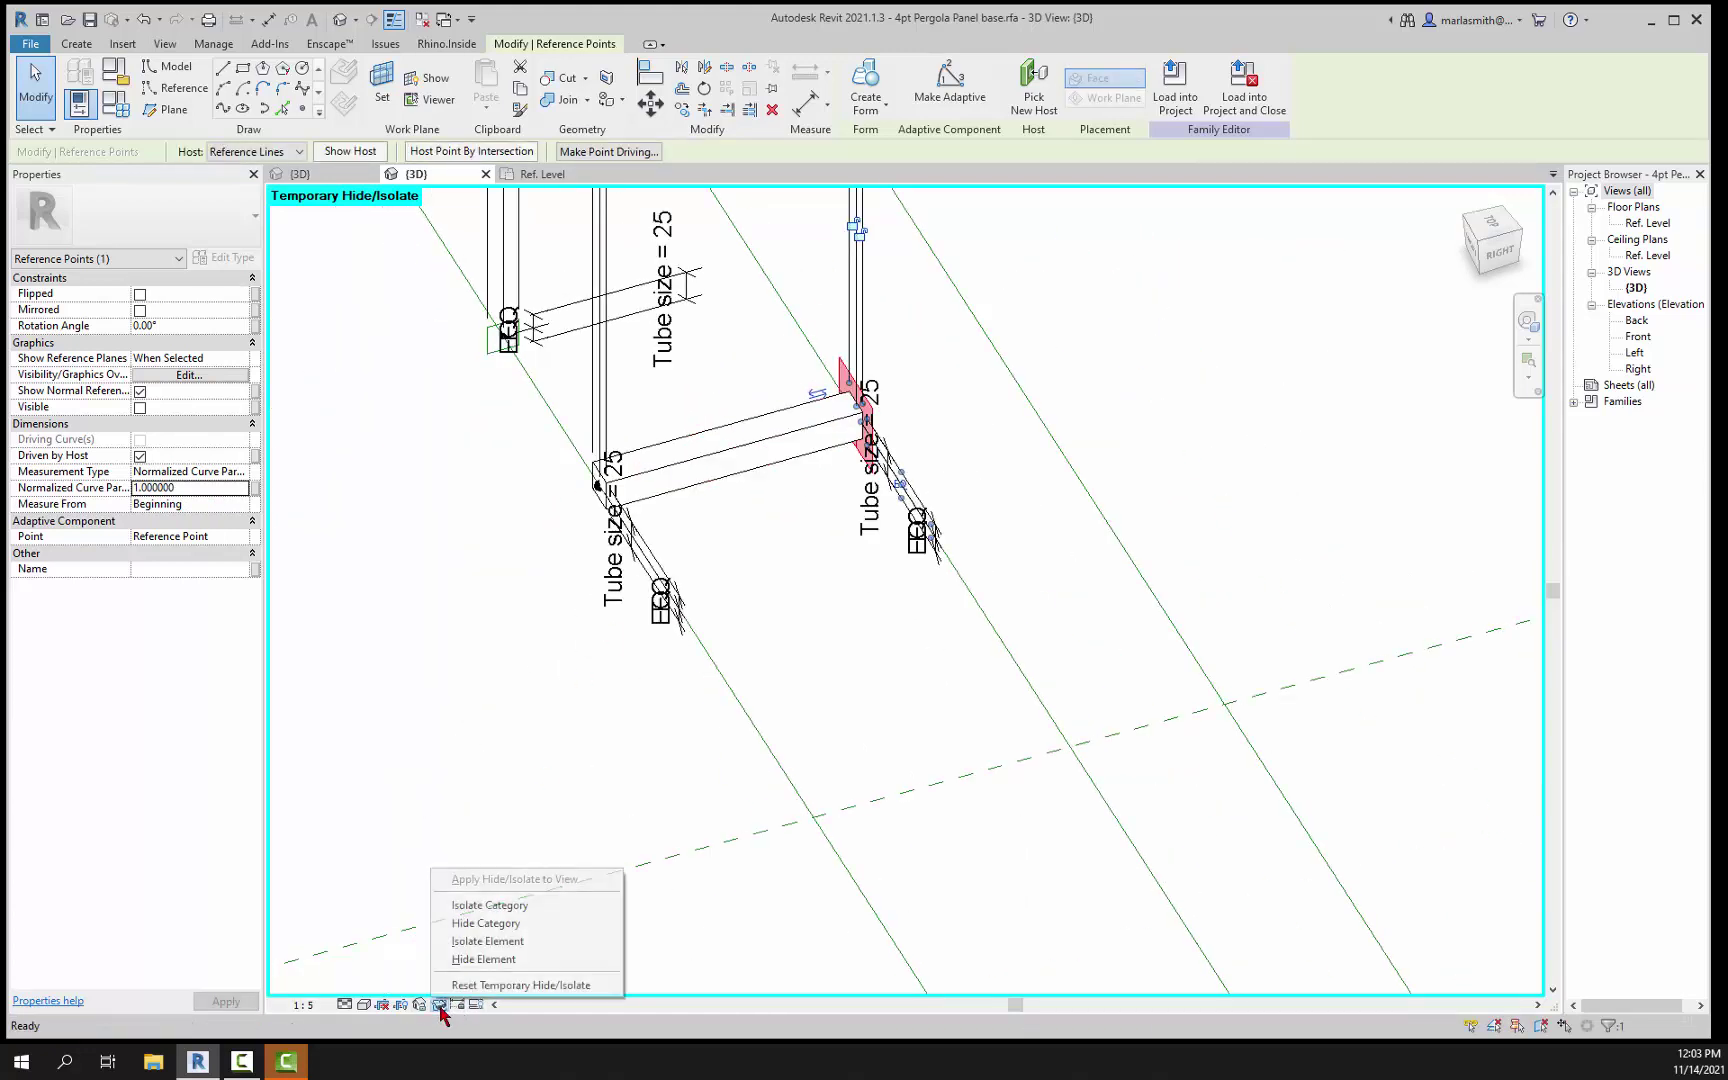
{"action": "left_click", "coordinate": [458, 988]}
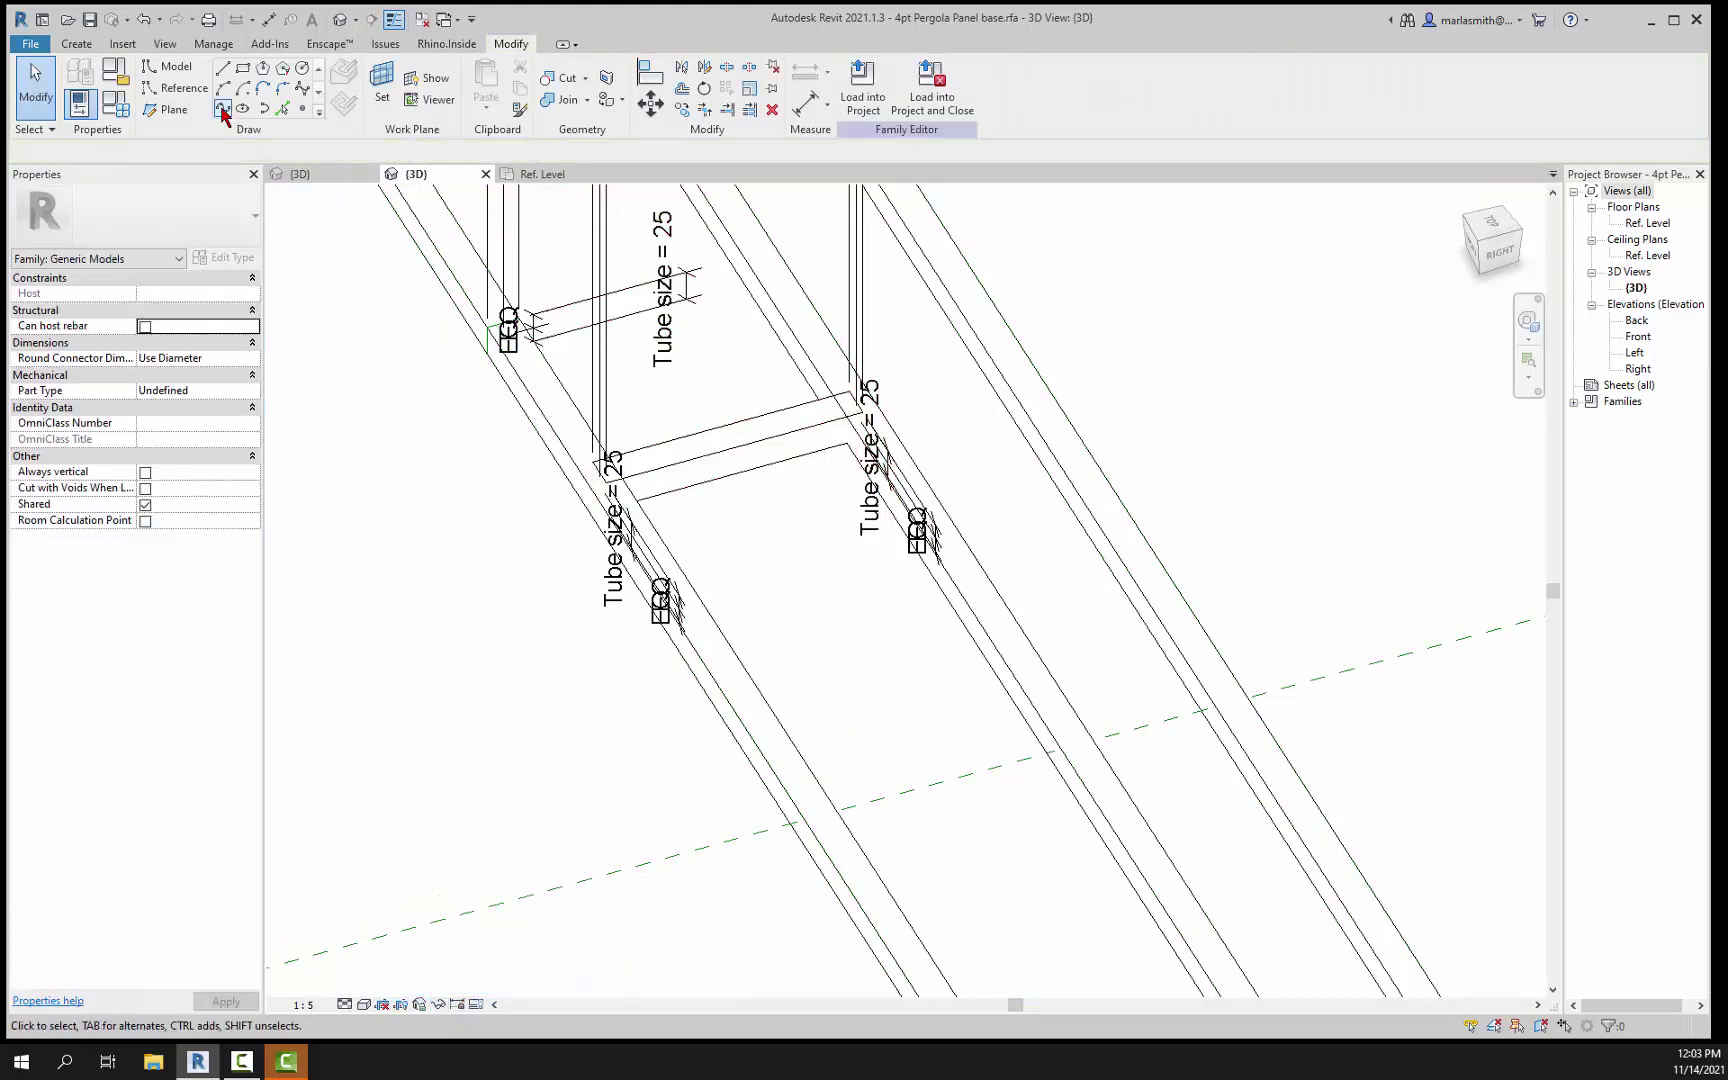
{"action": "left_click", "coordinate": [566, 100]}
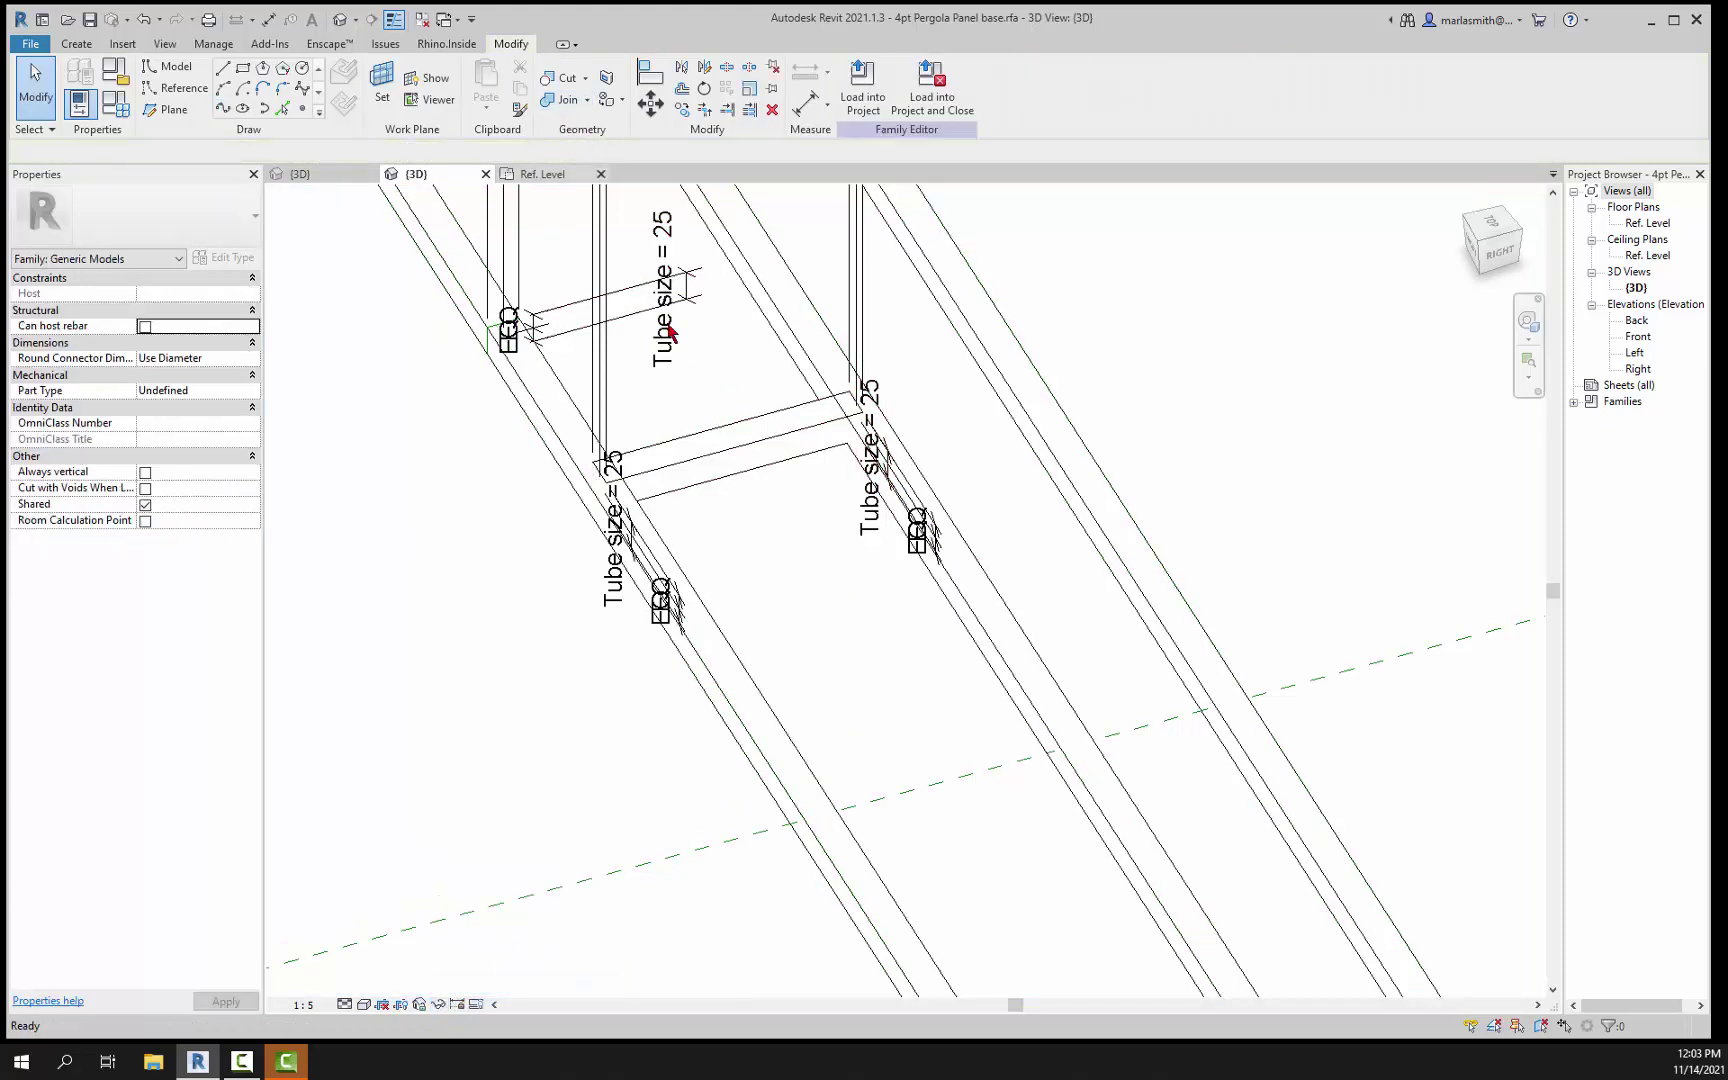
{"action": "left_click", "coordinate": [733, 444]}
{"action": "left_click", "coordinate": [567, 401]}
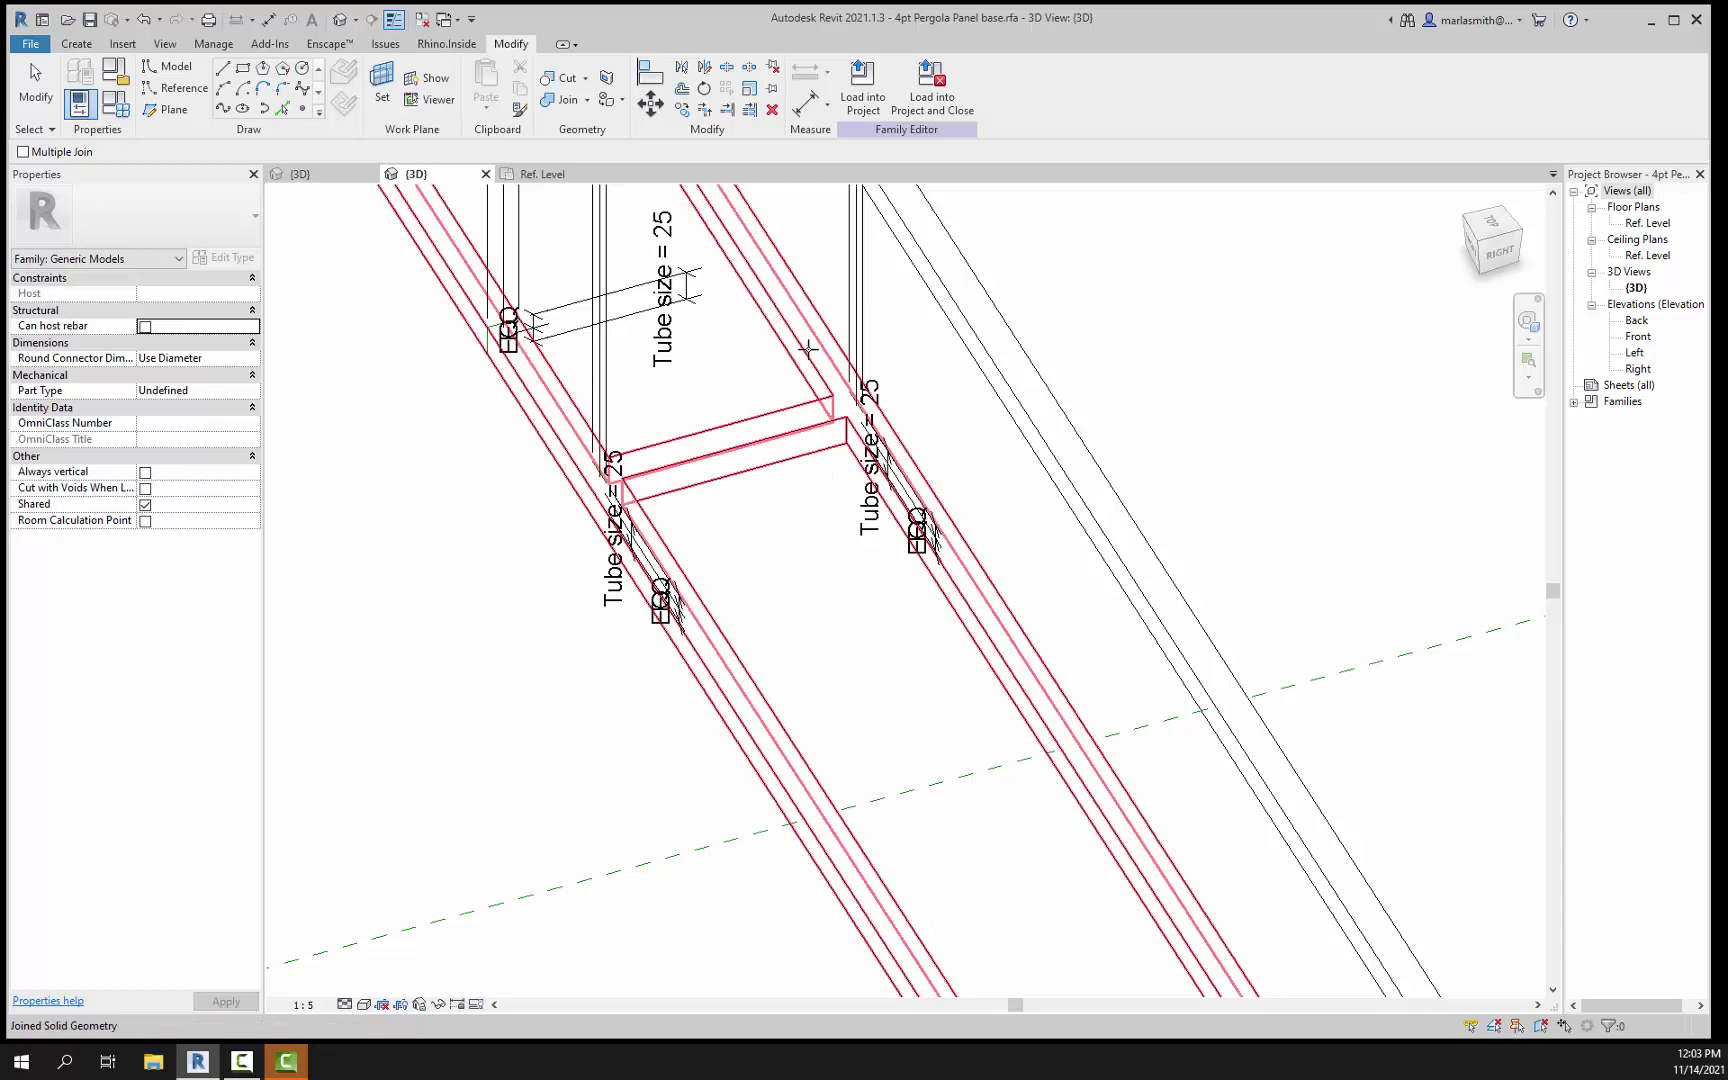
{"action": "key", "text": "Escape"}
Step: Open Family Types (FT) to edit the Point rotate offset formula
{"action": "scroll", "coordinate": [513, 542], "scroll_direction": "down", "scroll_amount": 5}
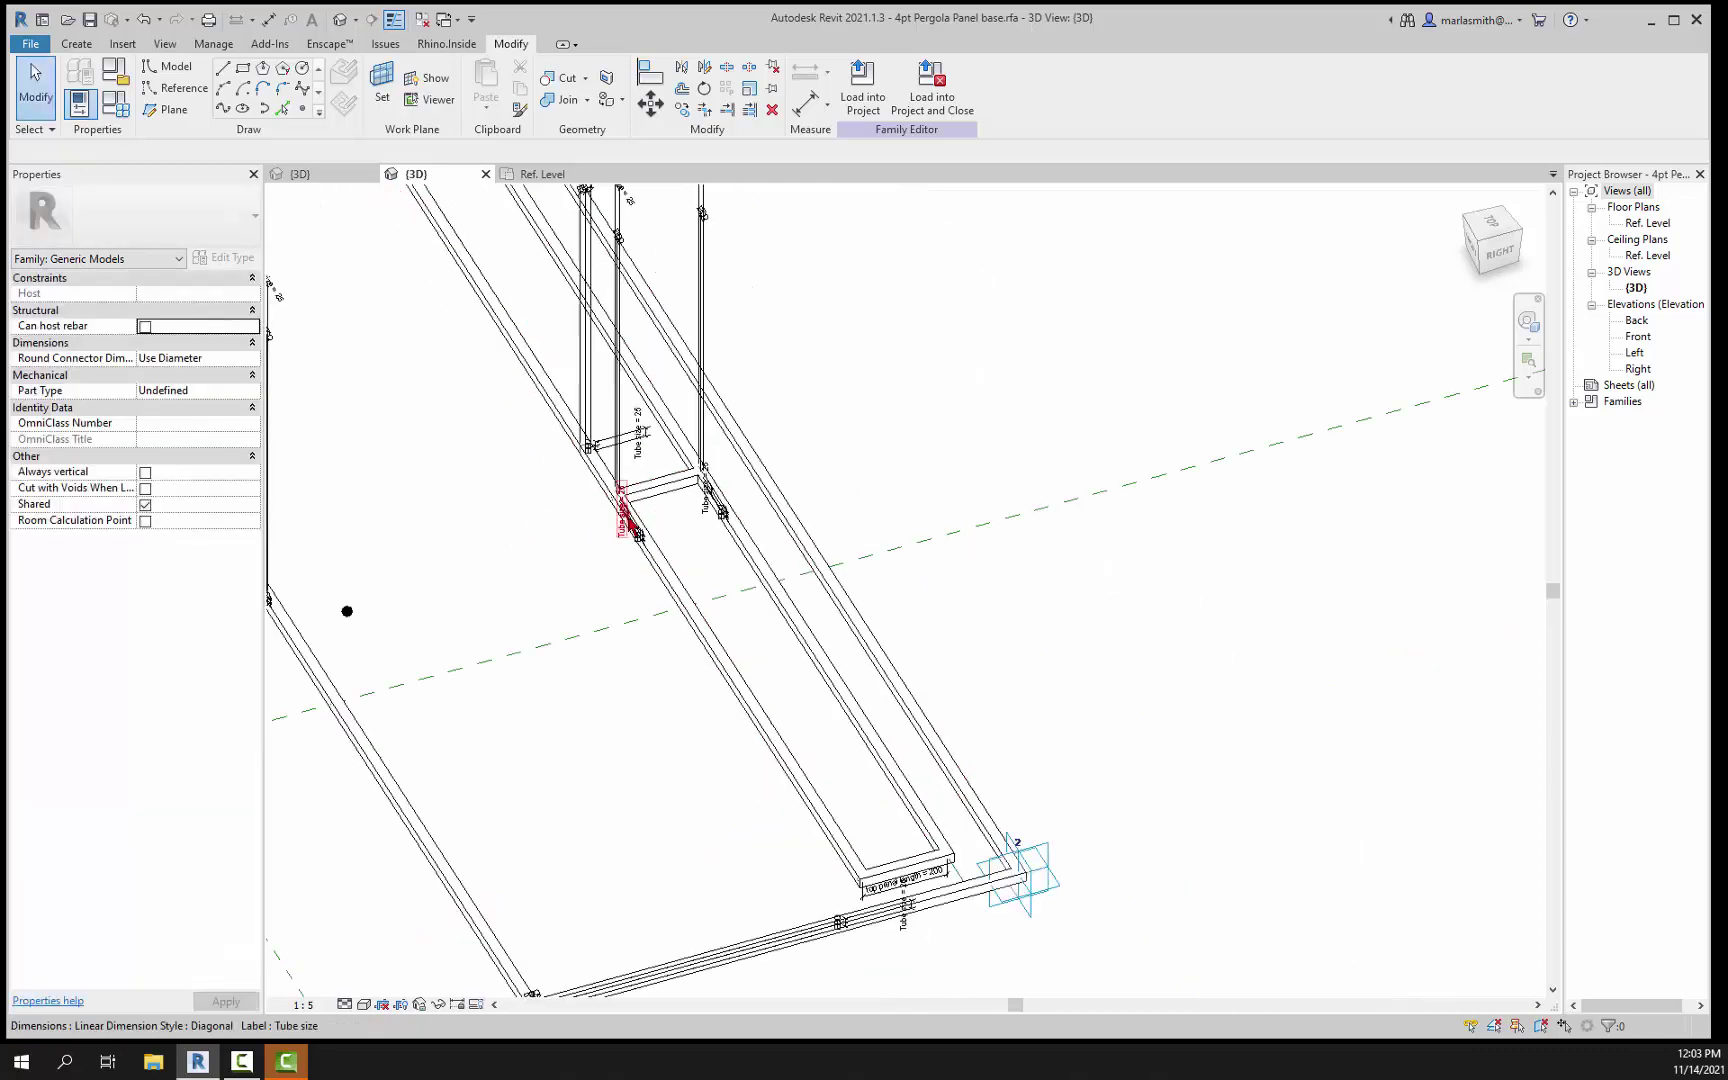
{"action": "middle_click_drag", "start_coordinate": [690, 552], "coordinate": [830, 528], "text": "shift"}
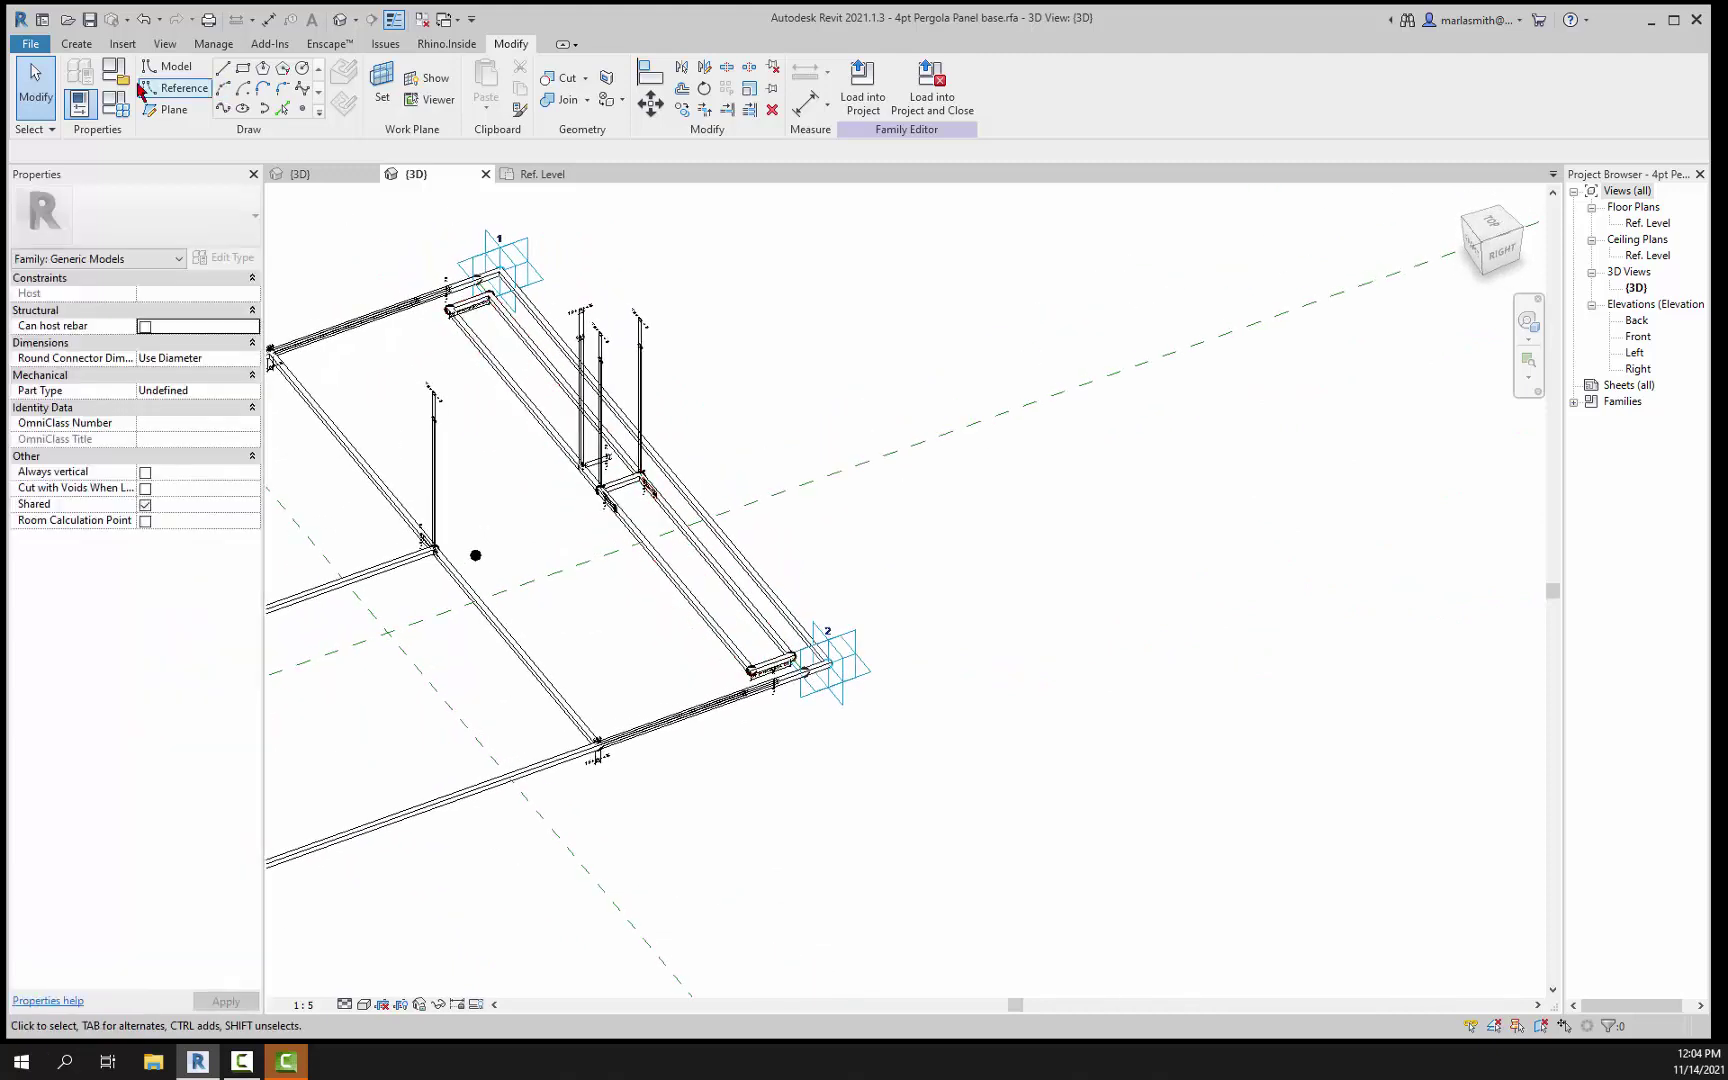
{"action": "key", "text": "f"}
{"action": "key", "text": "t"}
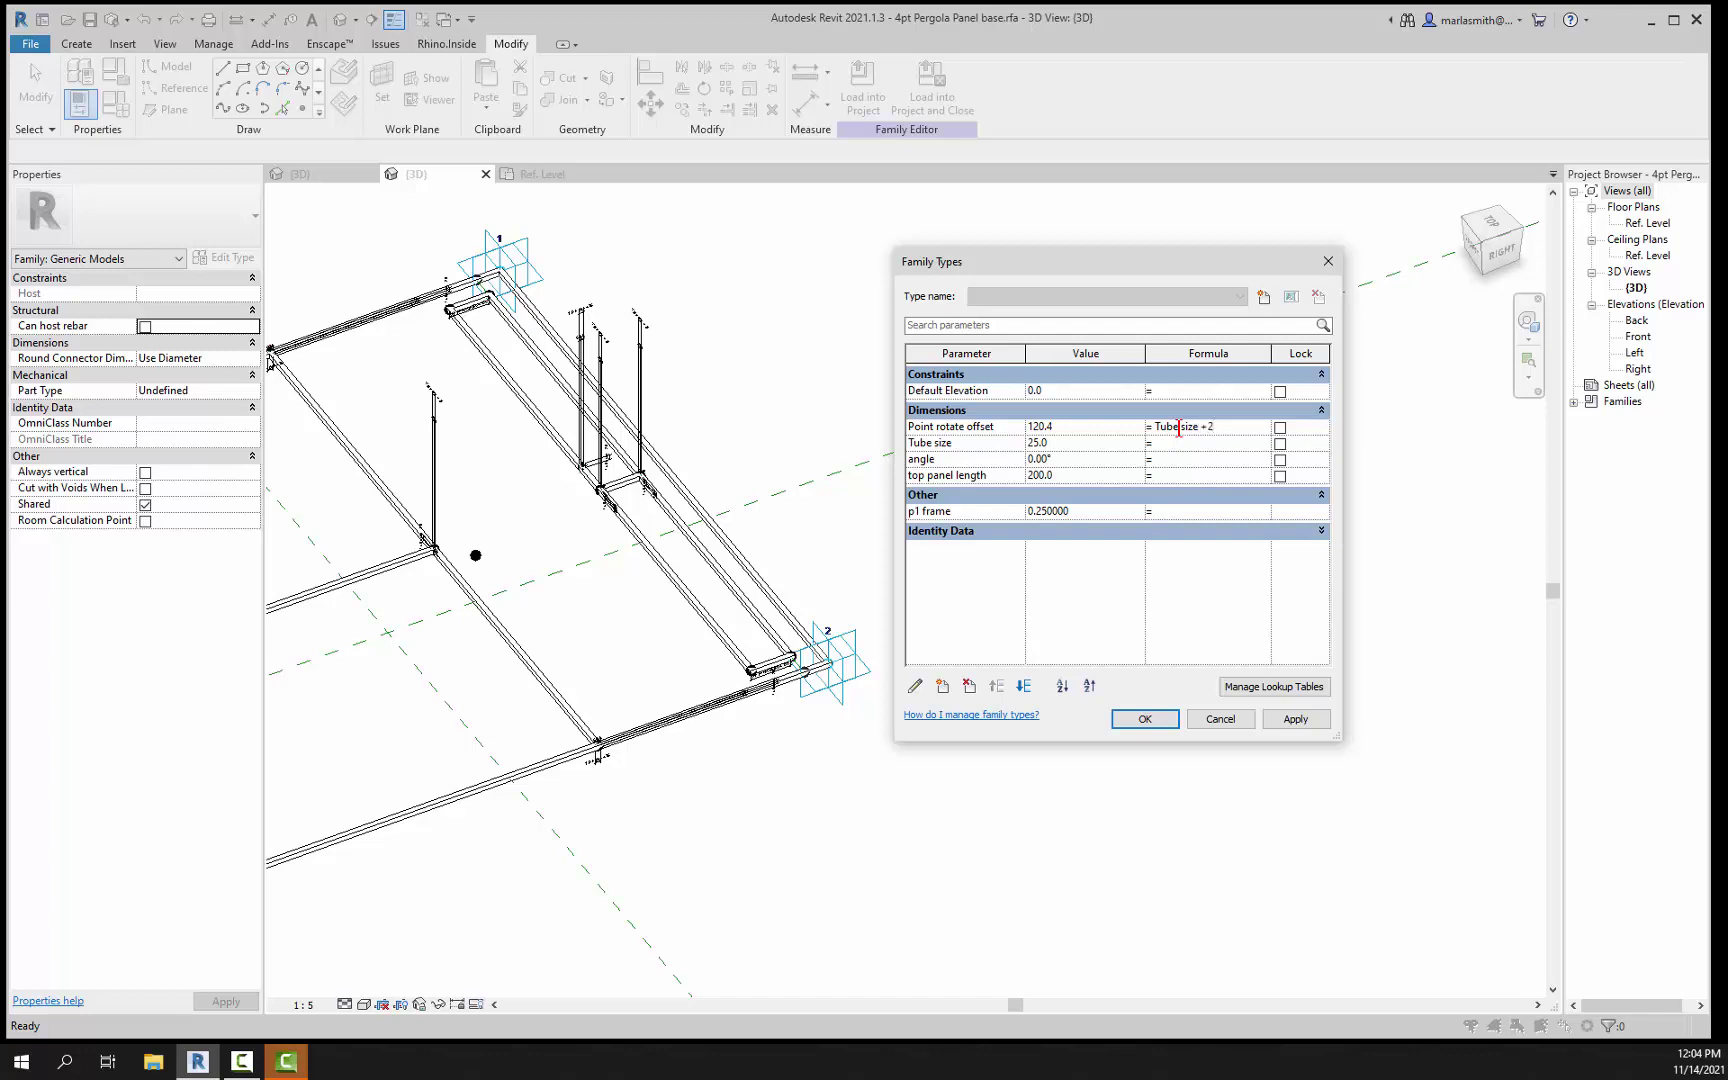
Step: Apply the Tube size + 2 offset, then set top panel length to 400 and then 1000
{"action": "left_click", "coordinate": [1294, 721]}
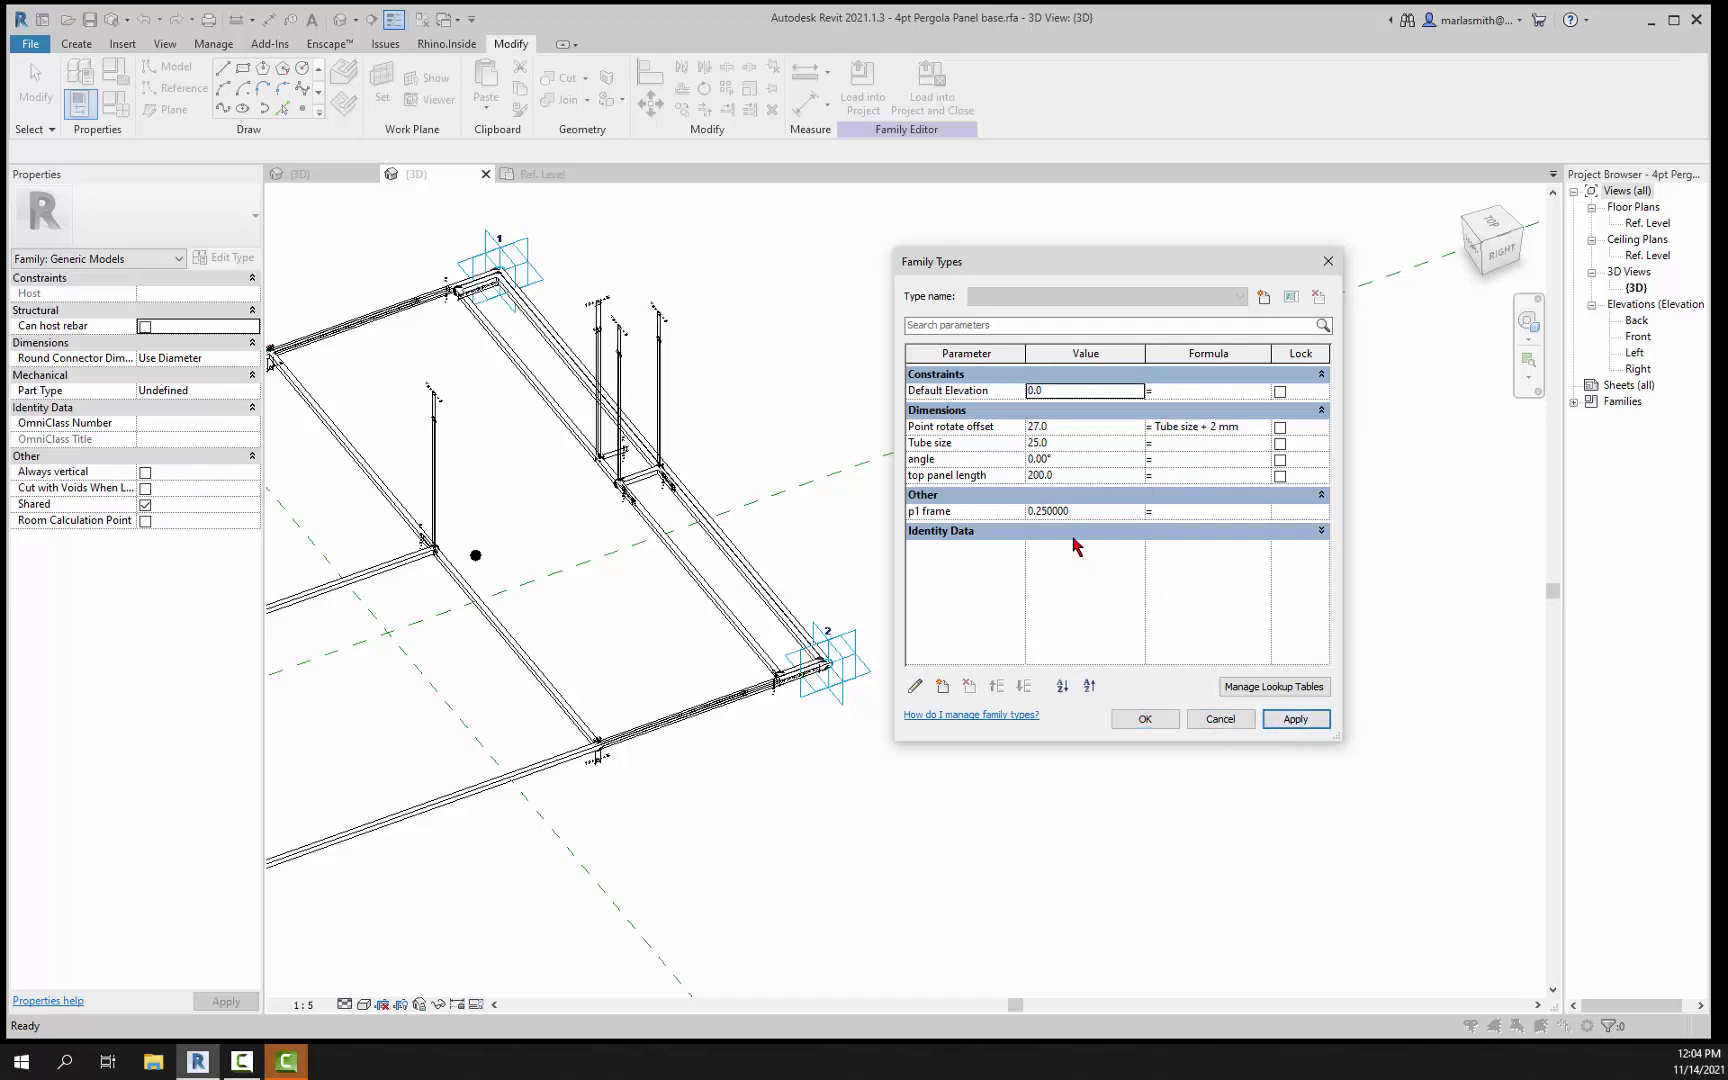
{"action": "left_click", "coordinate": [1076, 475]}
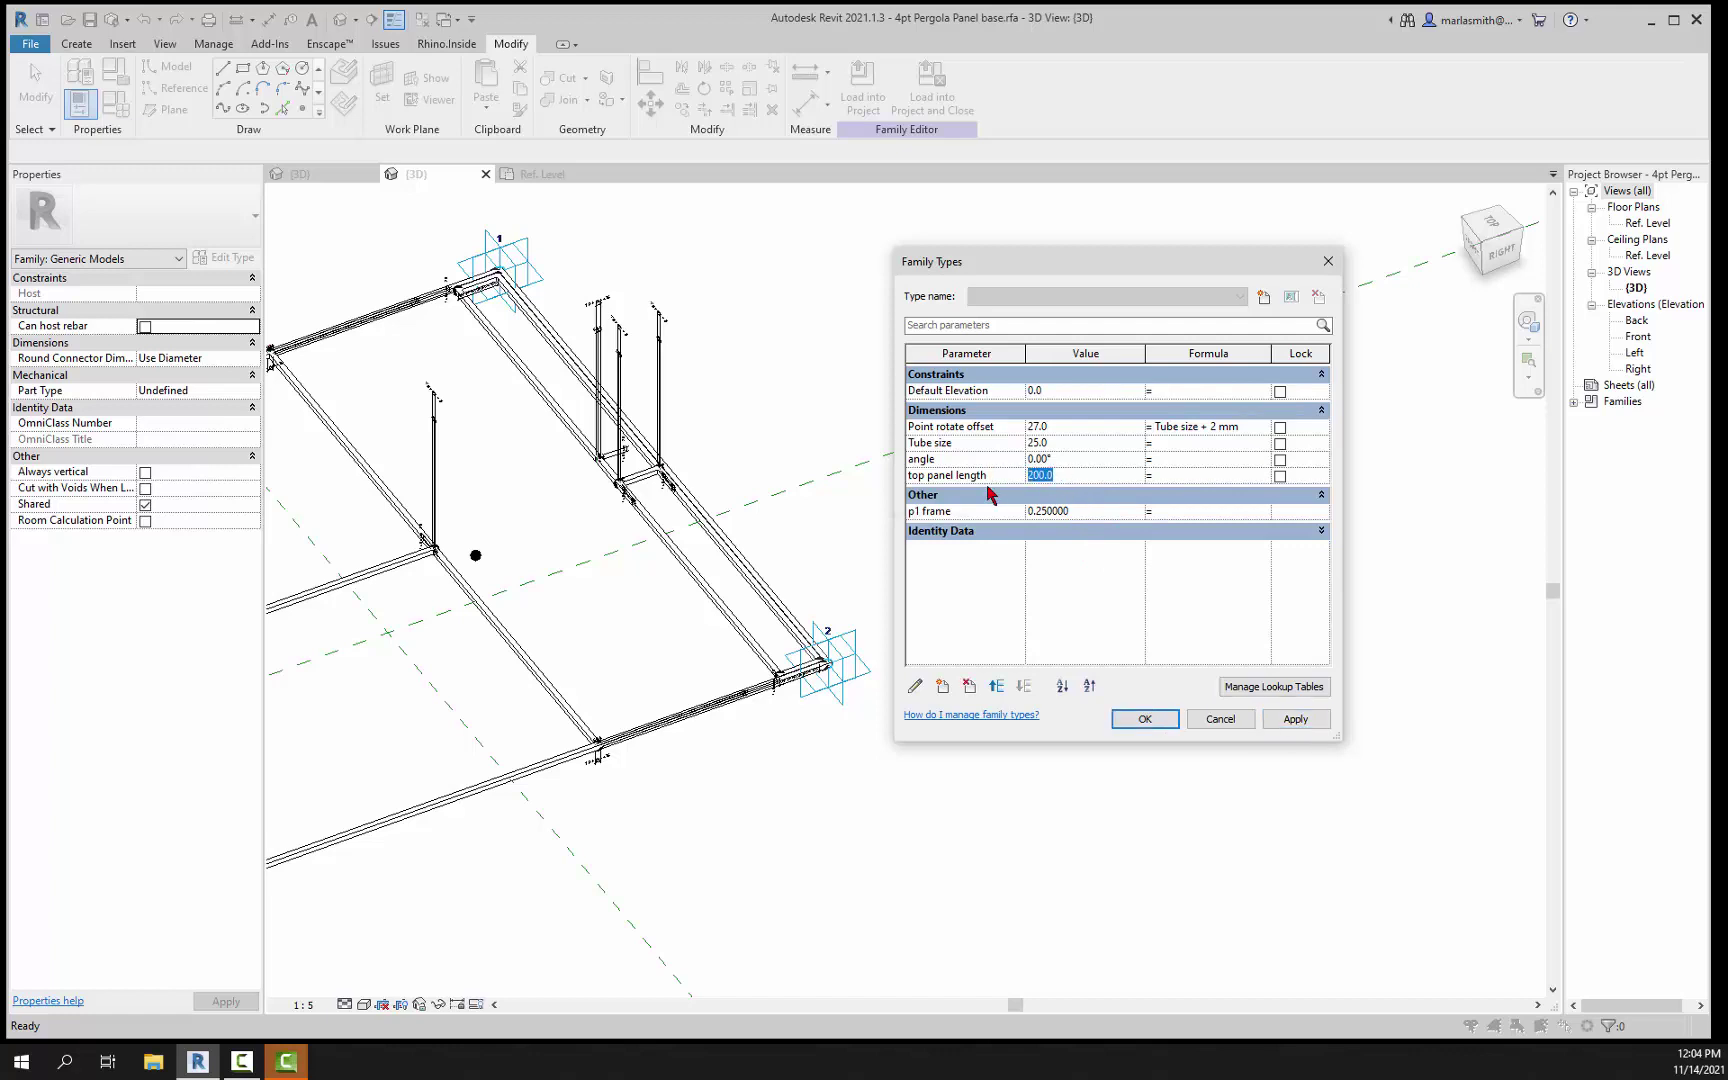
{"action": "type", "text": "400"}
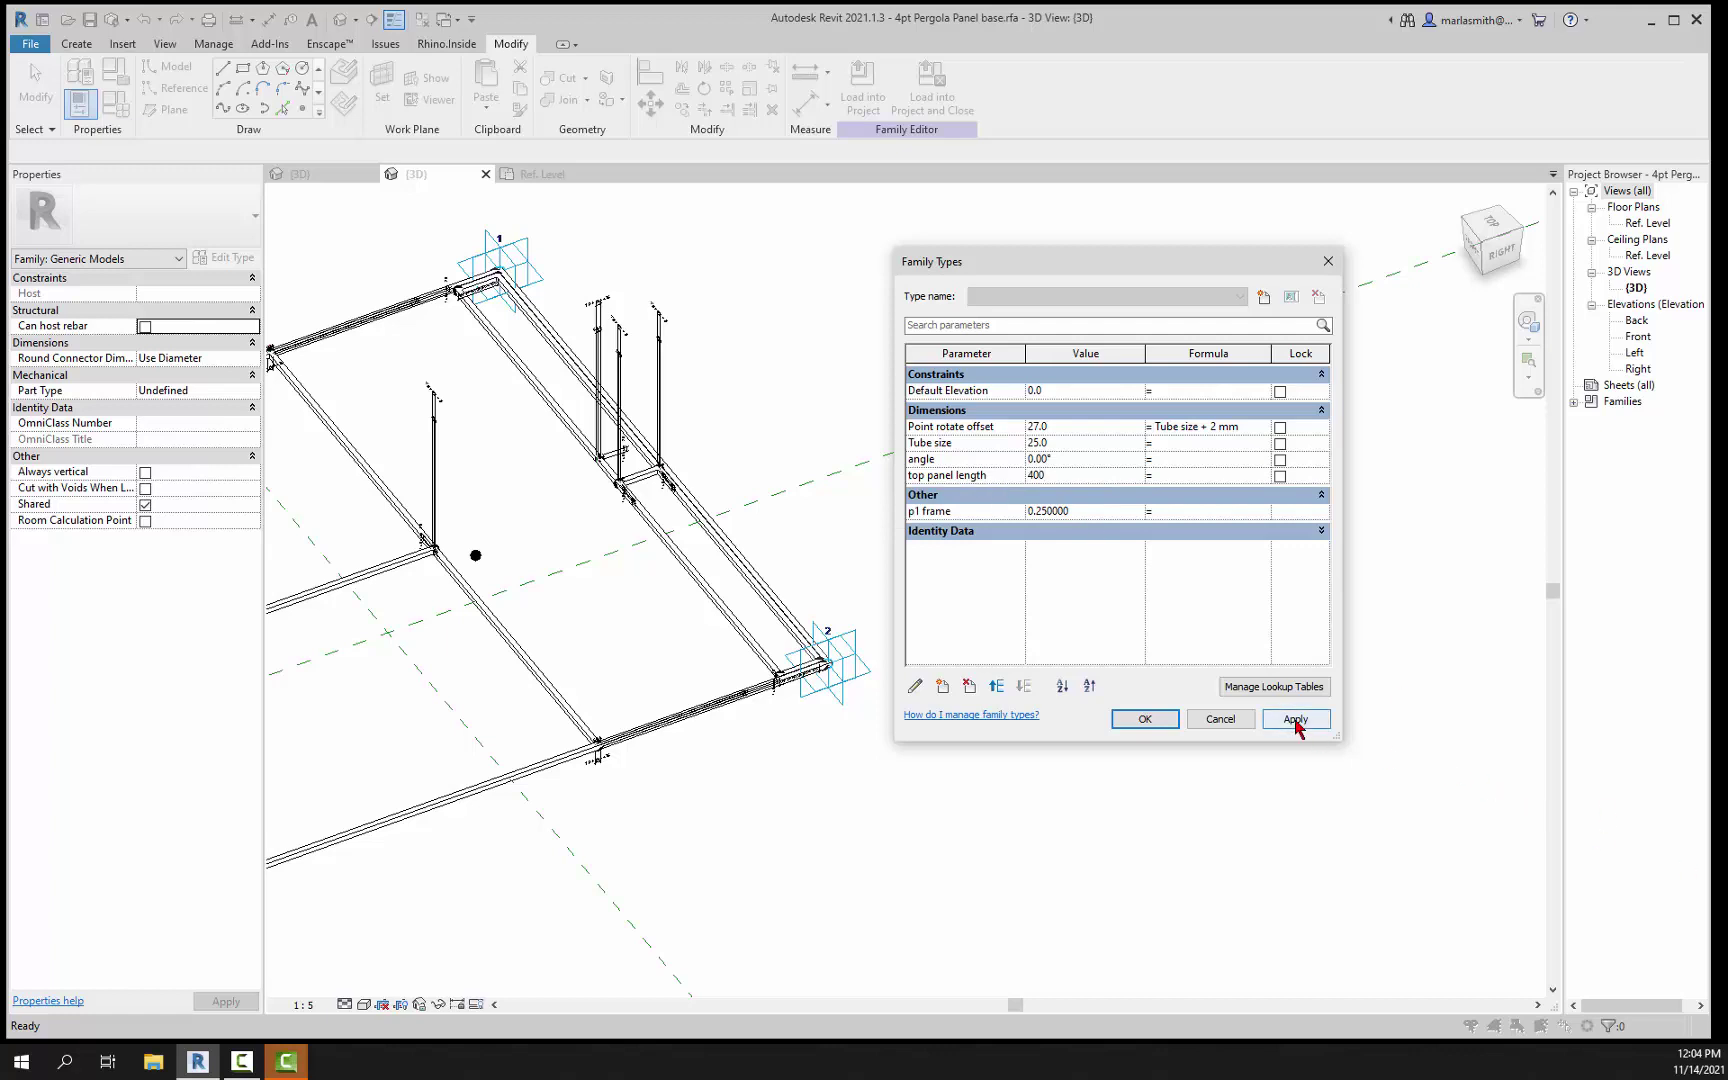
{"action": "left_click", "coordinate": [1295, 720]}
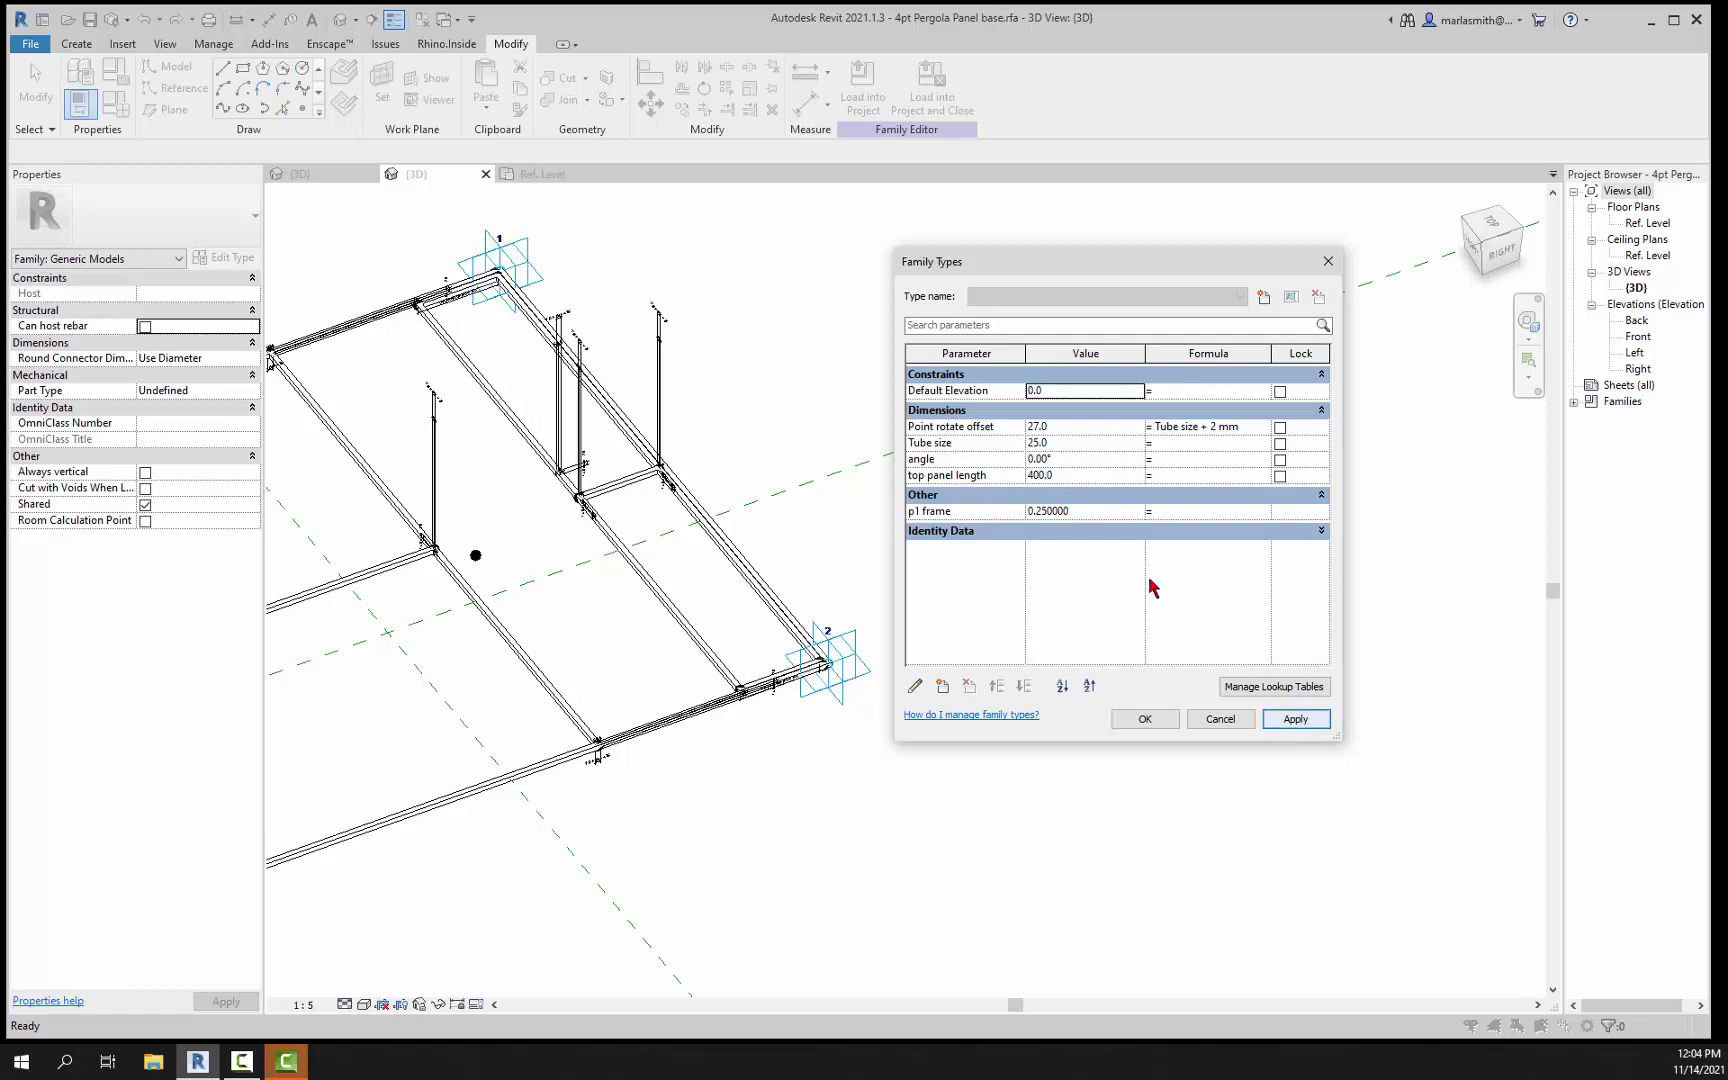
{"action": "left_click", "coordinate": [1078, 480]}
{"action": "type", "text": "1"}
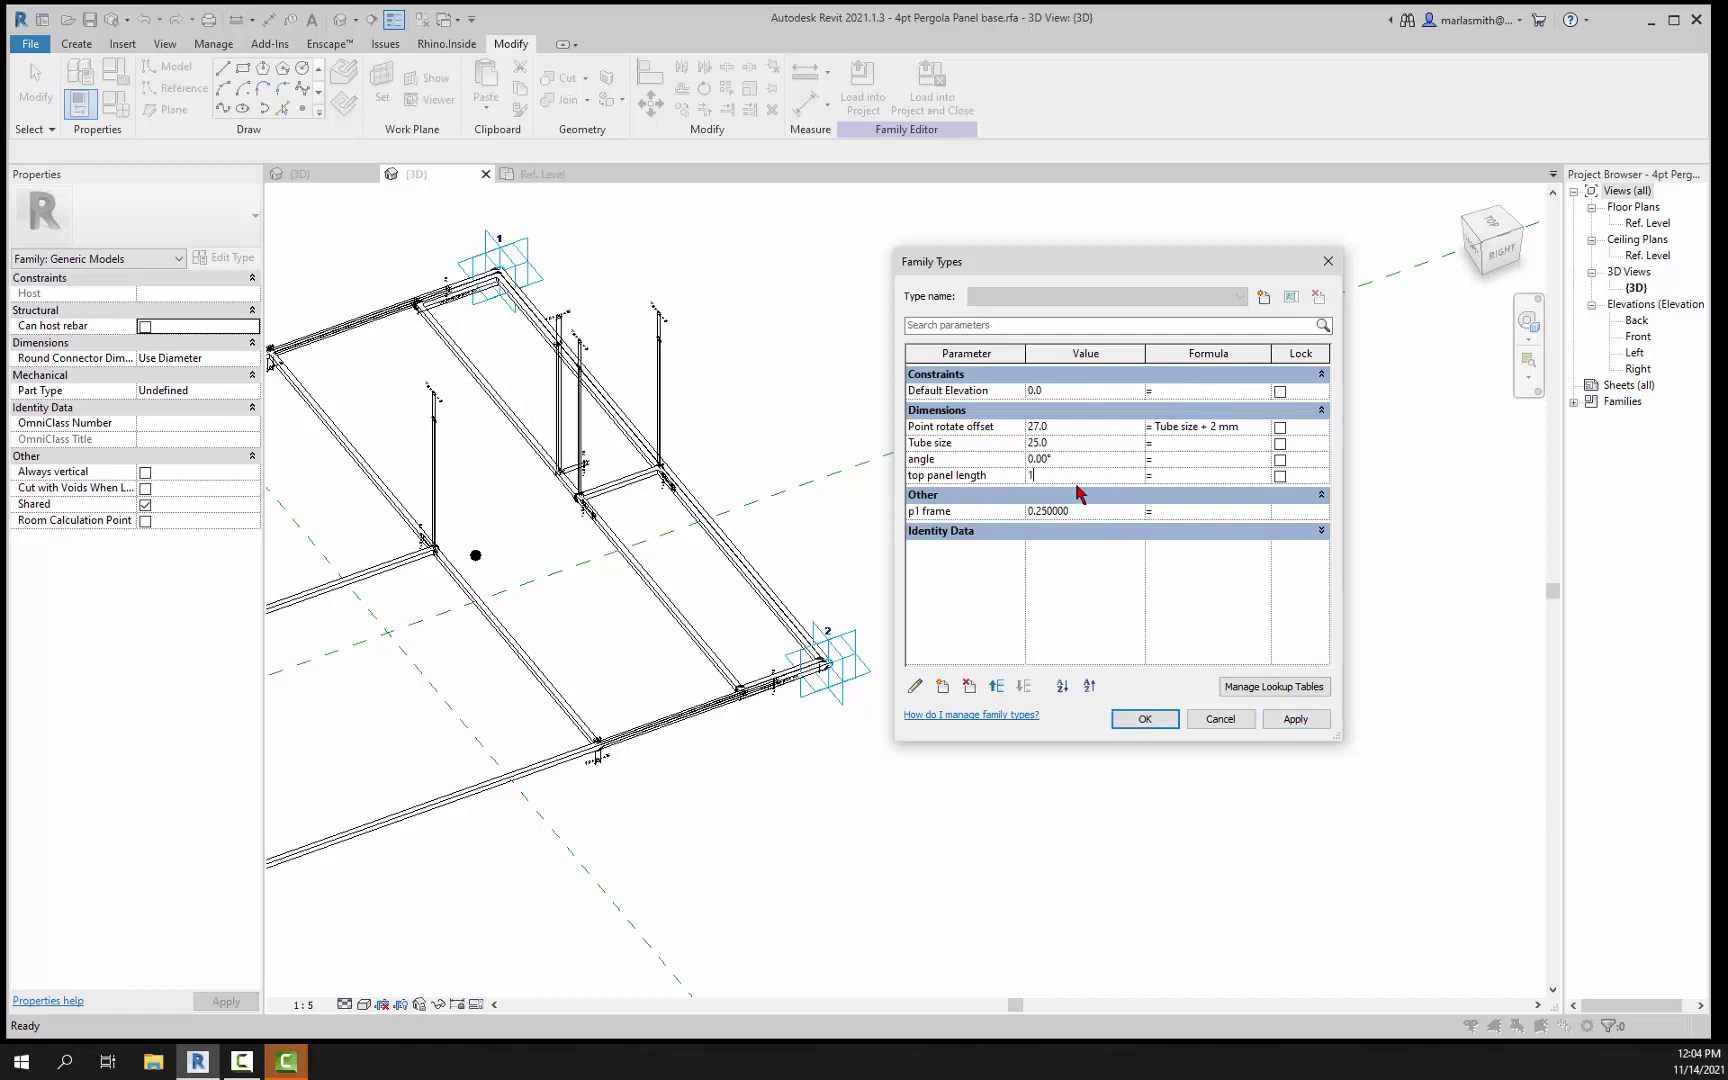
{"action": "type", "text": "000"}
{"action": "left_click", "coordinate": [1295, 720]}
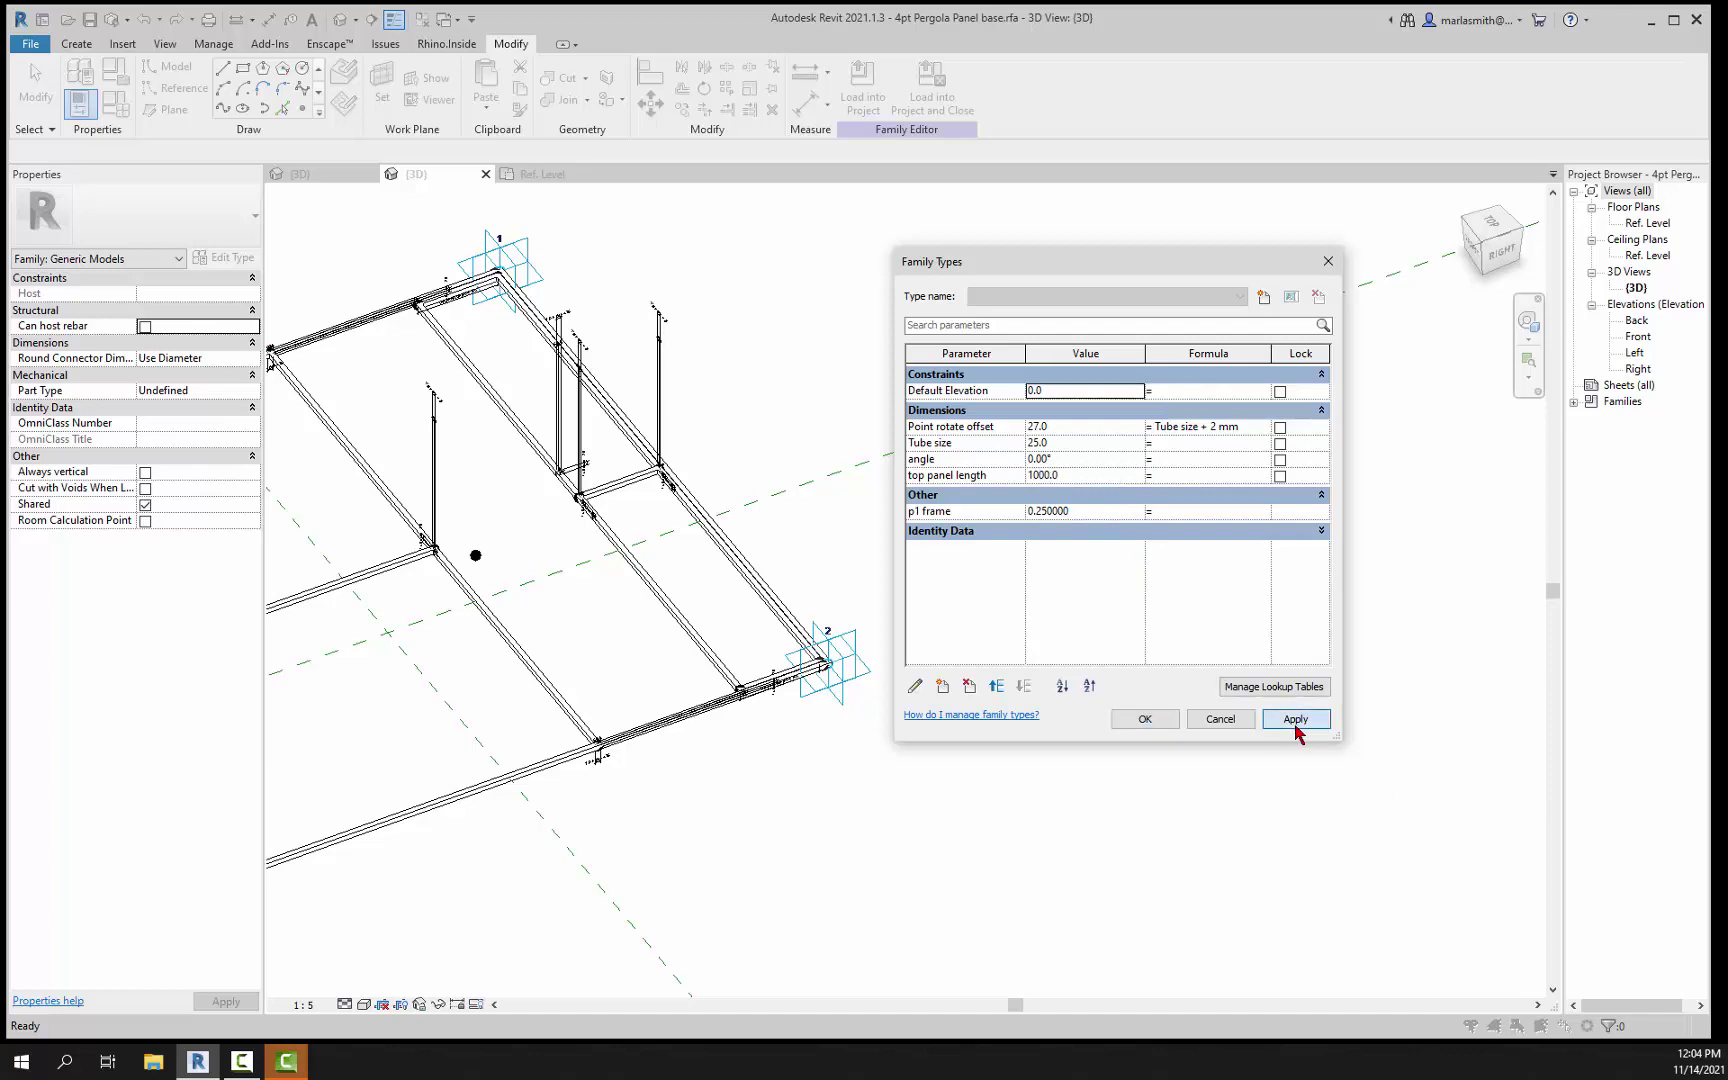
{"action": "left_click", "coordinate": [1145, 718]}
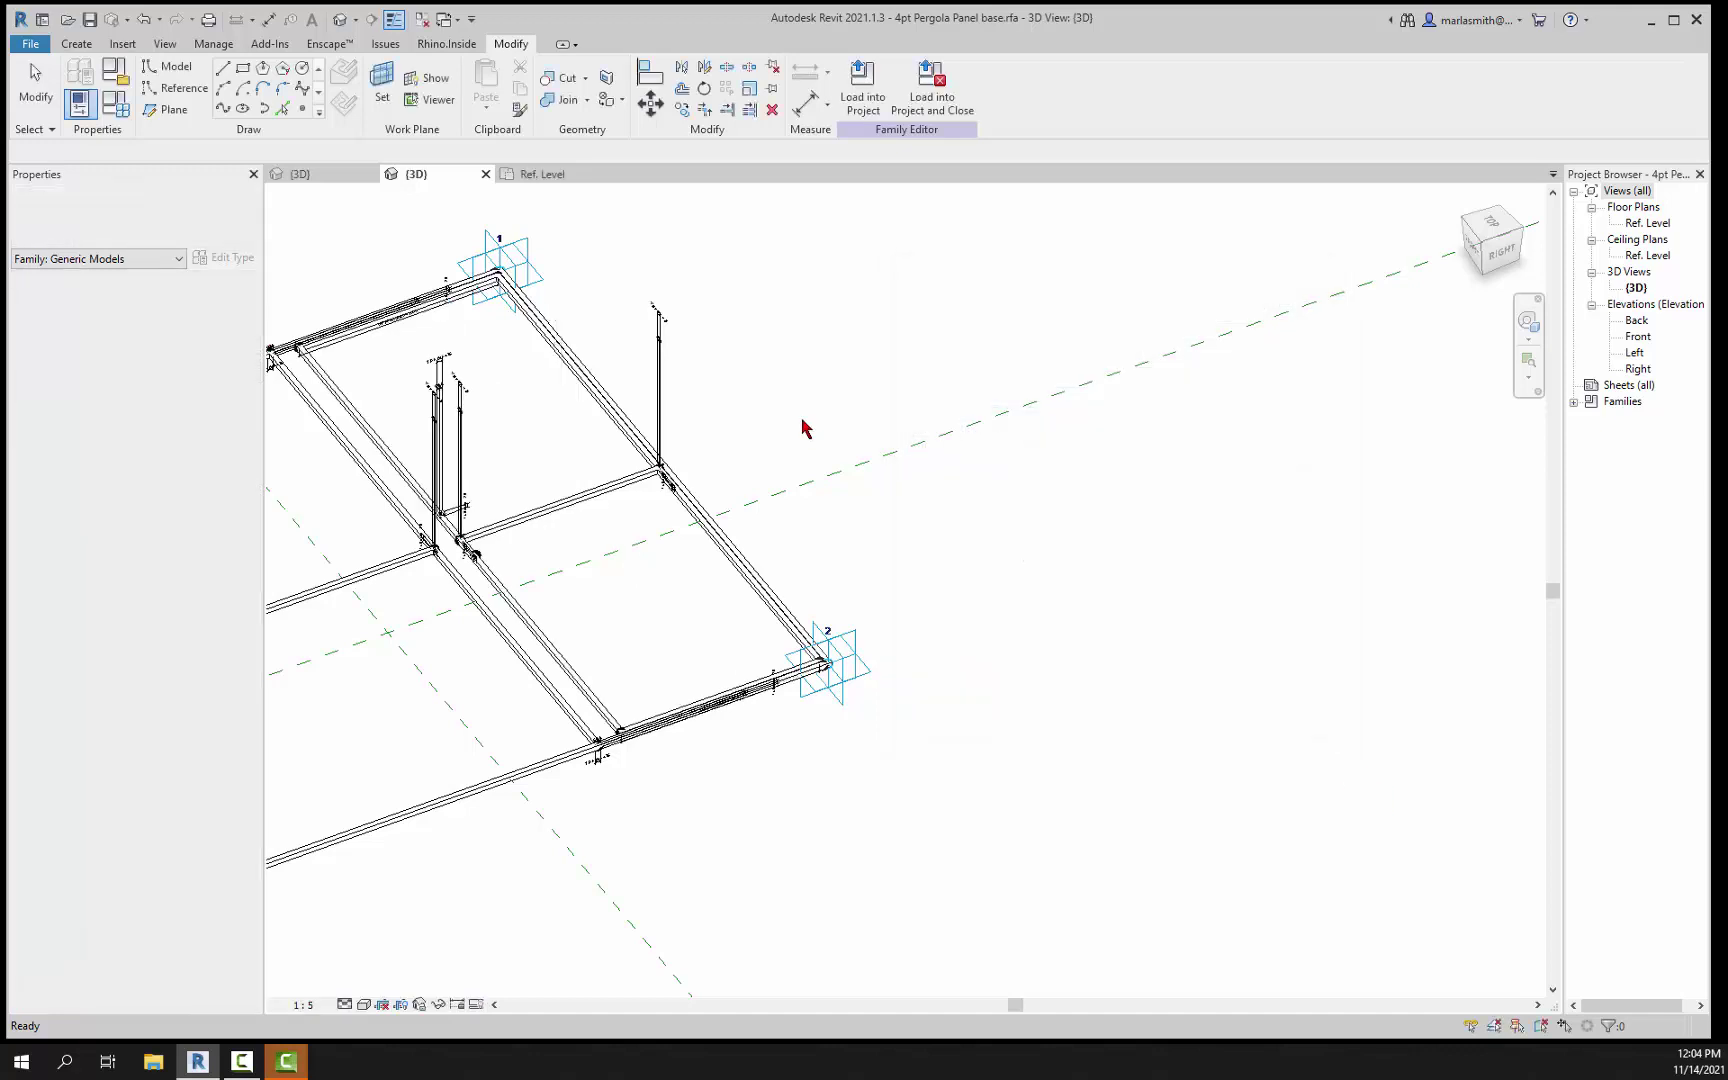
{"action": "middle_click_drag", "start_coordinate": [806, 428], "coordinate": [410, 318], "text": "shift"}
Step: Set the angle parameter to 45° and inspect the rotated frame in 3D
{"action": "left_click", "coordinate": [116, 112]}
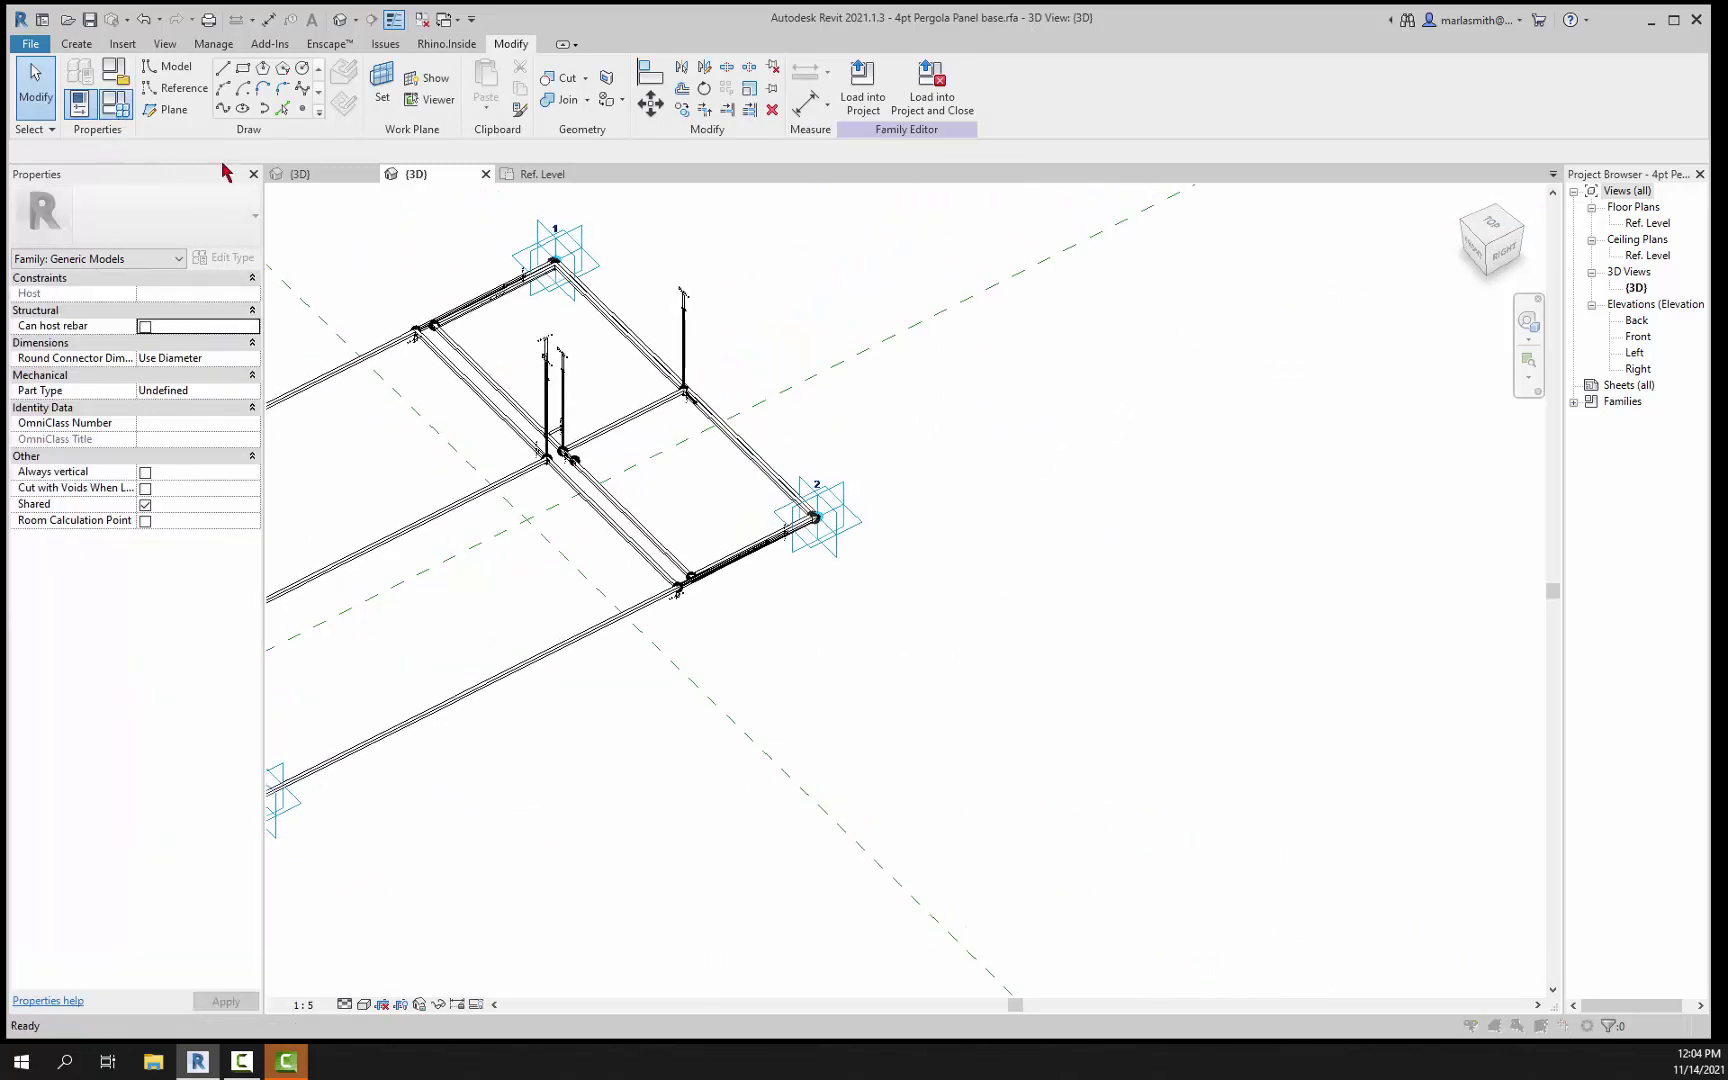
{"action": "left_click", "coordinate": [1077, 459]}
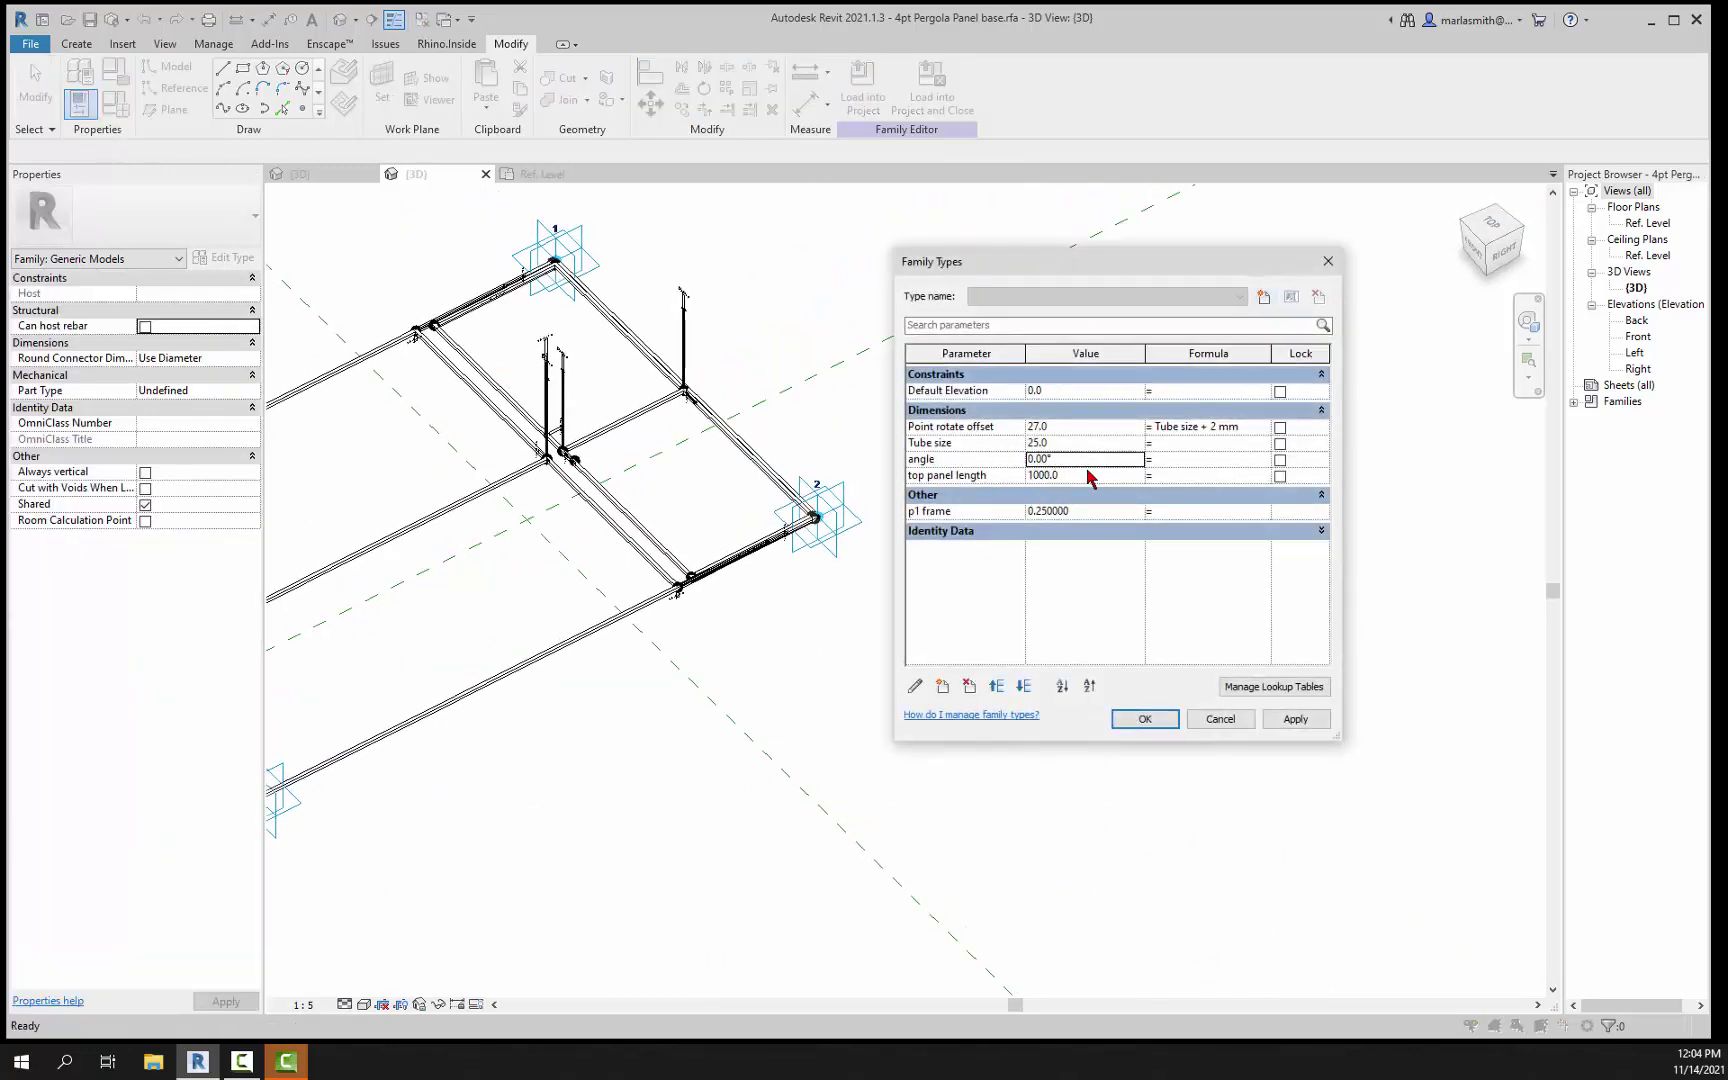
{"action": "type", "text": "45"}
{"action": "left_click", "coordinate": [1295, 719]}
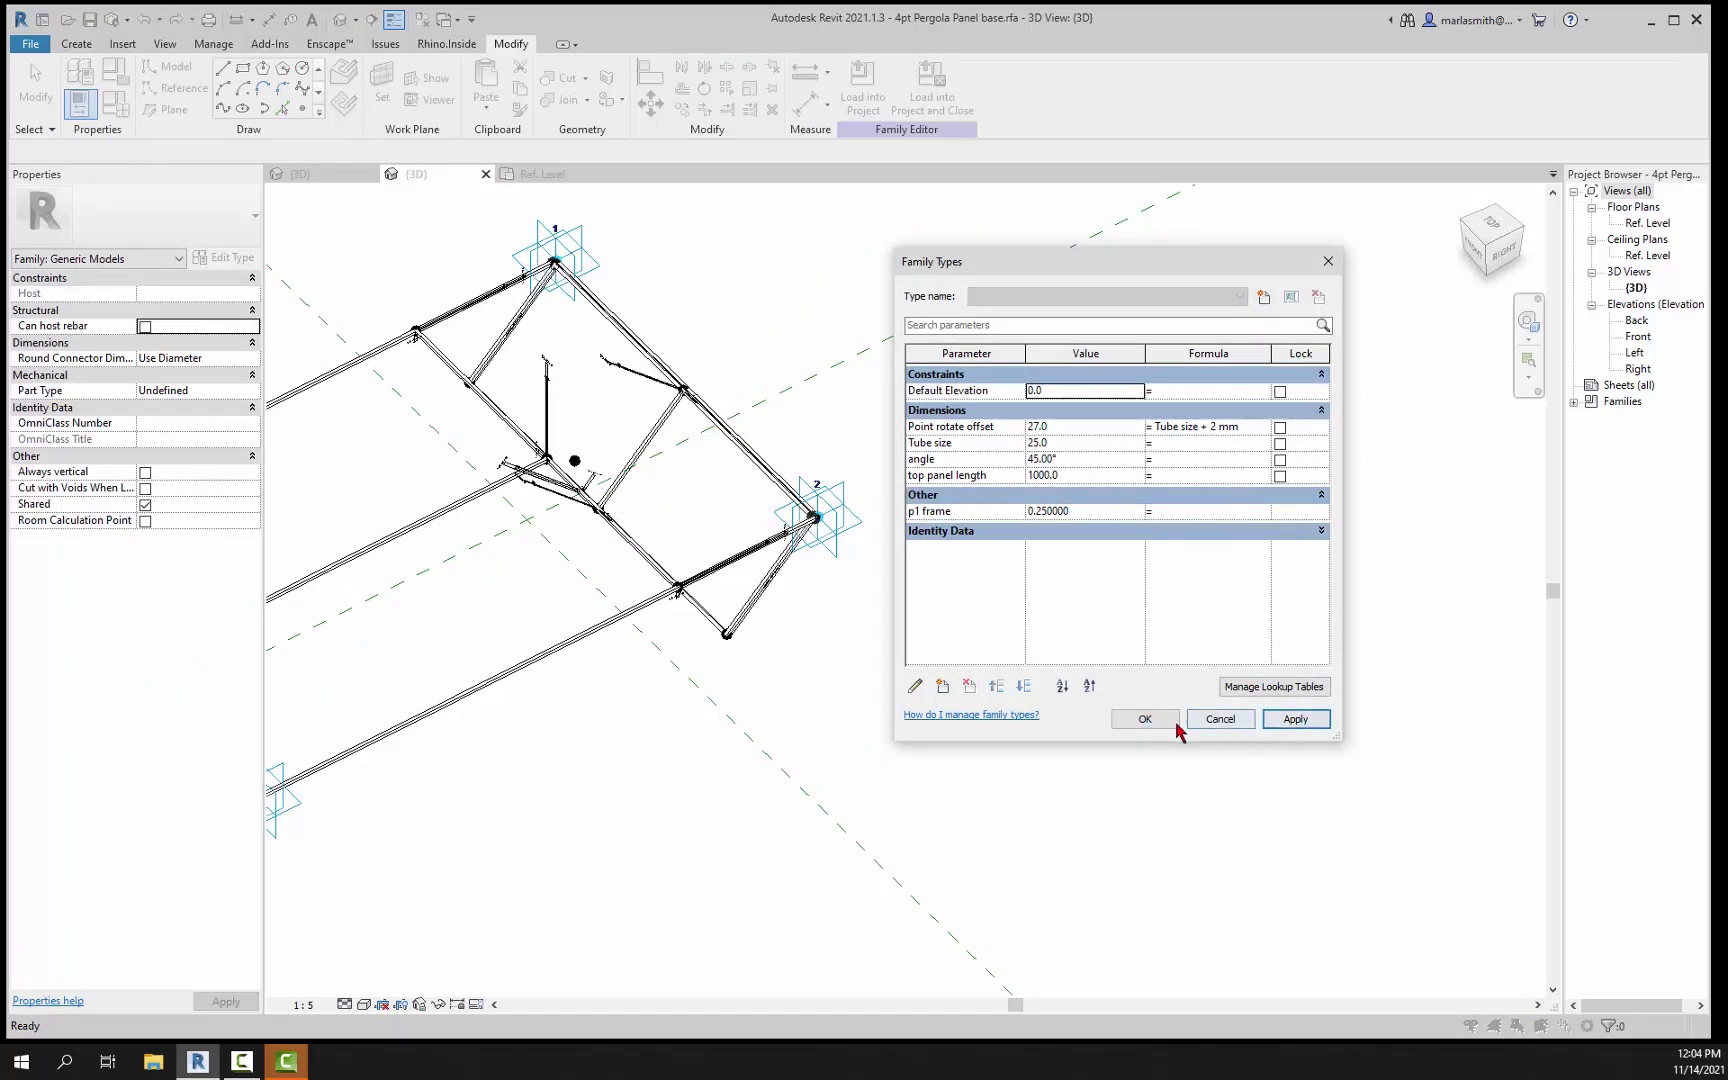
{"action": "left_click", "coordinate": [1145, 719]}
{"action": "middle_click_drag", "start_coordinate": [1031, 762], "coordinate": [983, 594], "text": "shift"}
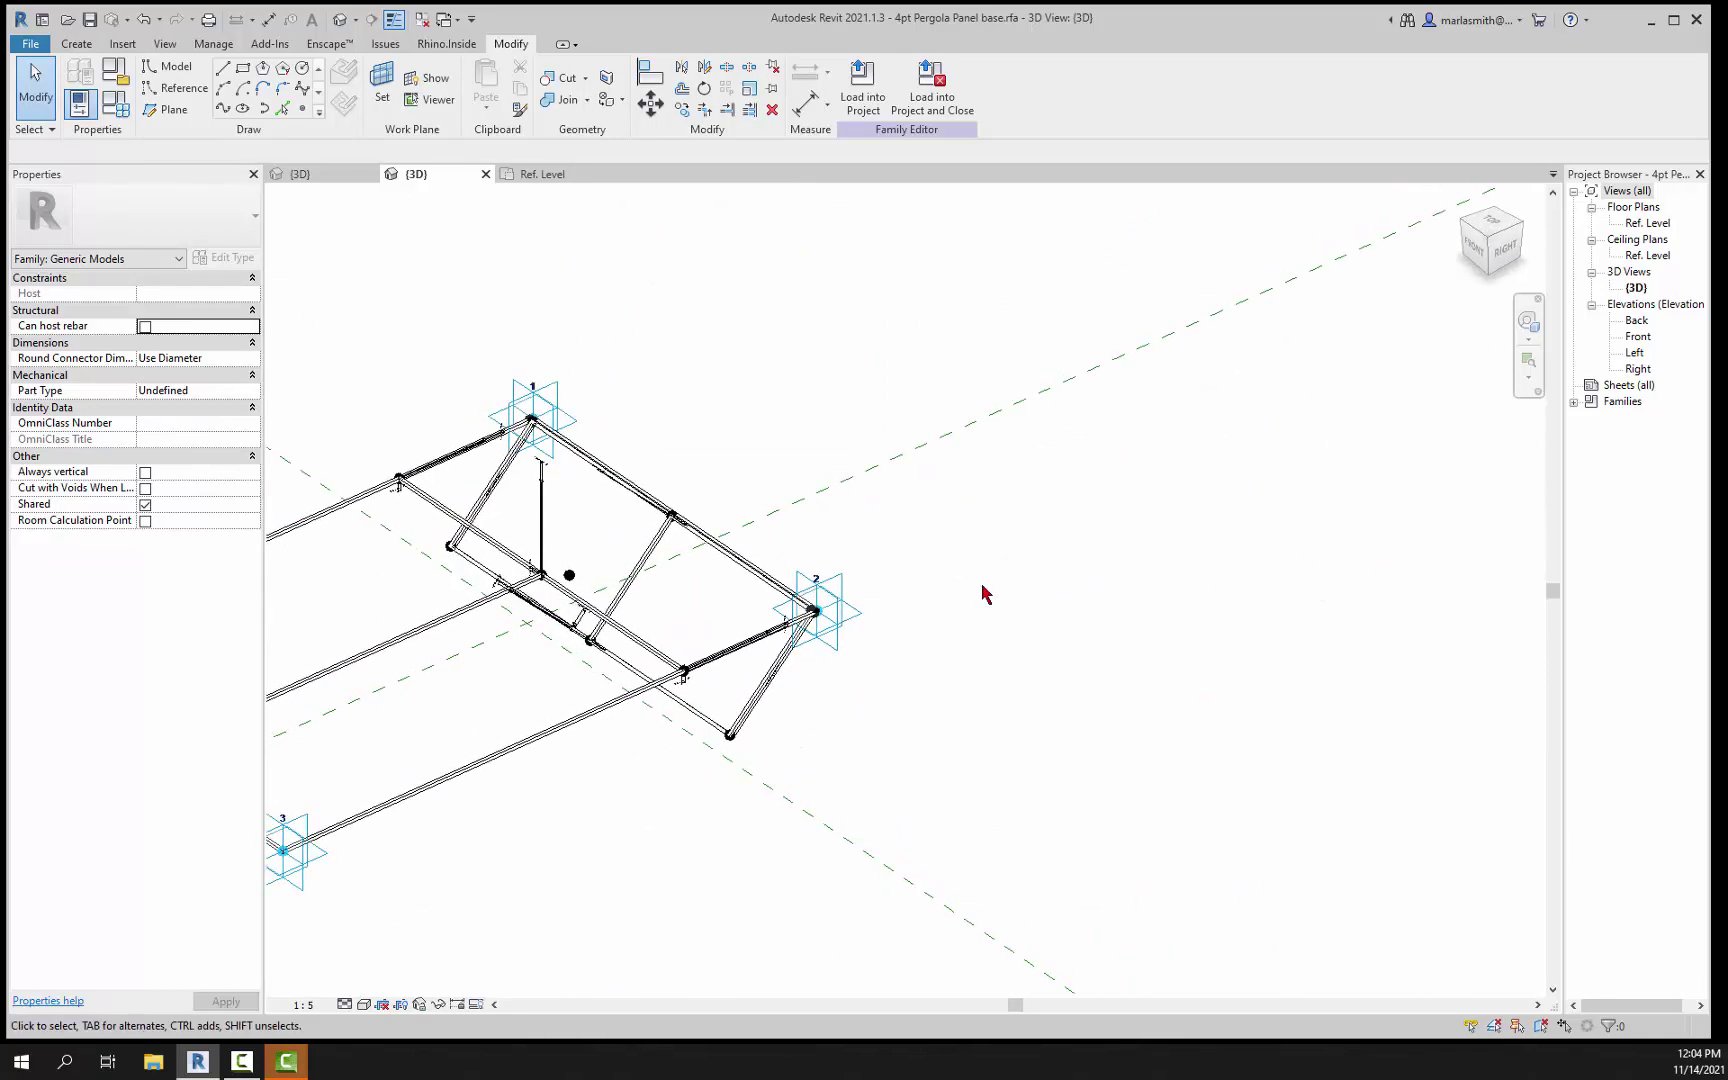